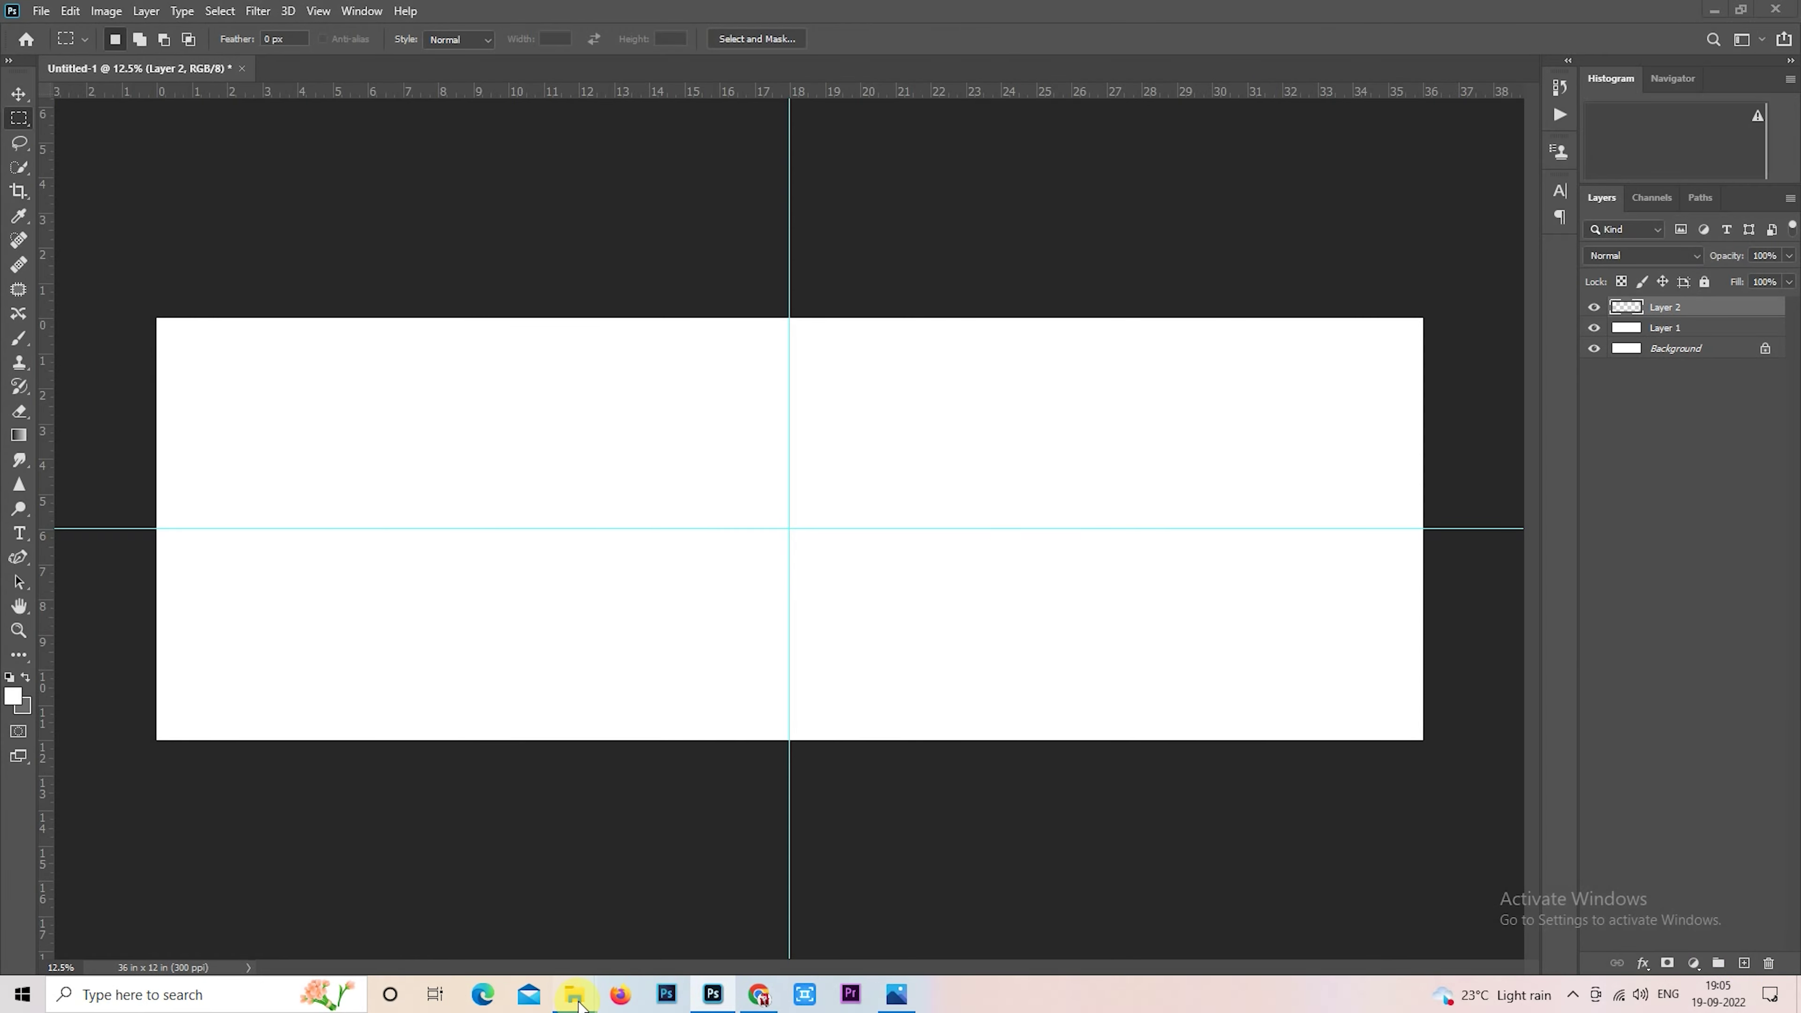
Step: Drag kindpng_210760 from the tp folder onto the centre of the wide album canvas
click(906, 914)
click(1672, 284)
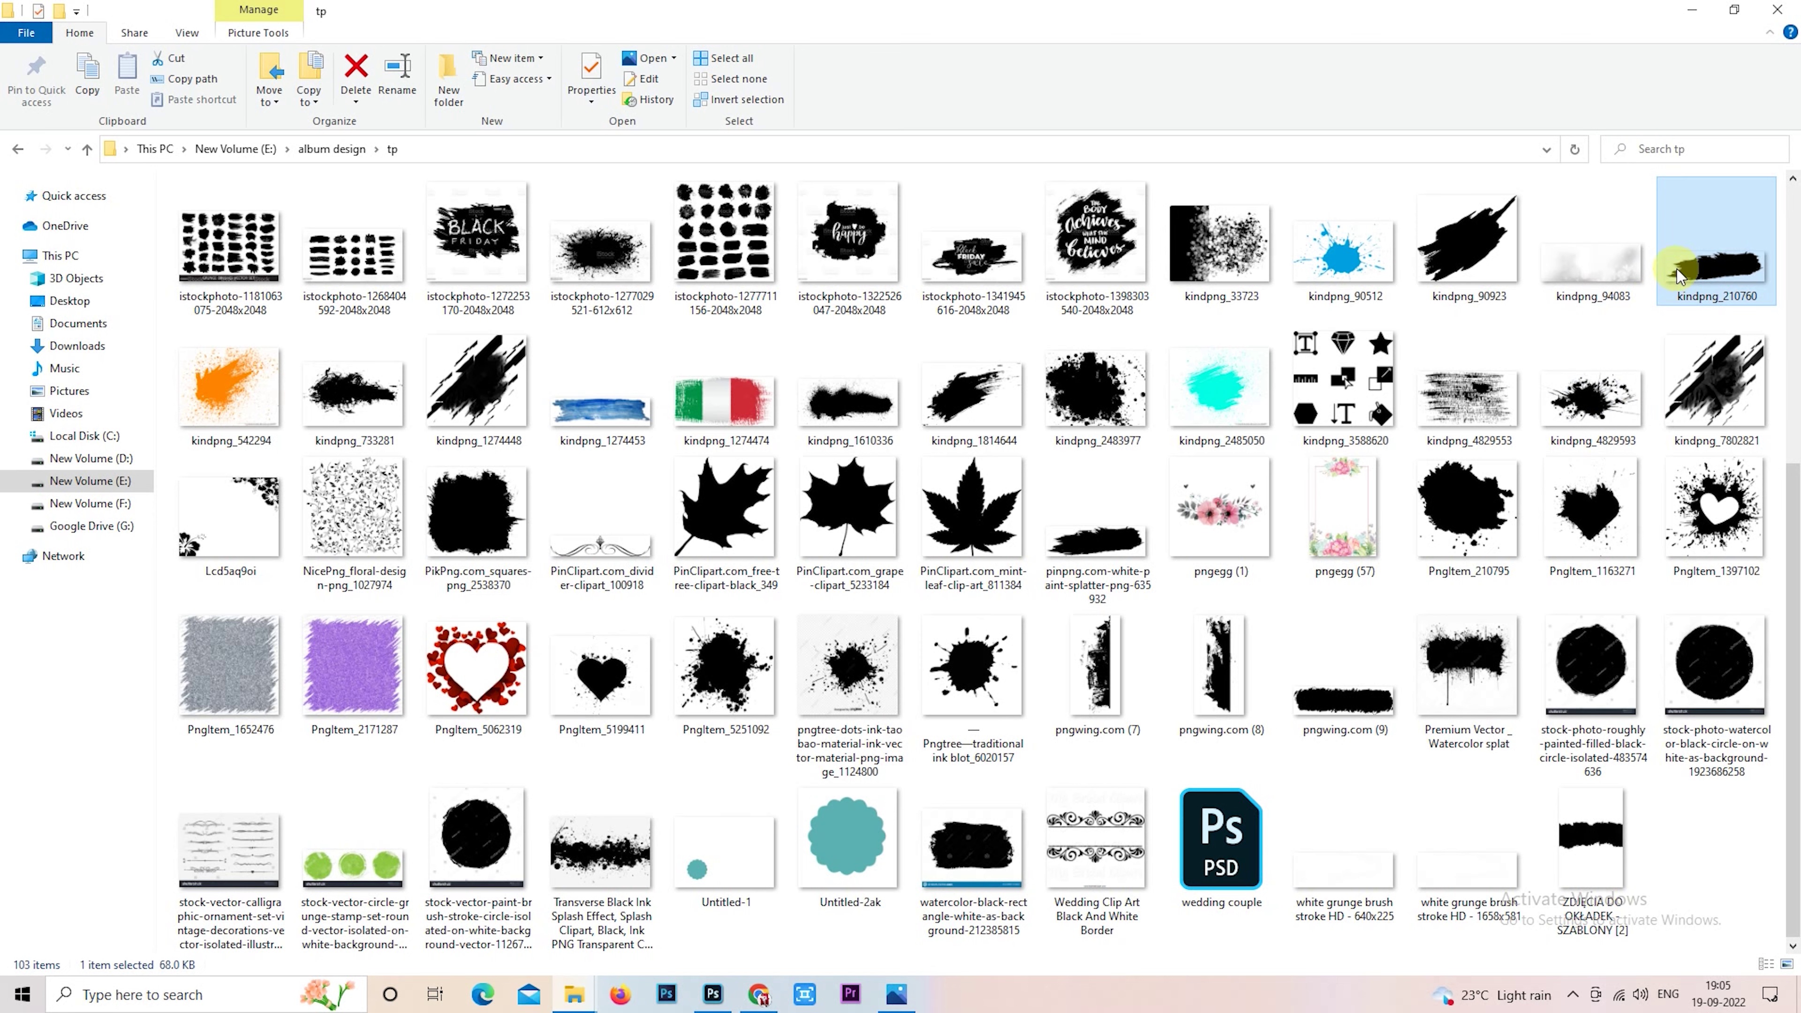
mouse_move(1709, 277)
mouse_down()
mouse_move(697, 521)
mouse_move(706, 505)
mouse_up()
Step: Flip the placed stroke horizontally, then rotate it 180° and 90° so it stands upright
right_click(881, 367)
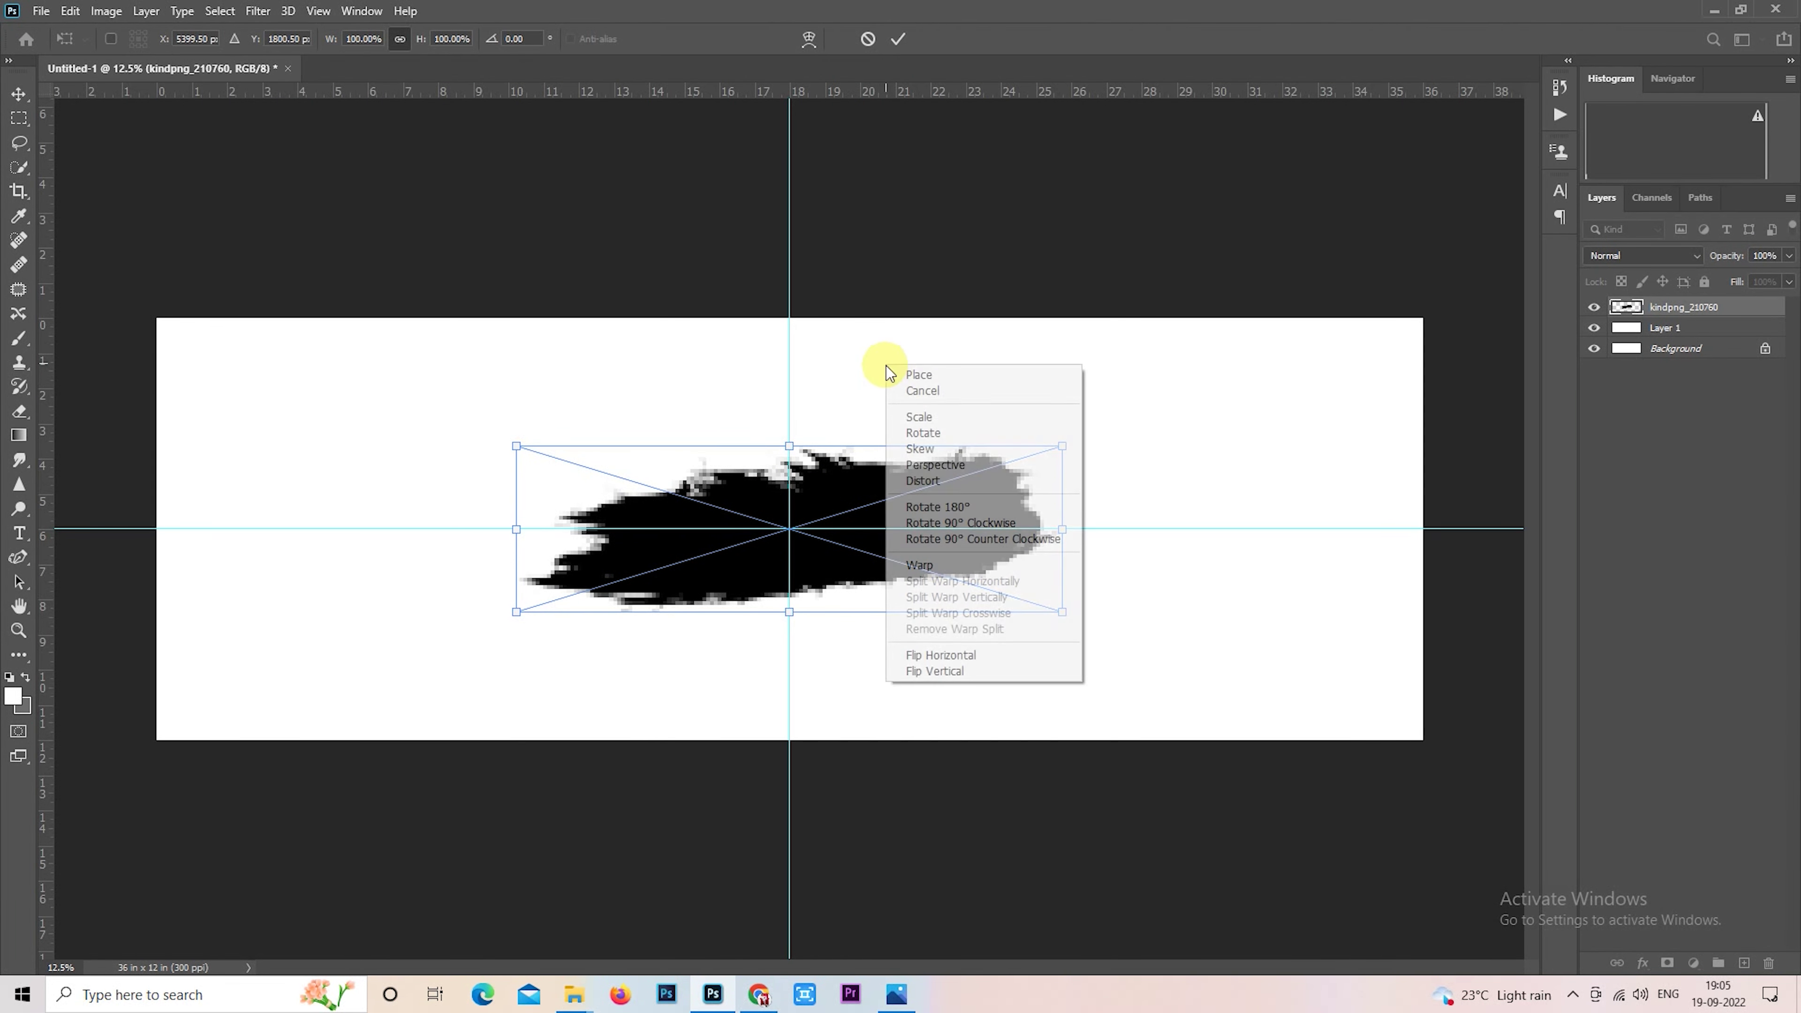
click(965, 656)
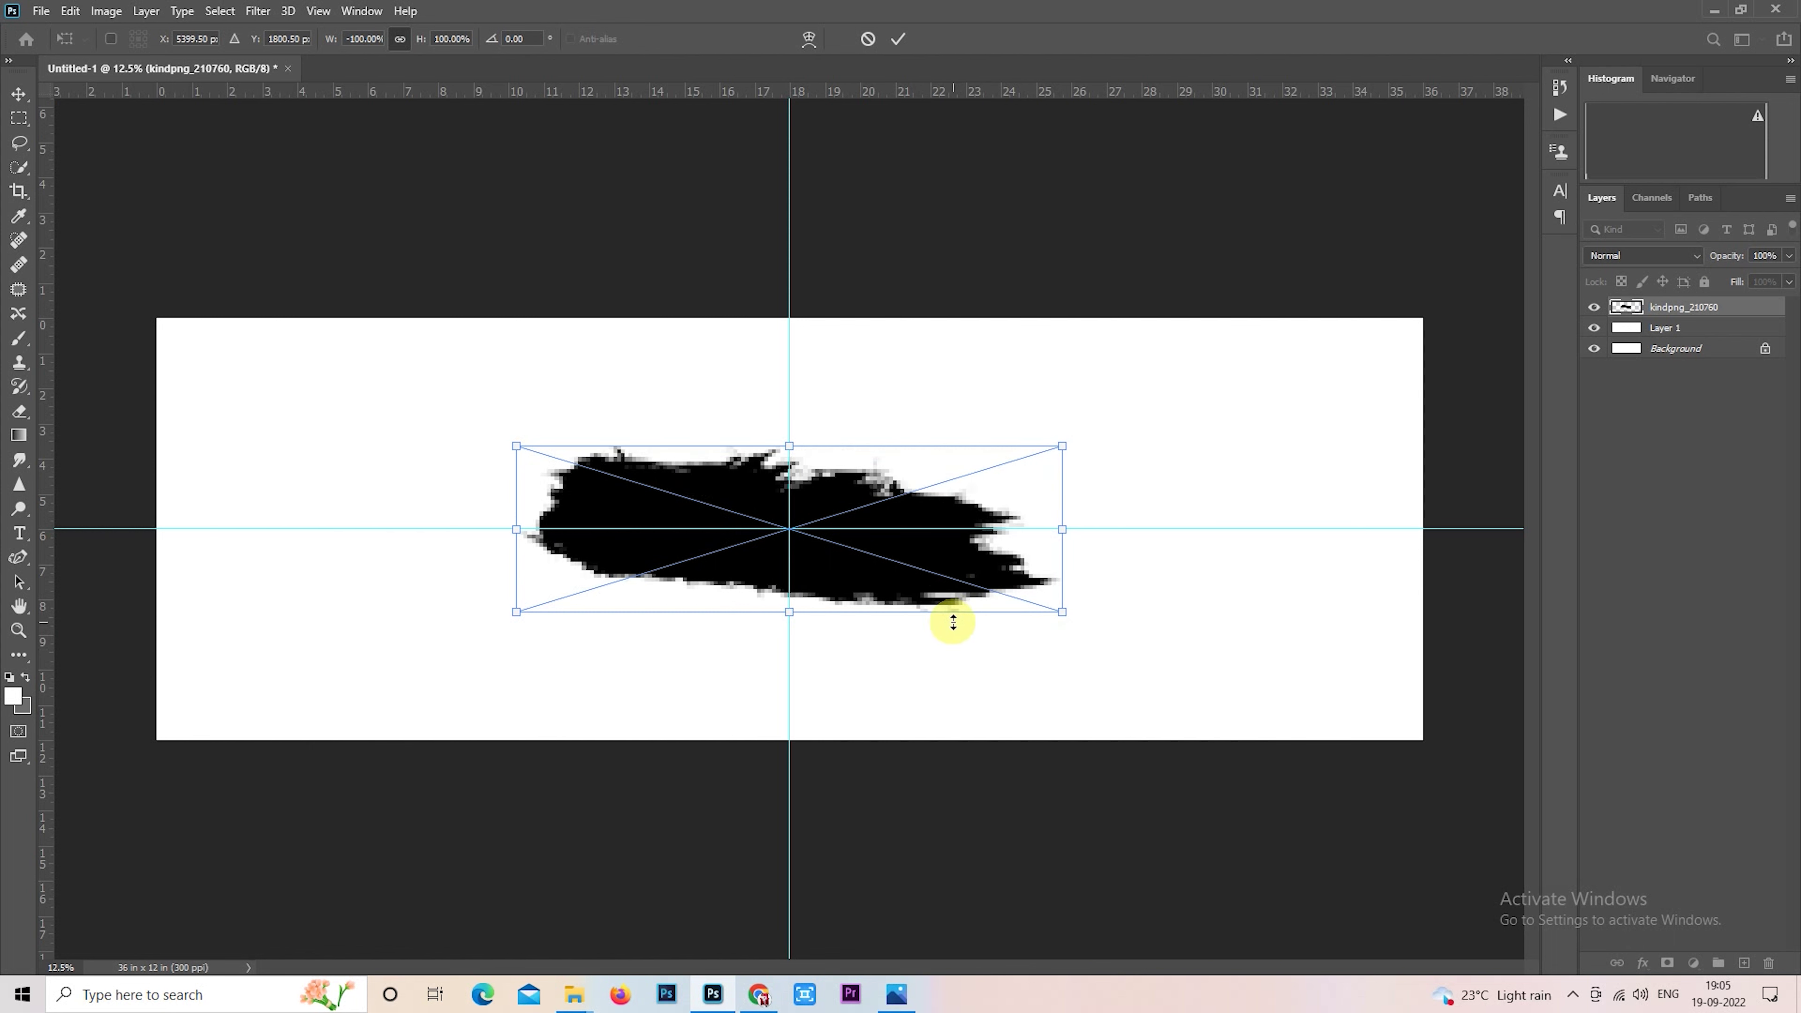
right_click(964, 531)
click(1026, 674)
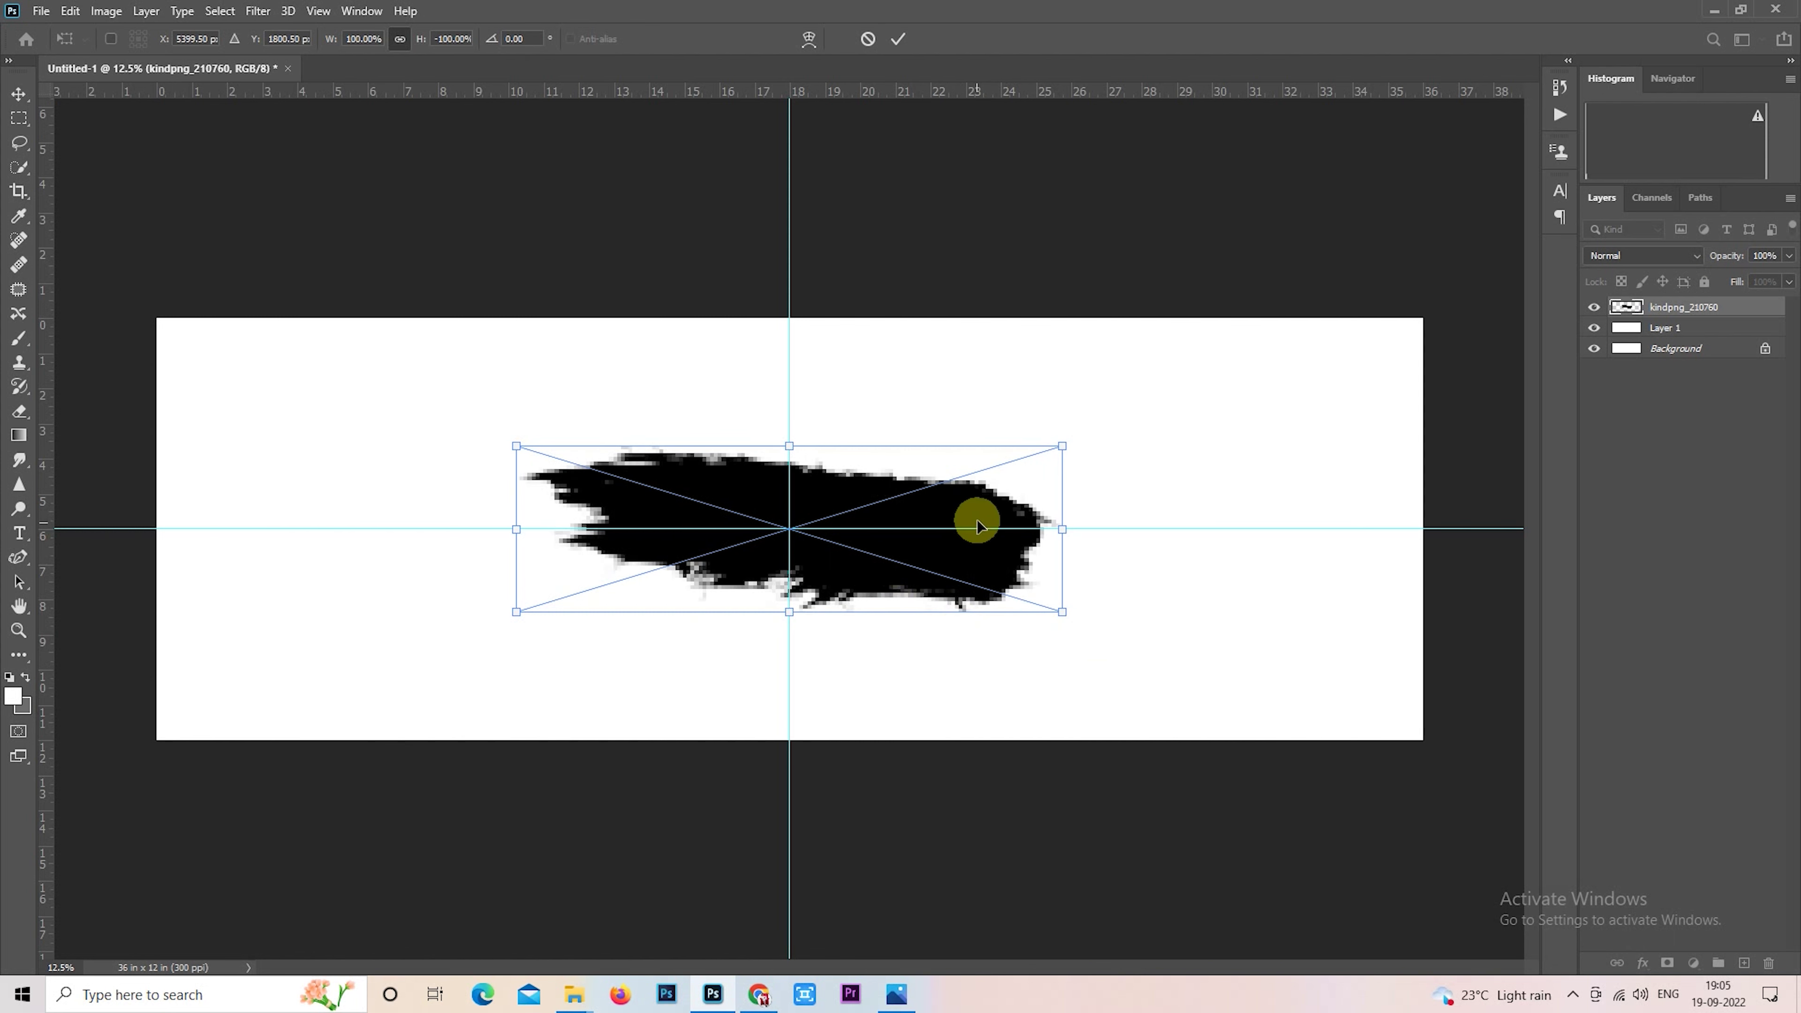
right_click(993, 526)
click(1064, 660)
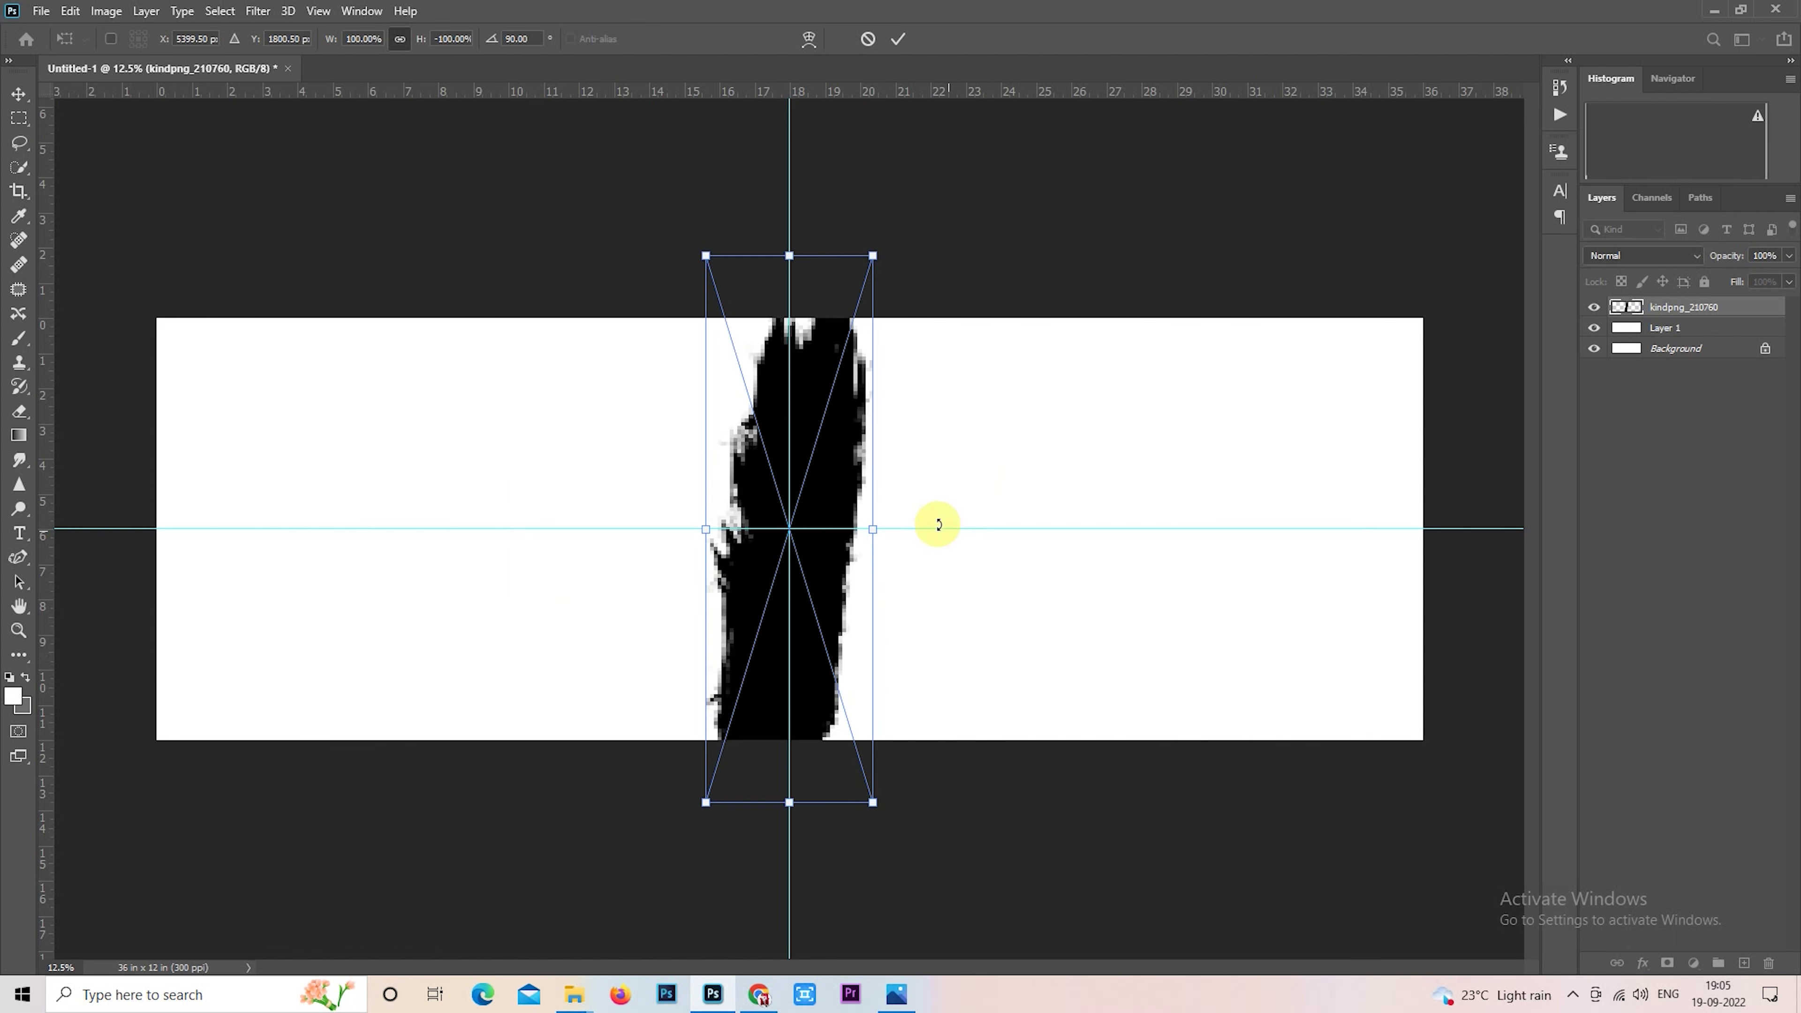
Step: Move the upright stroke to the spread's left edge, mirror it, tilt it slightly and commit
drag(842, 459, 326, 437)
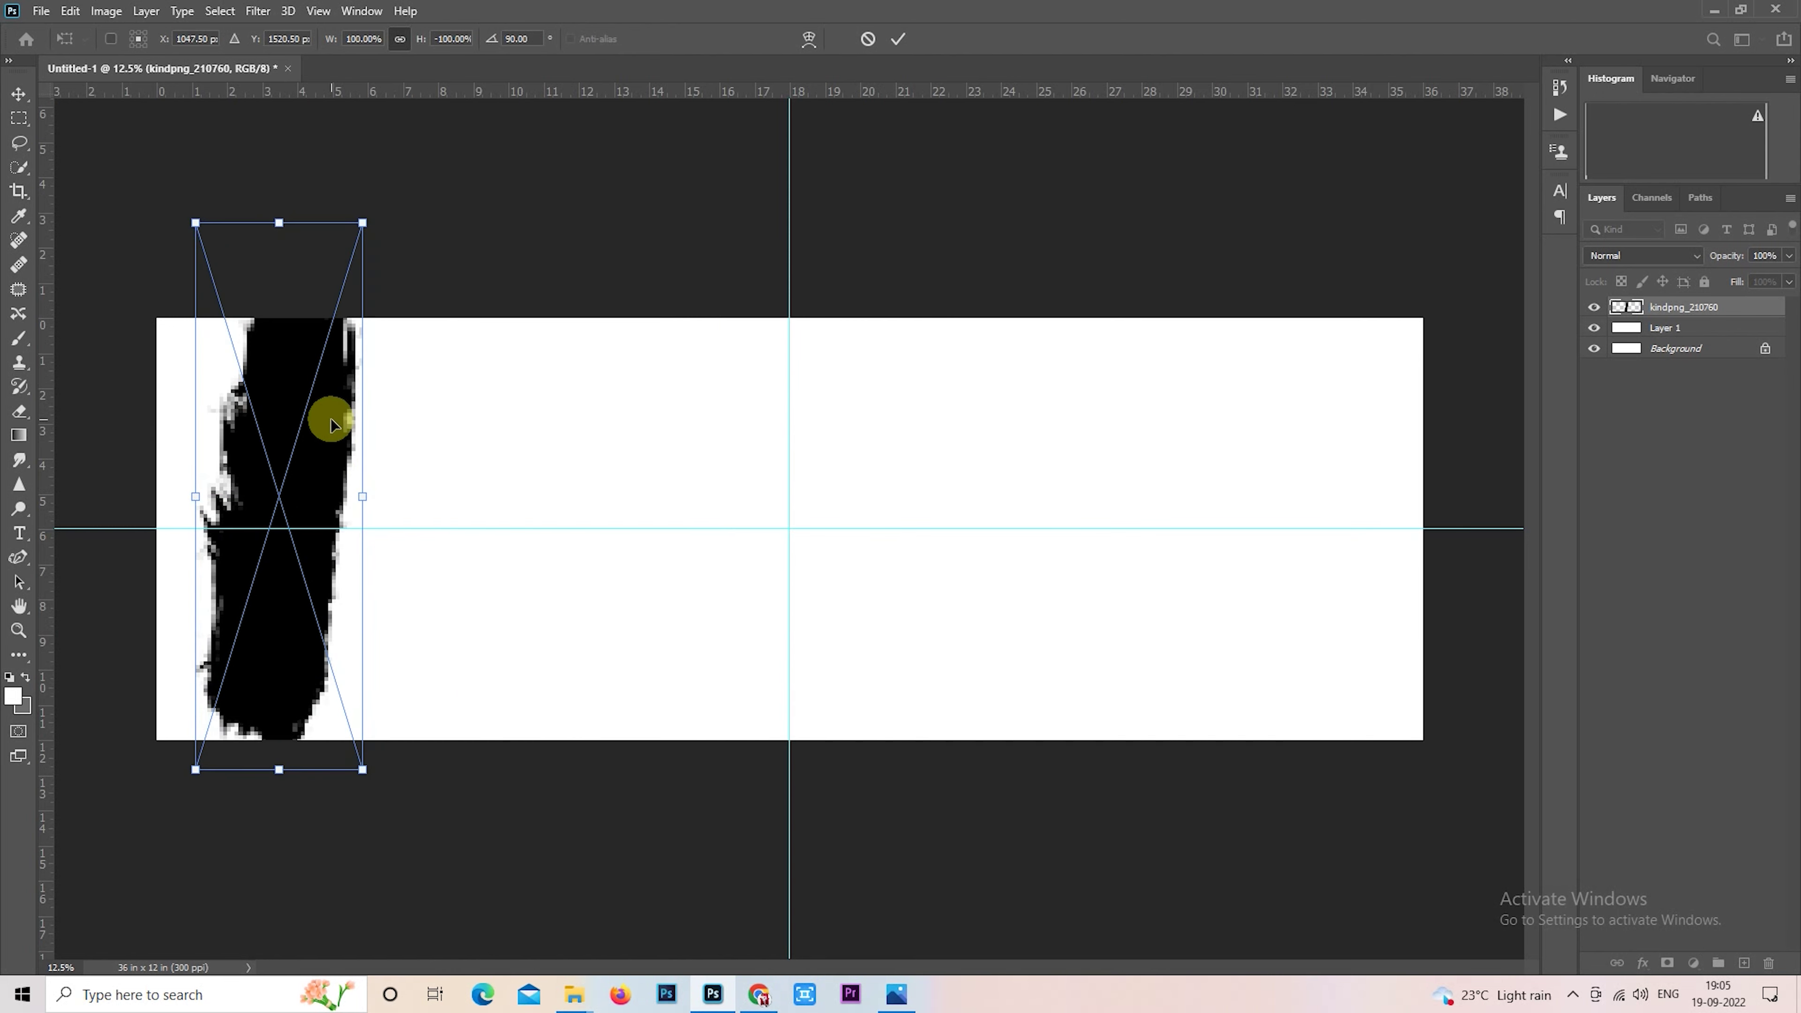
right_click(326, 434)
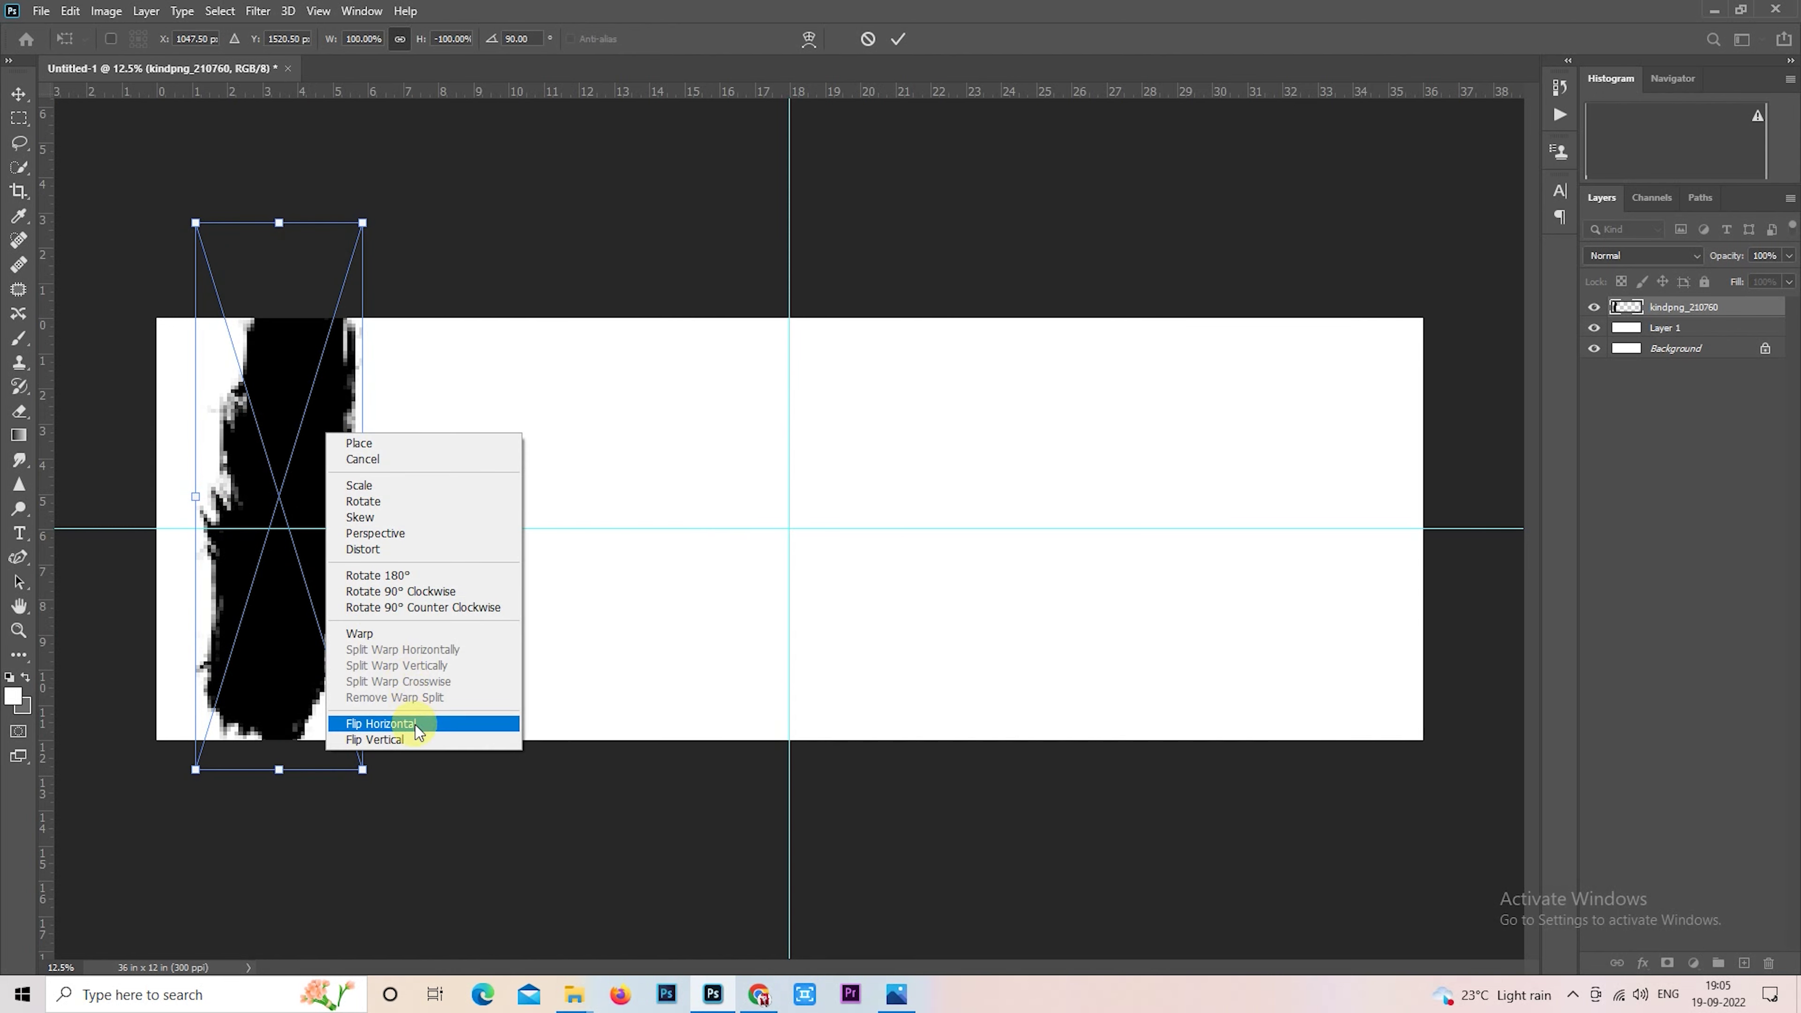
click(397, 738)
drag(321, 565, 298, 596)
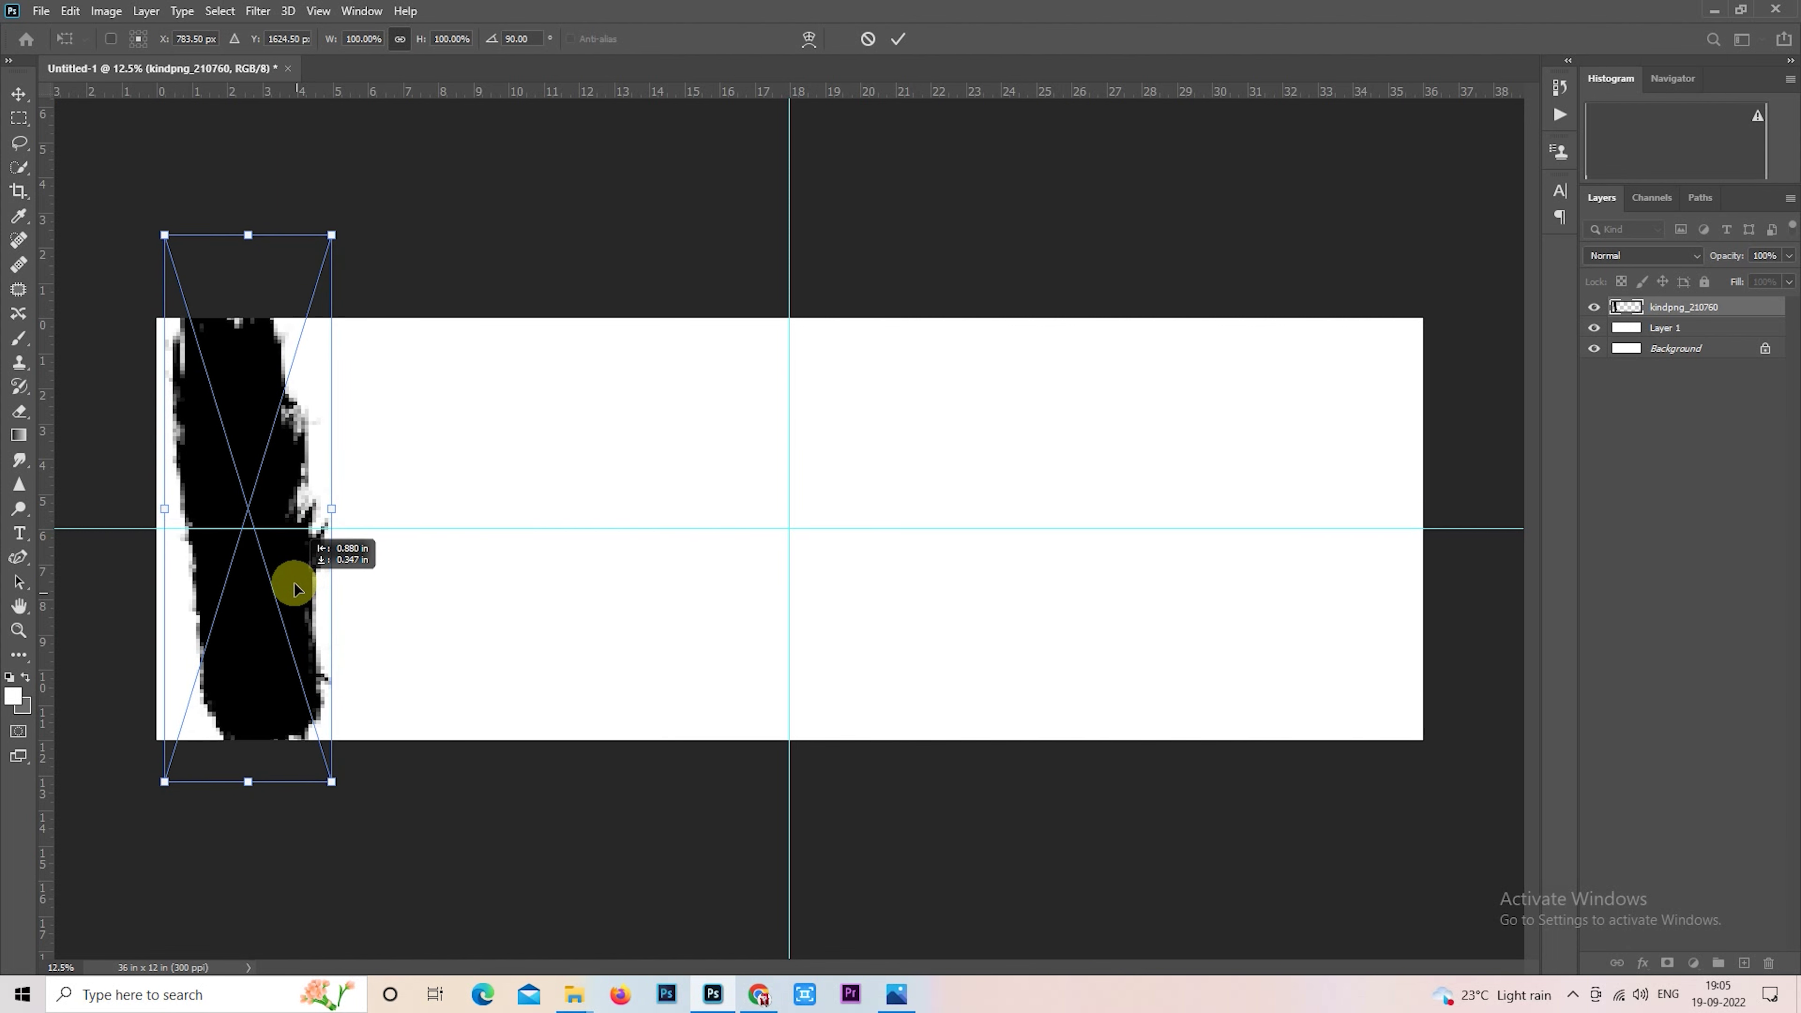
drag(298, 596, 292, 588)
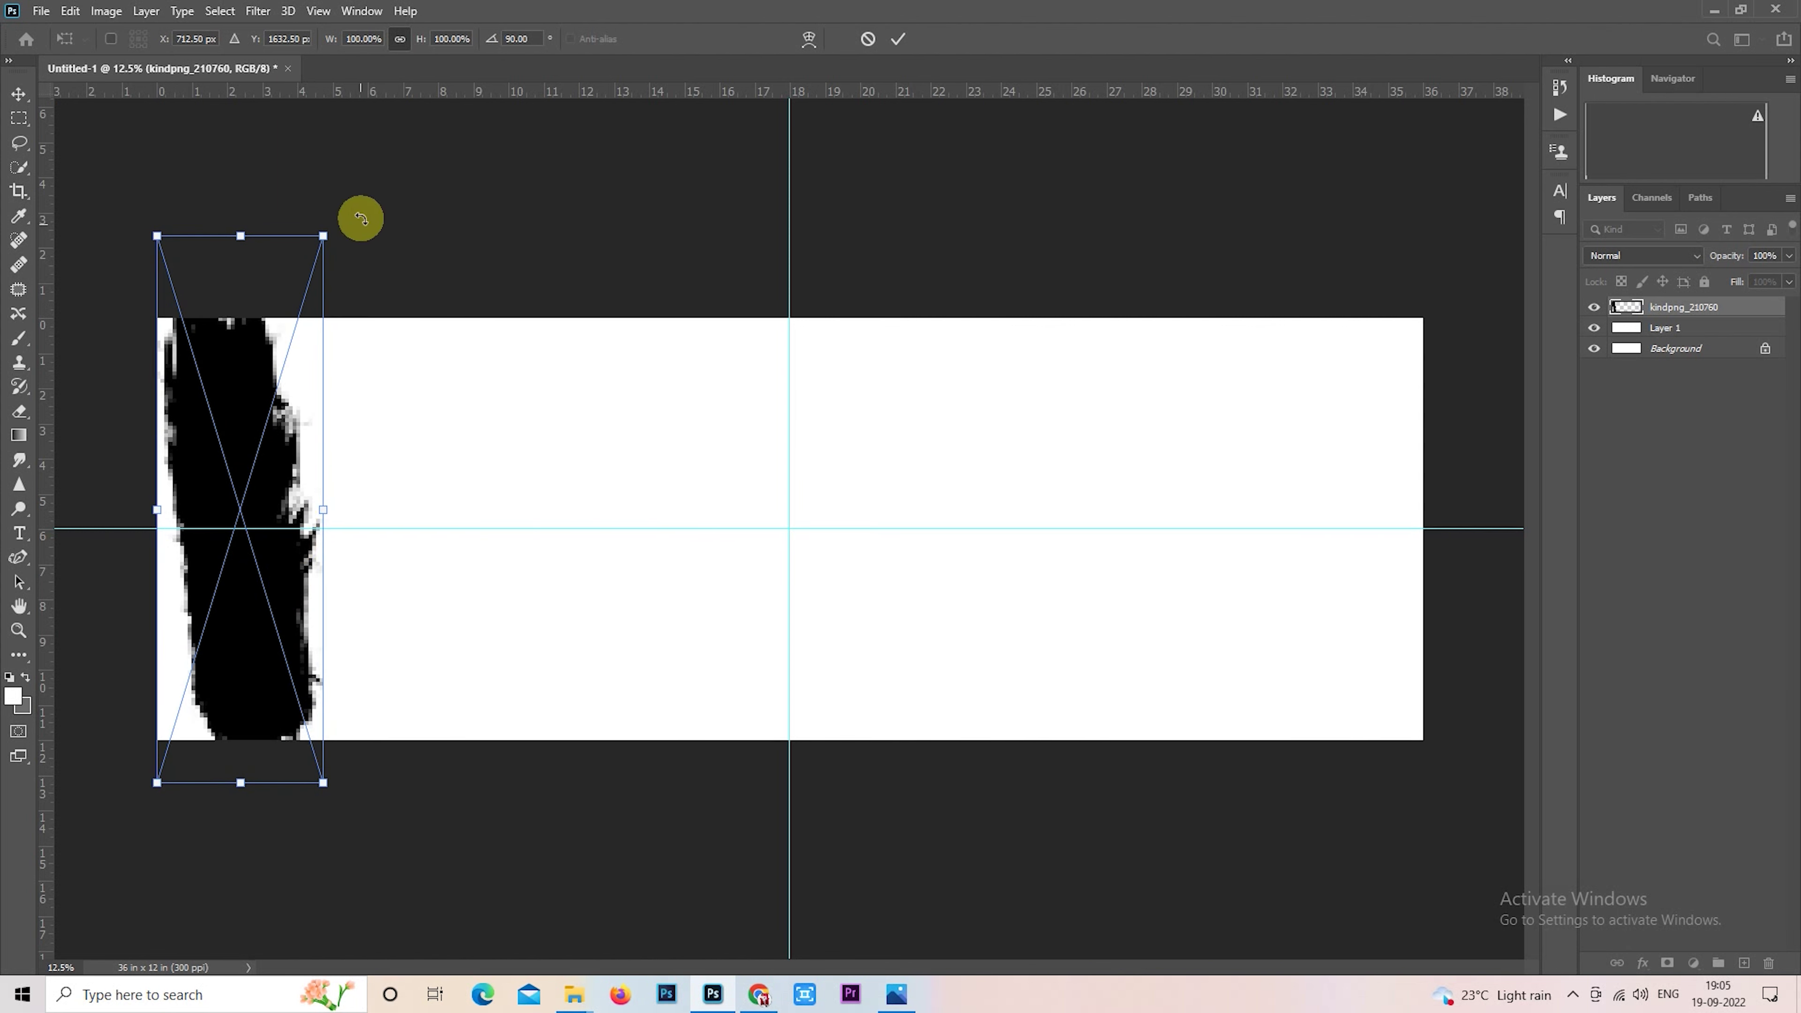
drag(361, 219, 384, 239)
key(Return)
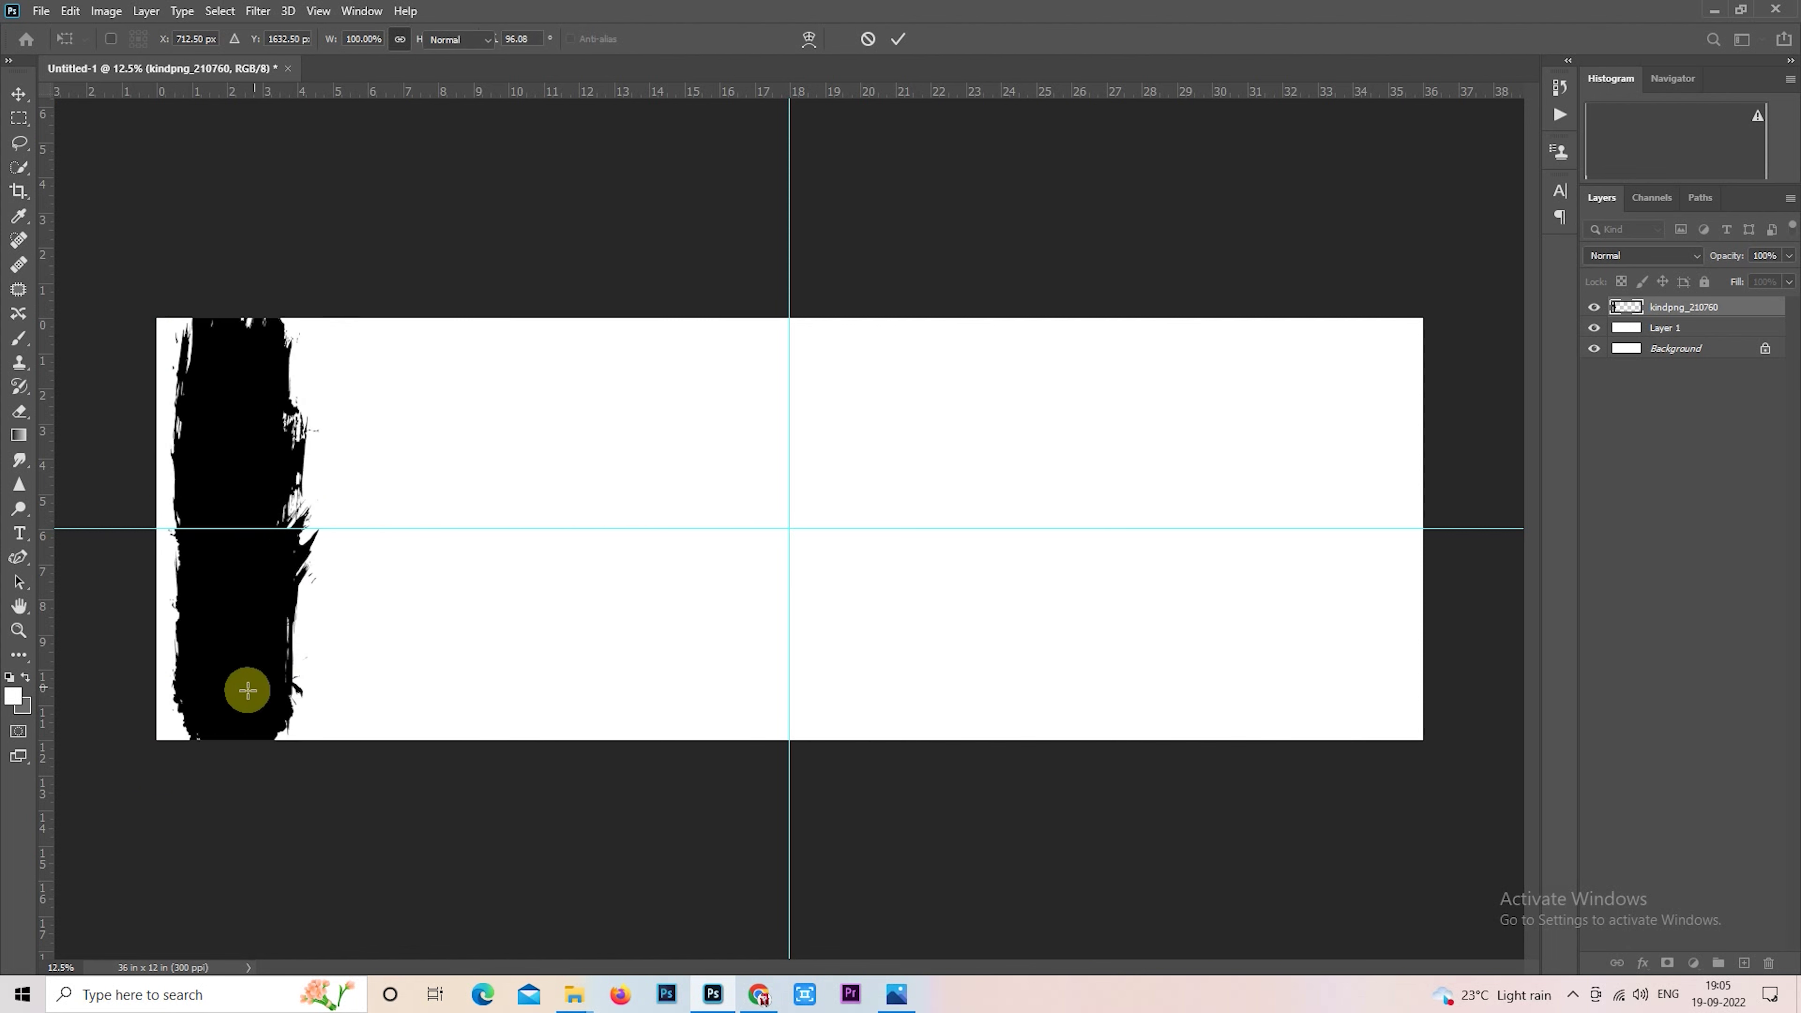
key(m)
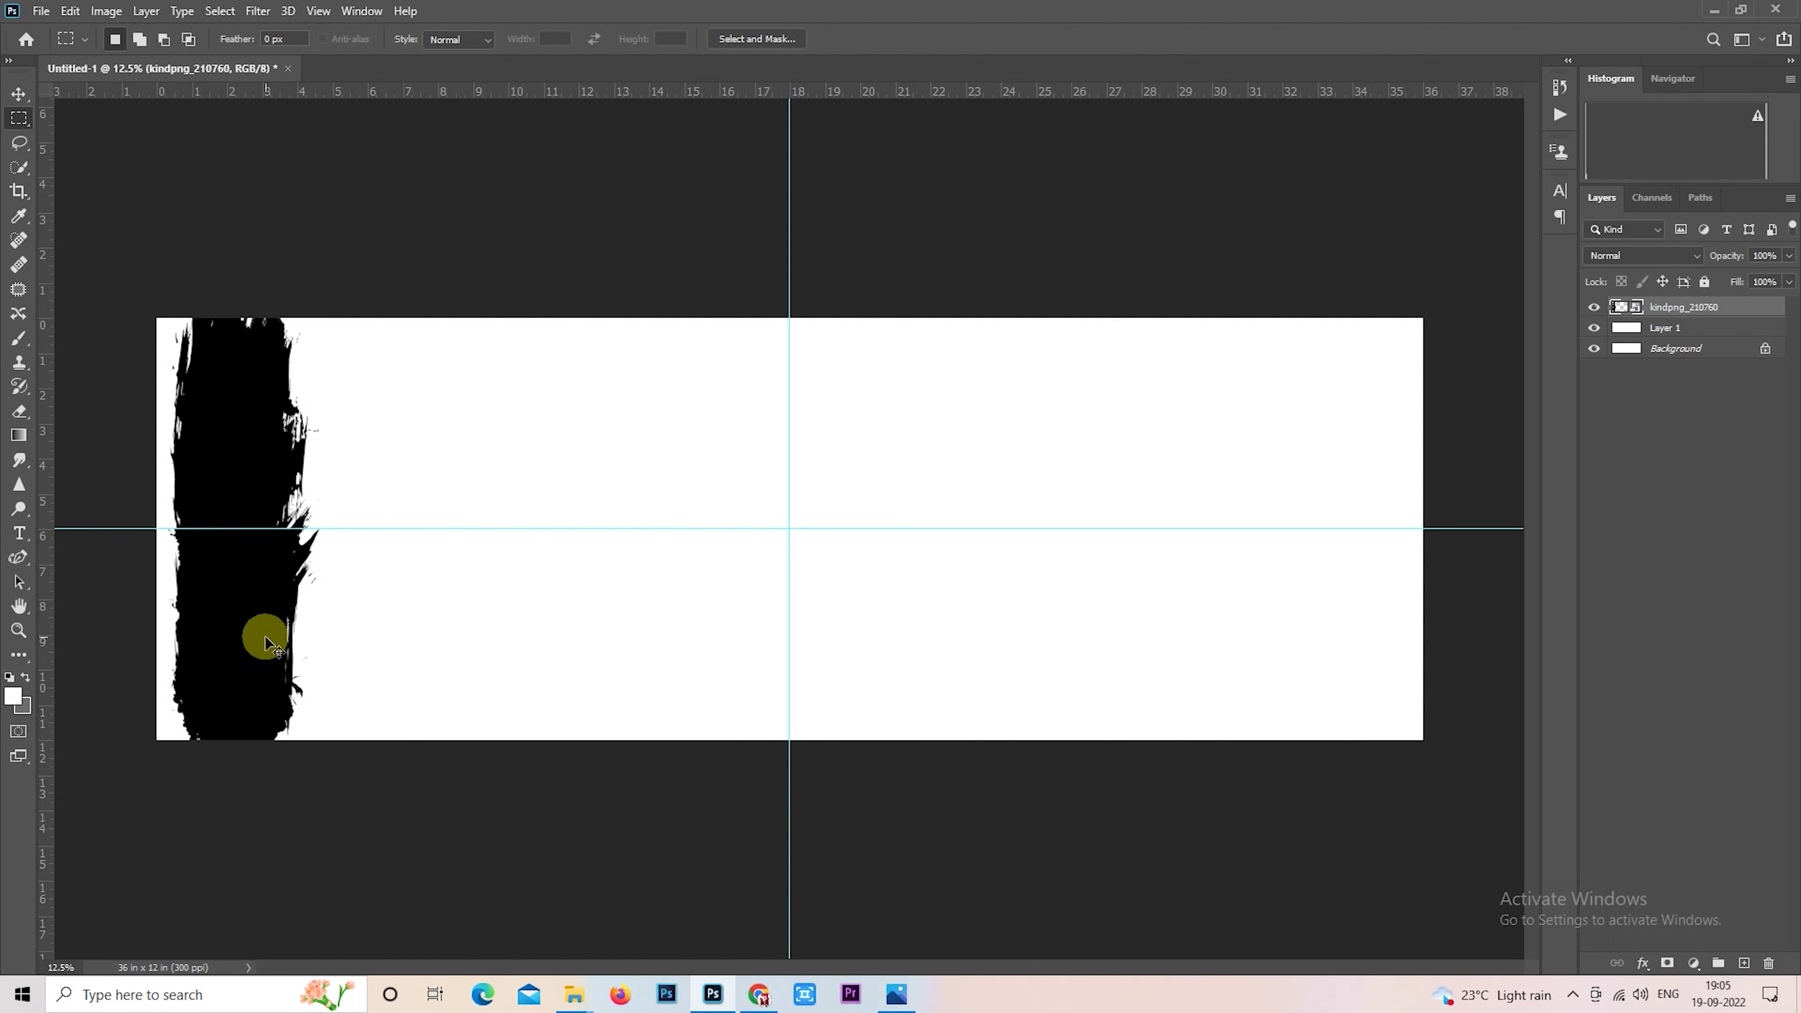
Step: Duplicate the brush stroke, flip the copy vertically and set it beside the original
drag(256, 602, 253, 602)
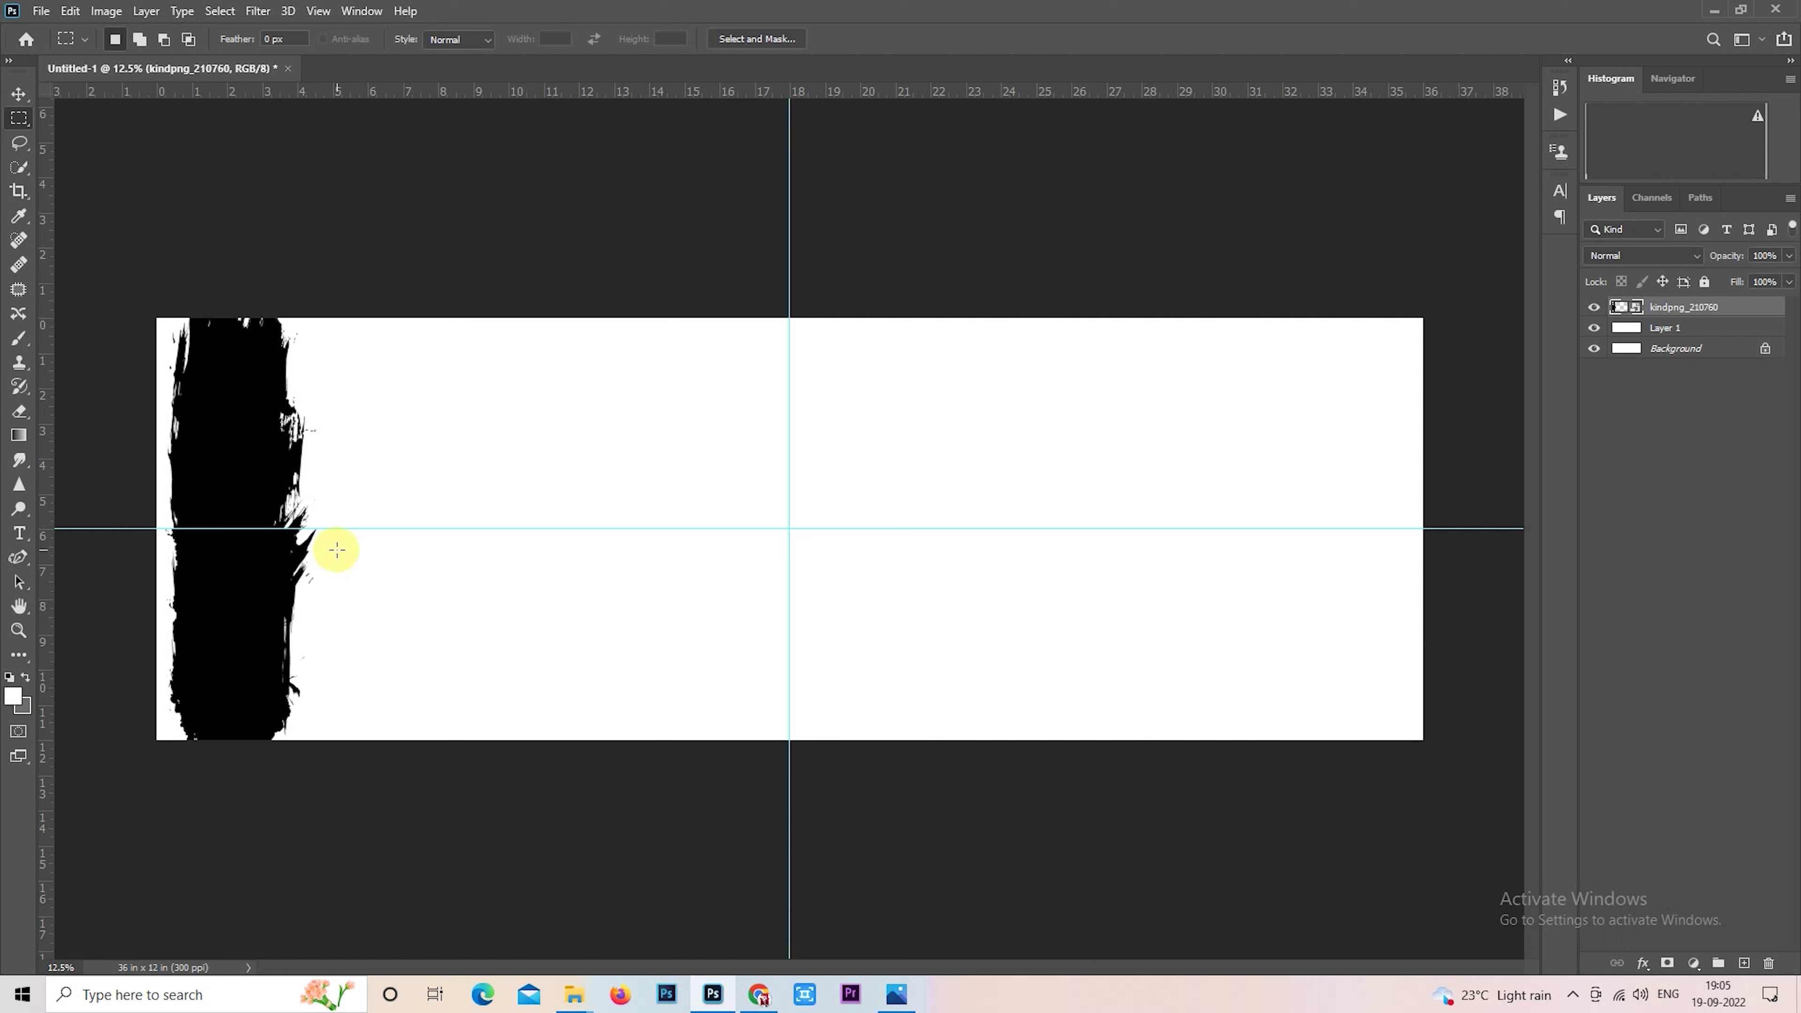
key(ctrl+j)
right_click(241, 403)
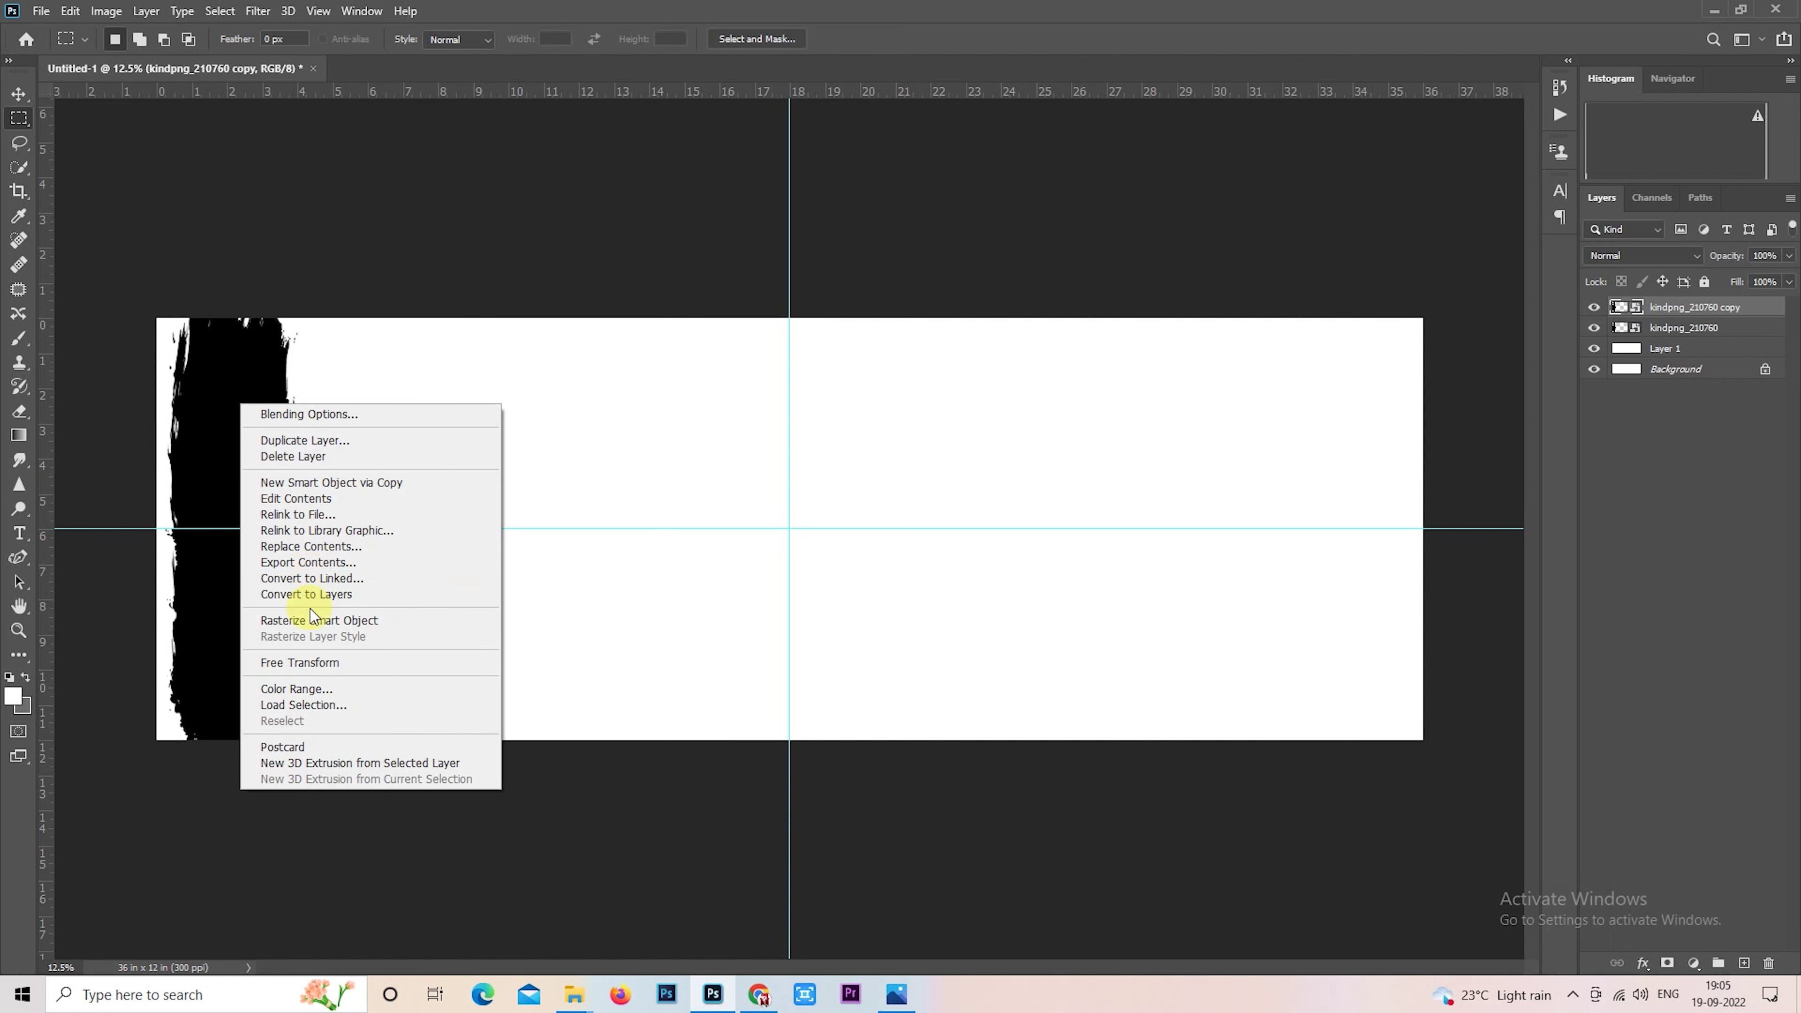
click(320, 660)
right_click(259, 468)
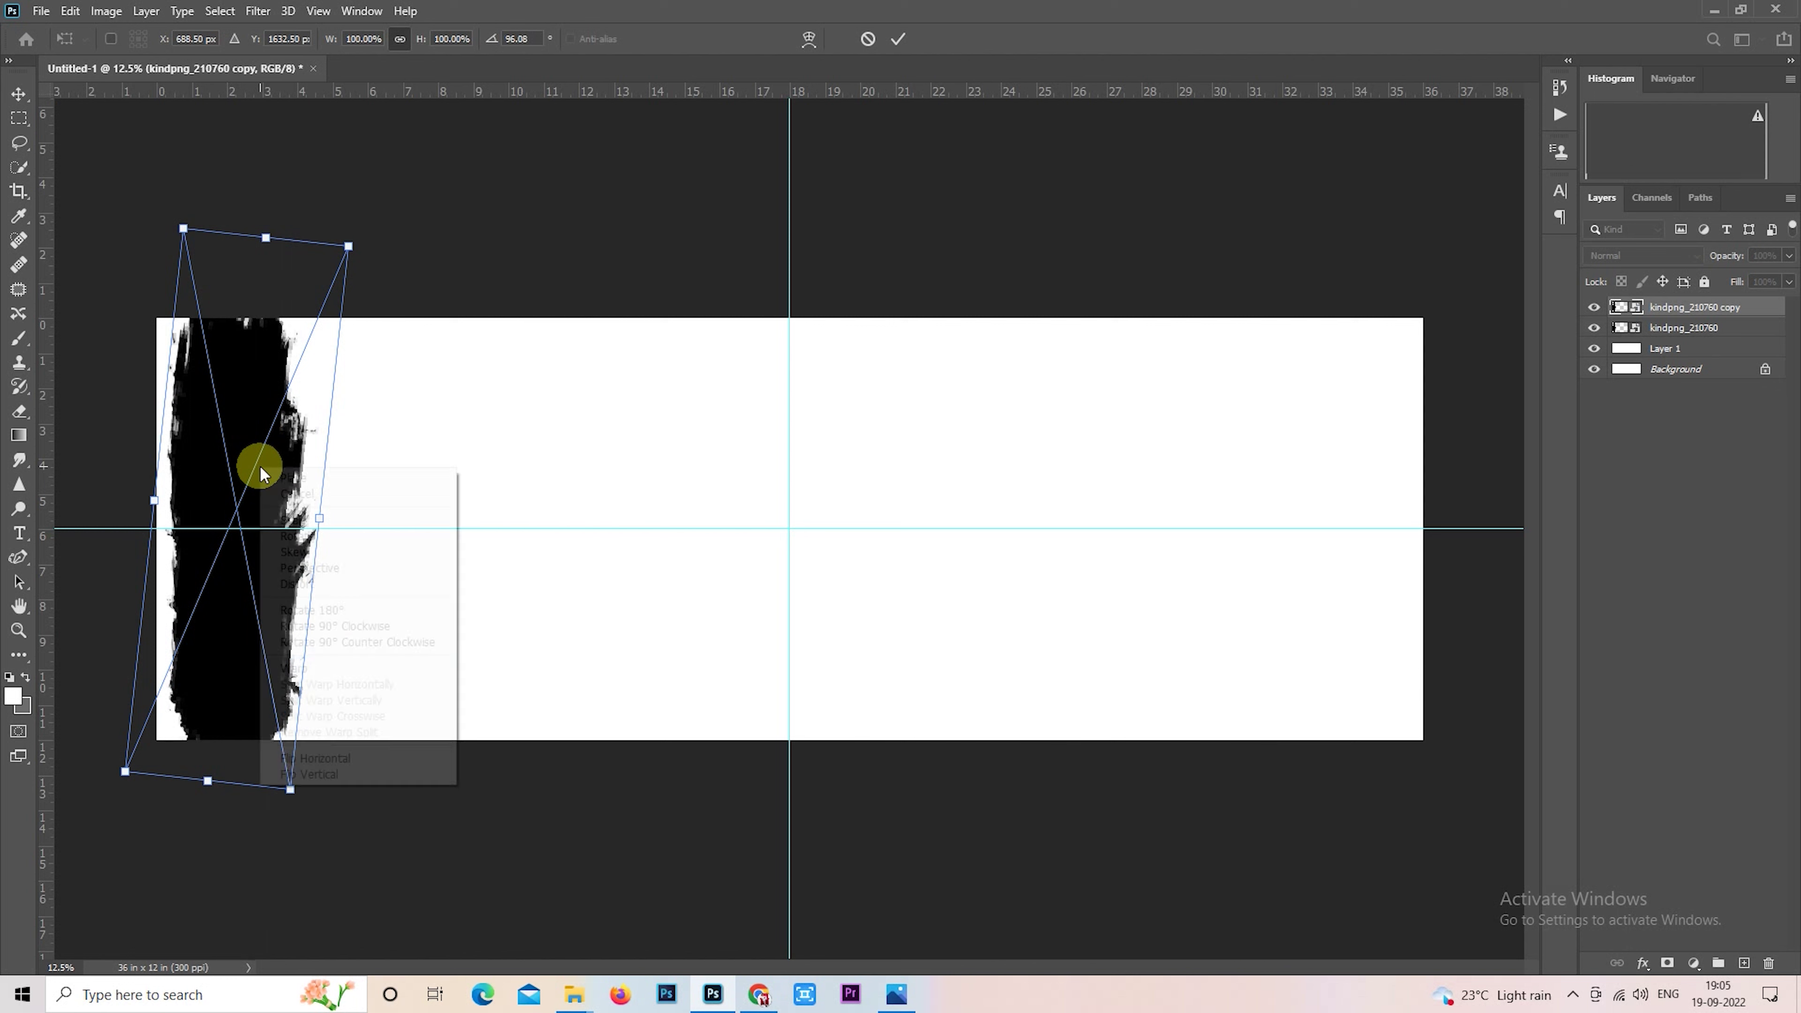
click(340, 773)
drag(280, 488, 406, 495)
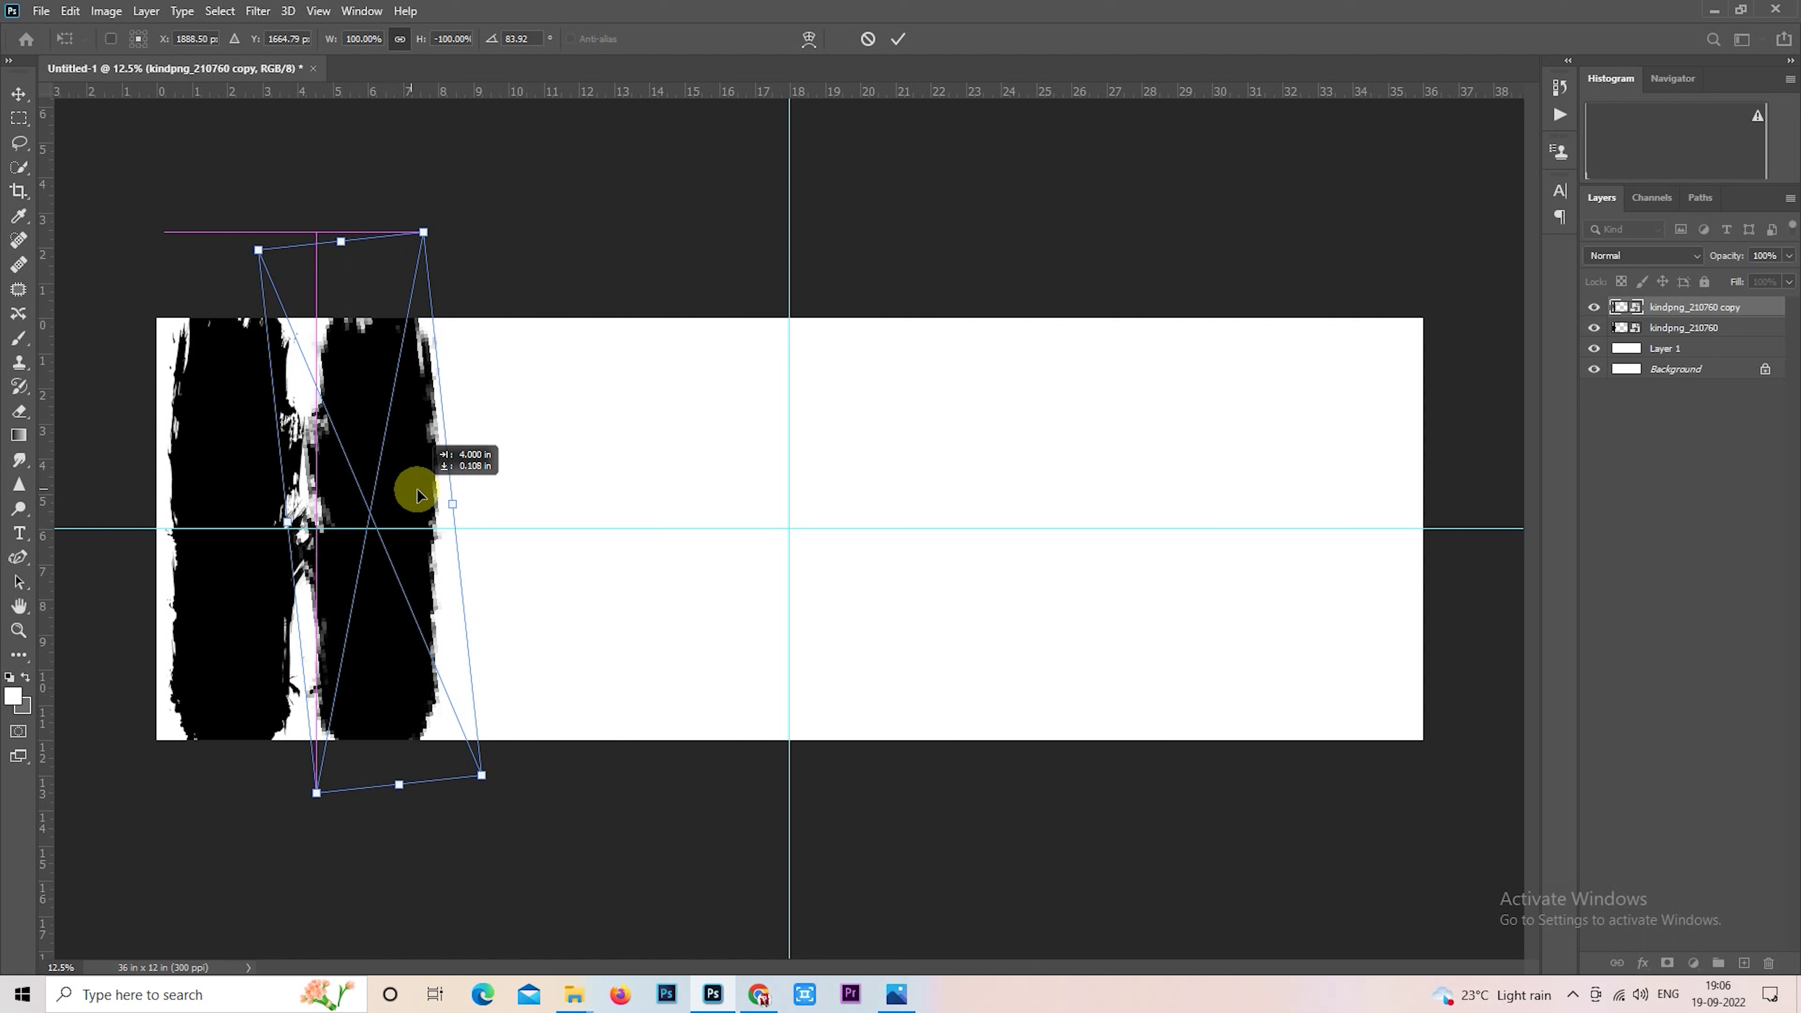
drag(406, 489, 424, 490)
key(Return)
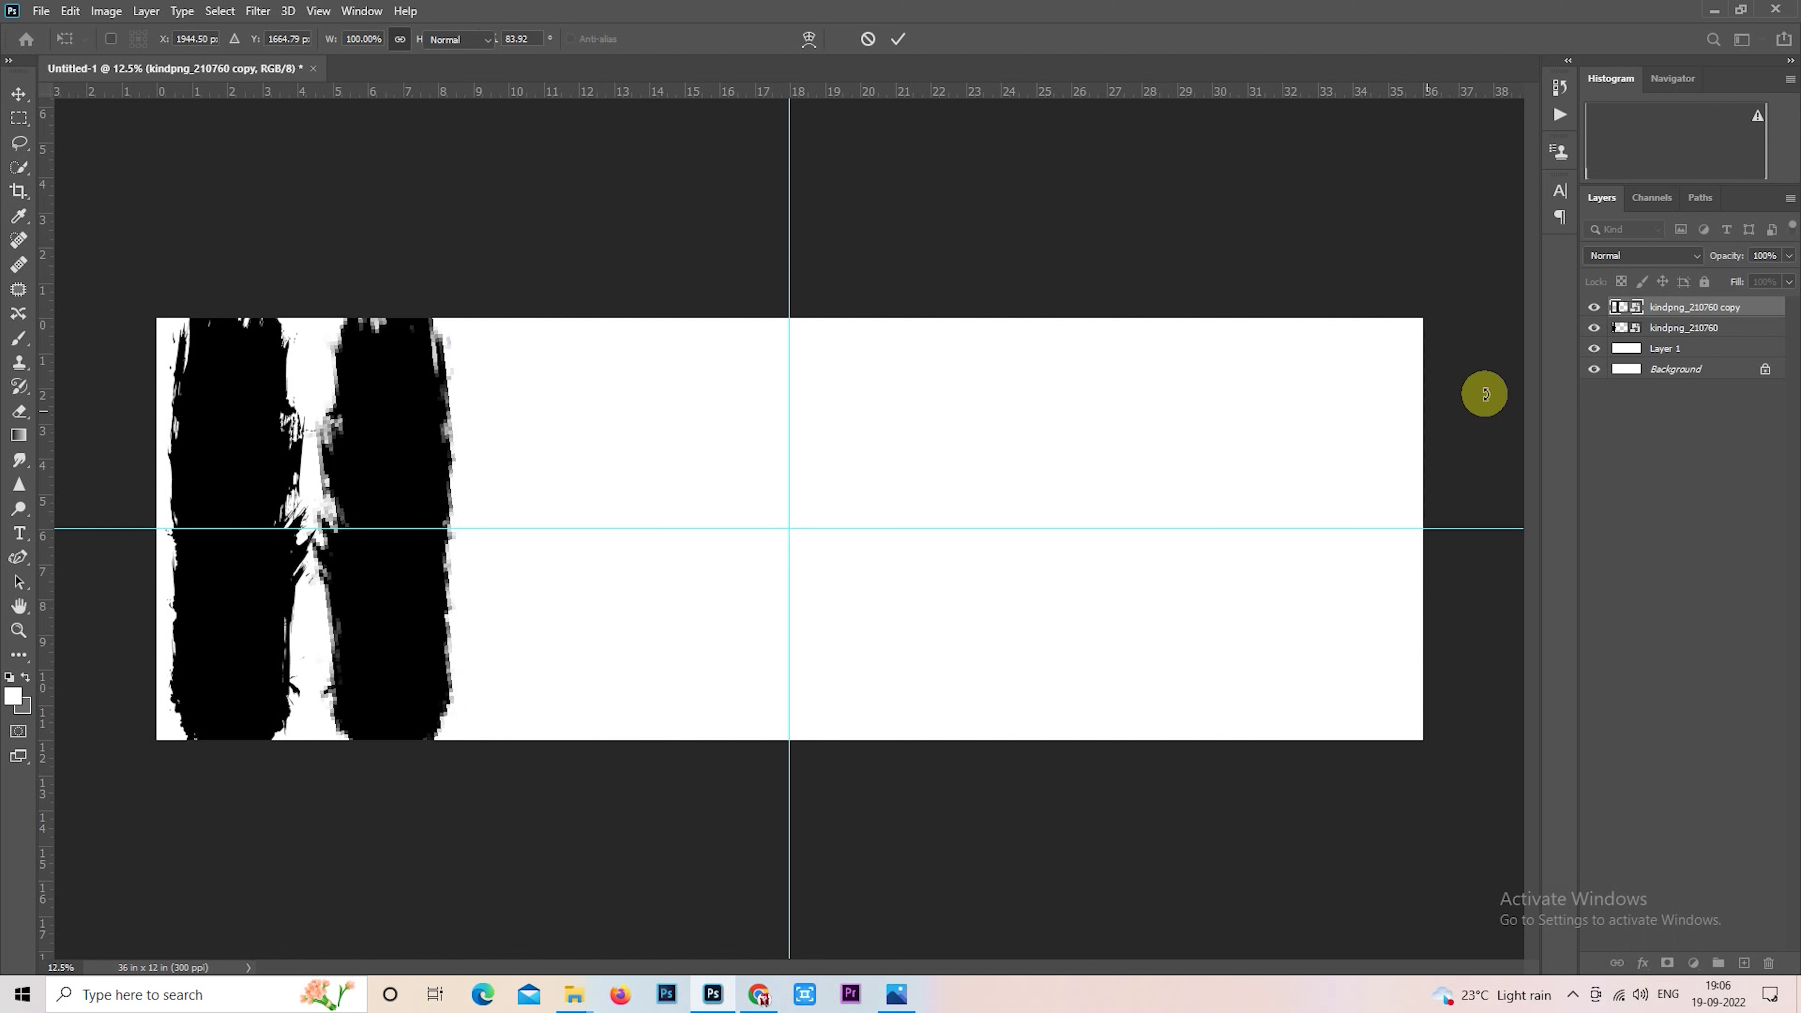
Step: Rasterize both stroke layers and merge the copy down into the kindpng_210760 layer
right_click(1695, 309)
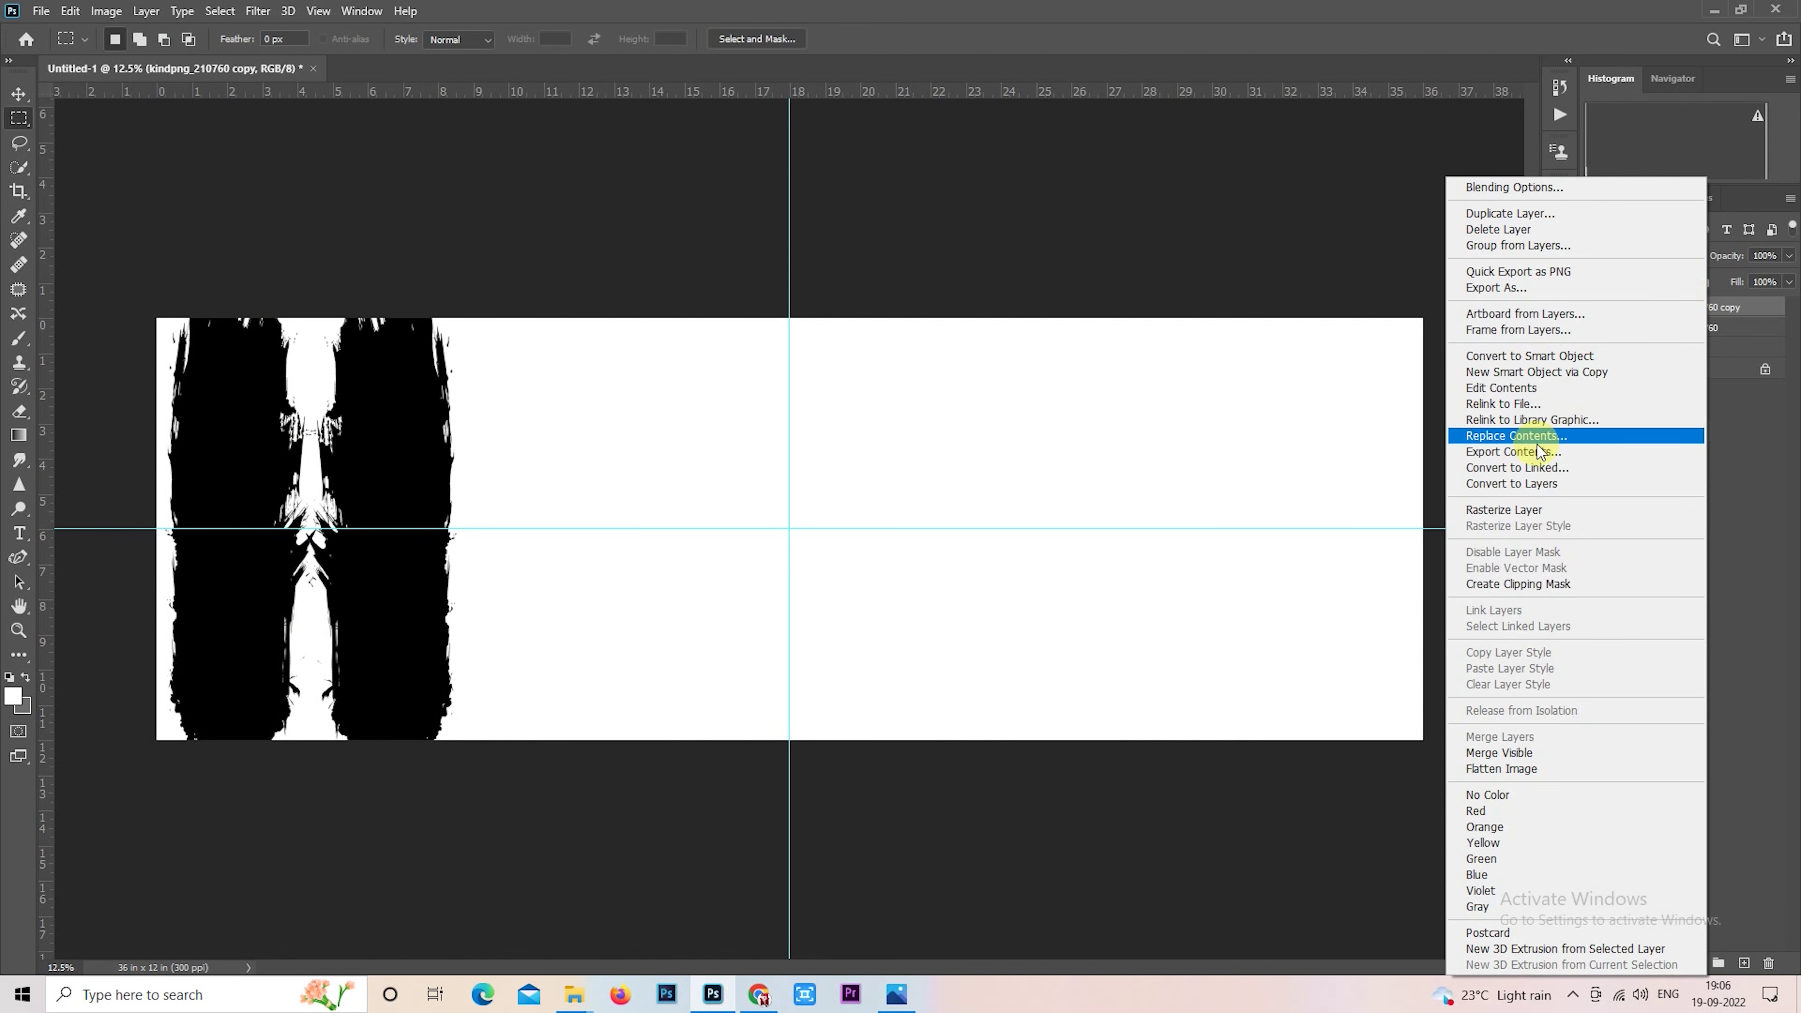
click(1552, 509)
right_click(1708, 329)
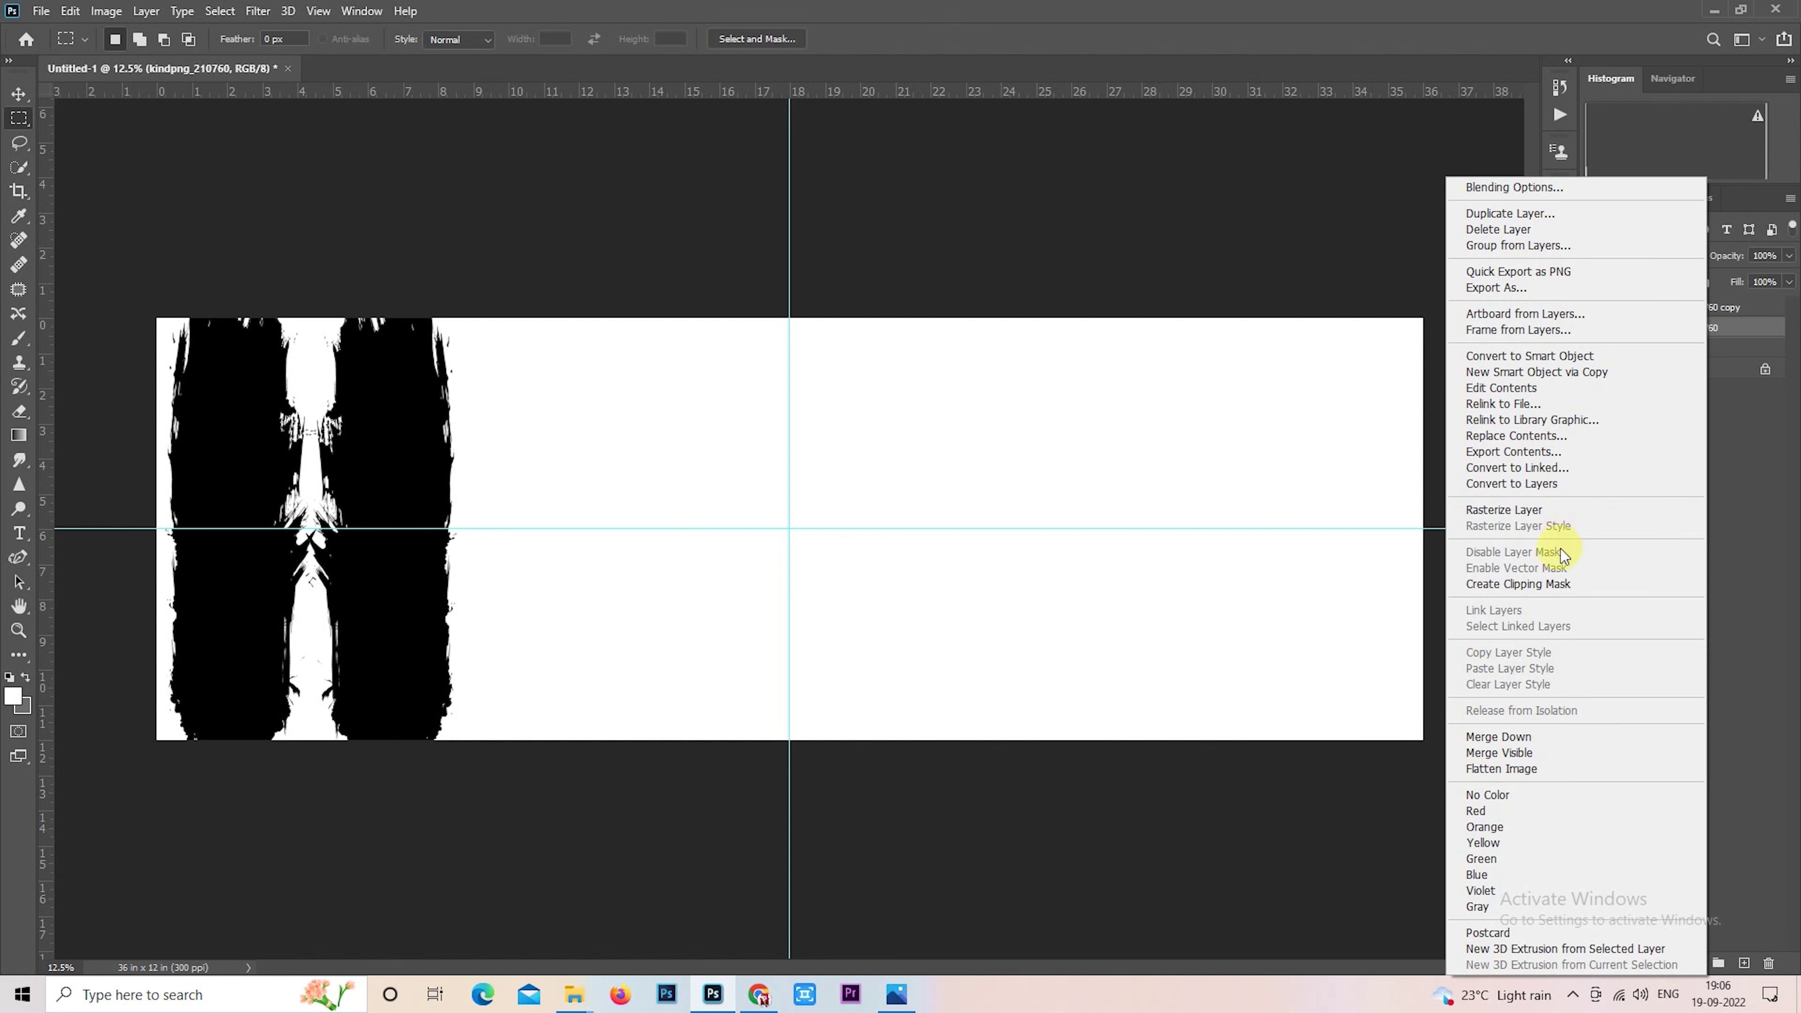
click(1559, 511)
right_click(1709, 309)
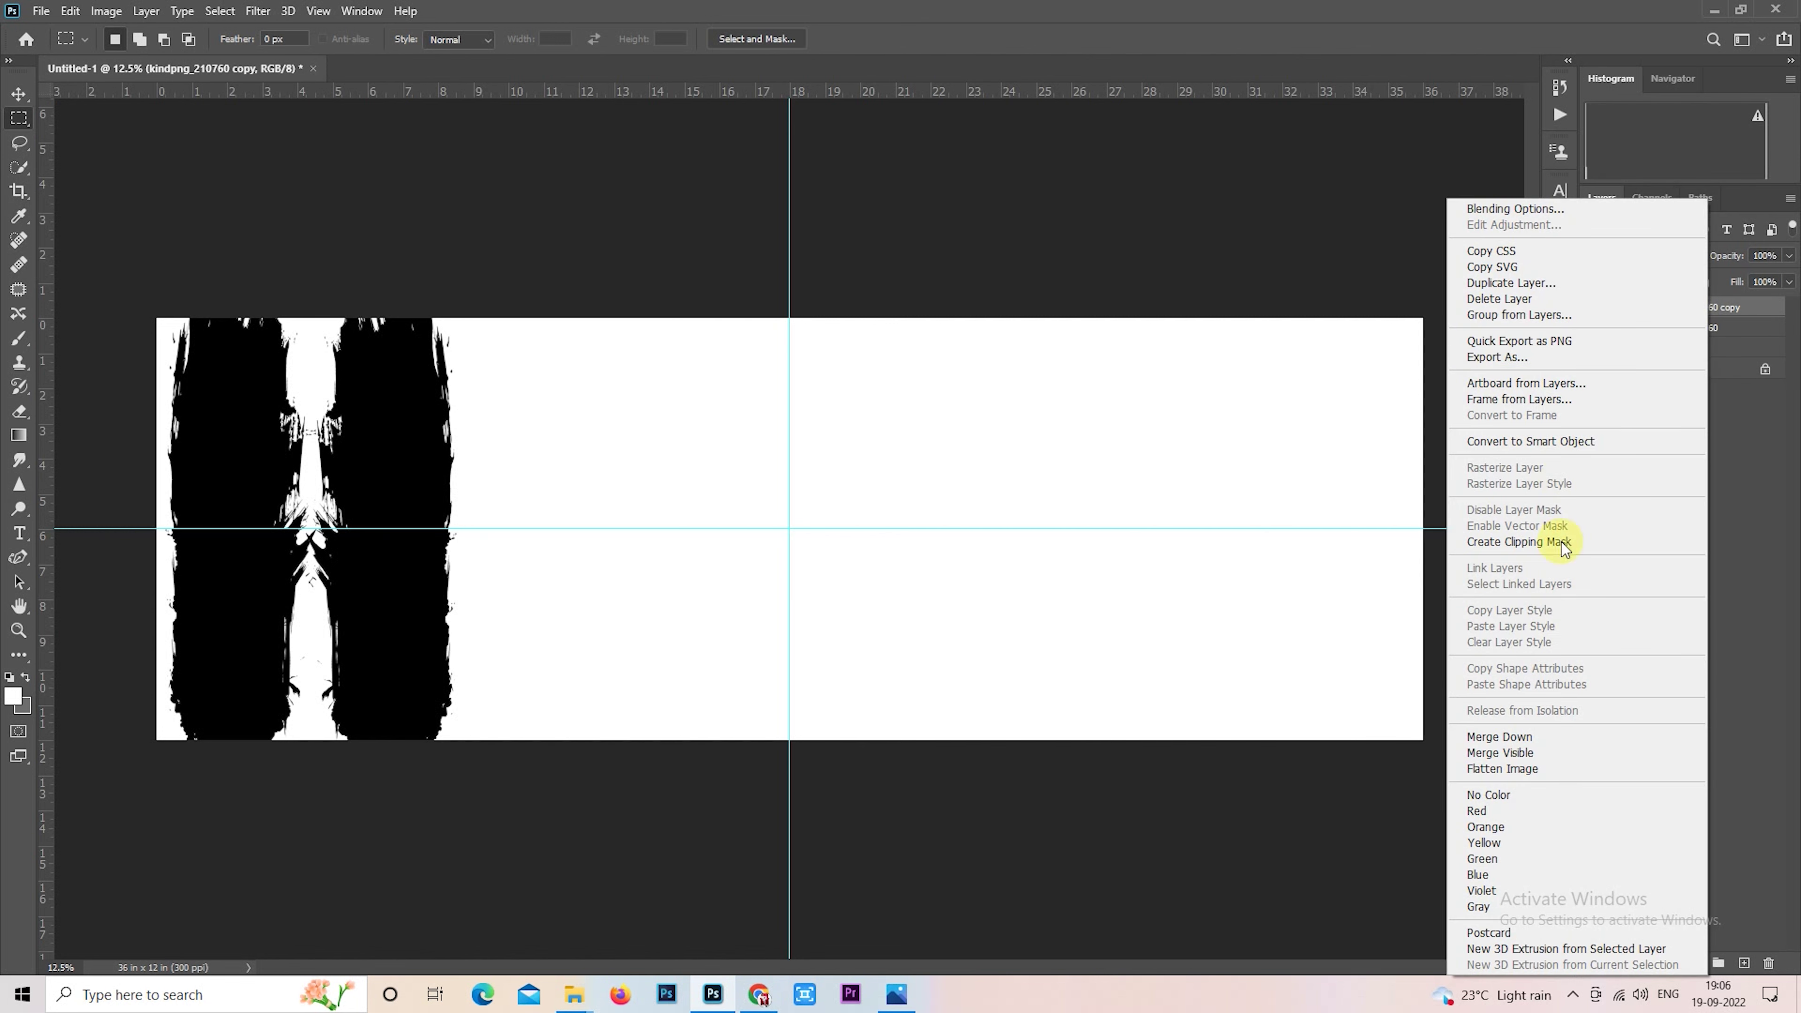
click(1528, 736)
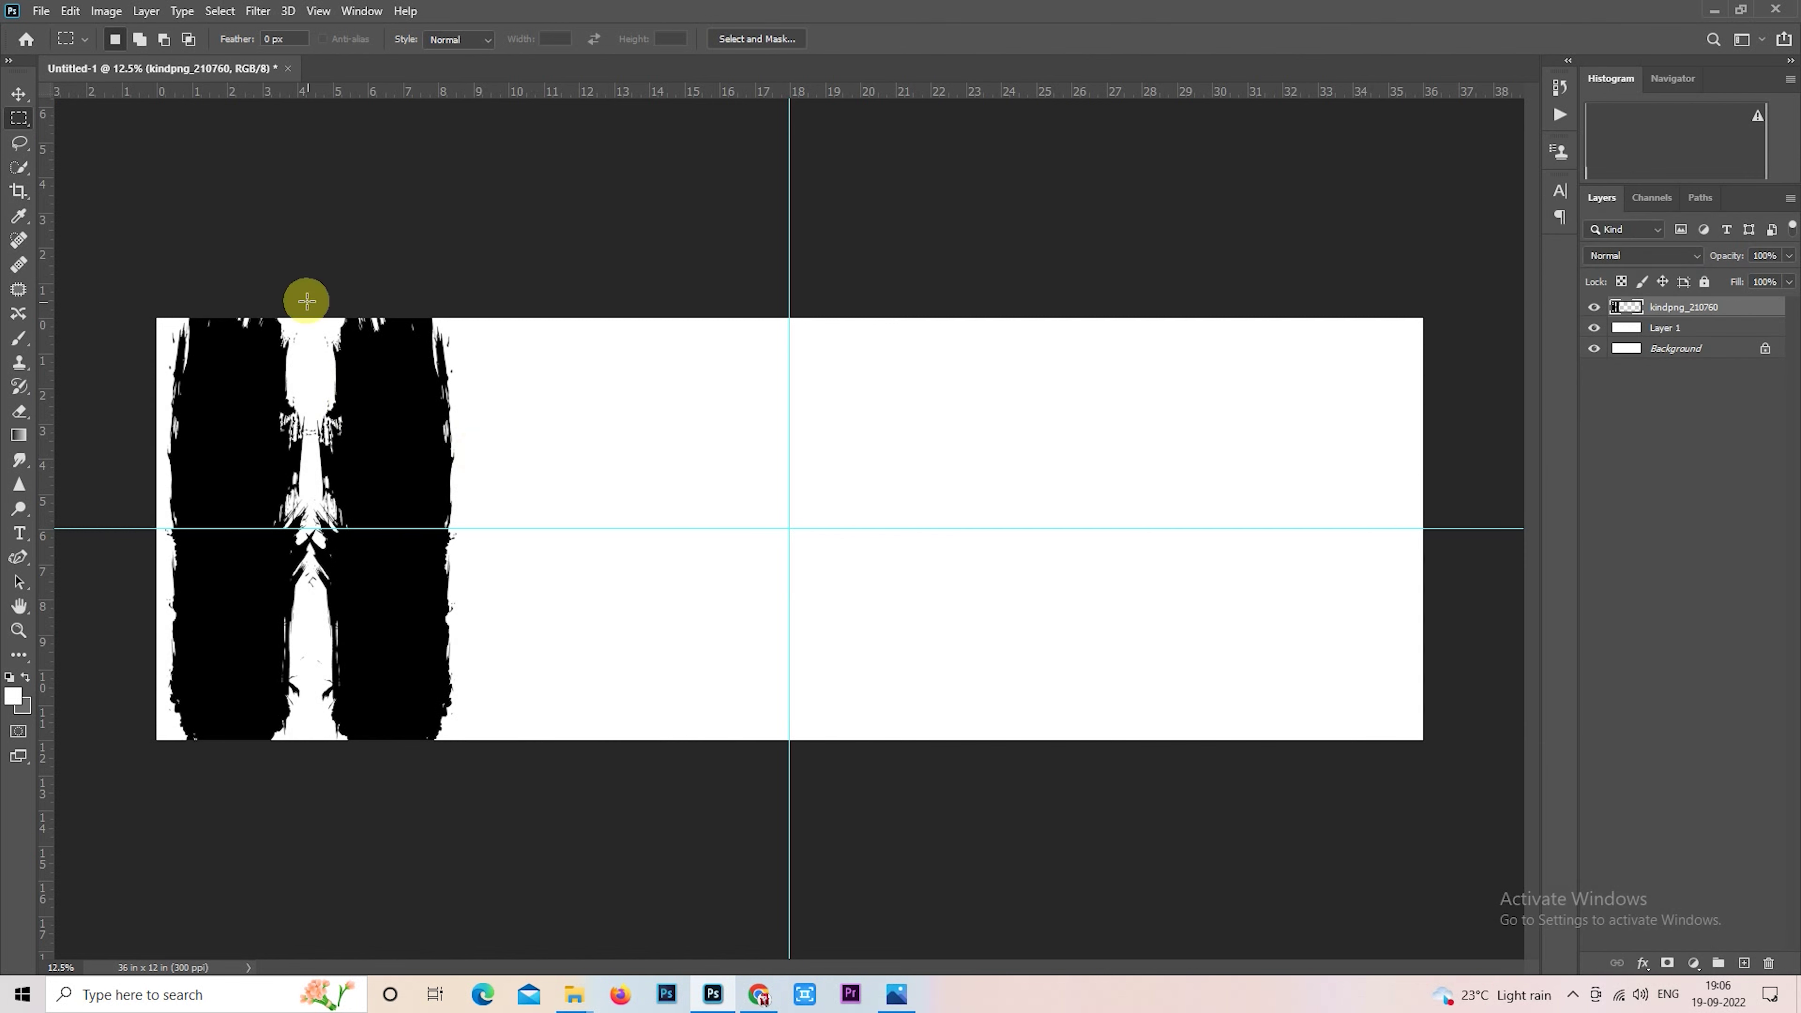
Step: Marquee the white strip between the two strokes and fill it with black
drag(210, 291, 397, 770)
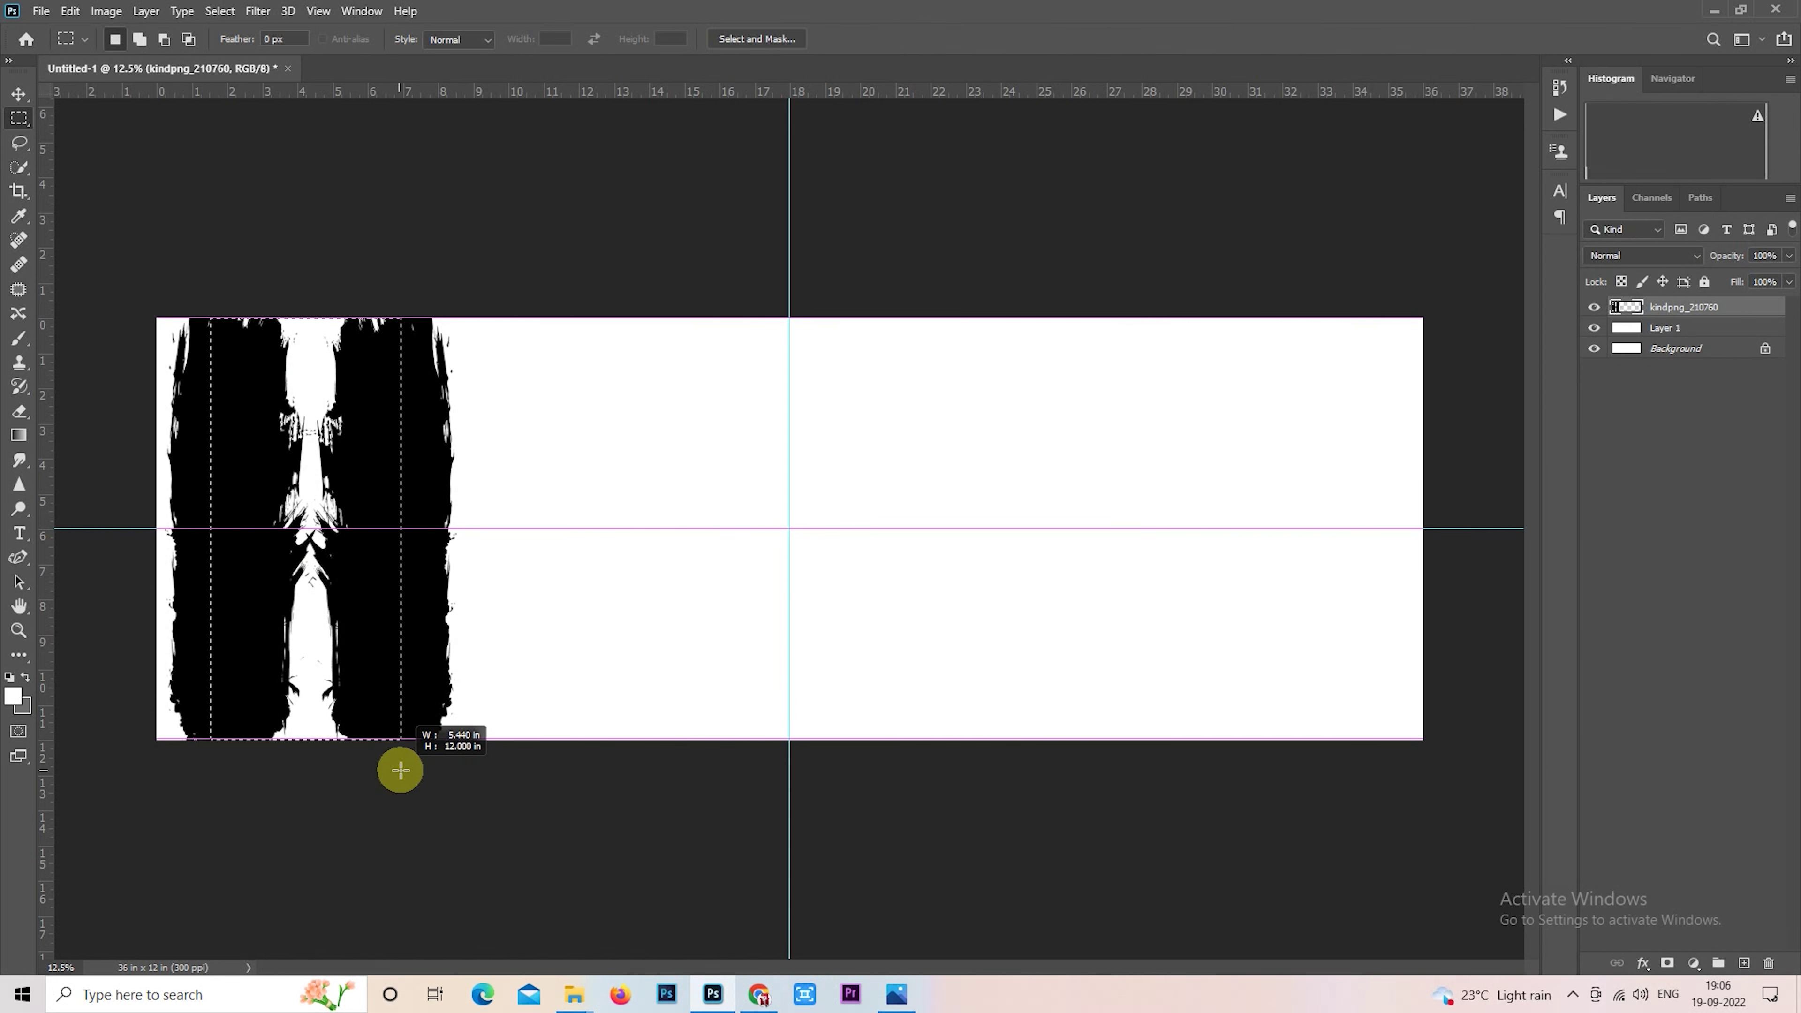
drag(397, 769, 402, 770)
click(21, 716)
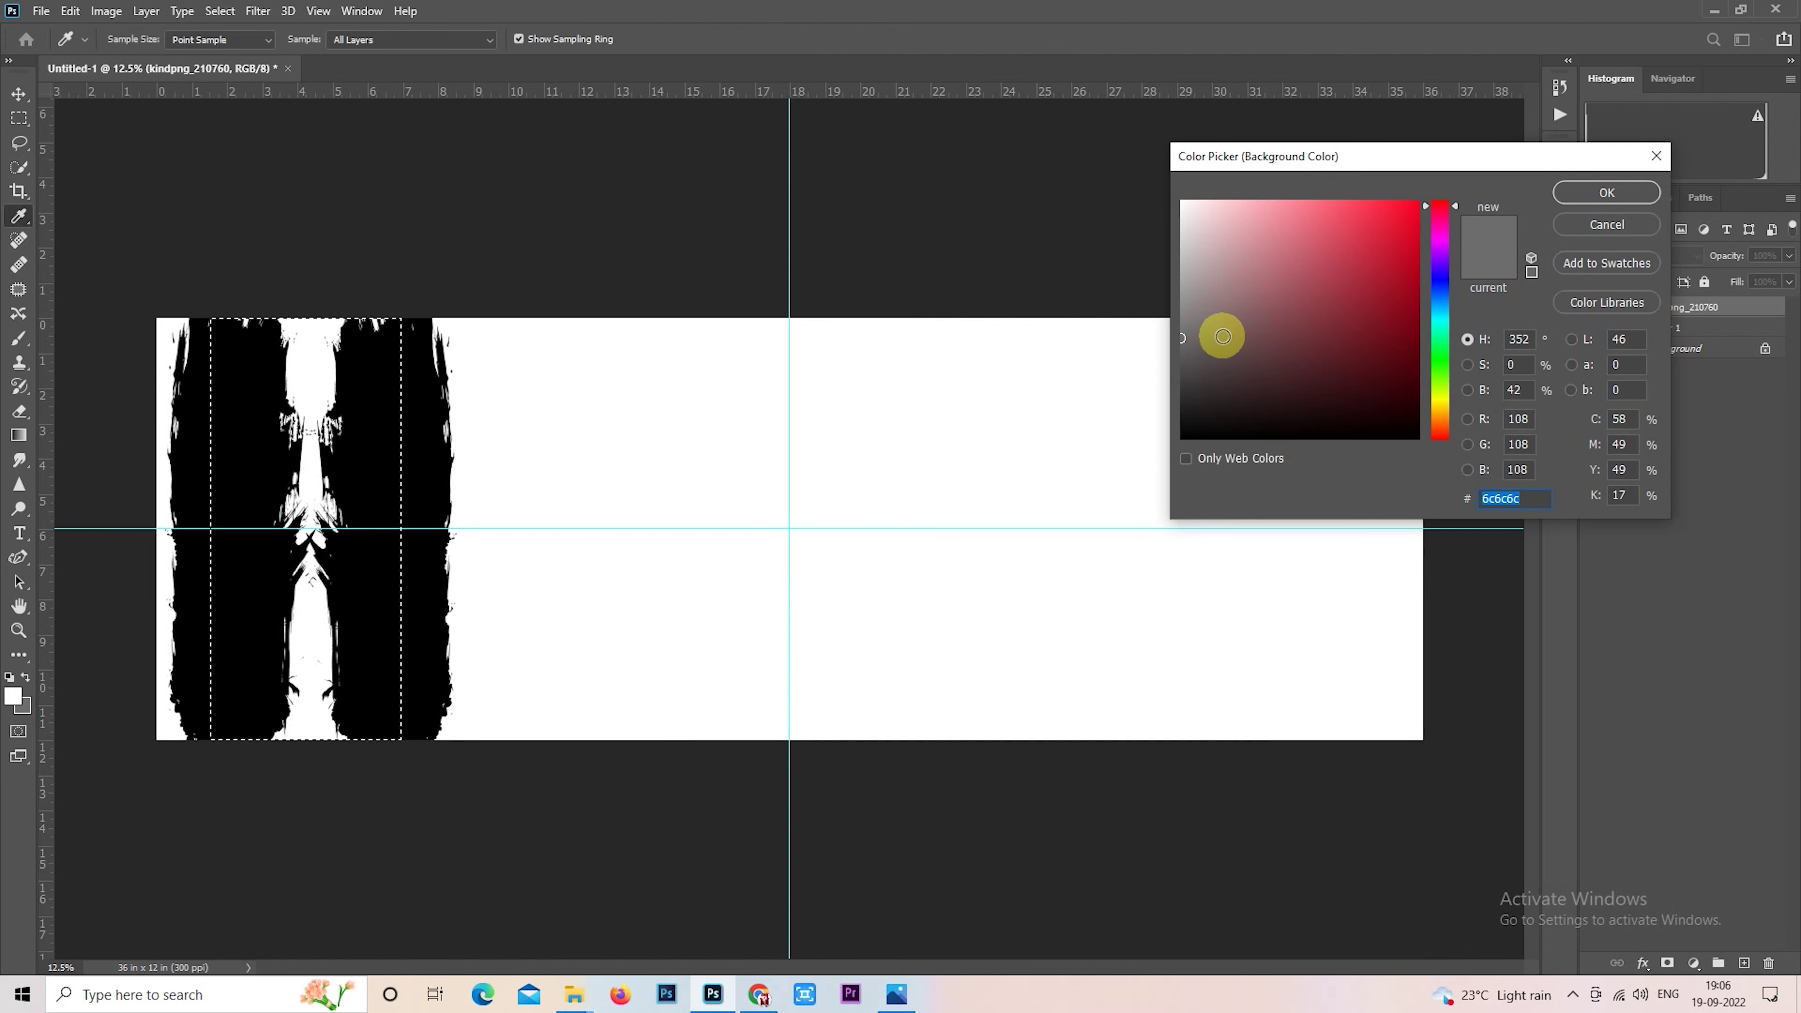
drag(1397, 438, 1457, 519)
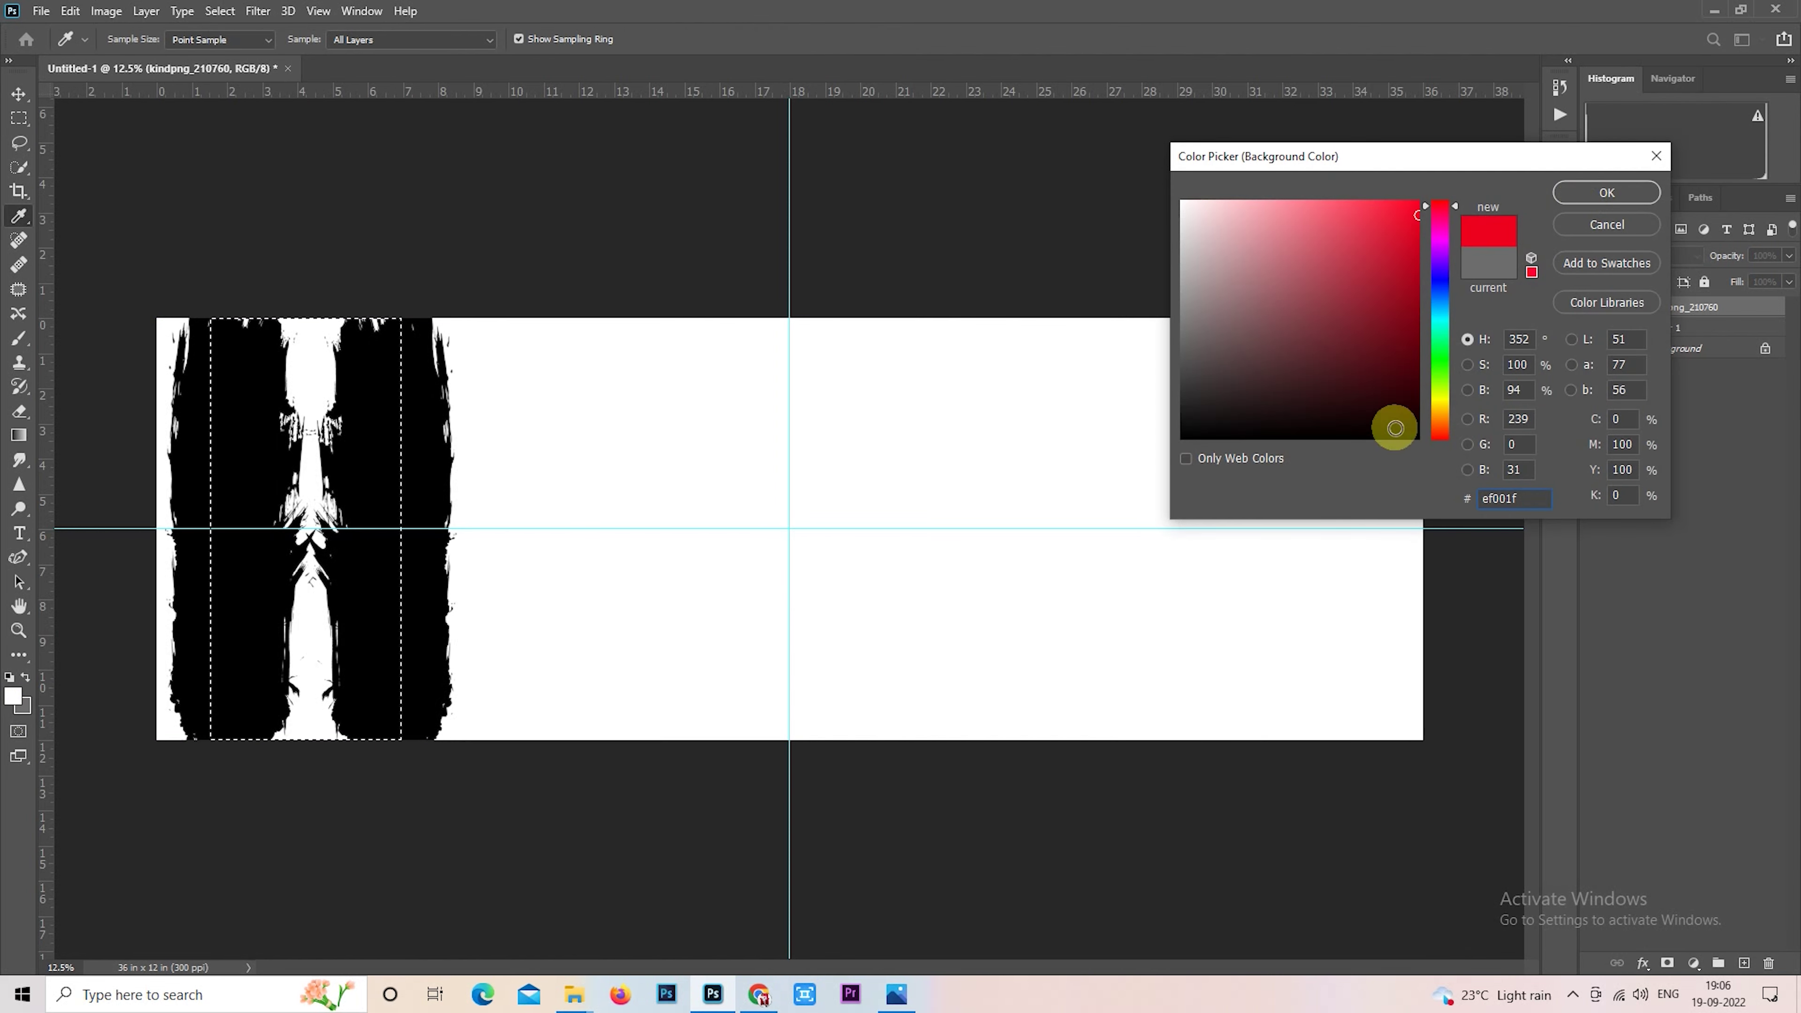
click(1576, 189)
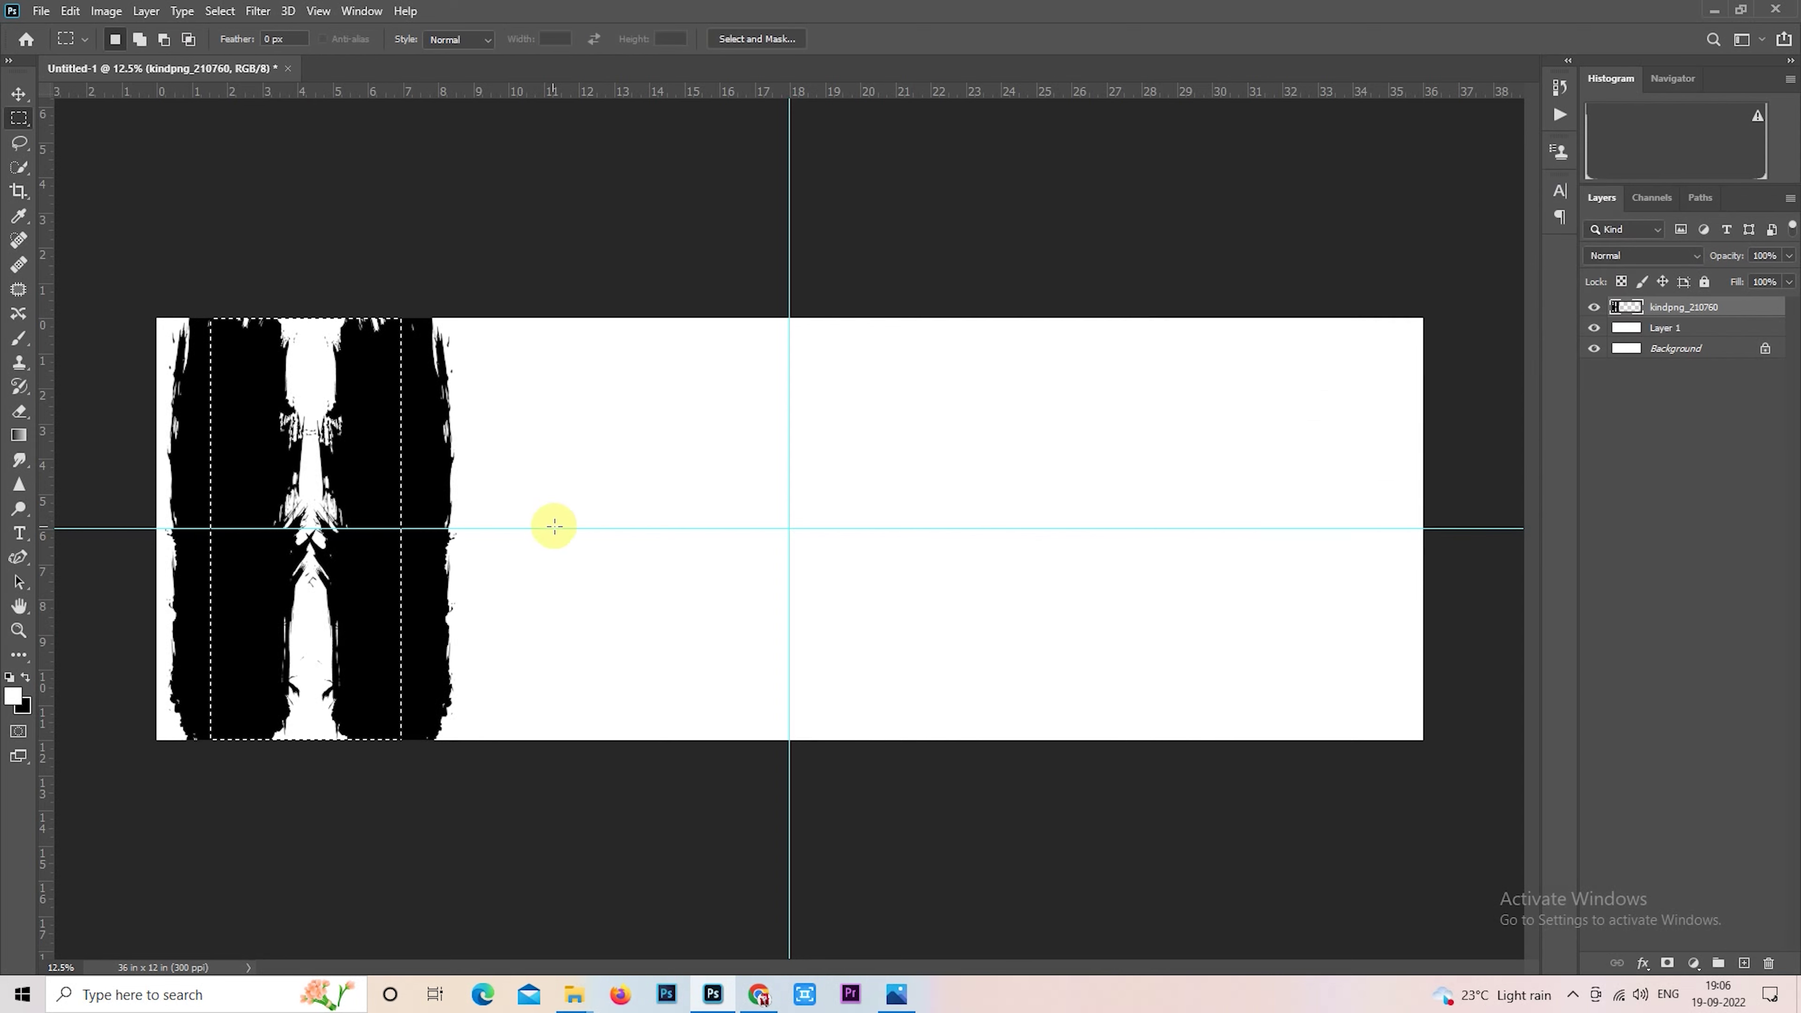
key(ctrl+BackSpace)
key(ctrl+d)
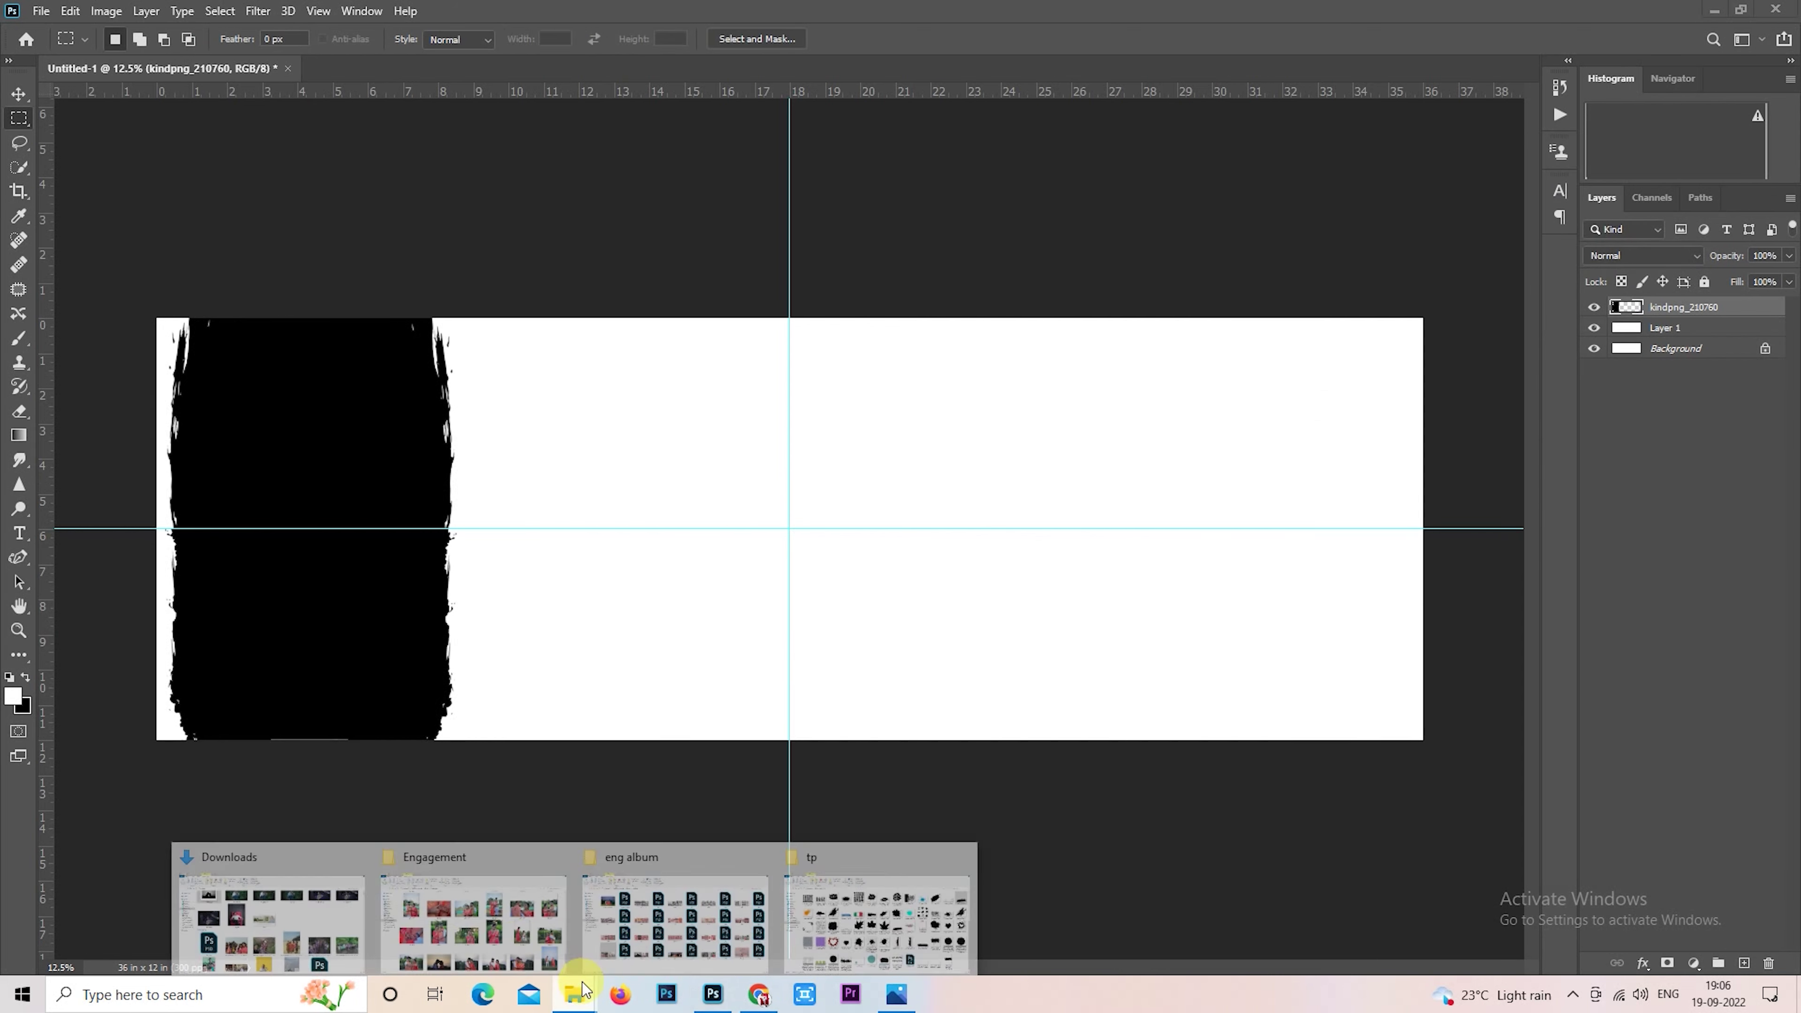
Step: Place the AOL_2562 couple photo from the Engagement photos folder right of the black block
click(502, 925)
click(1370, 352)
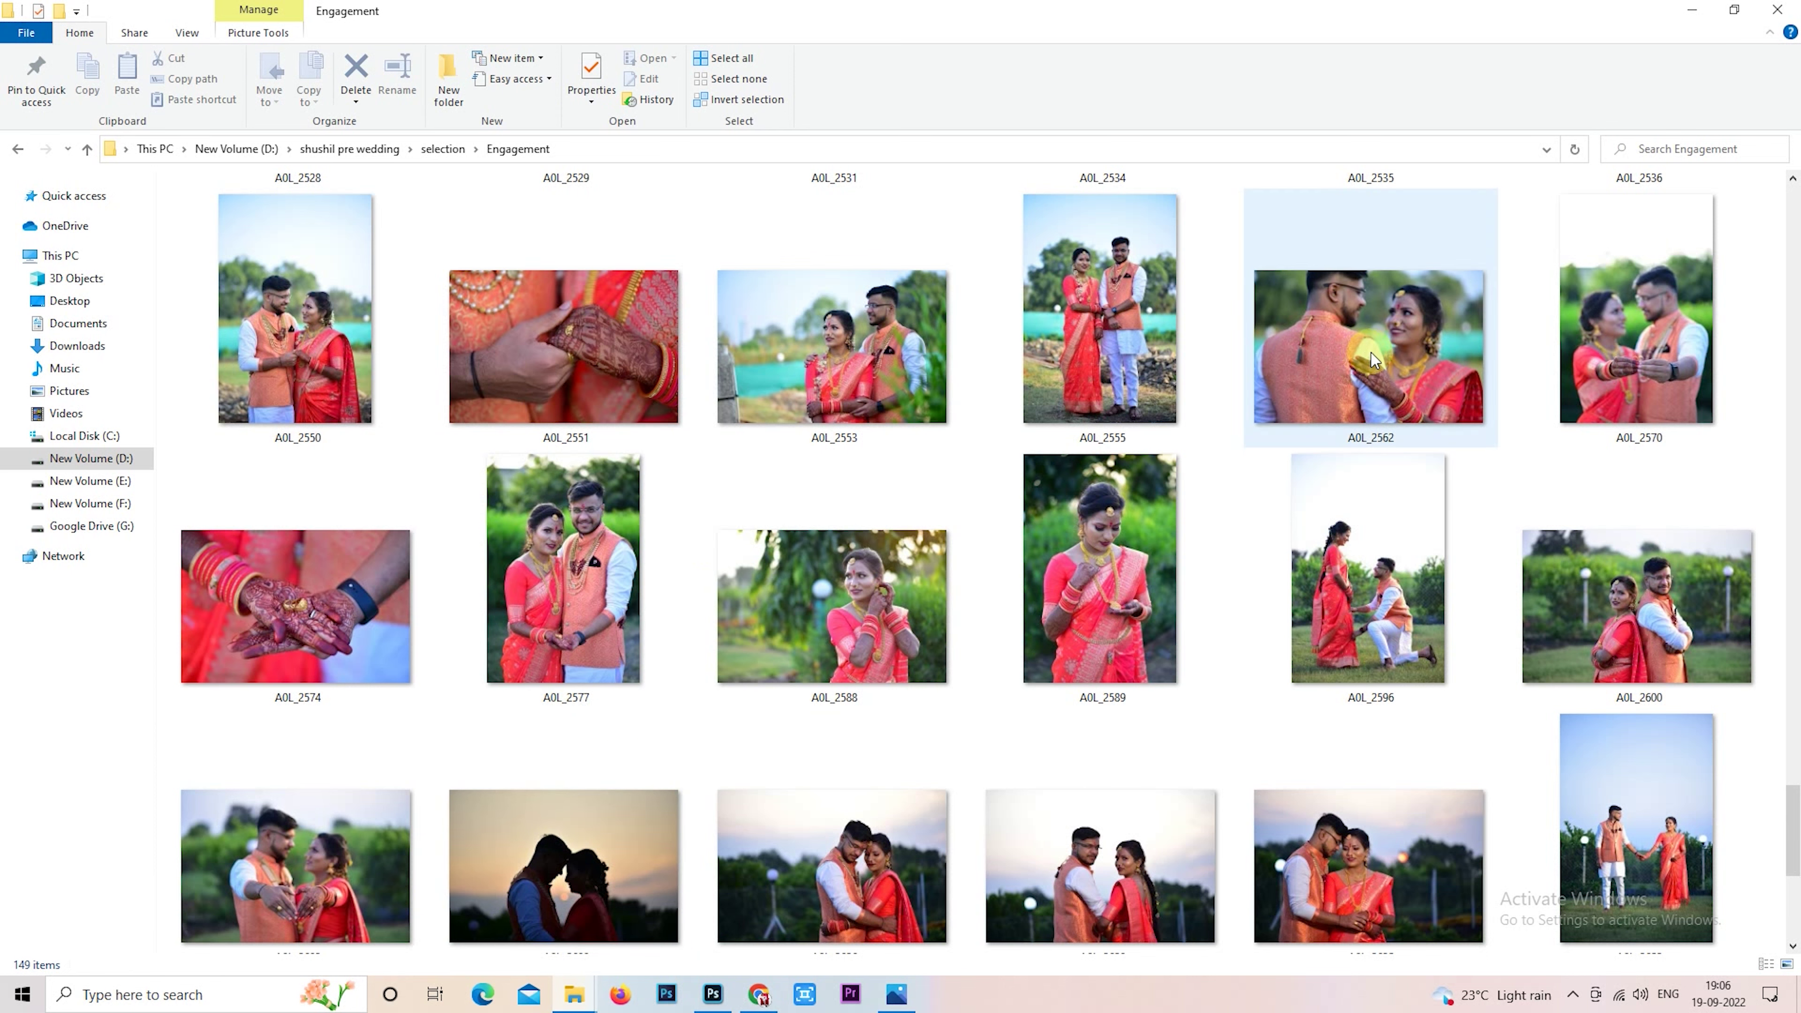
mouse_move(1437, 349)
mouse_down()
mouse_move(713, 994)
mouse_move(385, 652)
mouse_up()
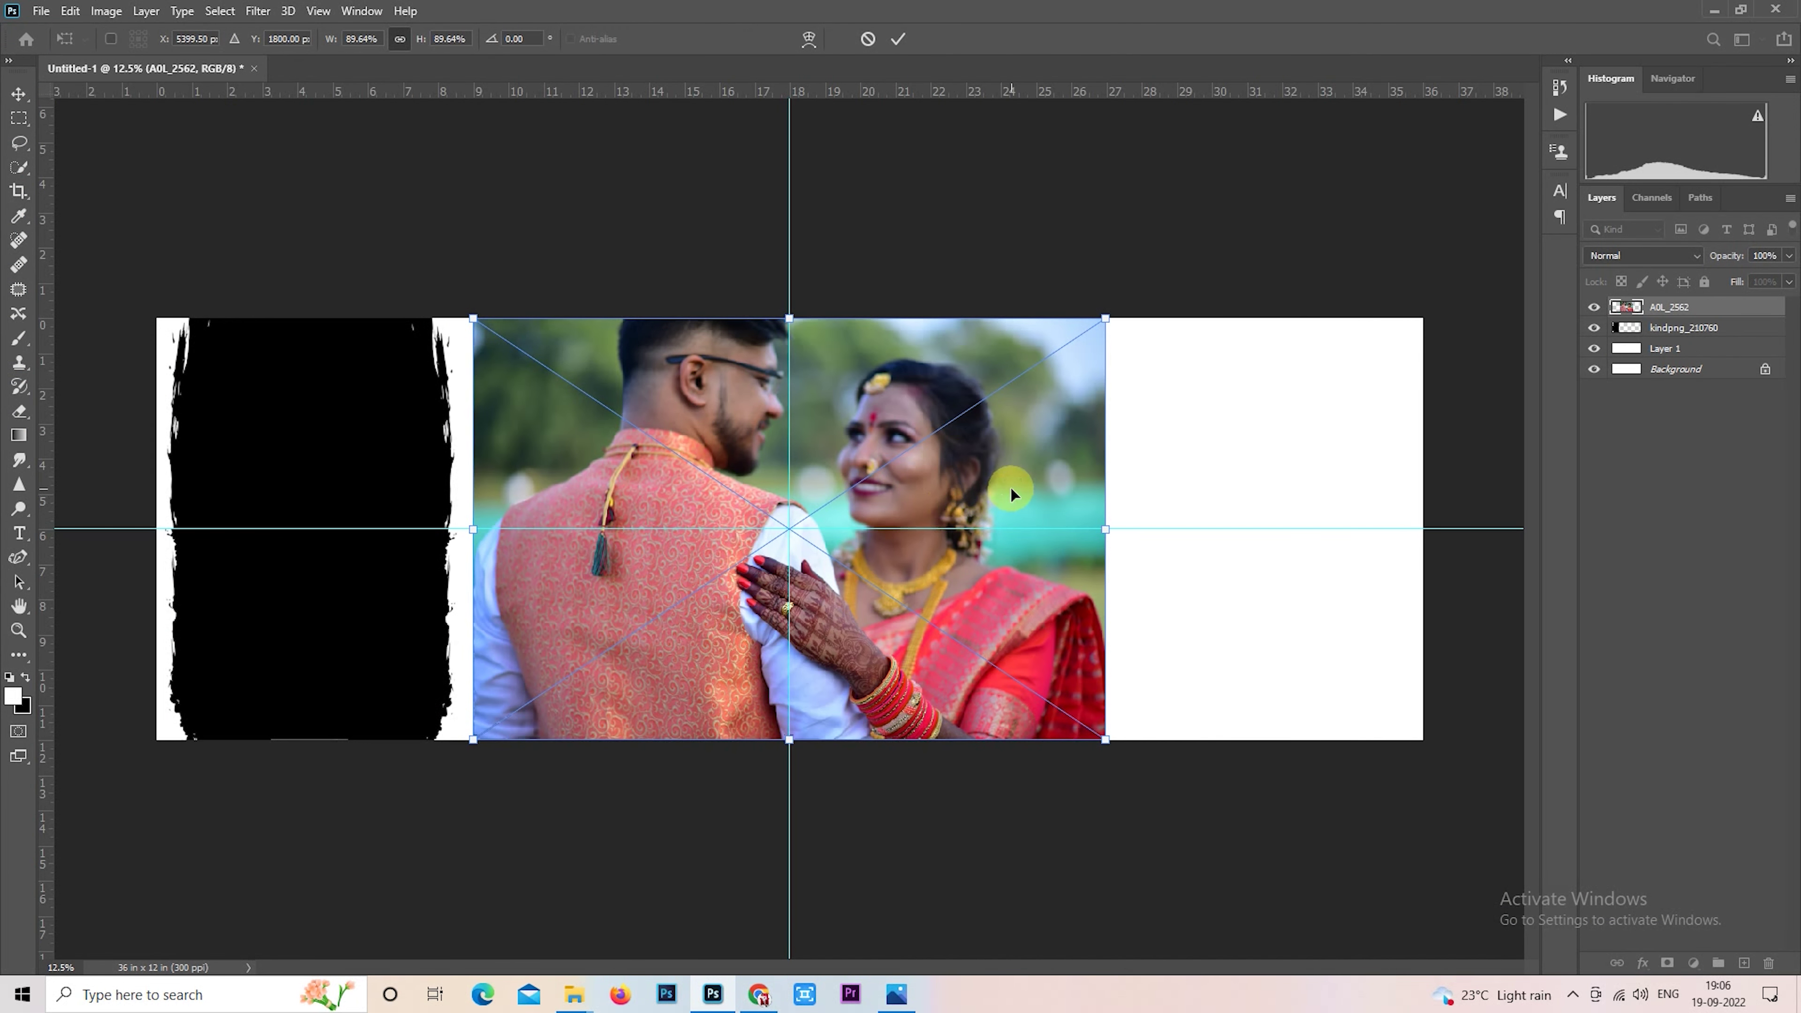
mouse_move(1010, 487)
mouse_down()
mouse_move(562, 475)
mouse_move(1185, 397)
mouse_move(1153, 474)
mouse_up()
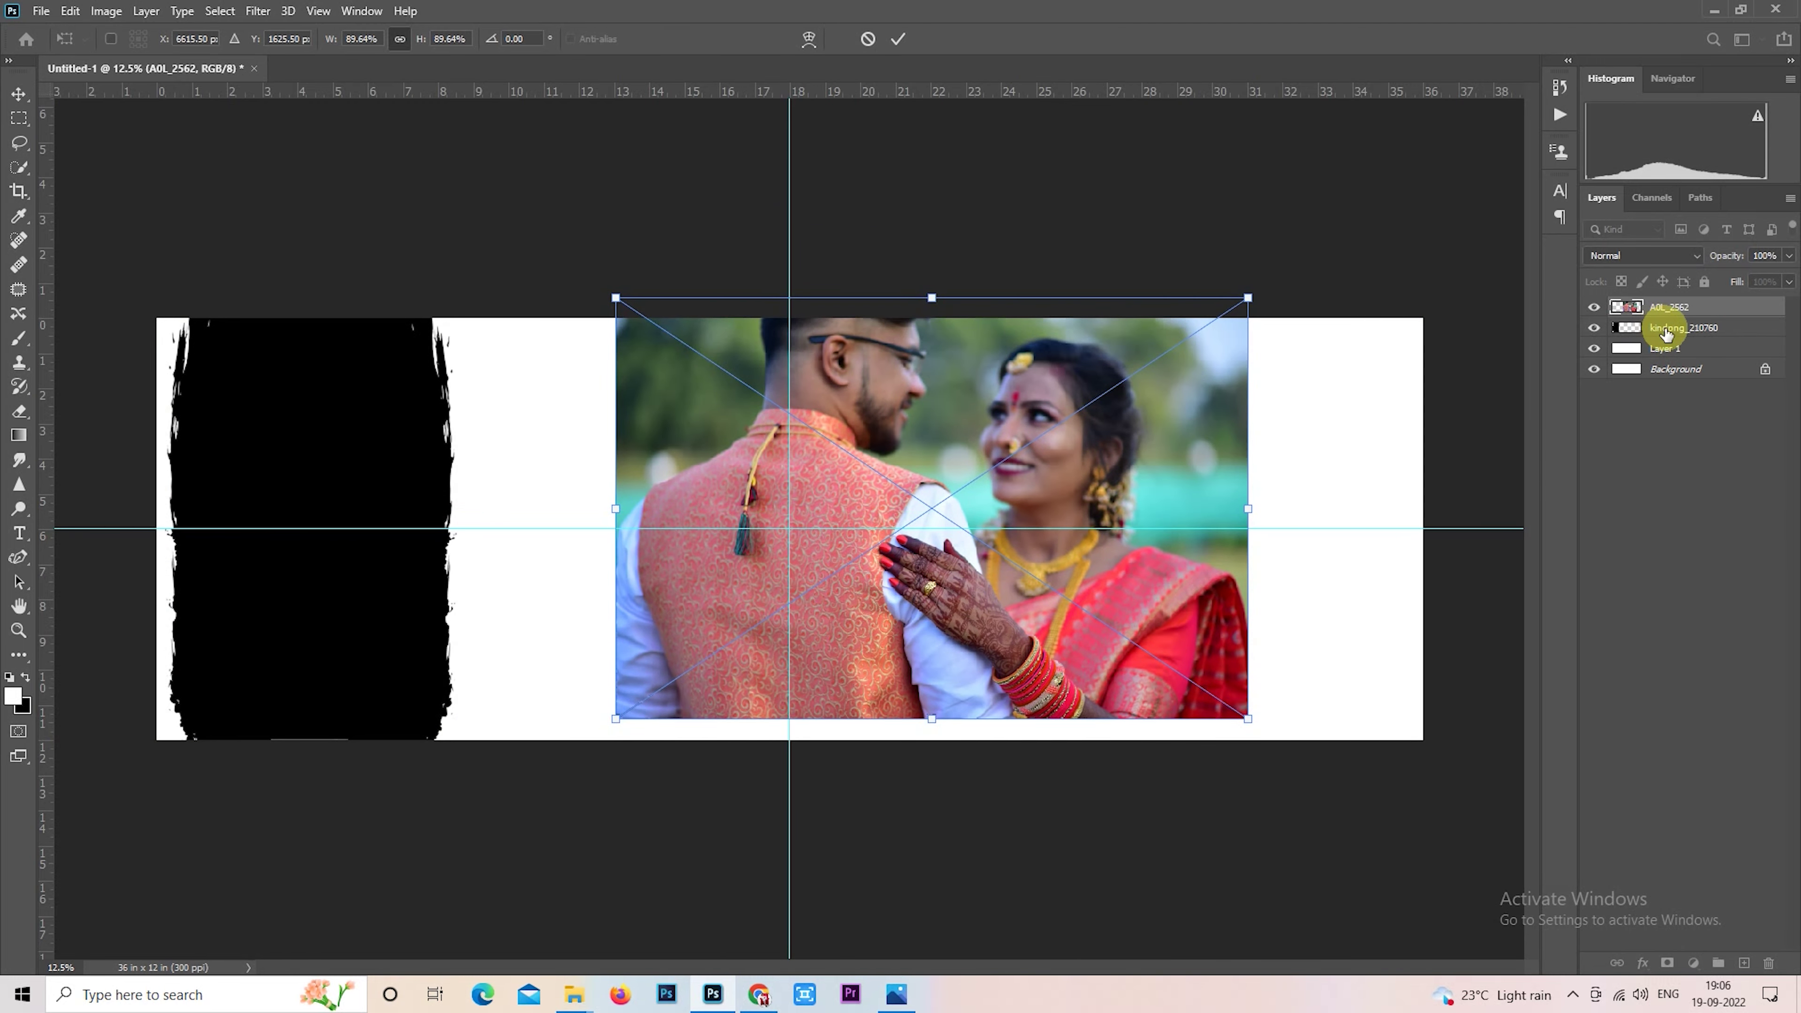
key(Return)
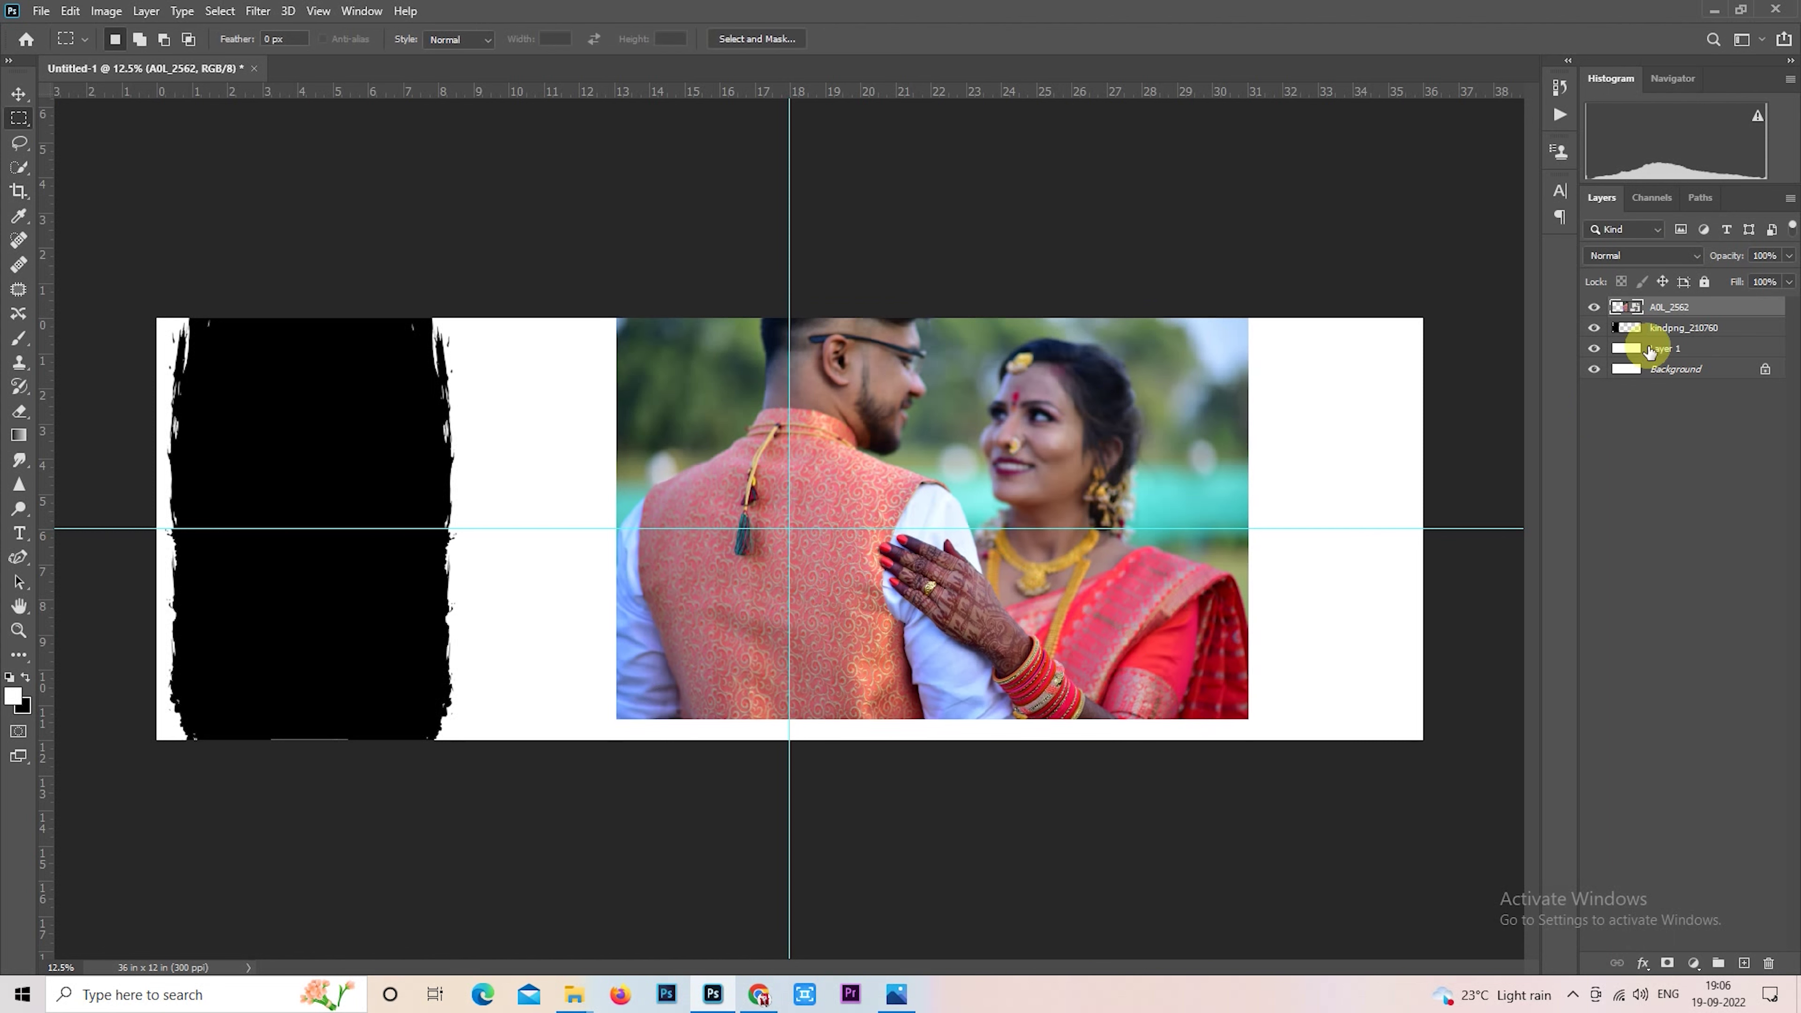
Step: Select the right half of the black brush shape and flip it vertically
click(1652, 330)
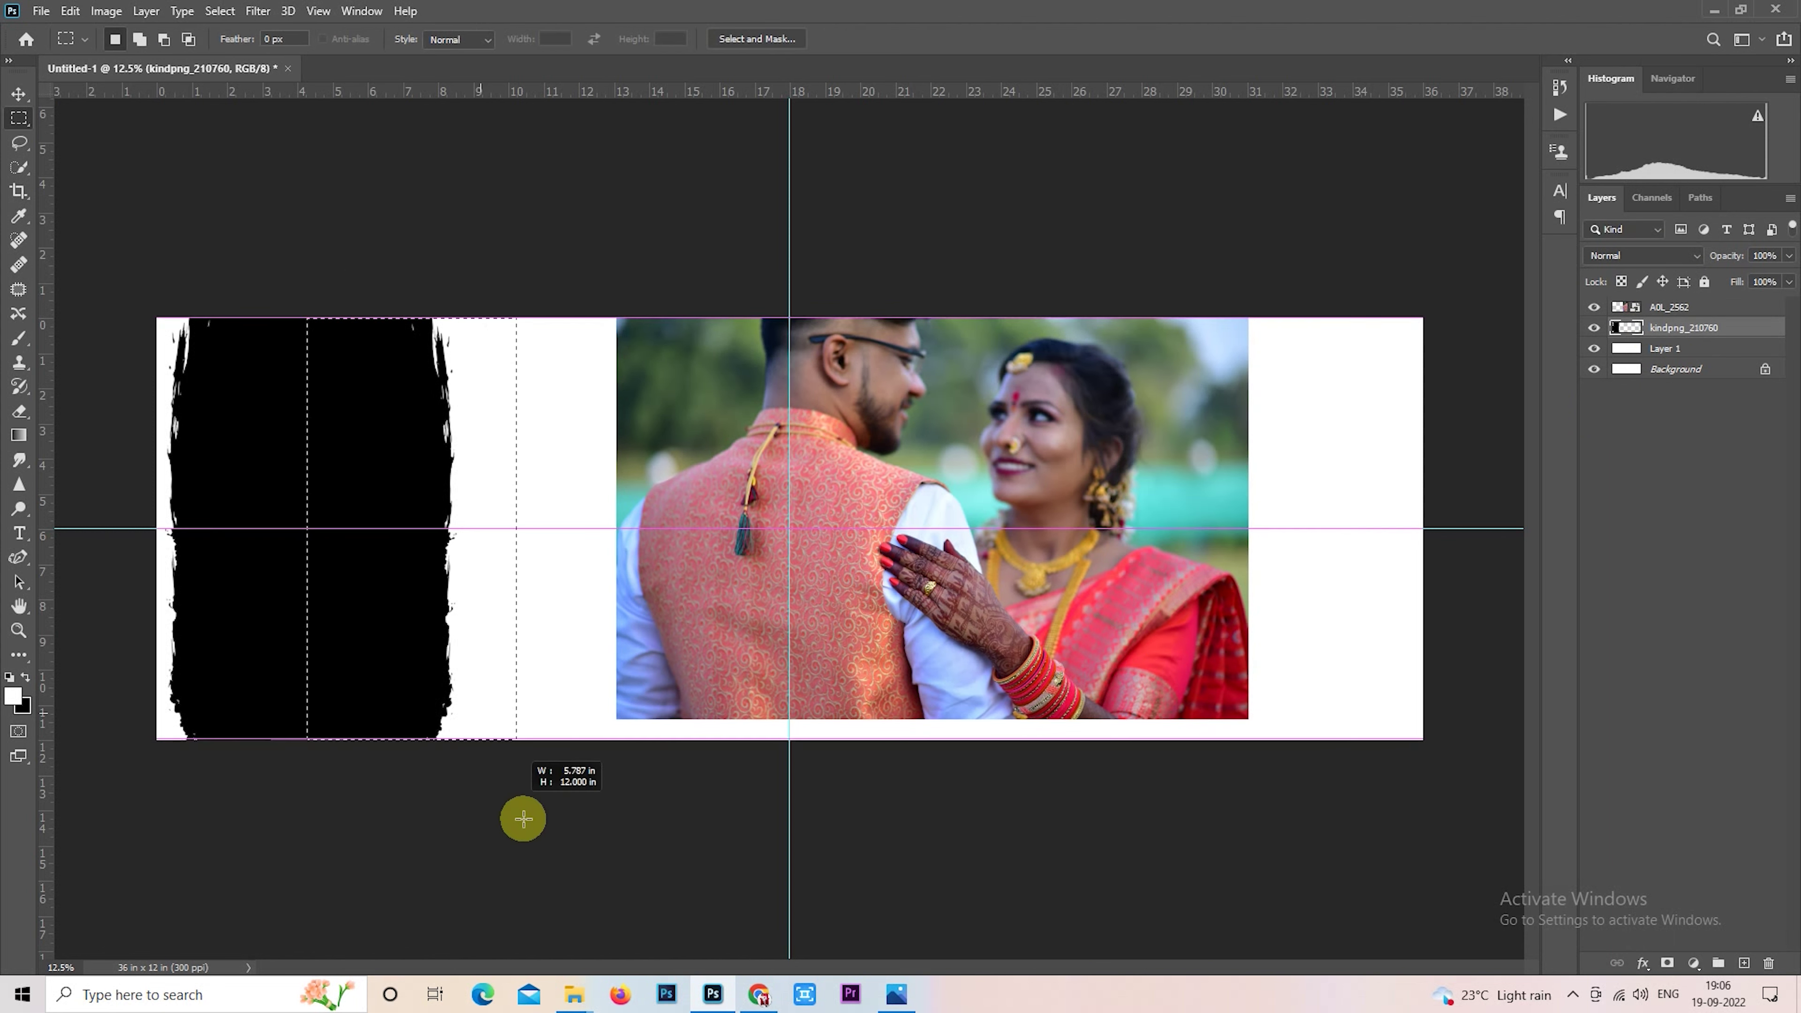
drag(307, 318, 542, 740)
right_click(419, 464)
click(468, 643)
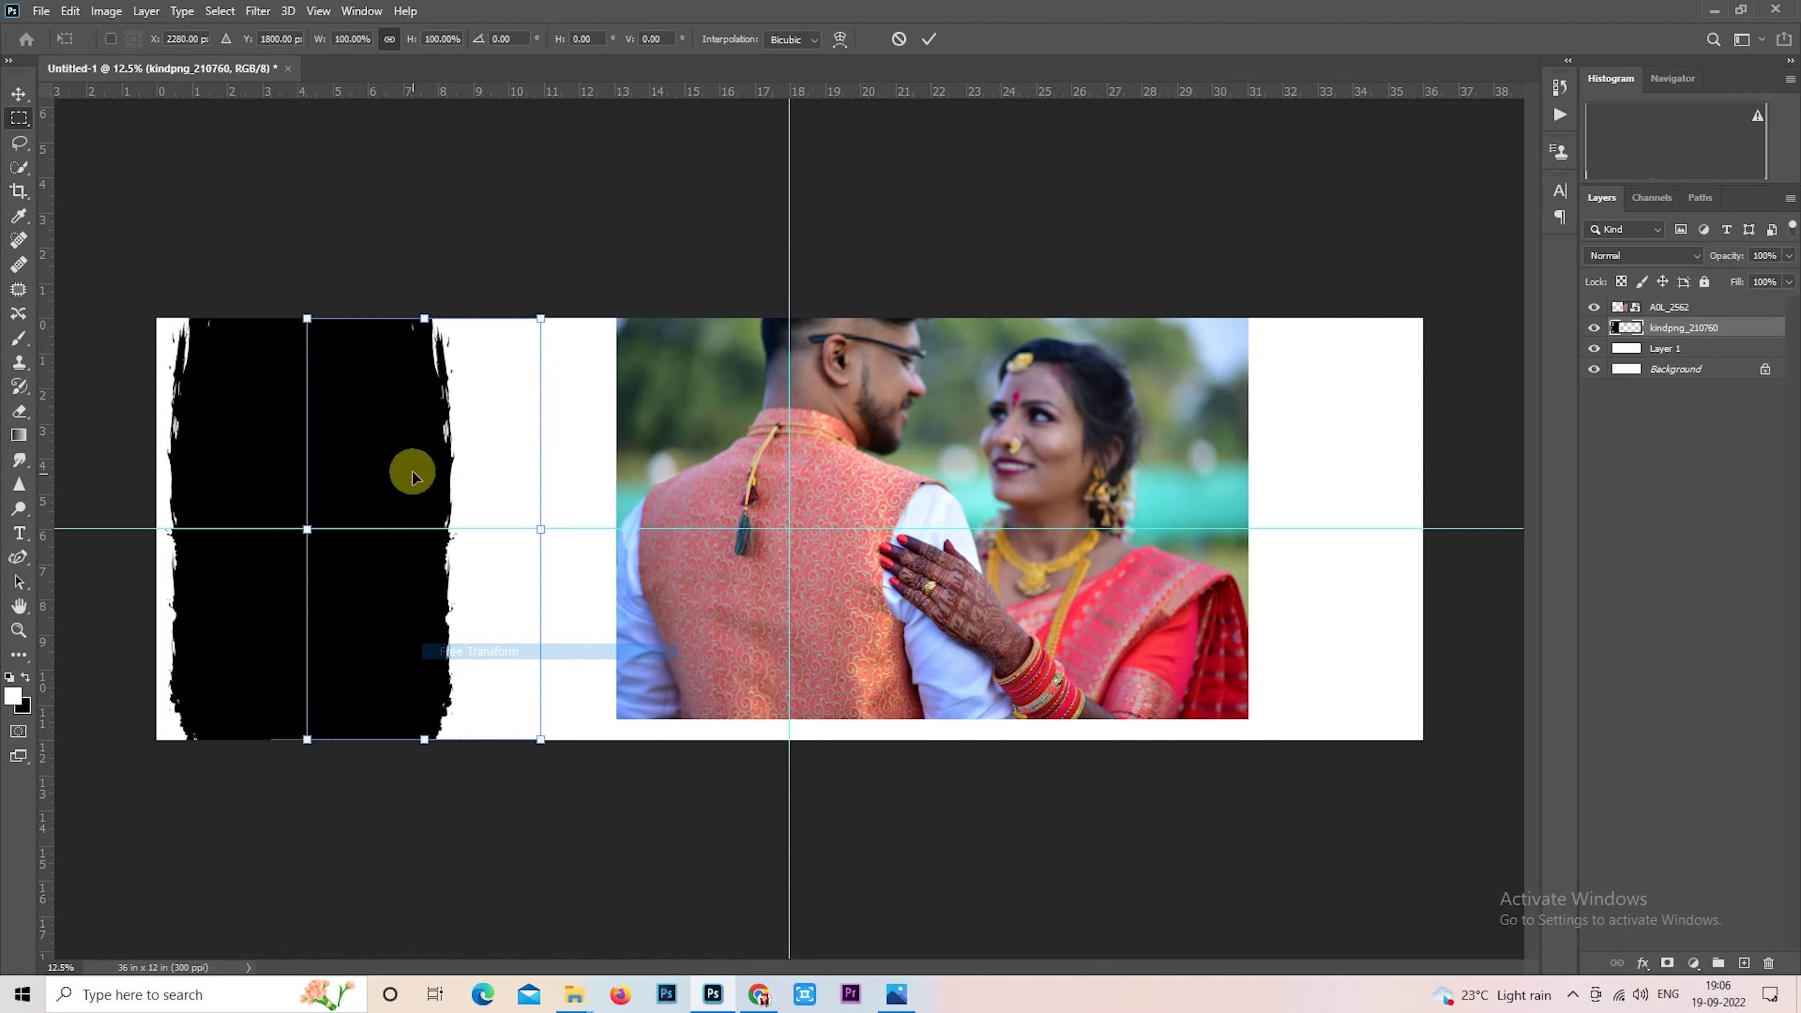
right_click(415, 473)
click(470, 805)
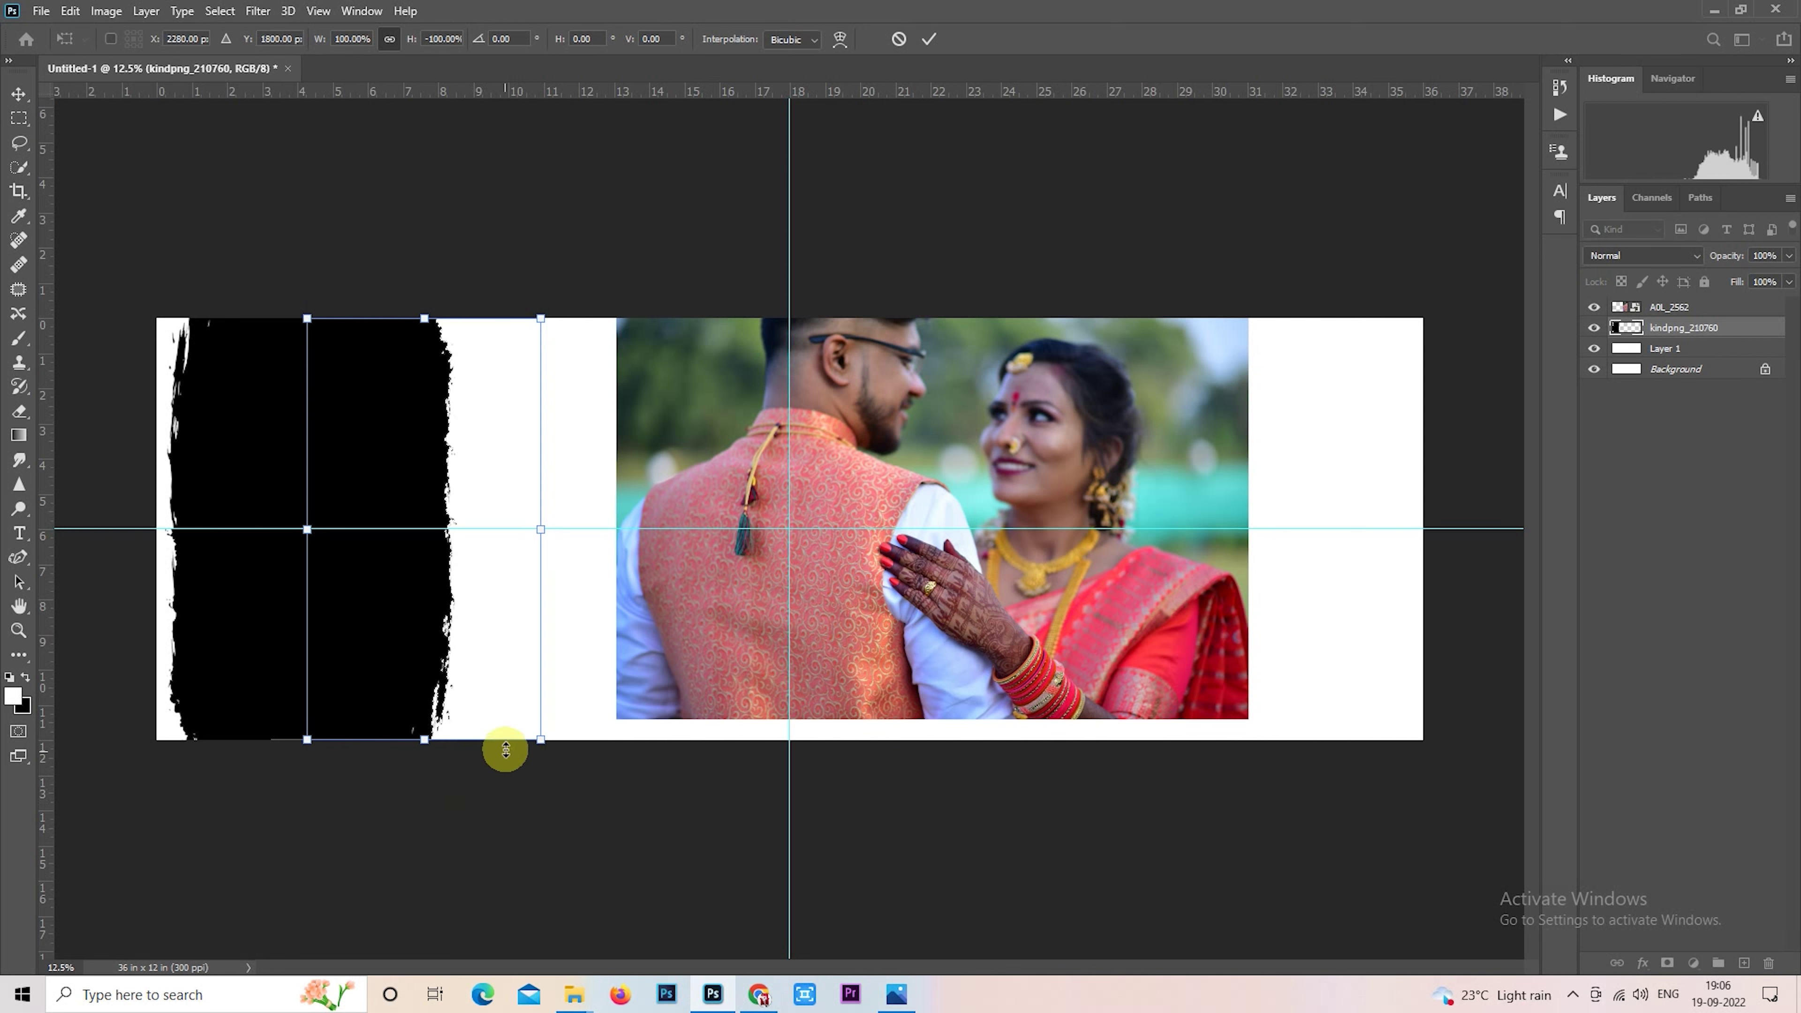
key(Return)
key(ctrl+d)
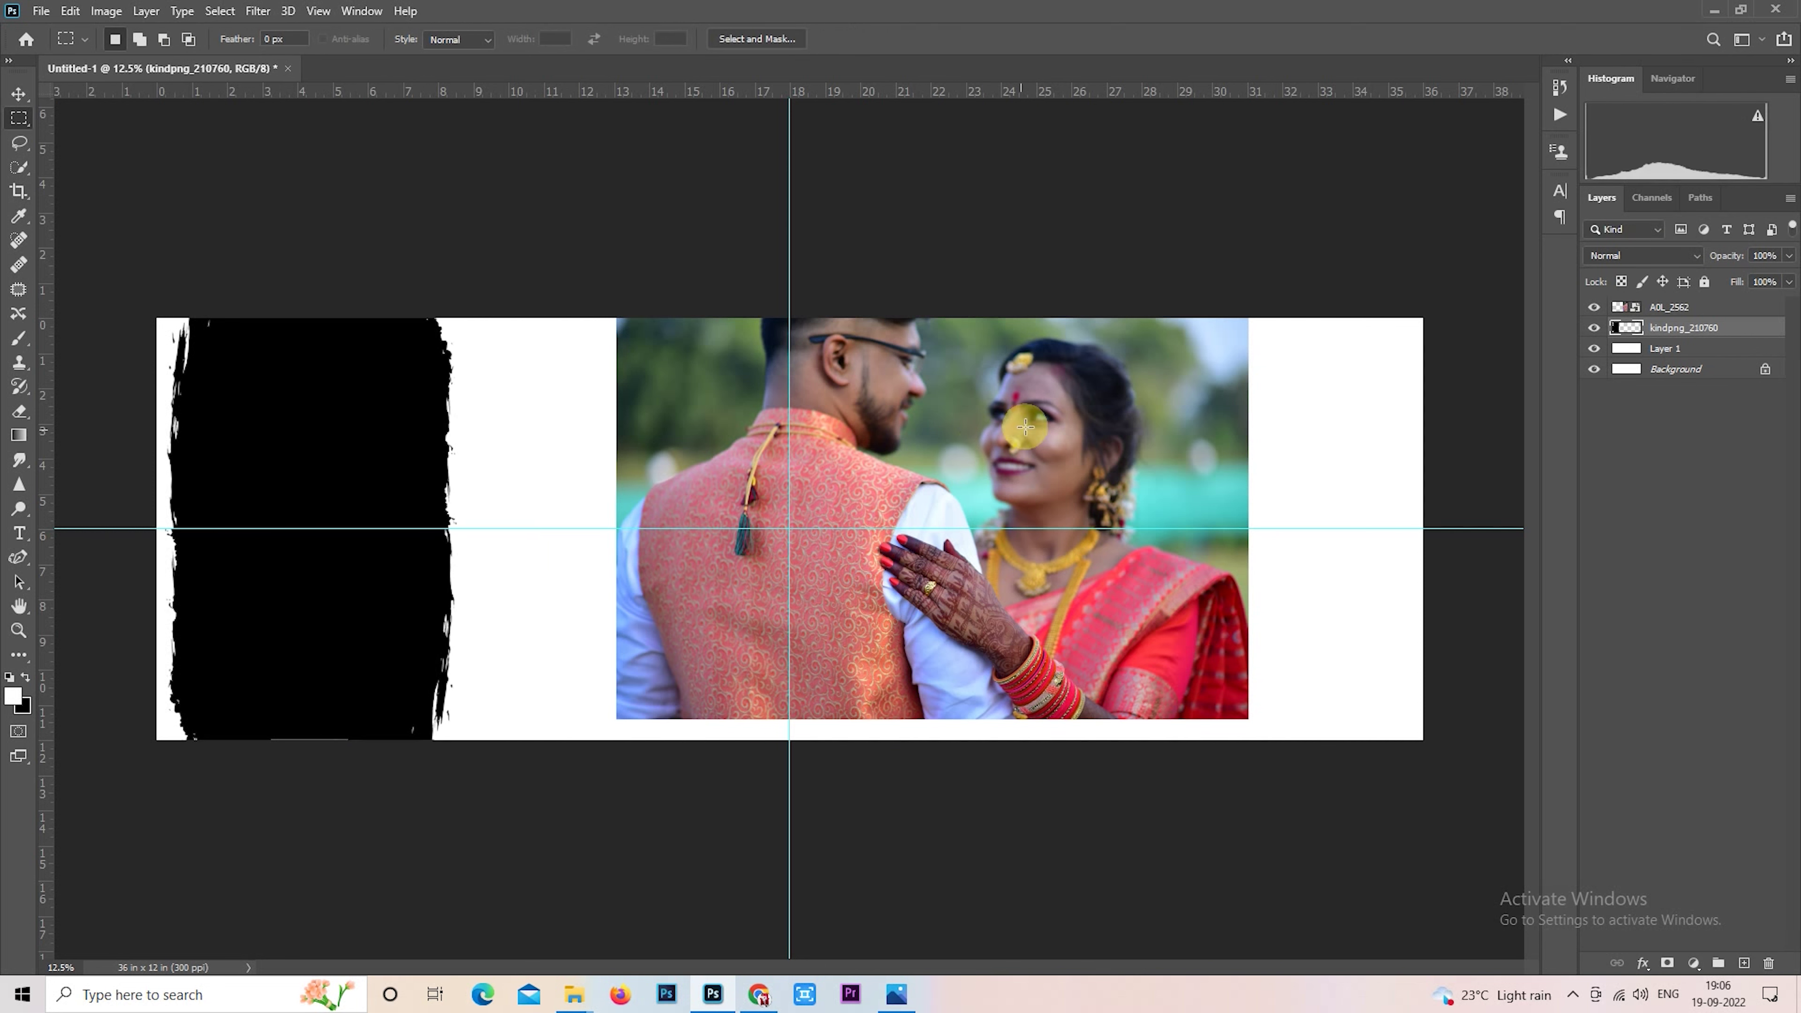
Step: Select the AOL_2562 photo layer and put it into Free Transform at 89.64% scale
right_click(1025, 425)
click(1644, 323)
right_click(915, 468)
click(856, 603)
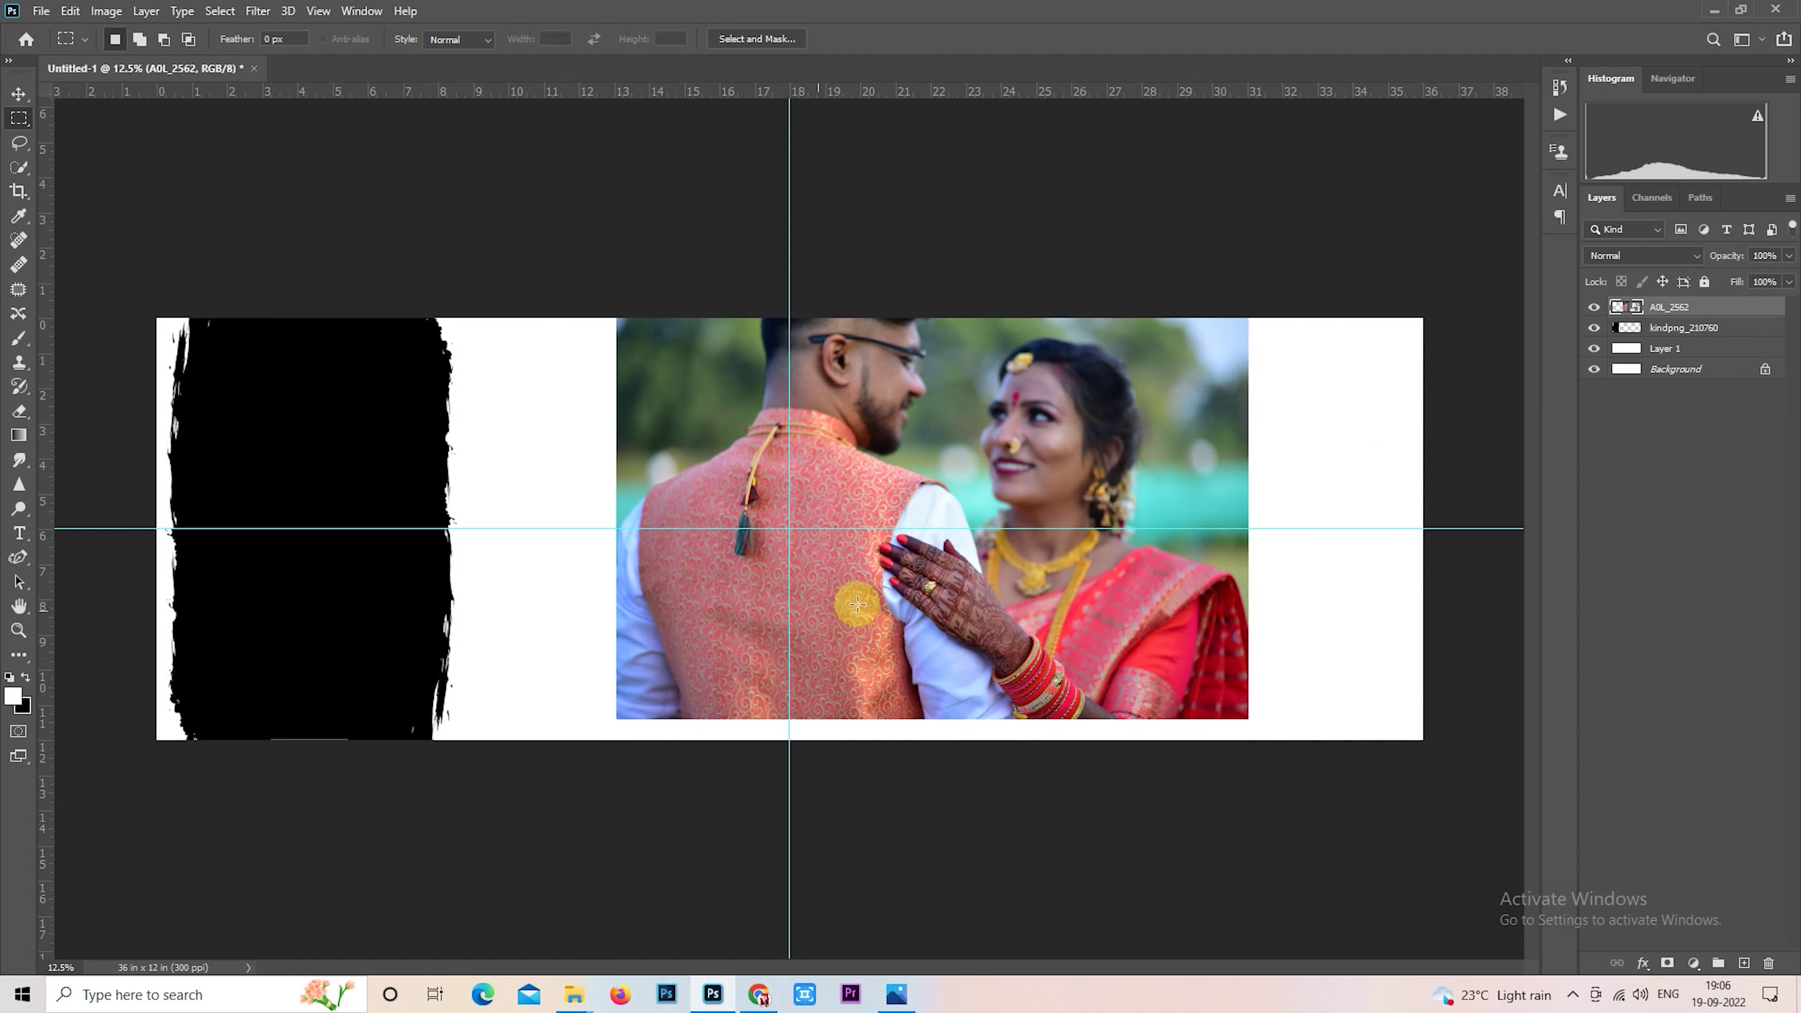
right_click(980, 436)
click(1054, 692)
Step: Move AOL_2562 over the left brush shape, clip it into the shape, and fine-tune its position
mouse_move(1069, 646)
mouse_down()
mouse_move(398, 668)
mouse_move(453, 670)
mouse_up()
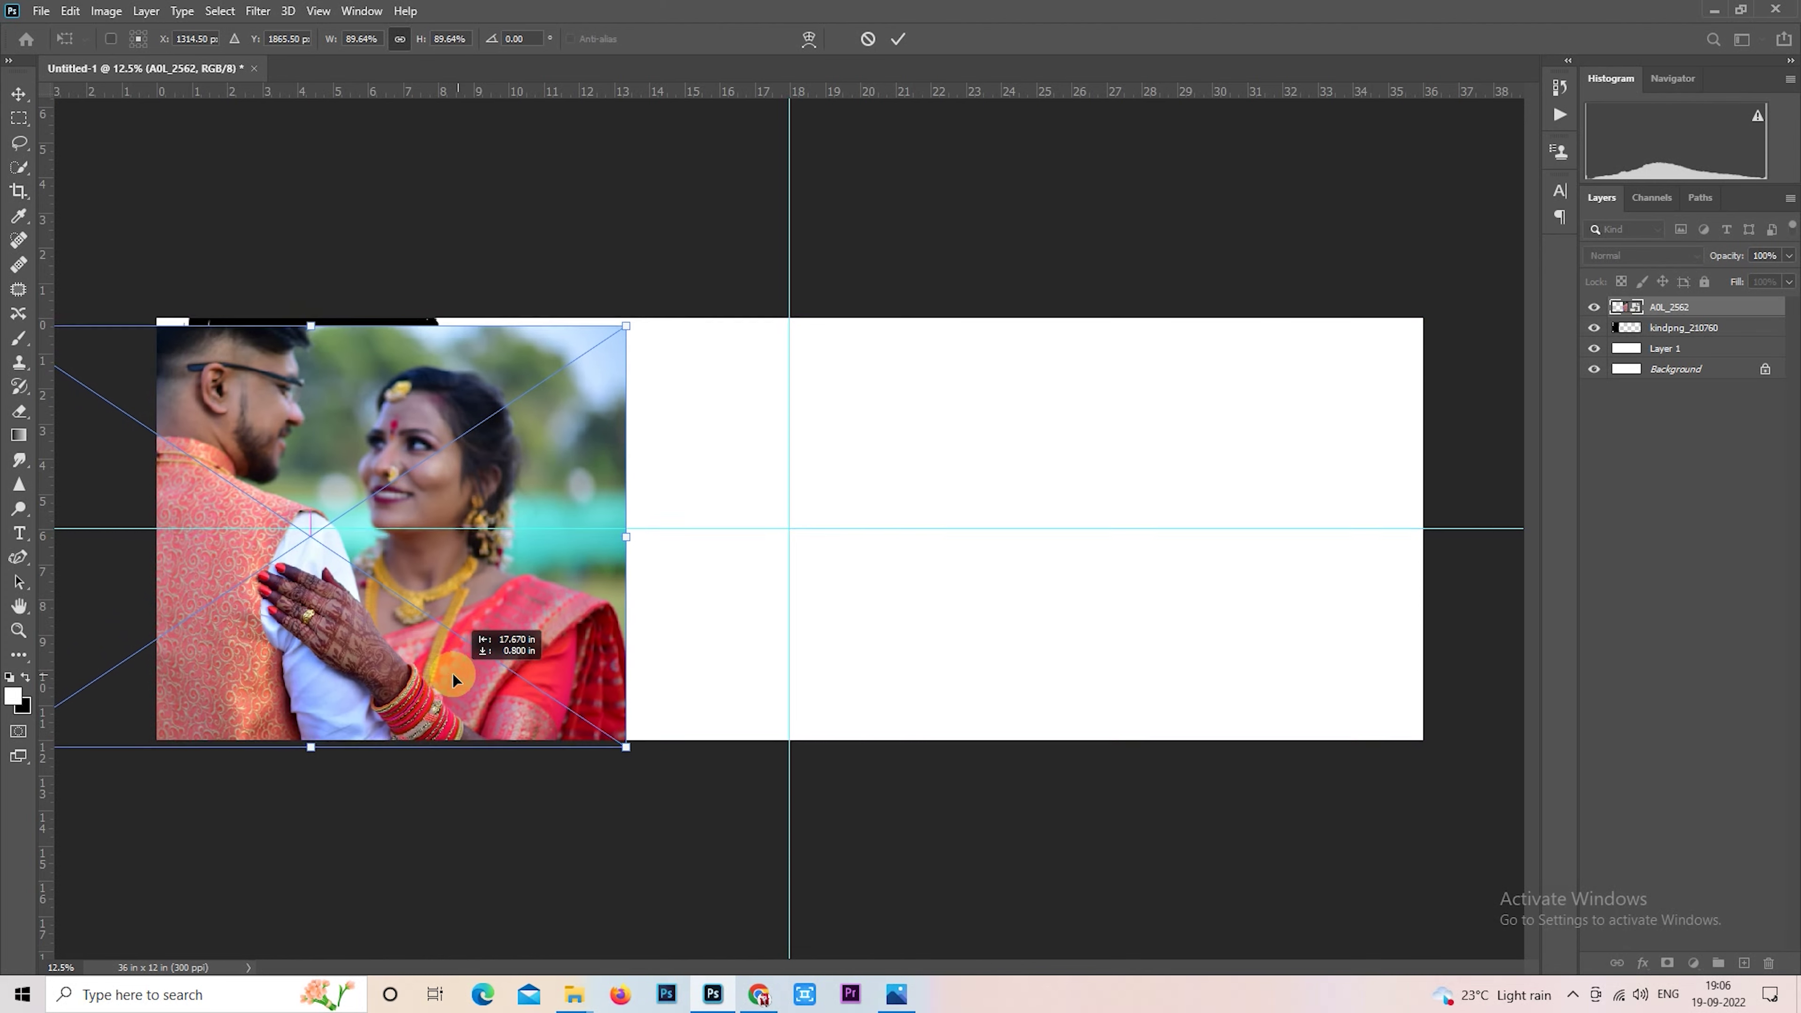
key(Return)
right_click(1647, 313)
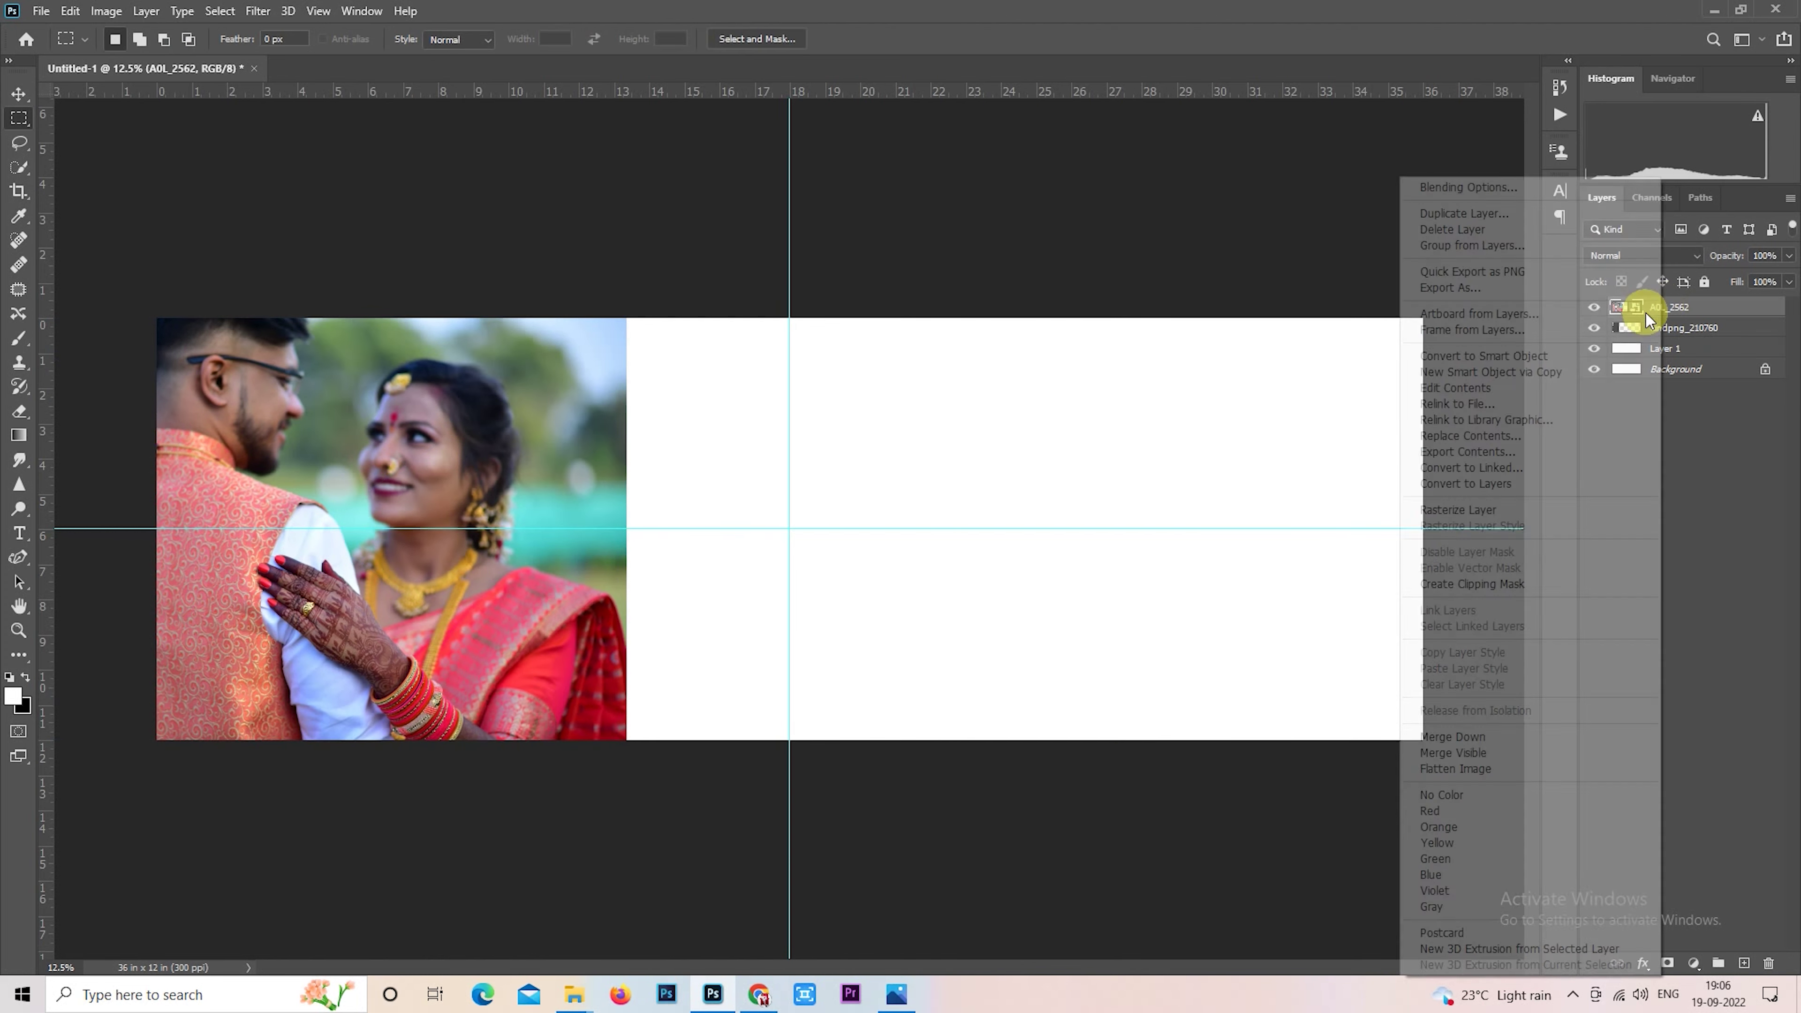
click(1528, 585)
right_click(356, 443)
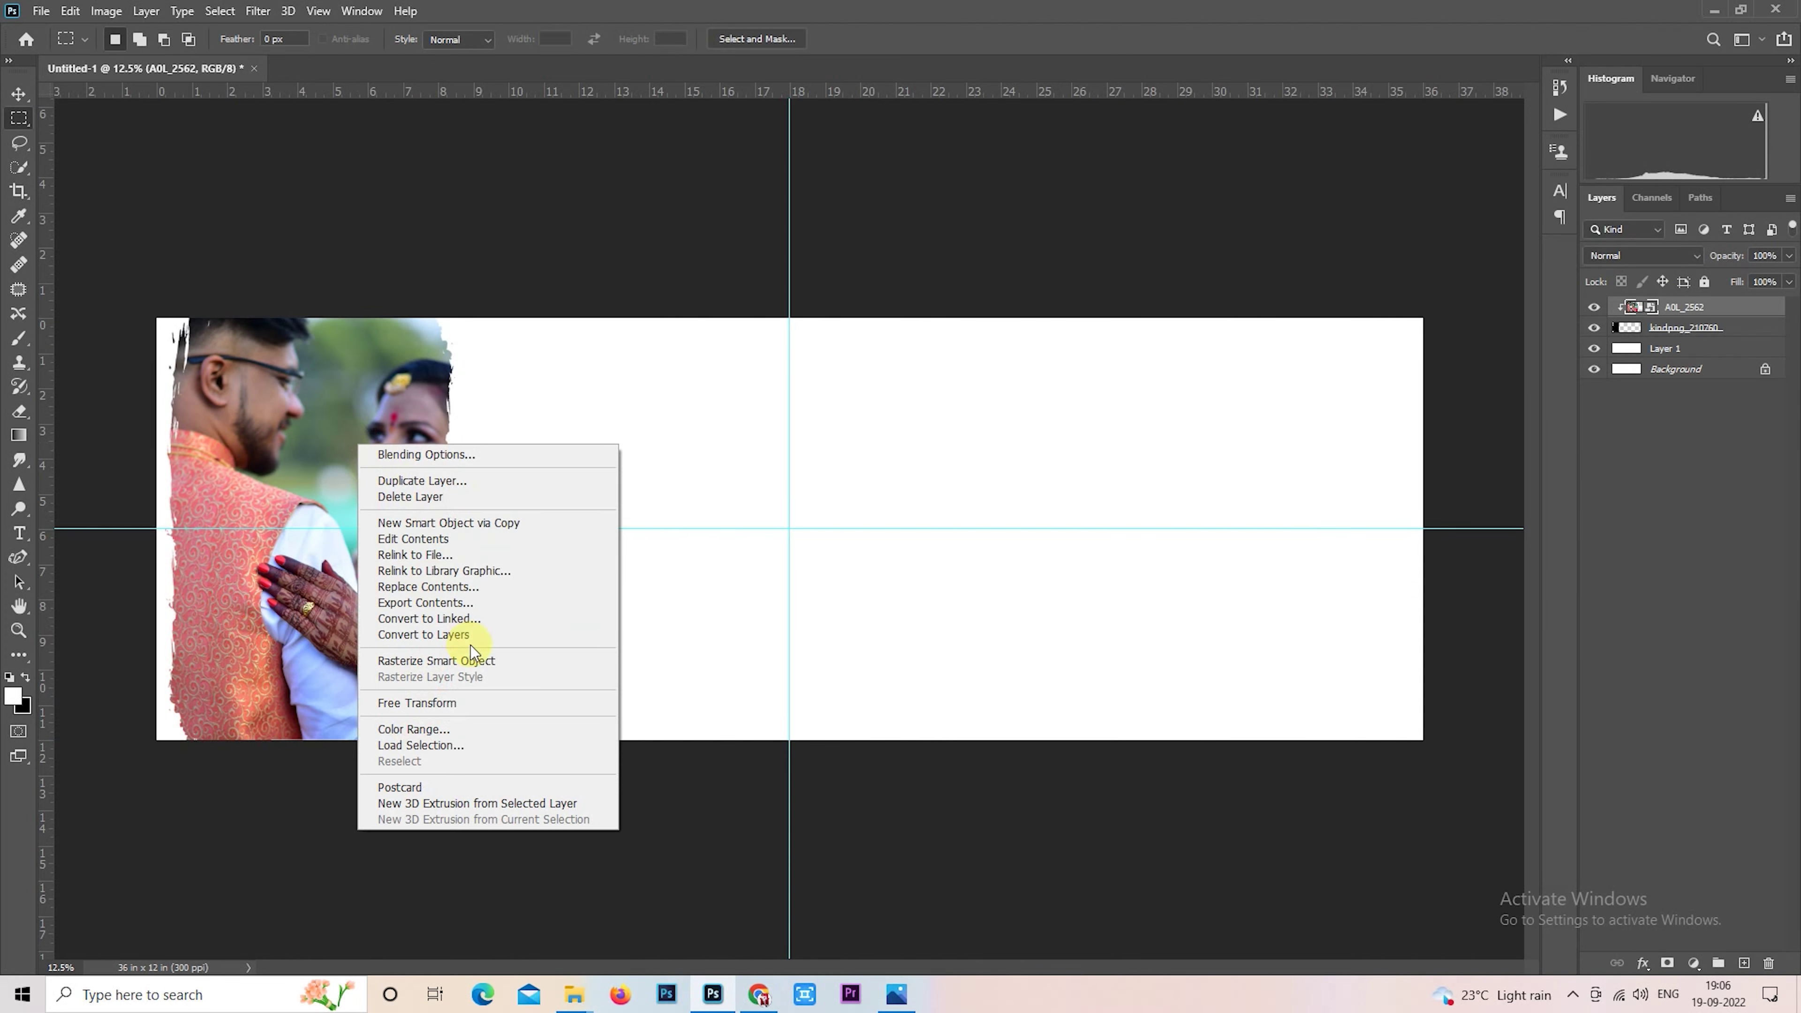
click(476, 703)
drag(383, 612, 396, 612)
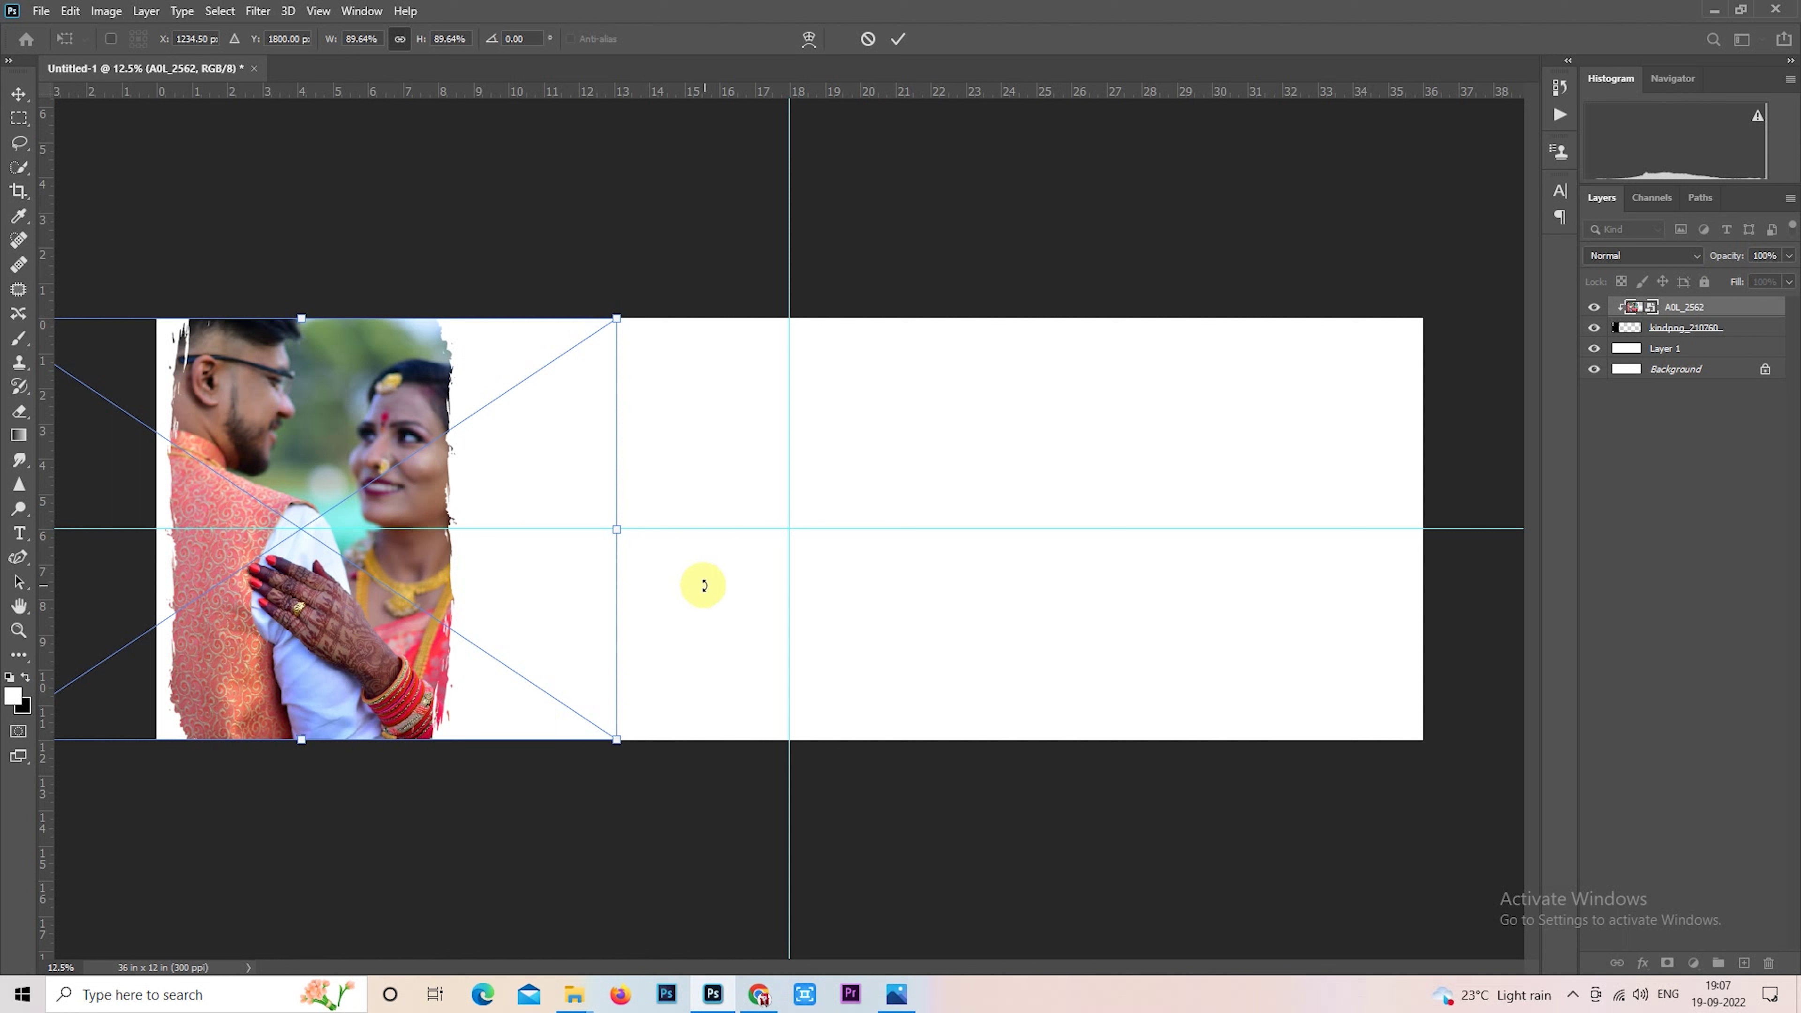
key(Return)
key(m)
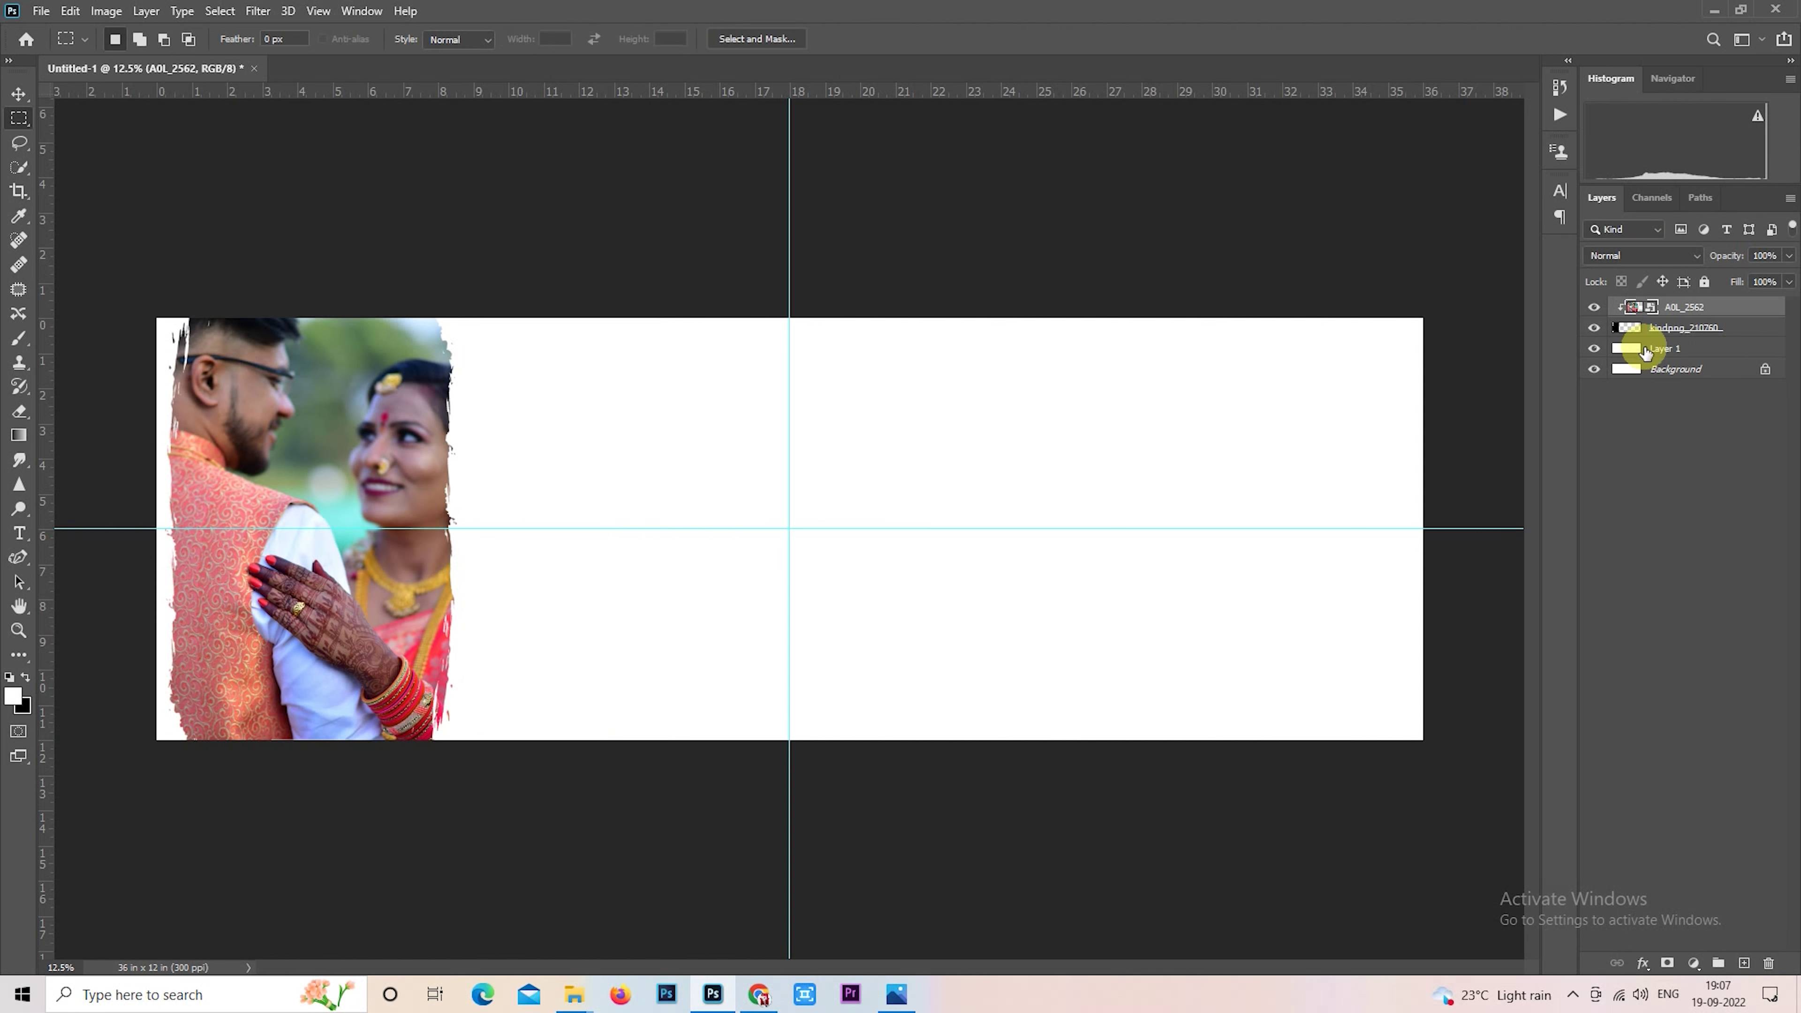
Step: On a new layer, fill a full-height strip at the right end with black; bring in AOL_2596
click(1745, 963)
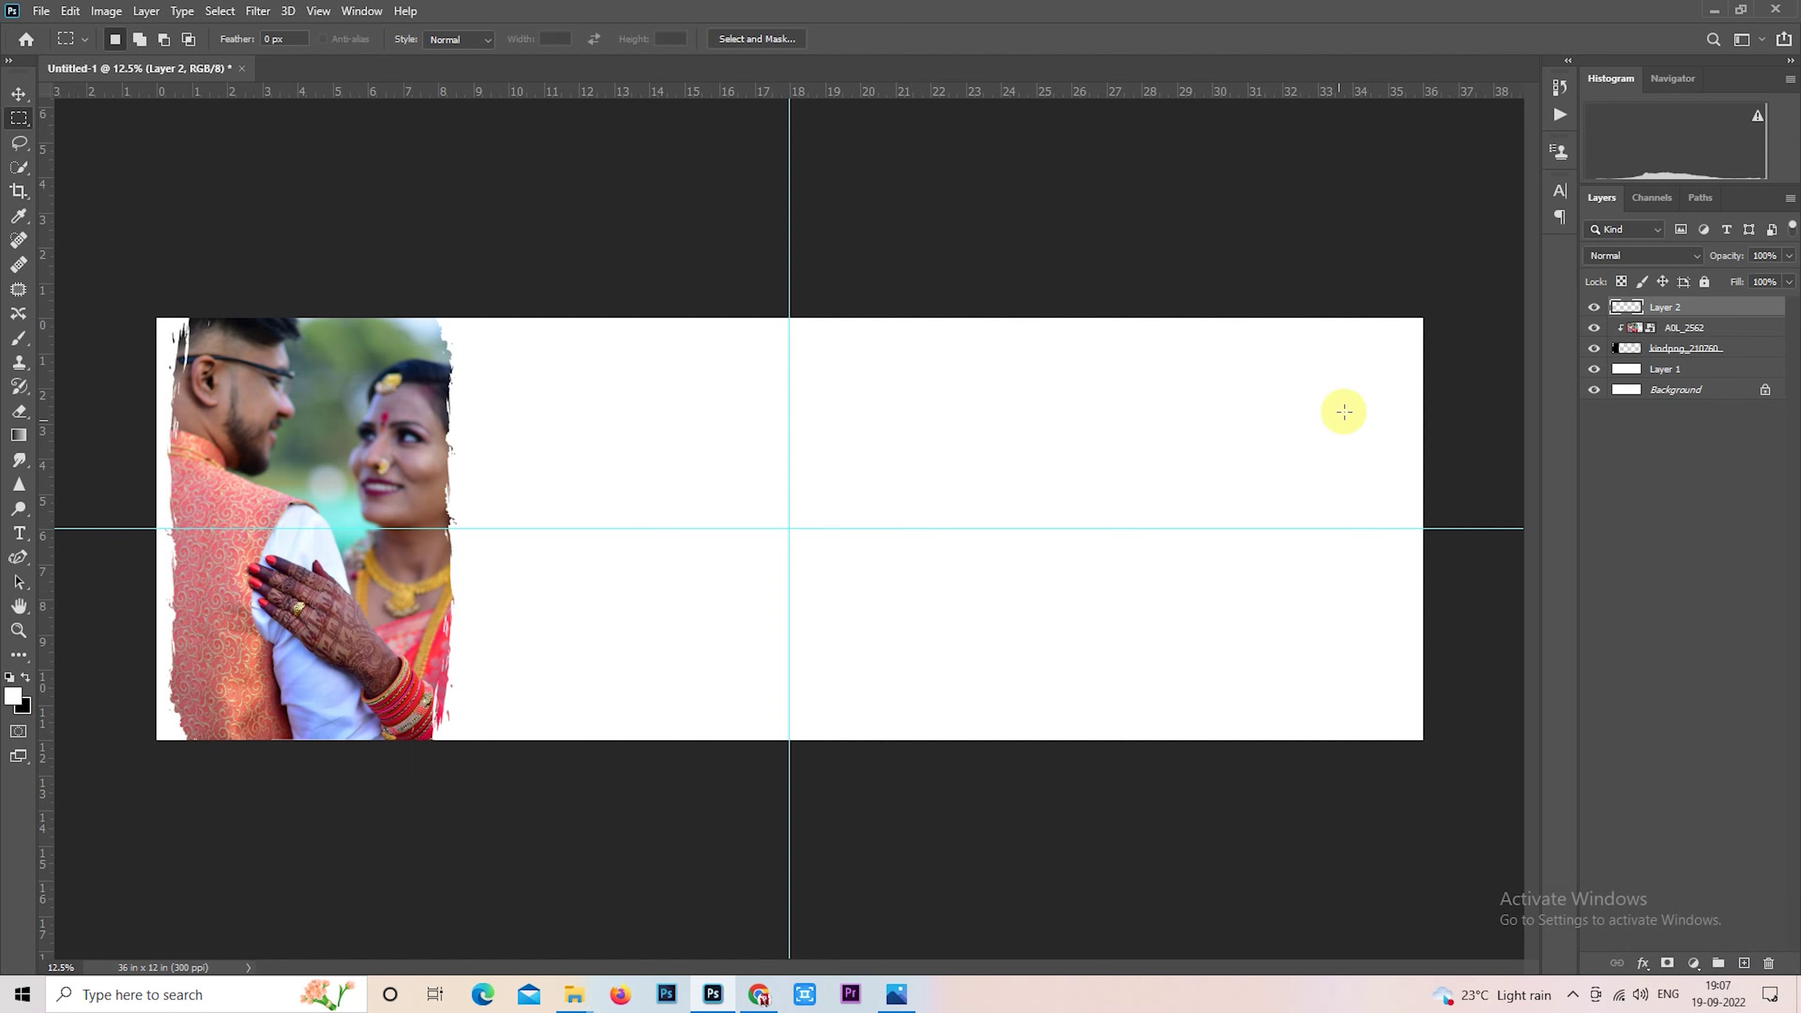
drag(1444, 289, 1159, 784)
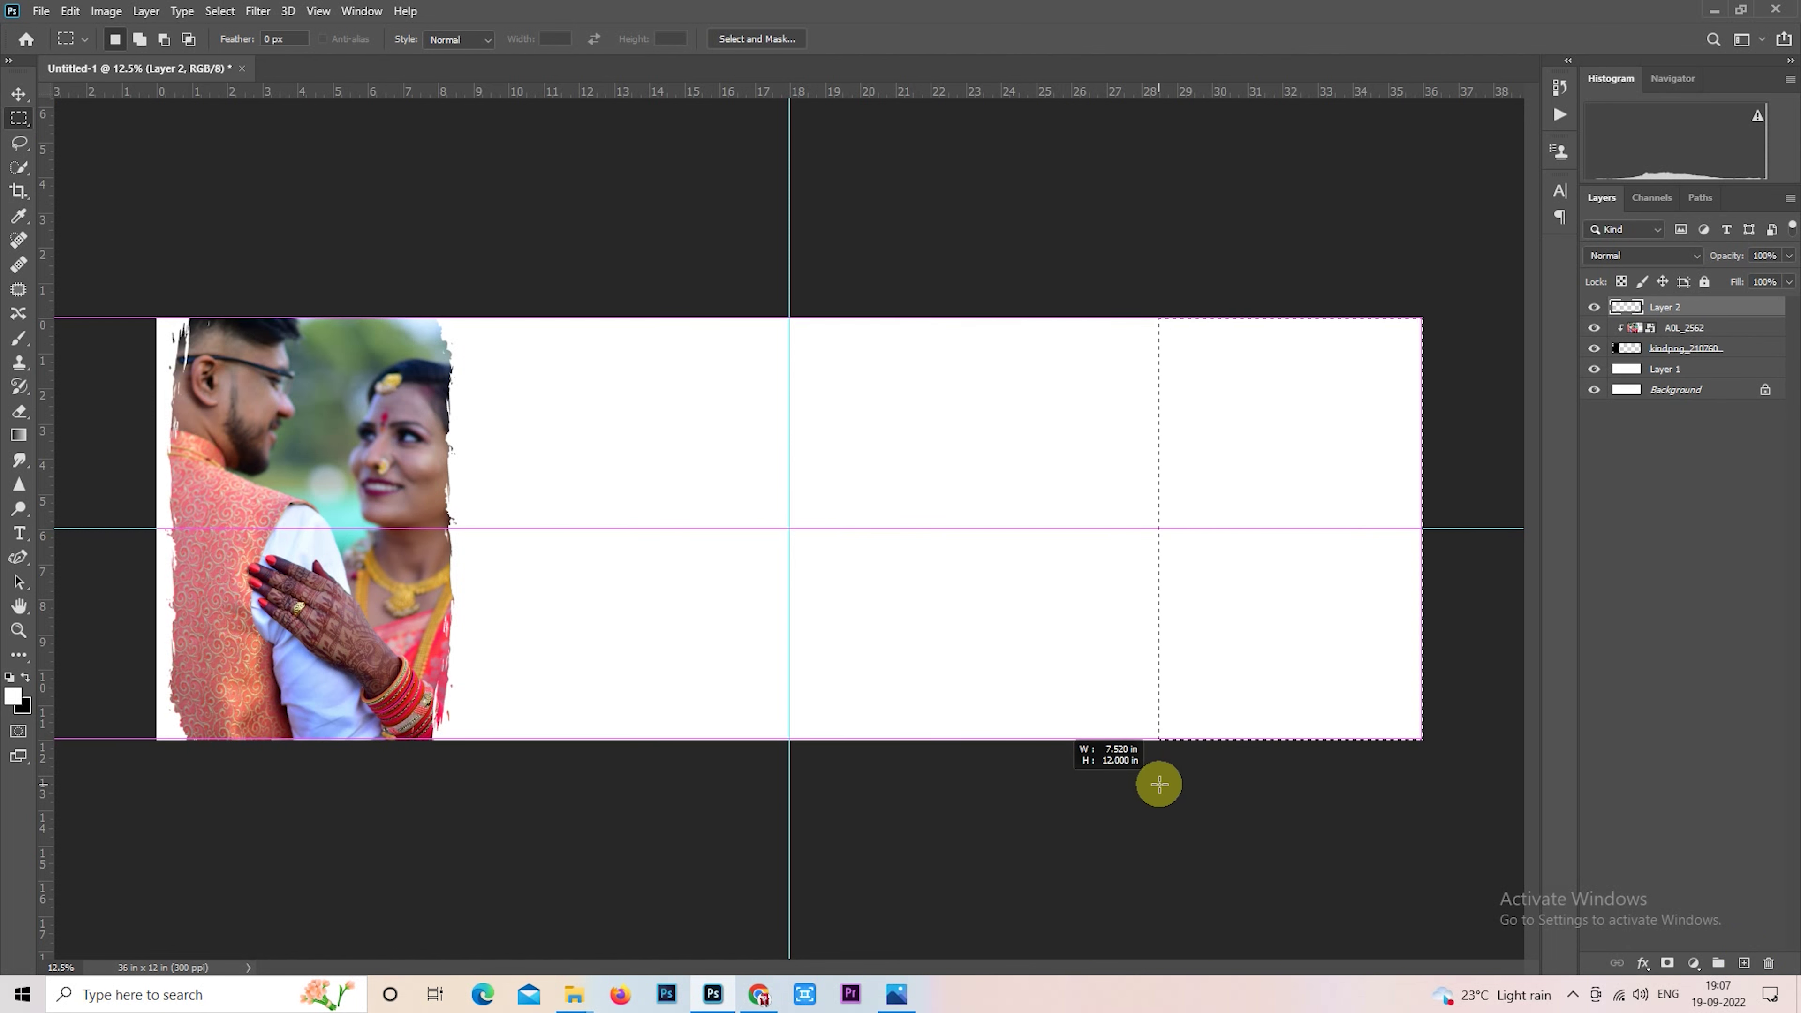
key(ctrl+BackSpace)
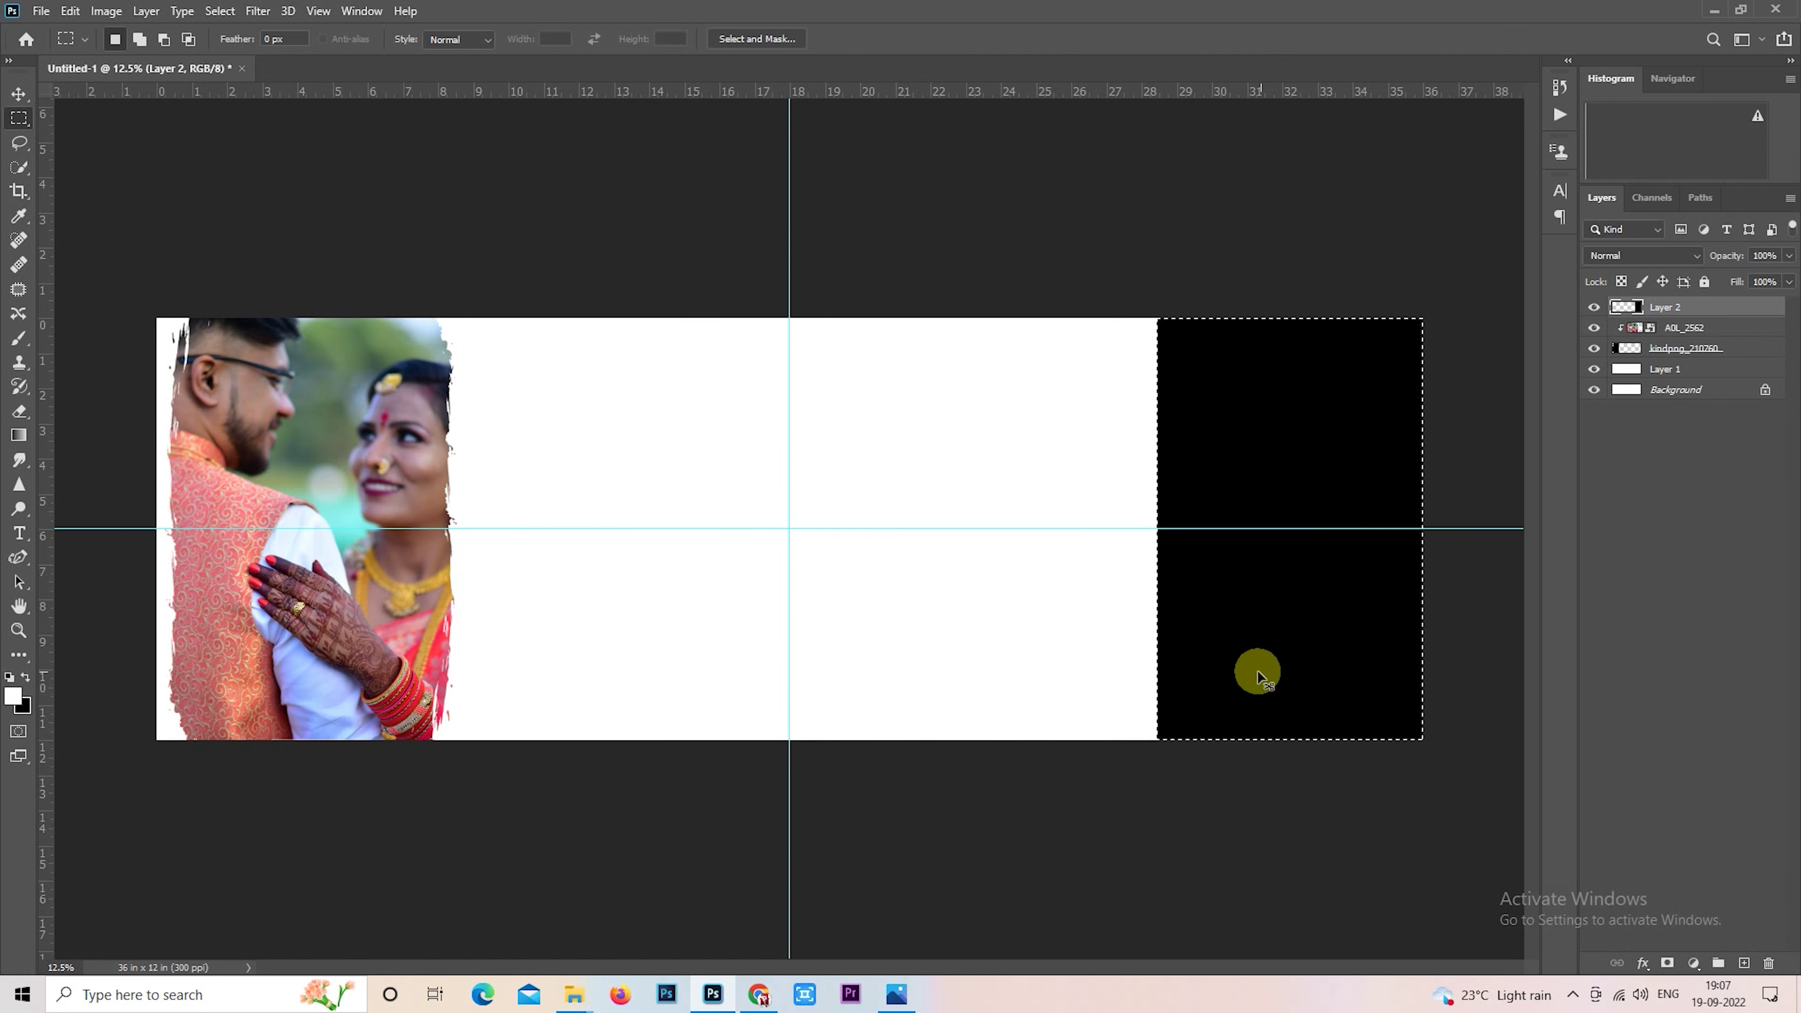
key(ctrl+d)
click(482, 916)
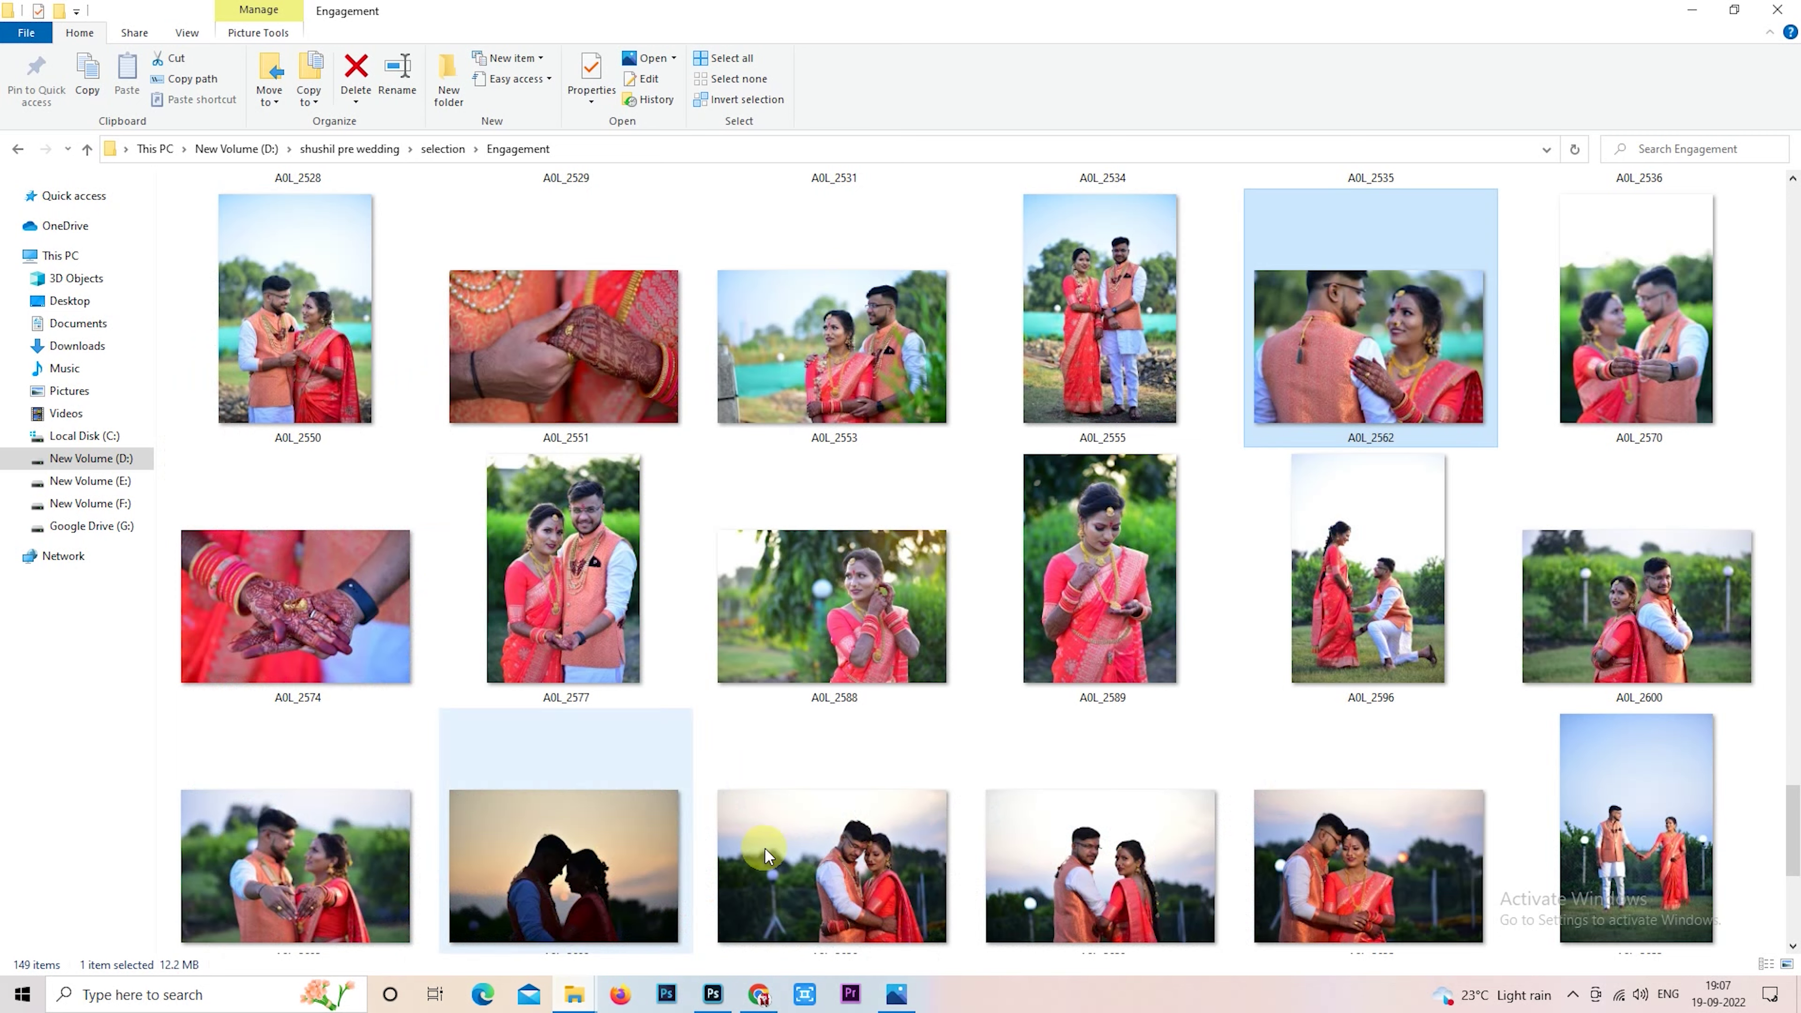
mouse_move(1405, 575)
mouse_down()
mouse_move(780, 848)
mouse_move(1246, 601)
mouse_up()
Step: Move AOL_2596 over the right-end black strip and clip it into that layer
drag(873, 490, 1362, 483)
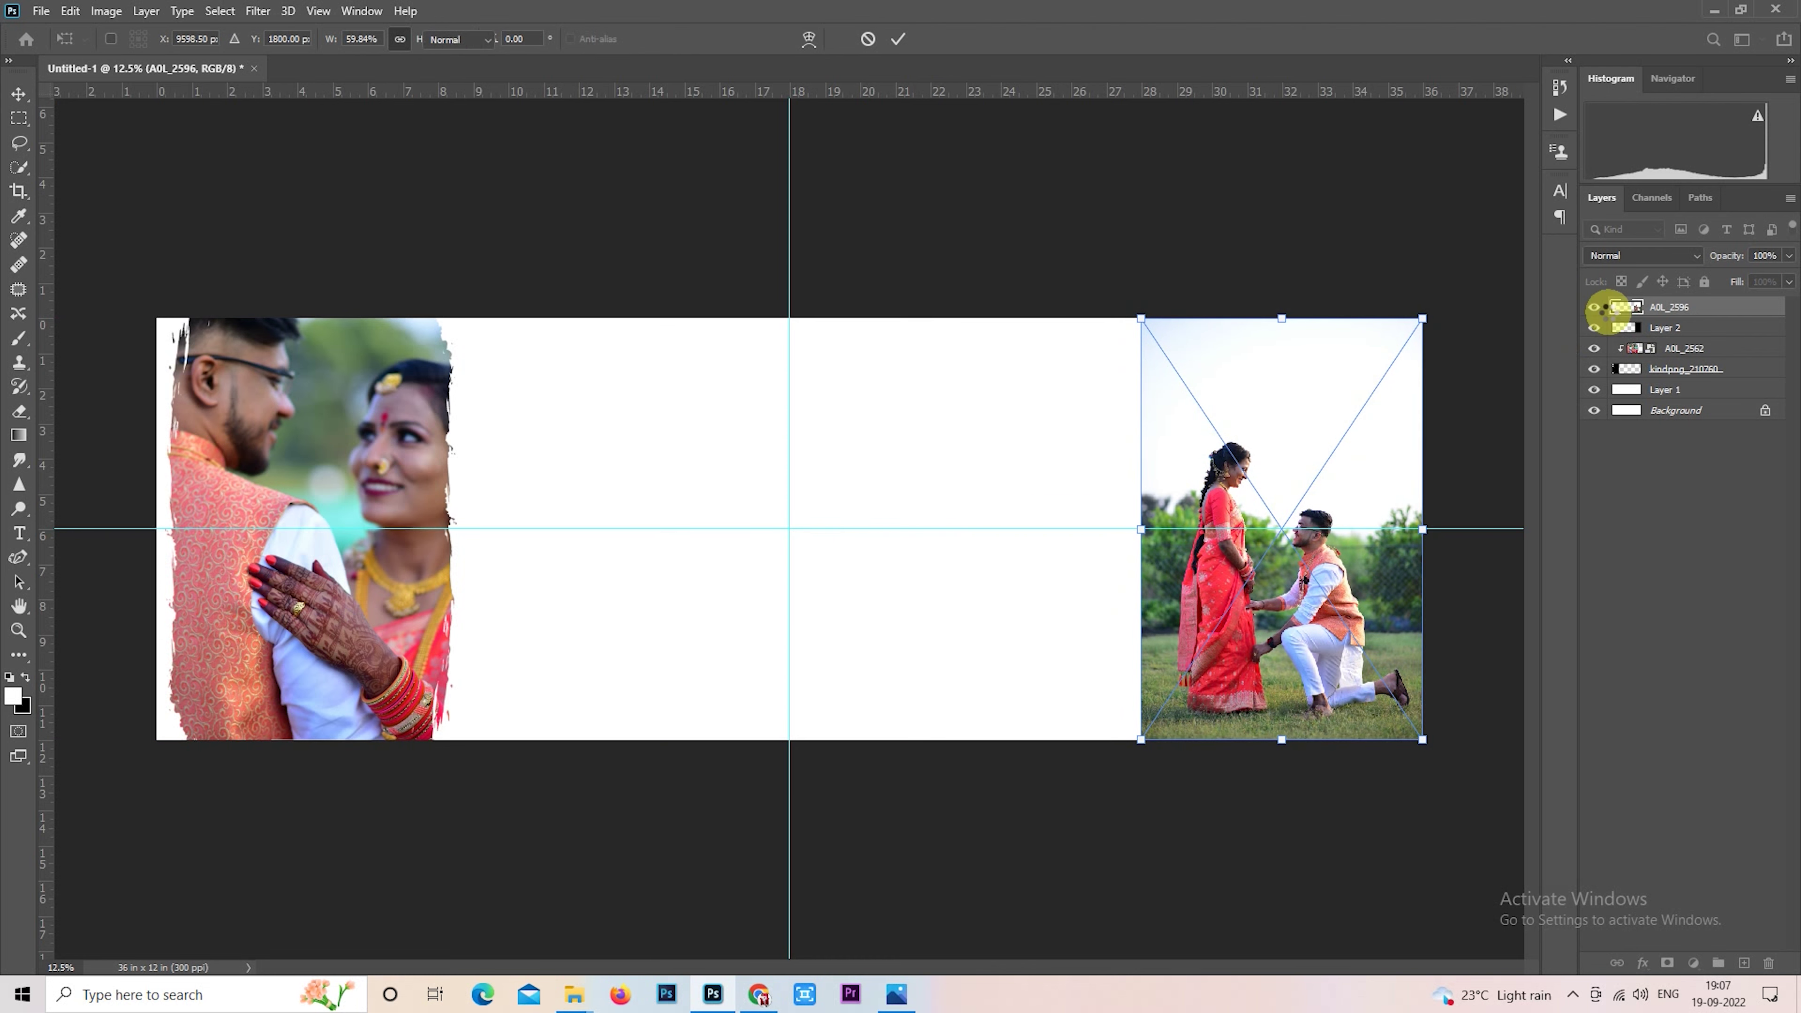
key(Return)
right_click(1652, 306)
click(1509, 591)
key(m)
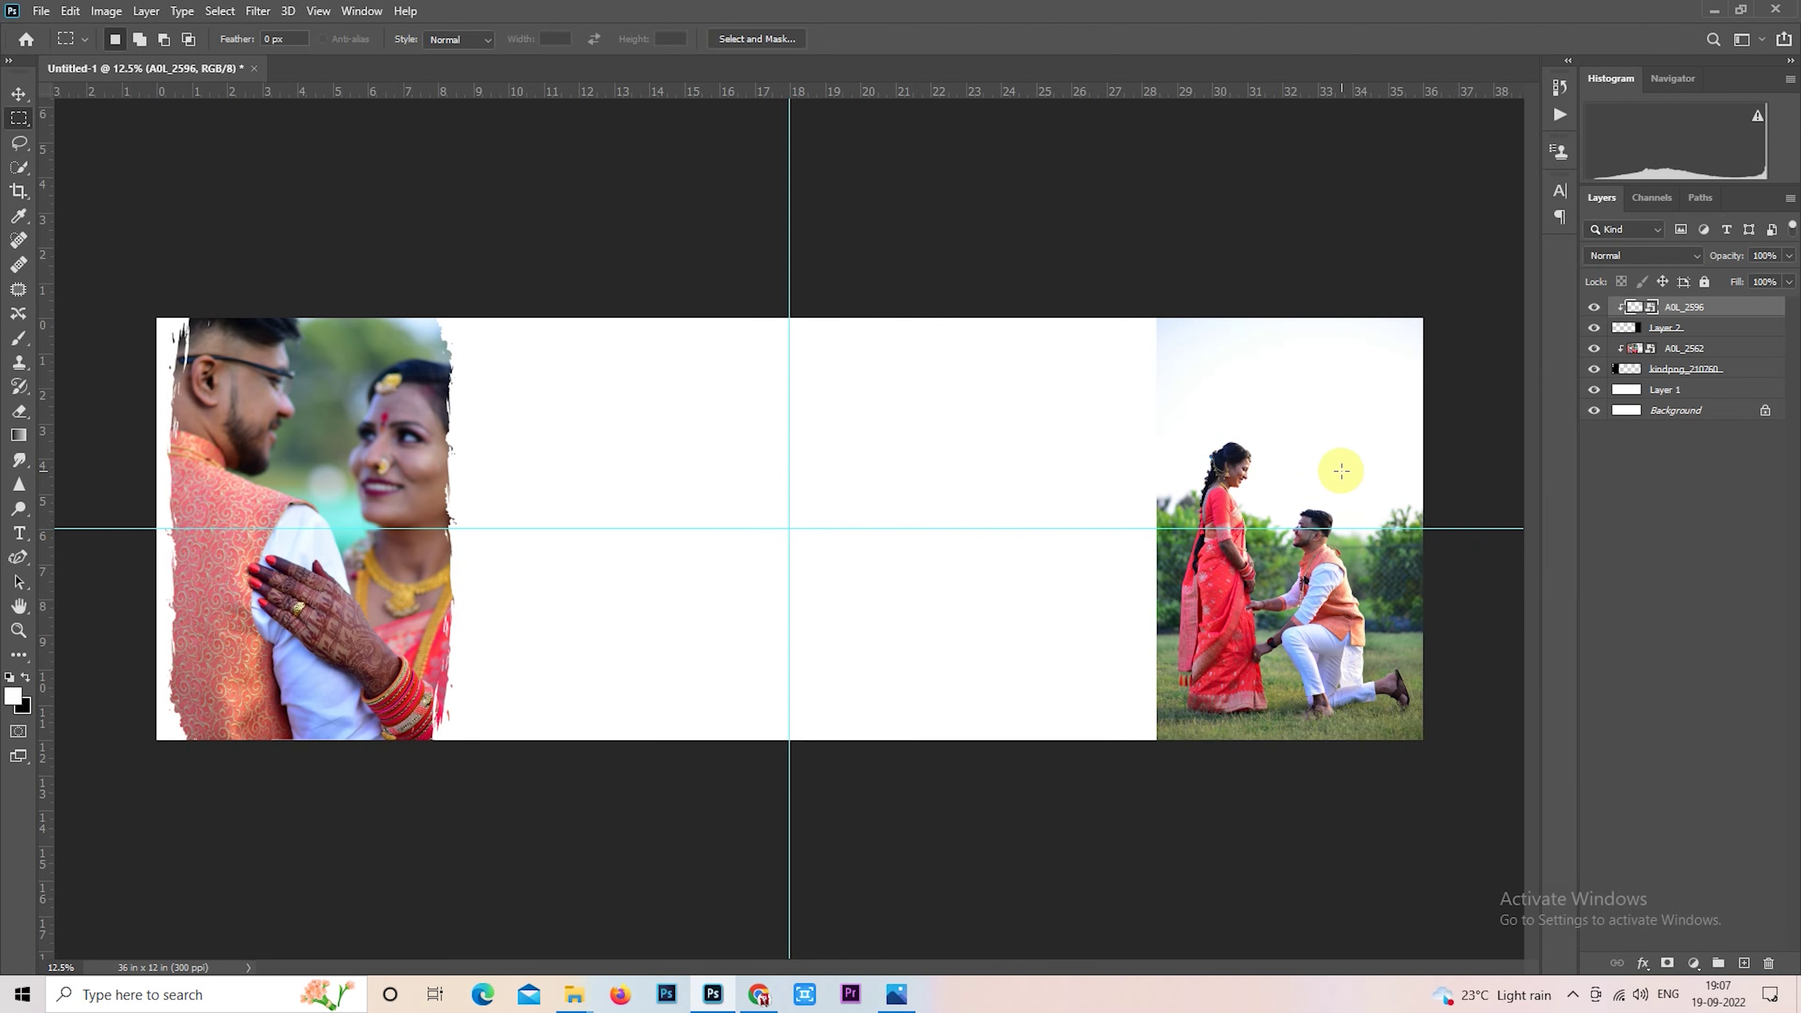
right_click(1341, 471)
click(1276, 678)
right_click(1309, 494)
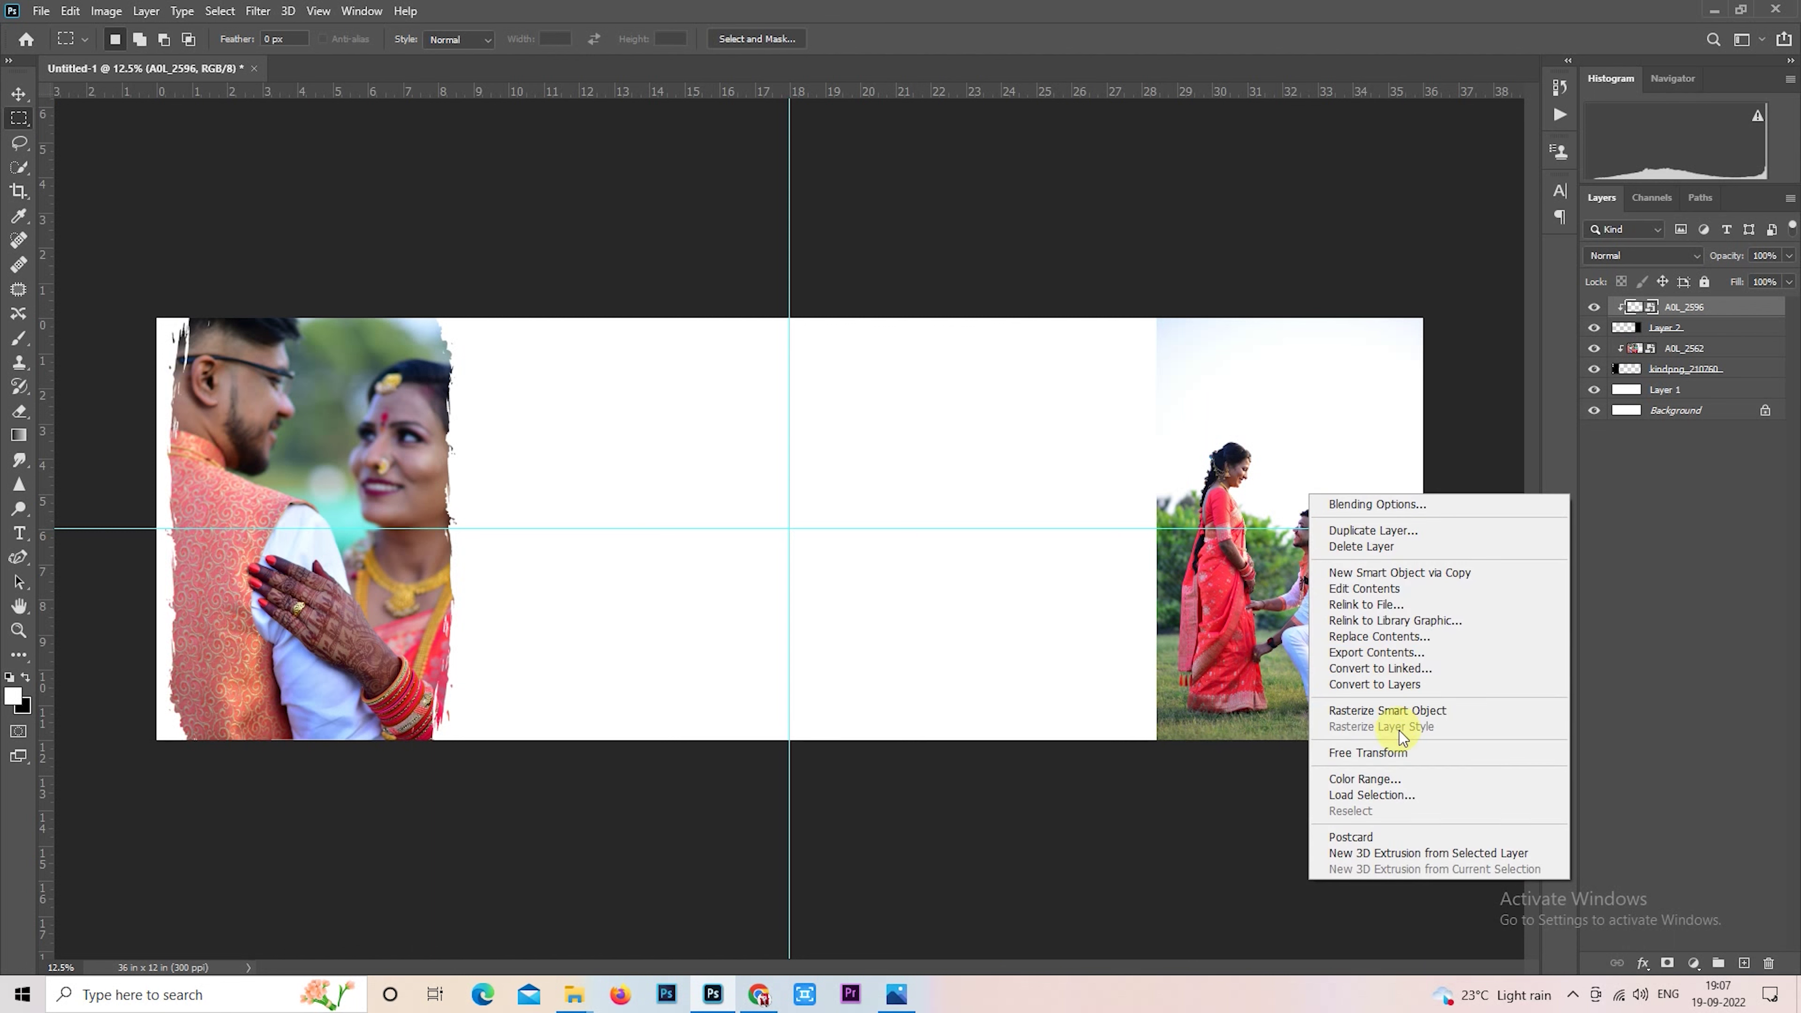
click(1400, 751)
key(Return)
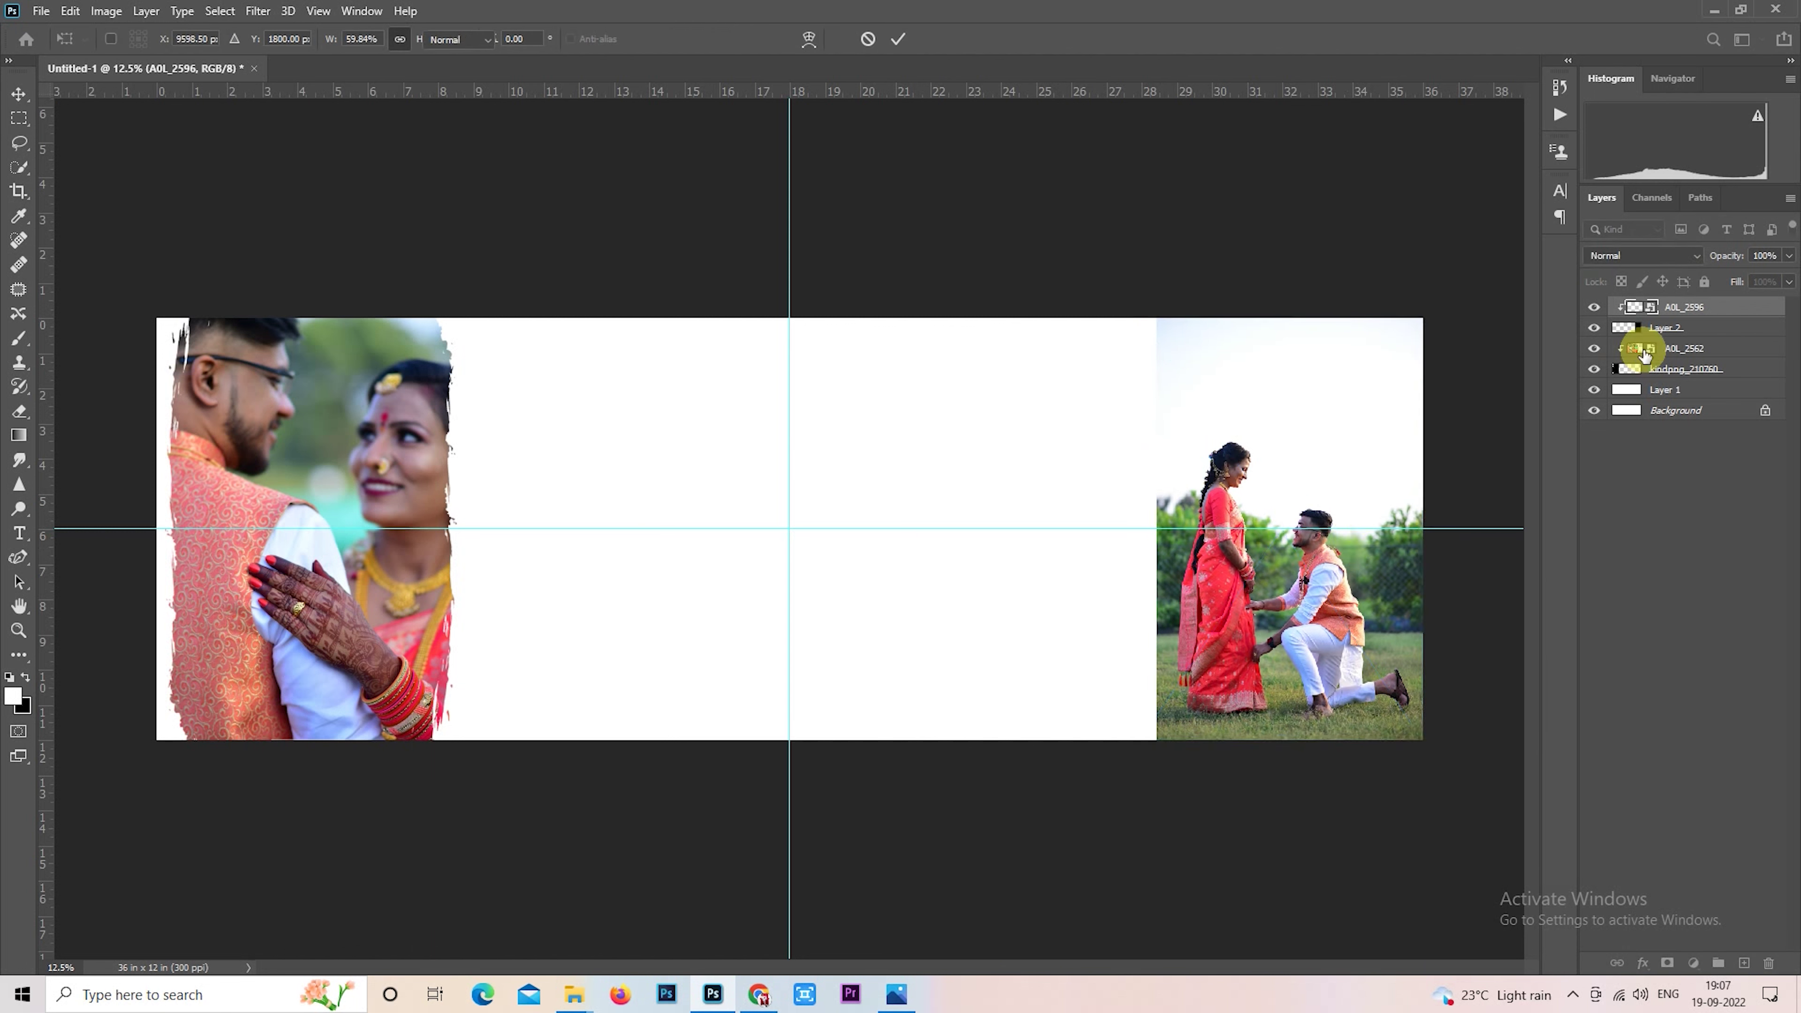
Step: Narrow the black Layer 2 strip to 97.18% width by pulling its left edge right
click(1659, 327)
right_click(1263, 376)
click(1329, 550)
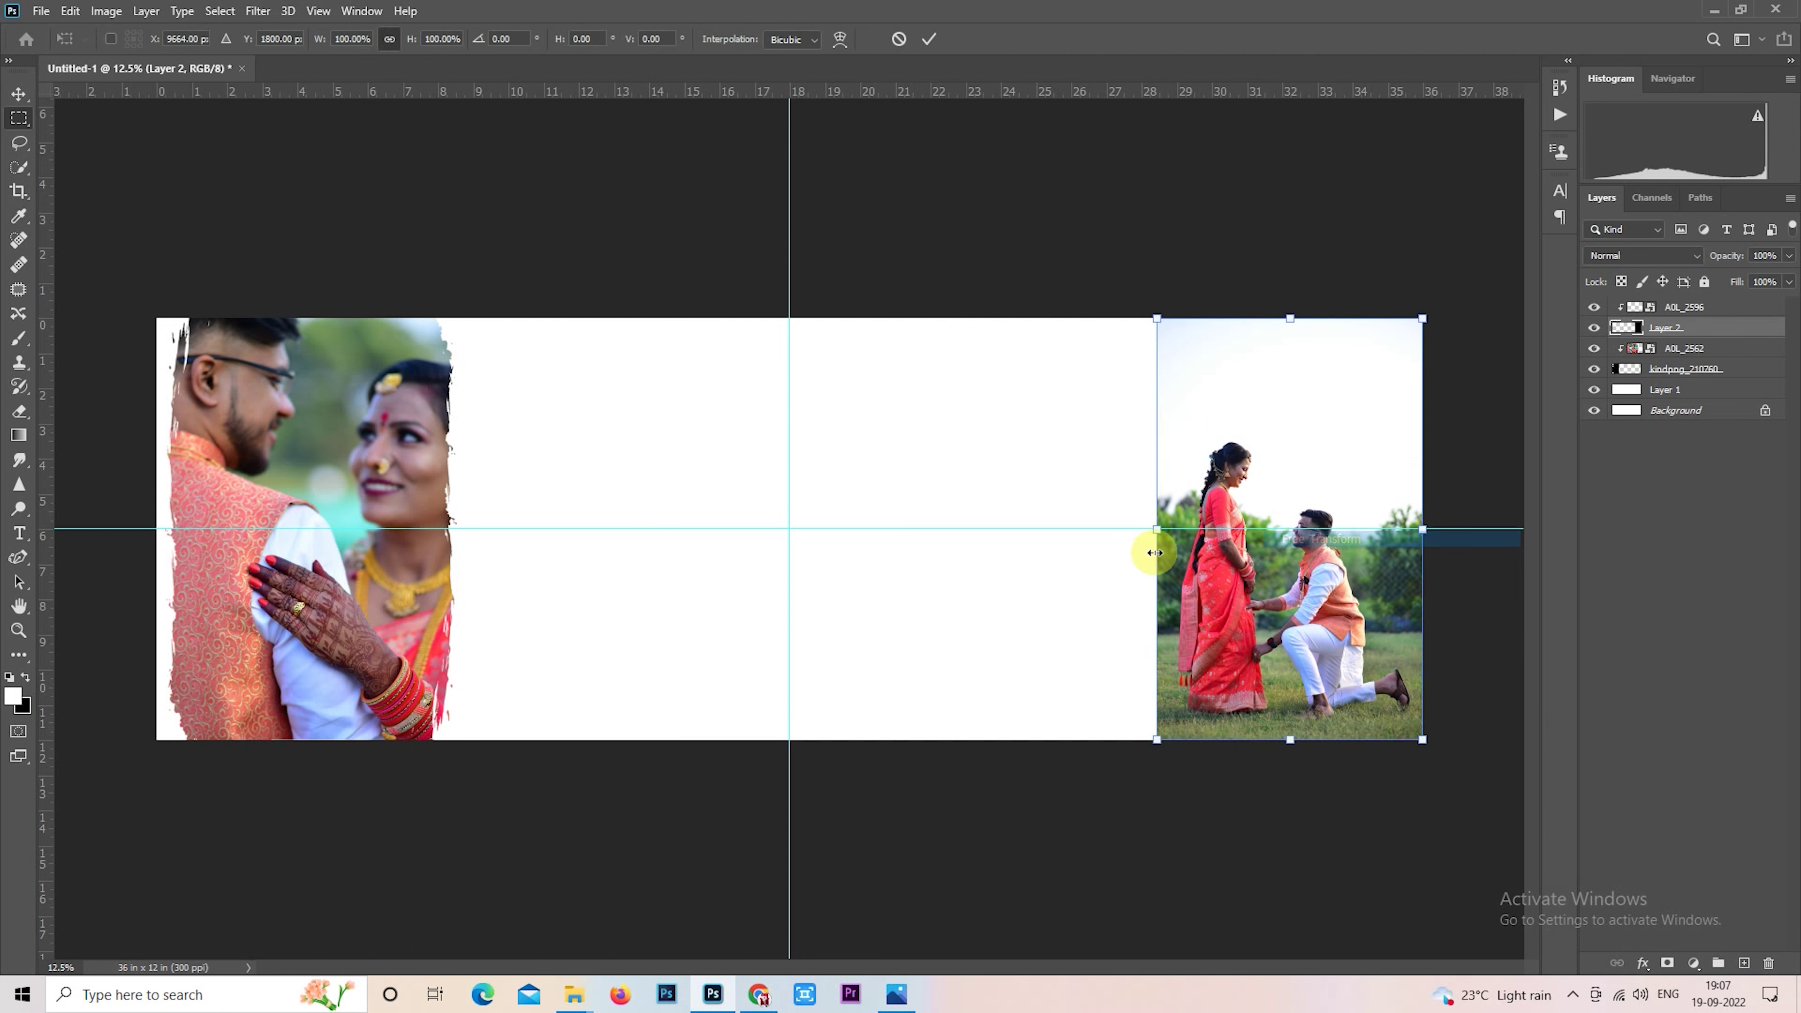
drag(1157, 529, 1166, 529)
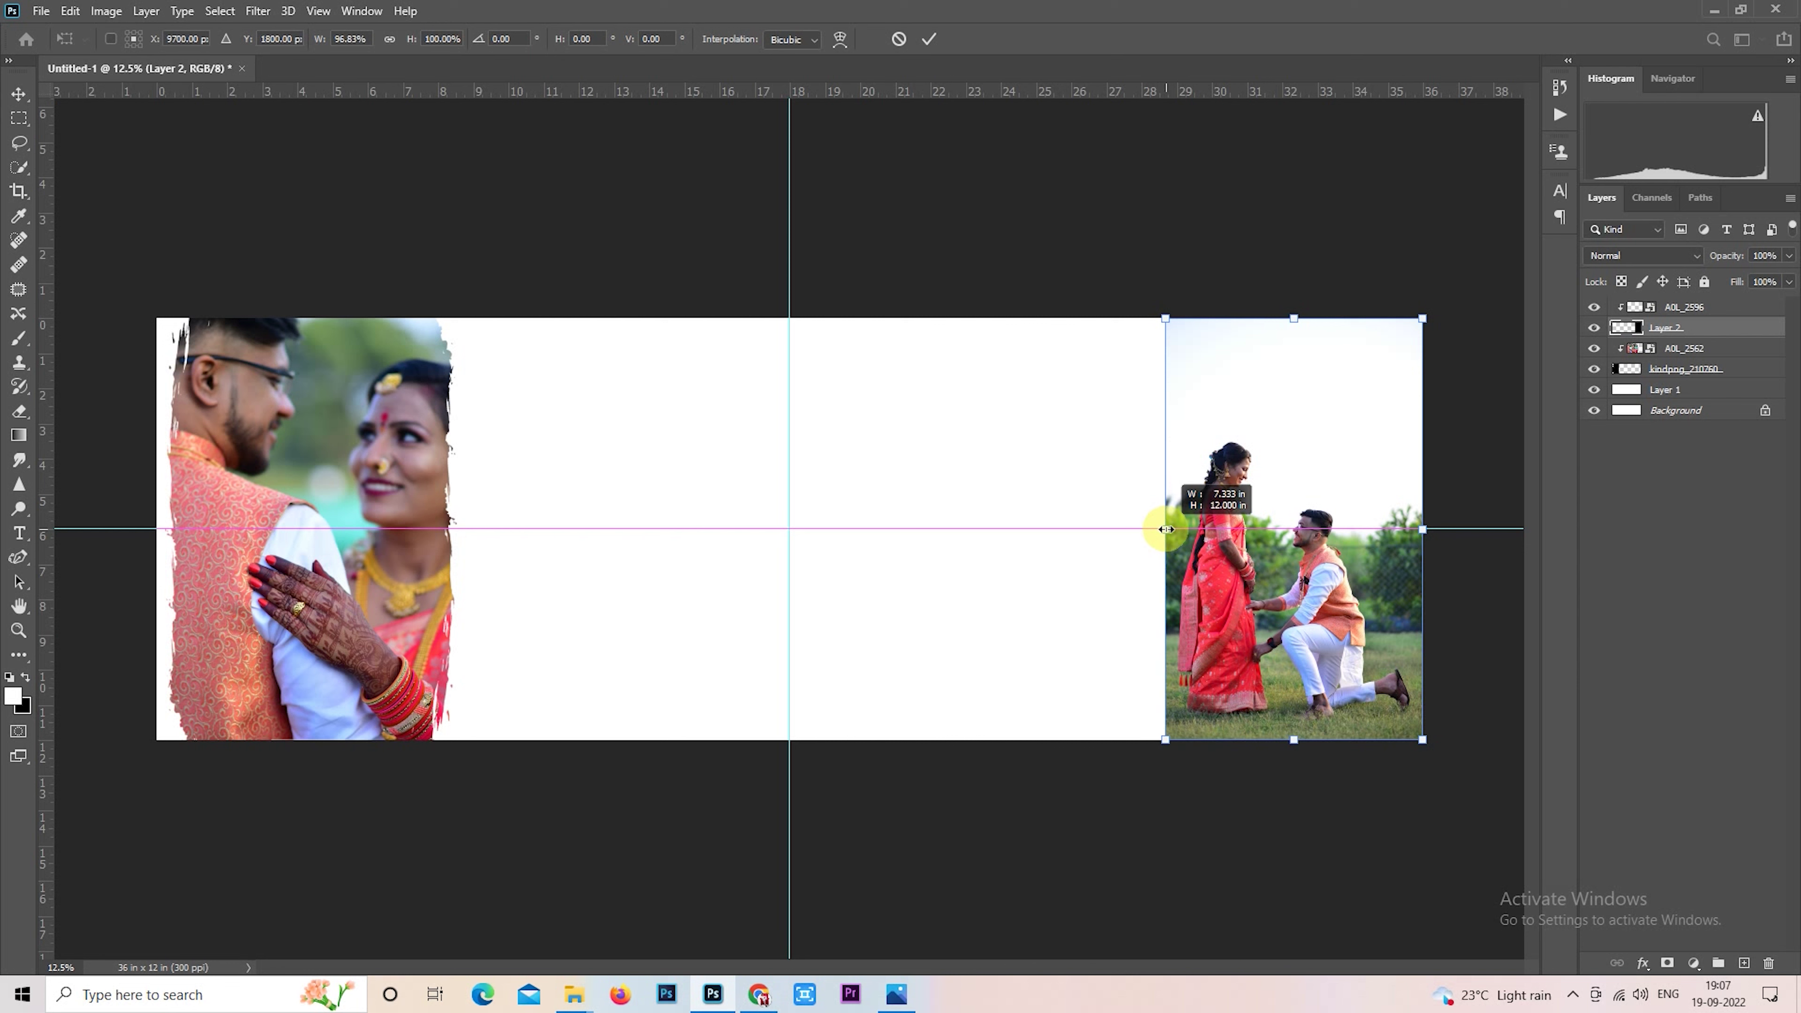
key(Return)
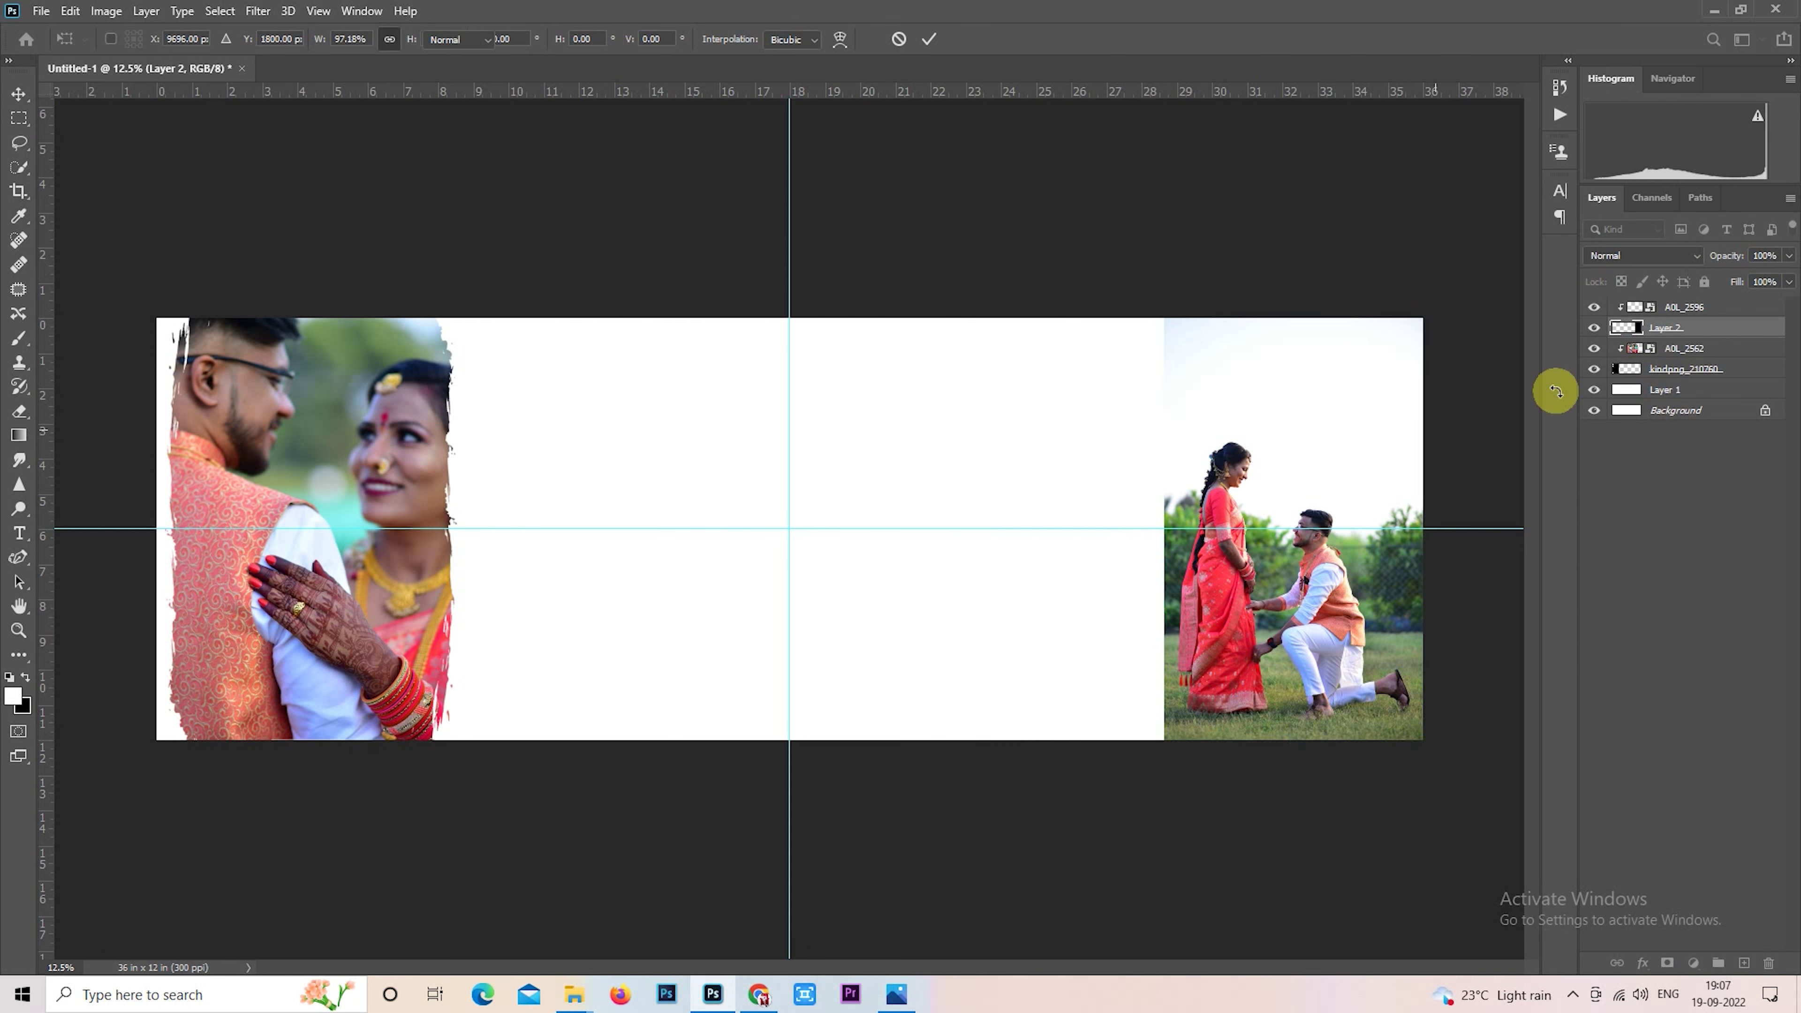
Step: On new Layer 3, fill the centre-guide-to-right-photo block with #848484 grey; drag in AOL_2600
click(1716, 307)
click(1743, 962)
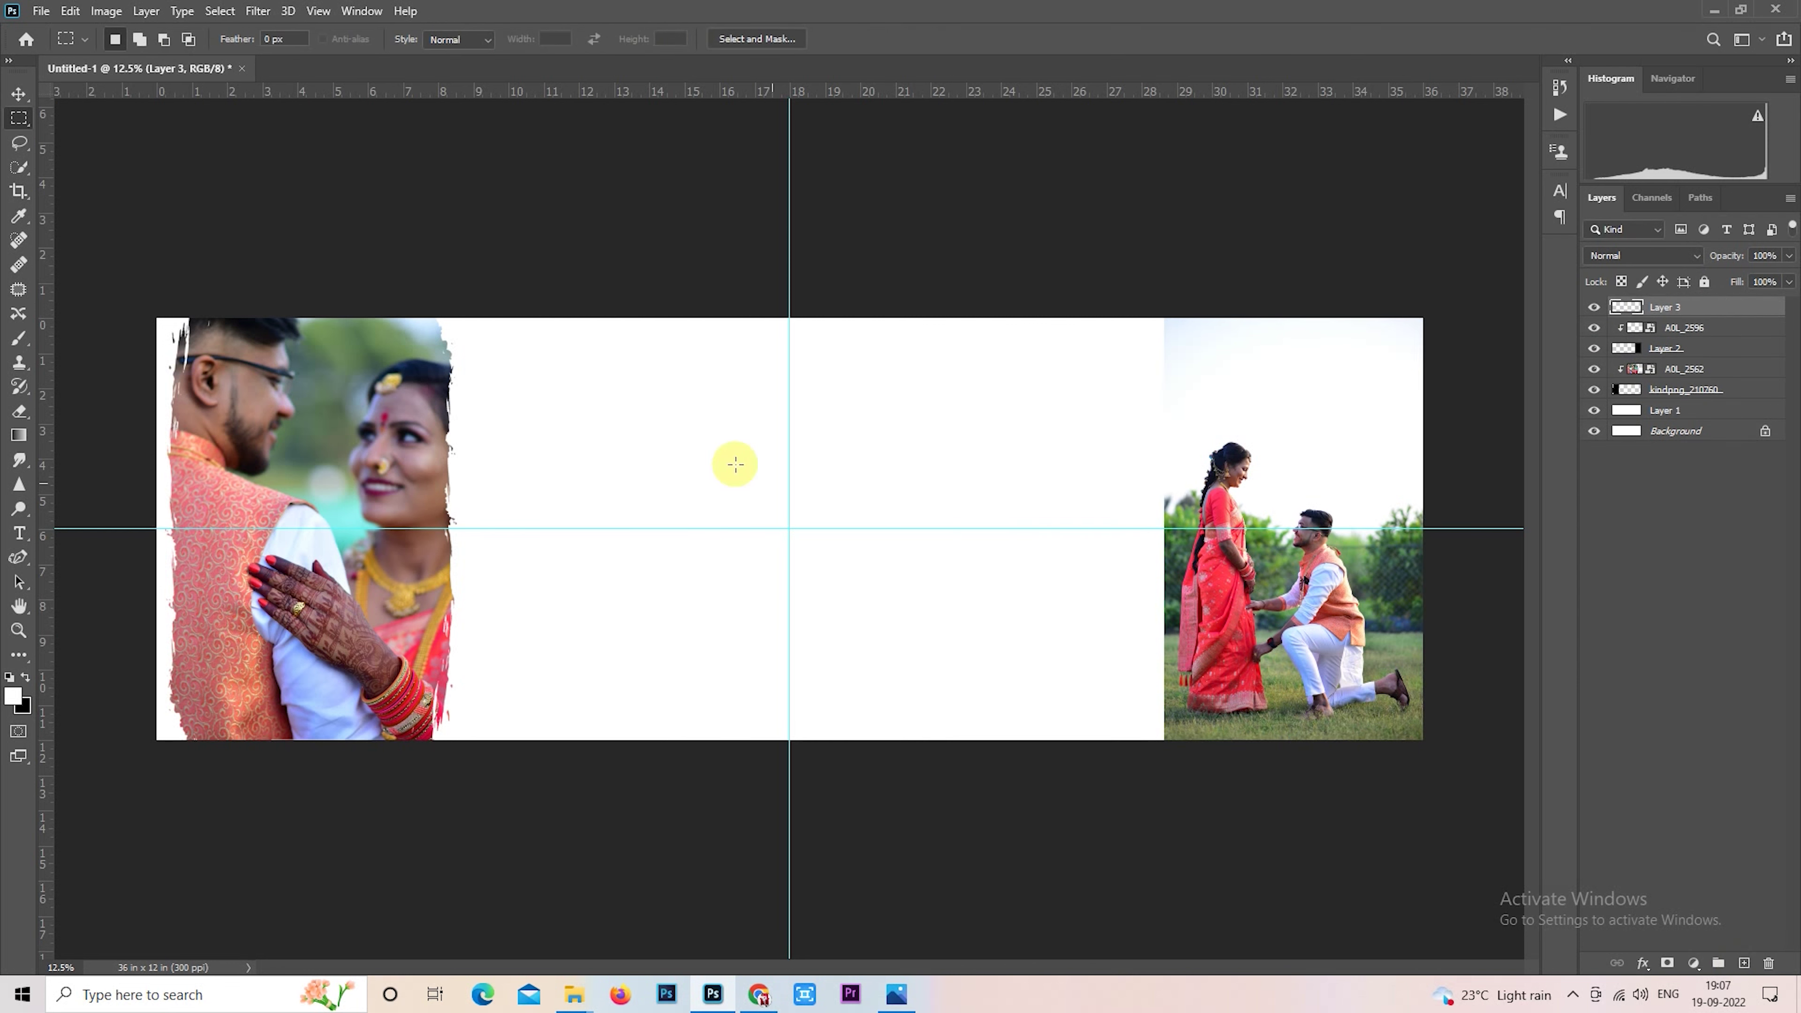
drag(801, 318, 1147, 831)
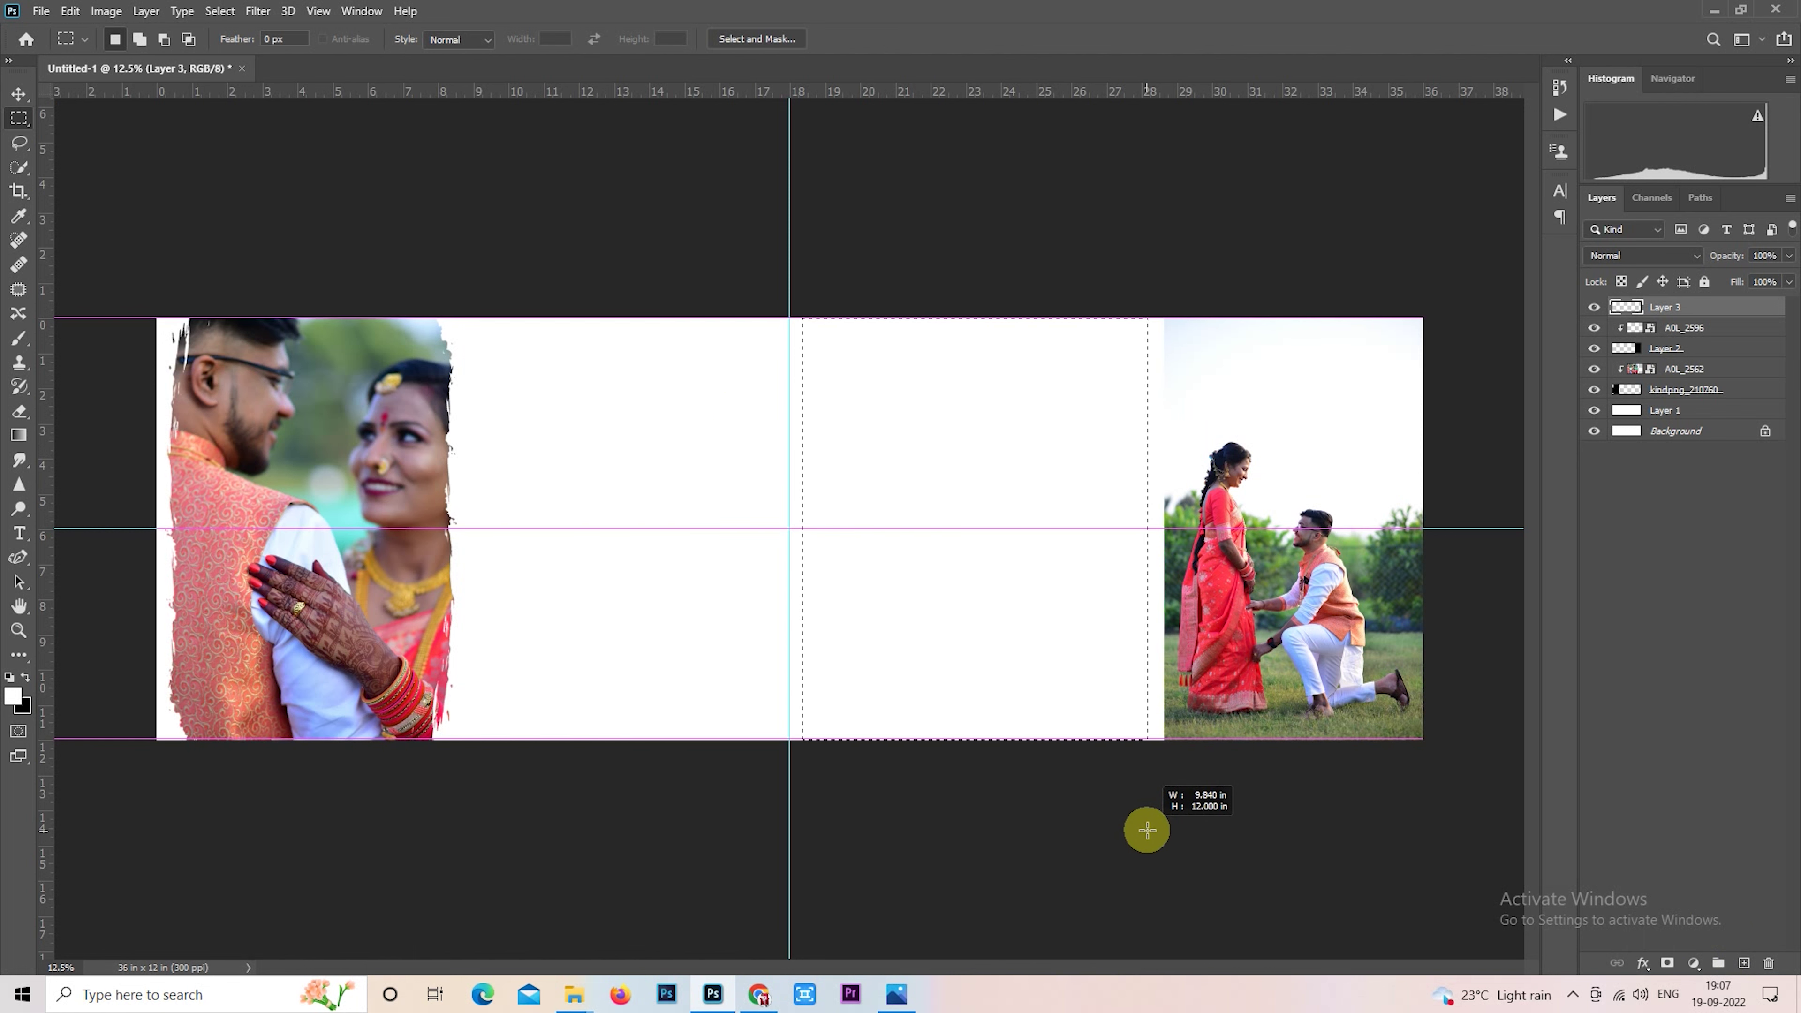
drag(1148, 831, 1147, 826)
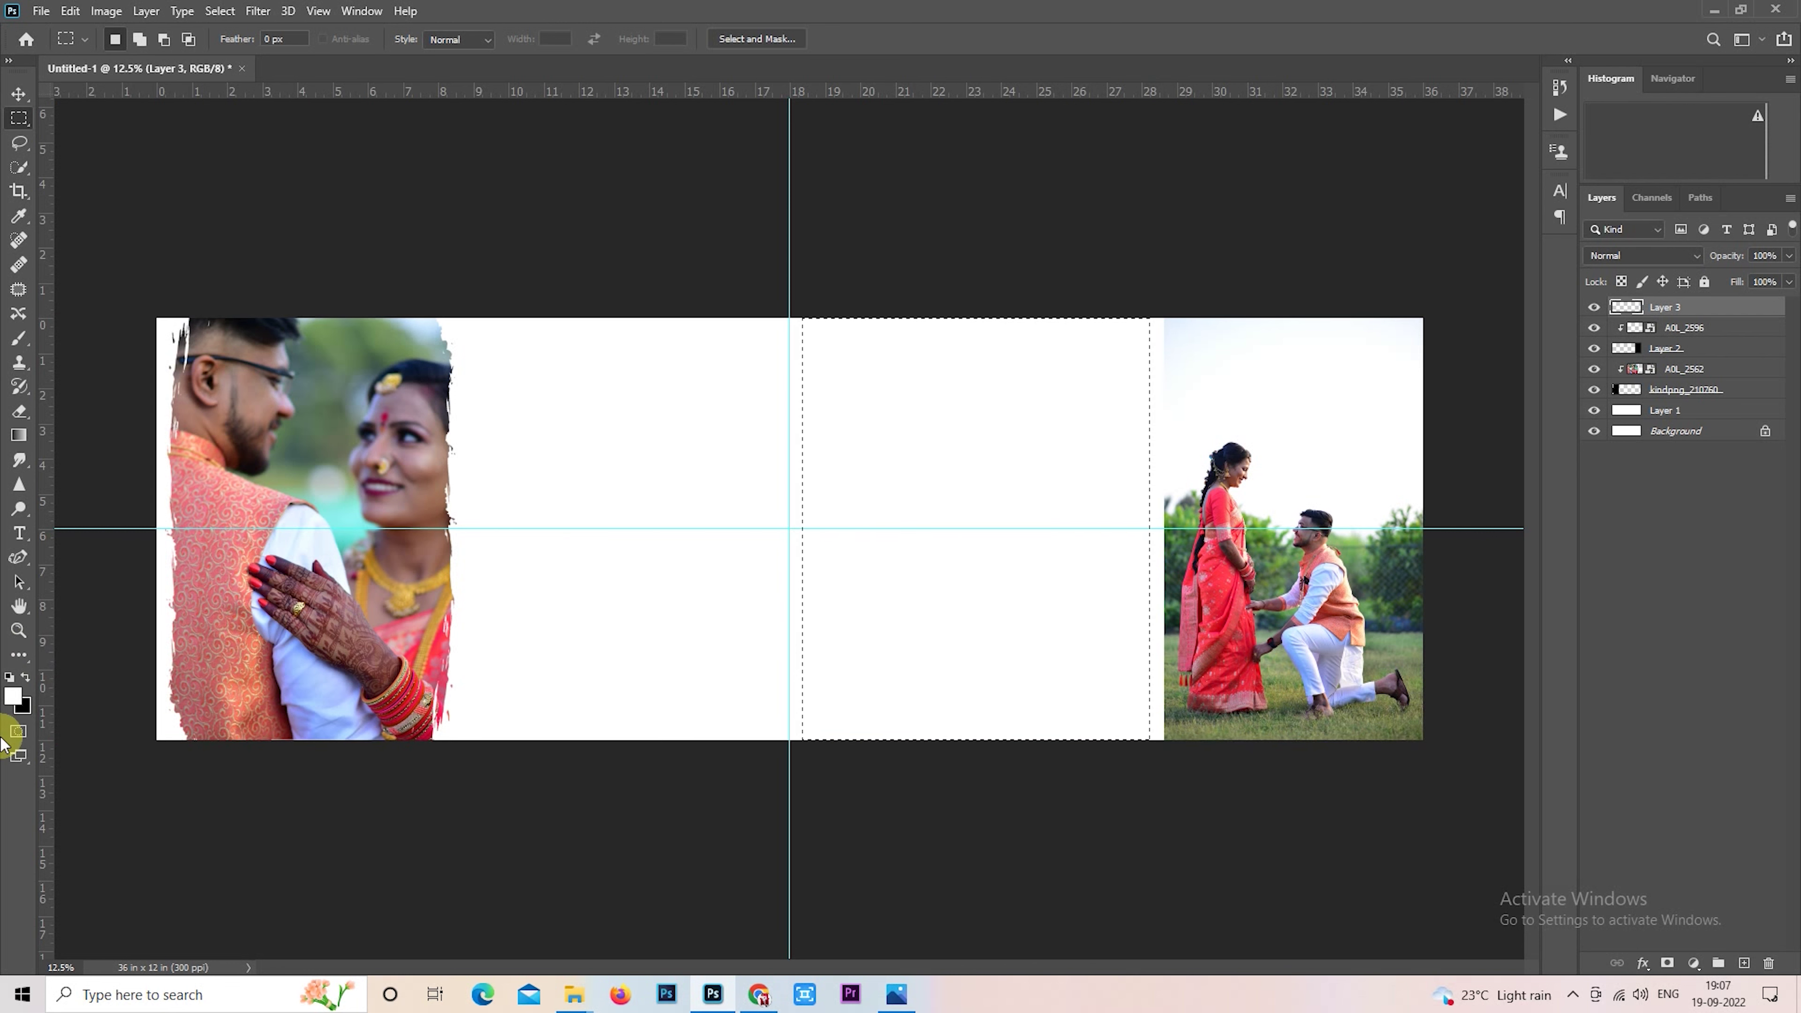
click(24, 707)
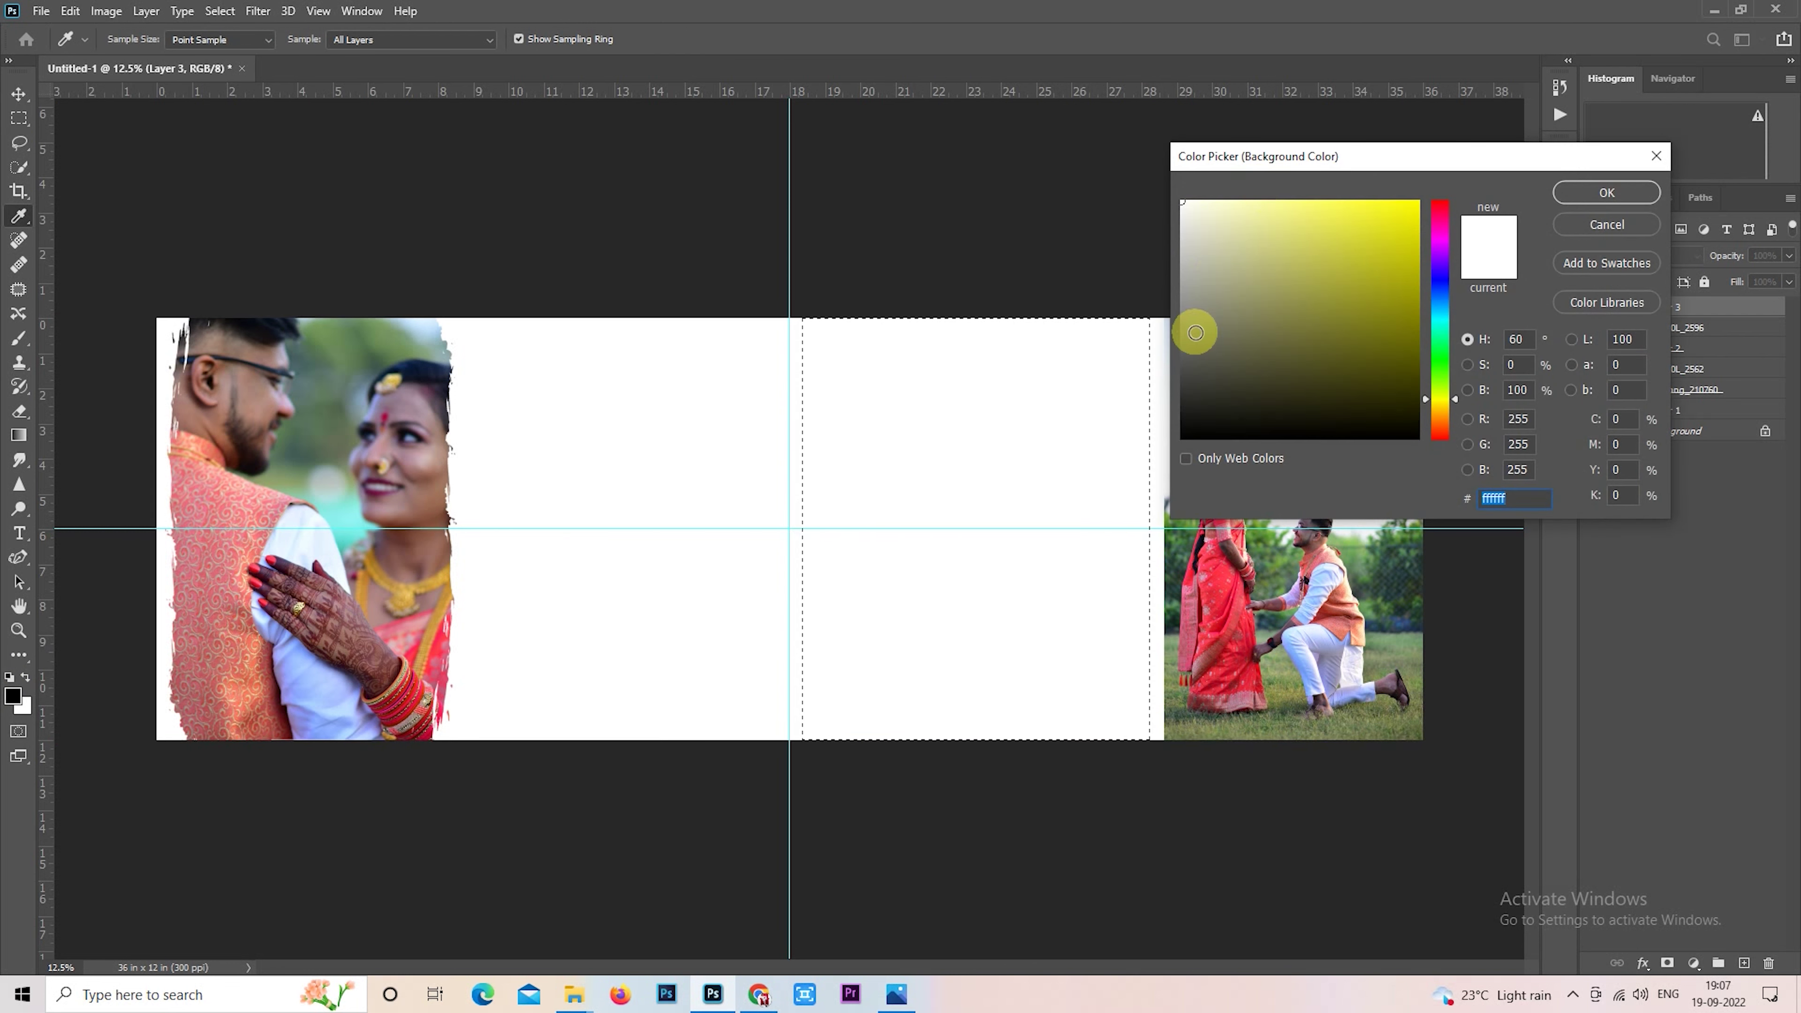
drag(1189, 308, 1165, 310)
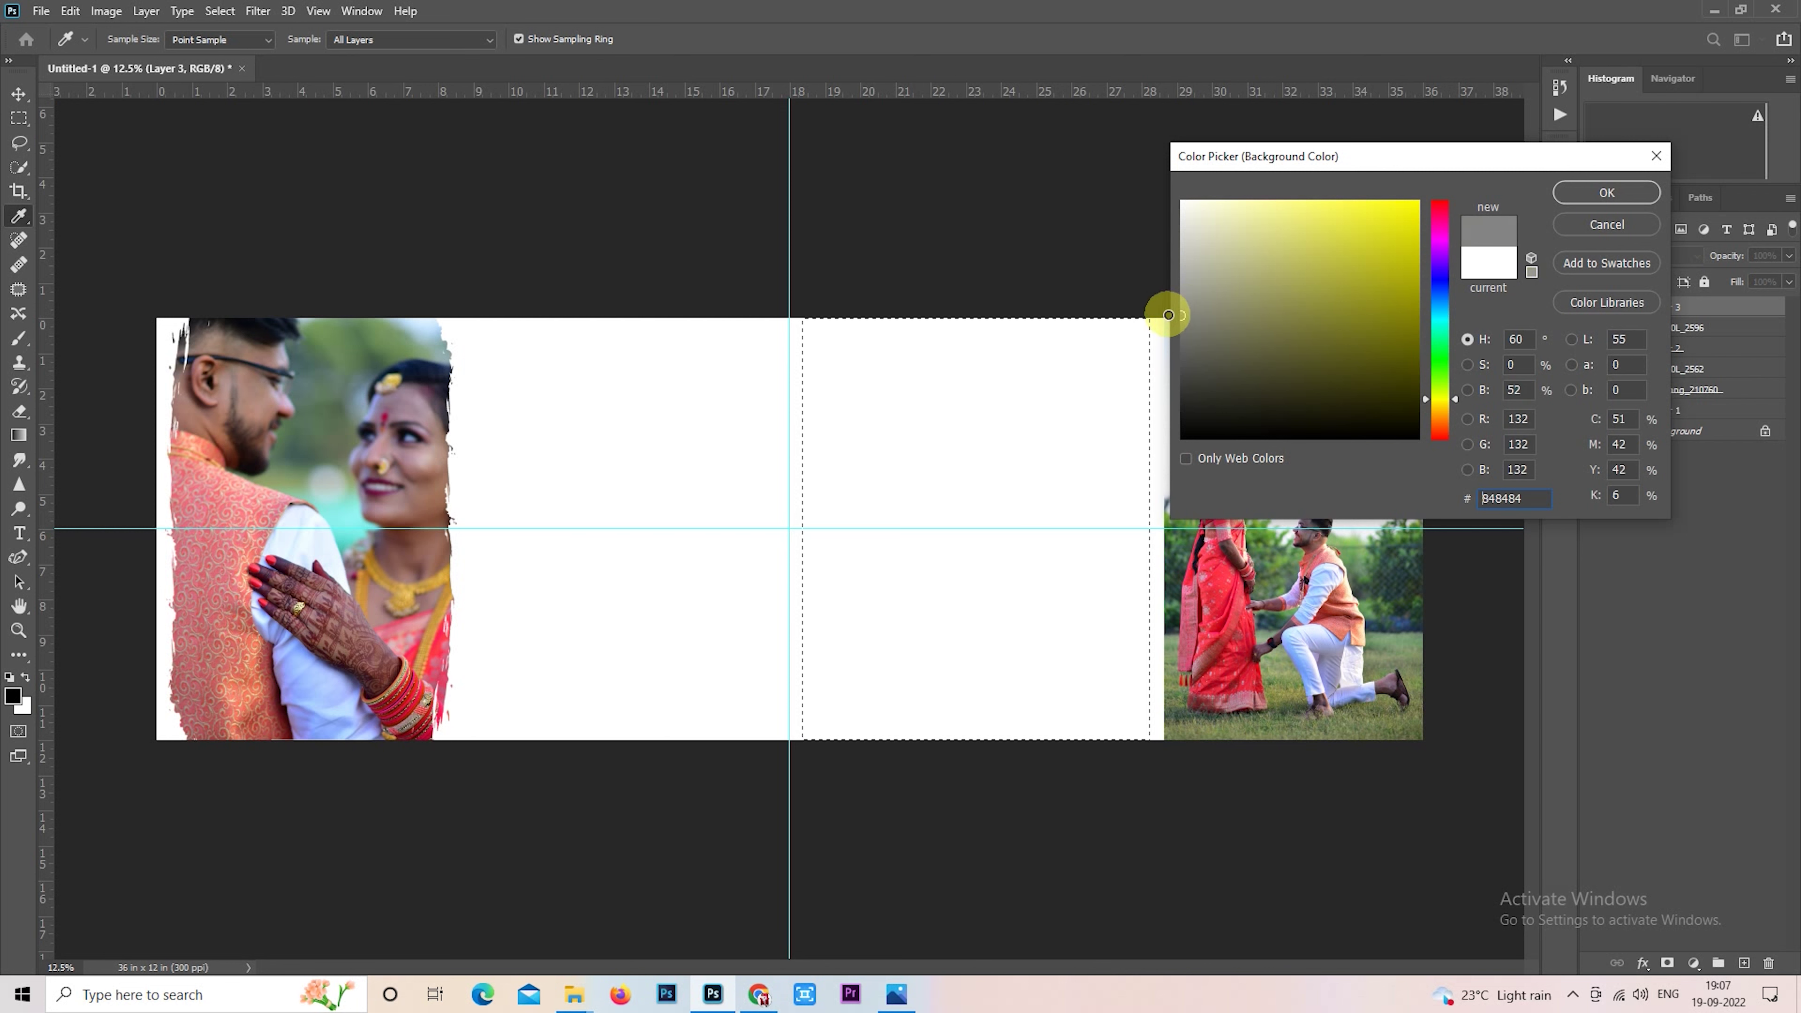
click(1568, 202)
key(ctrl+BackSpace)
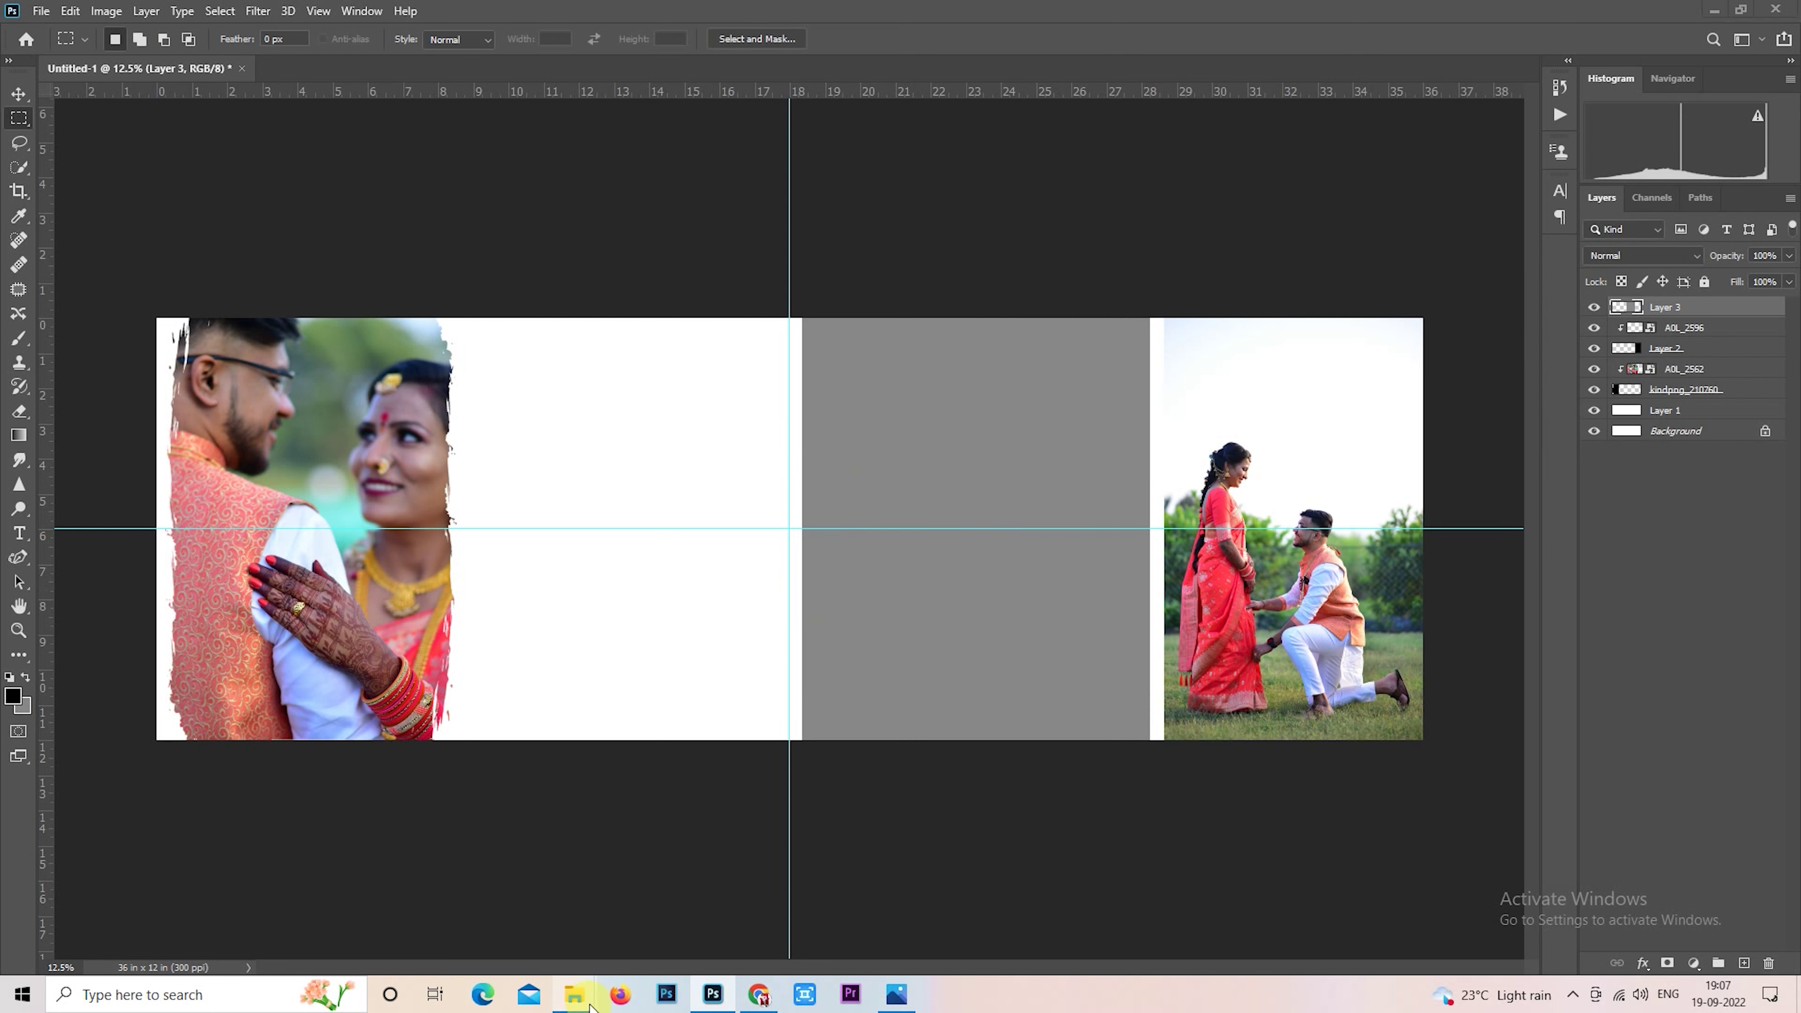
mouse_move(574, 995)
click(482, 915)
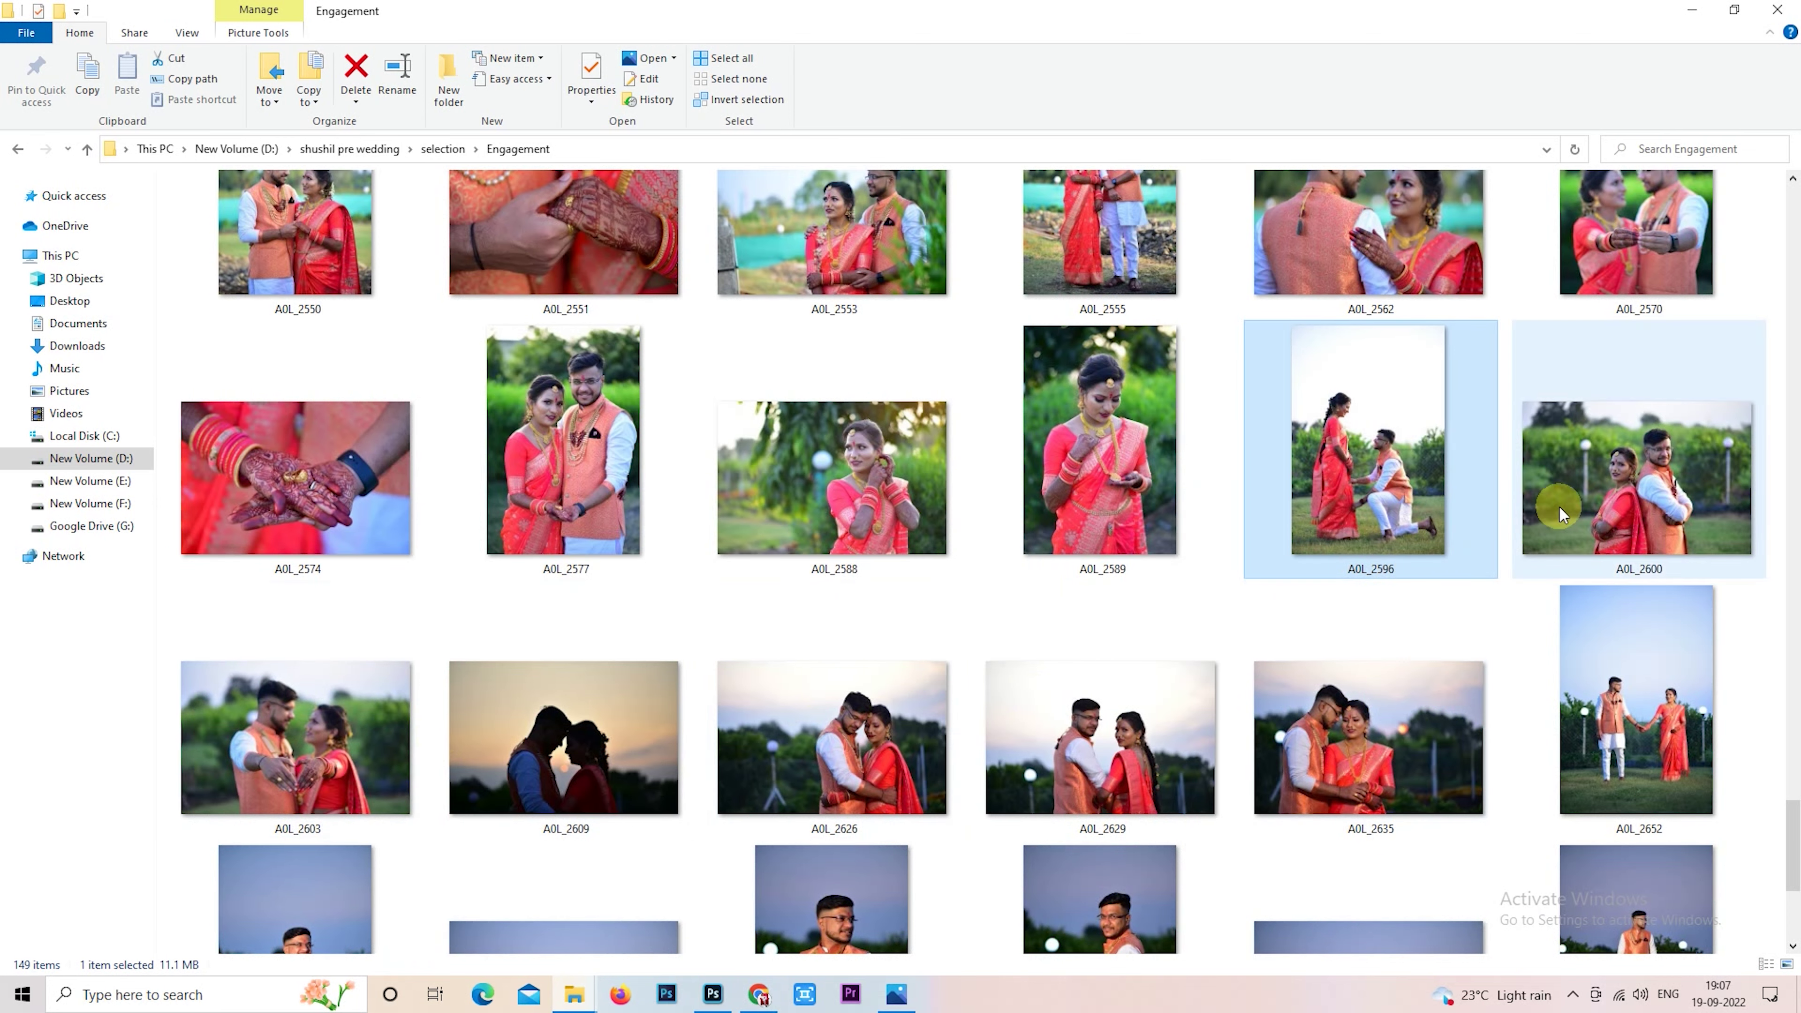
drag(1559, 511, 1019, 516)
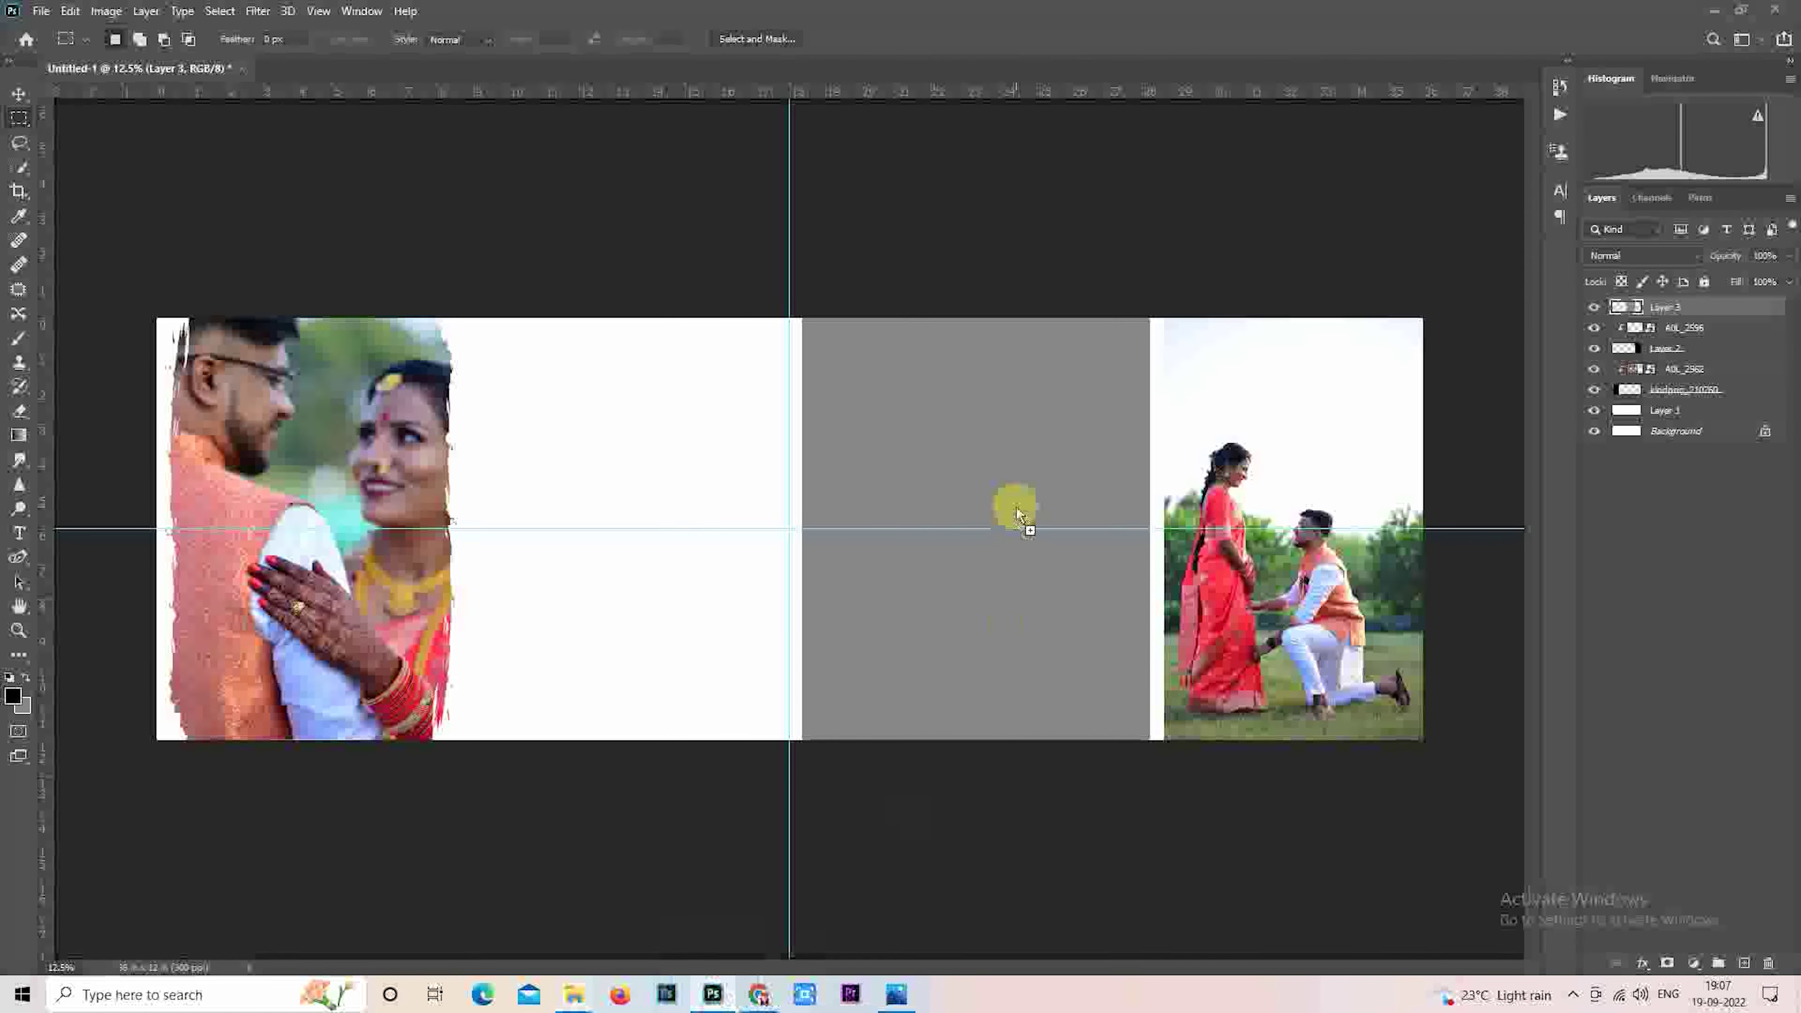
Step: Clip AOL_2600 into the grey panel with Luminosity blending at 50% opacity
drag(1043, 490, 1198, 429)
right_click(1652, 314)
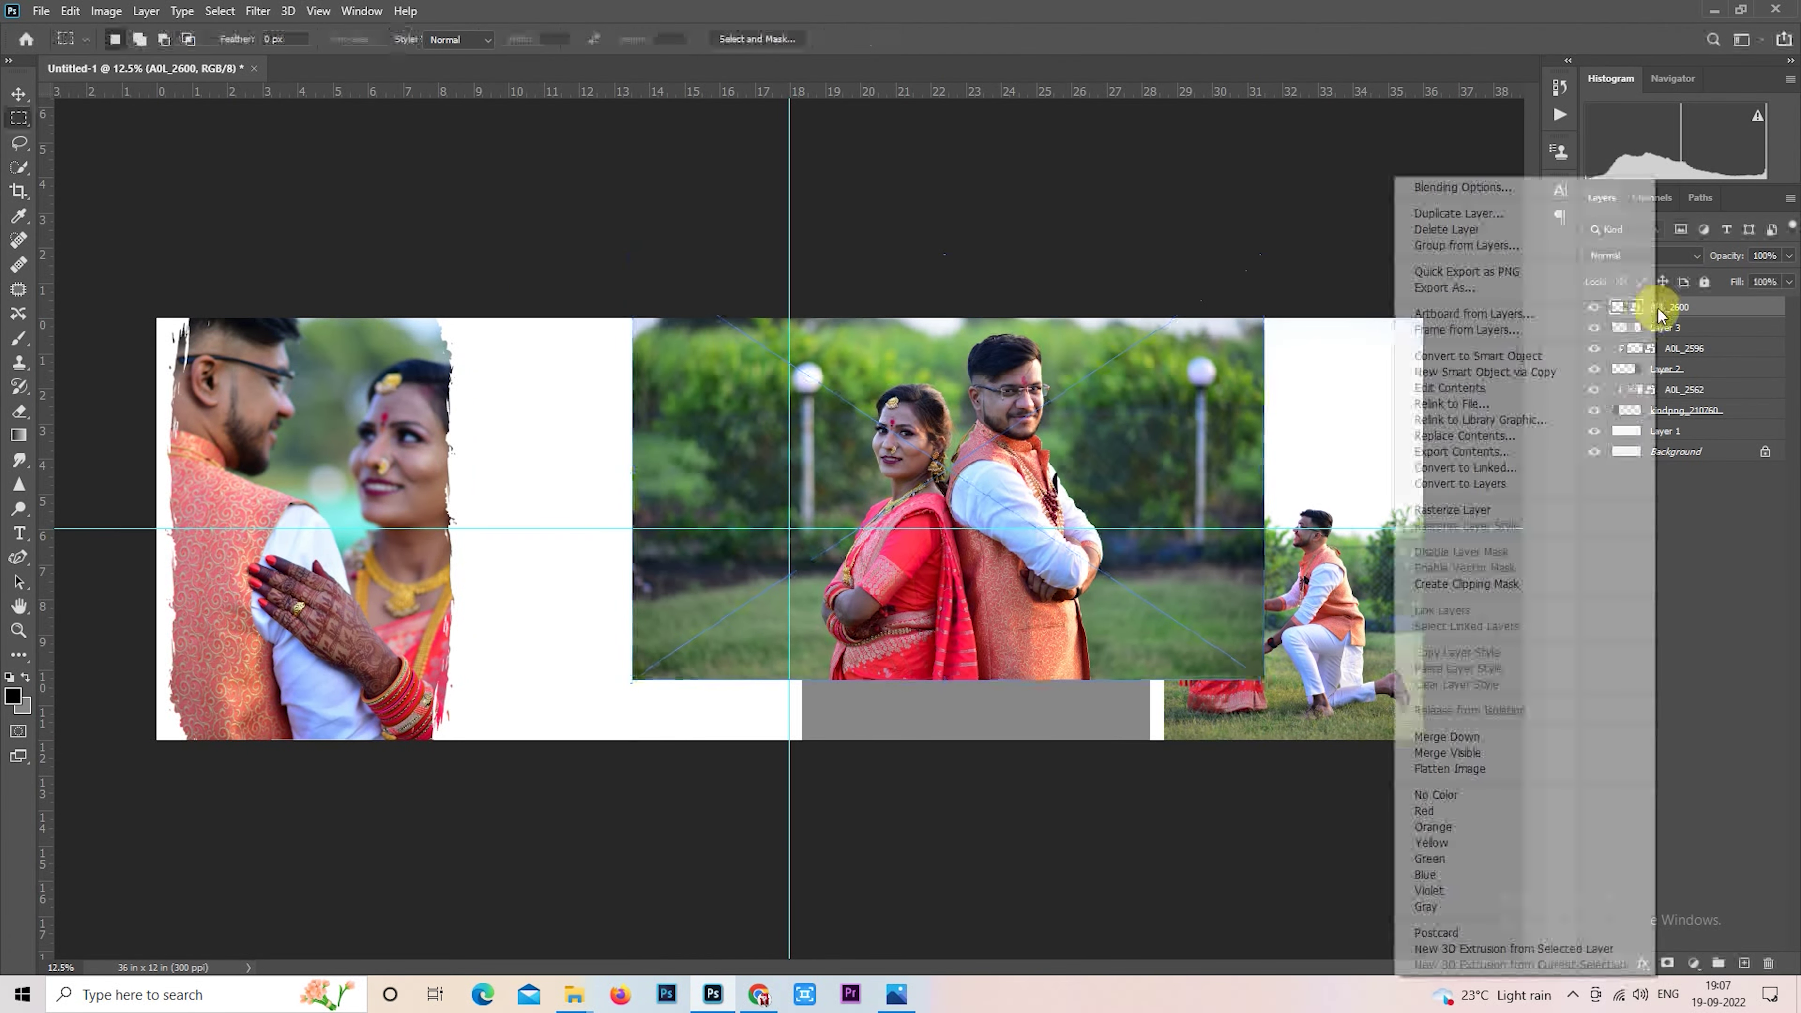
click(1487, 584)
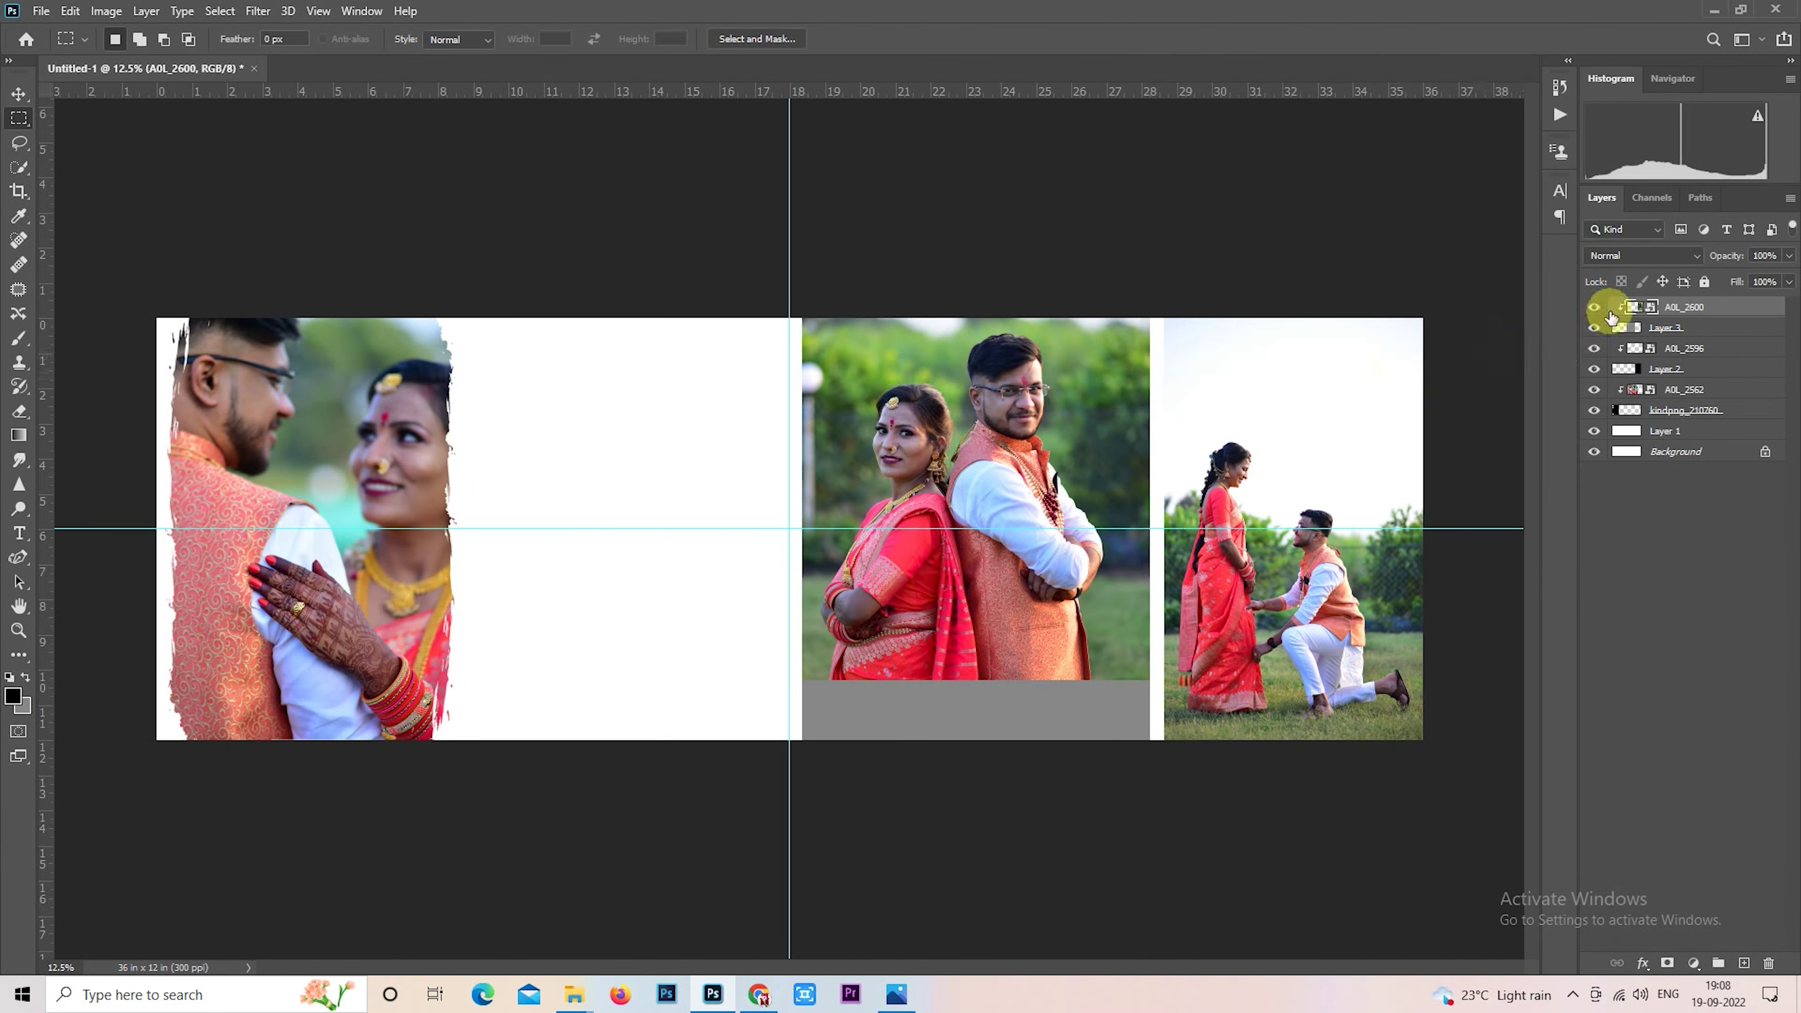
click(1652, 257)
click(1631, 255)
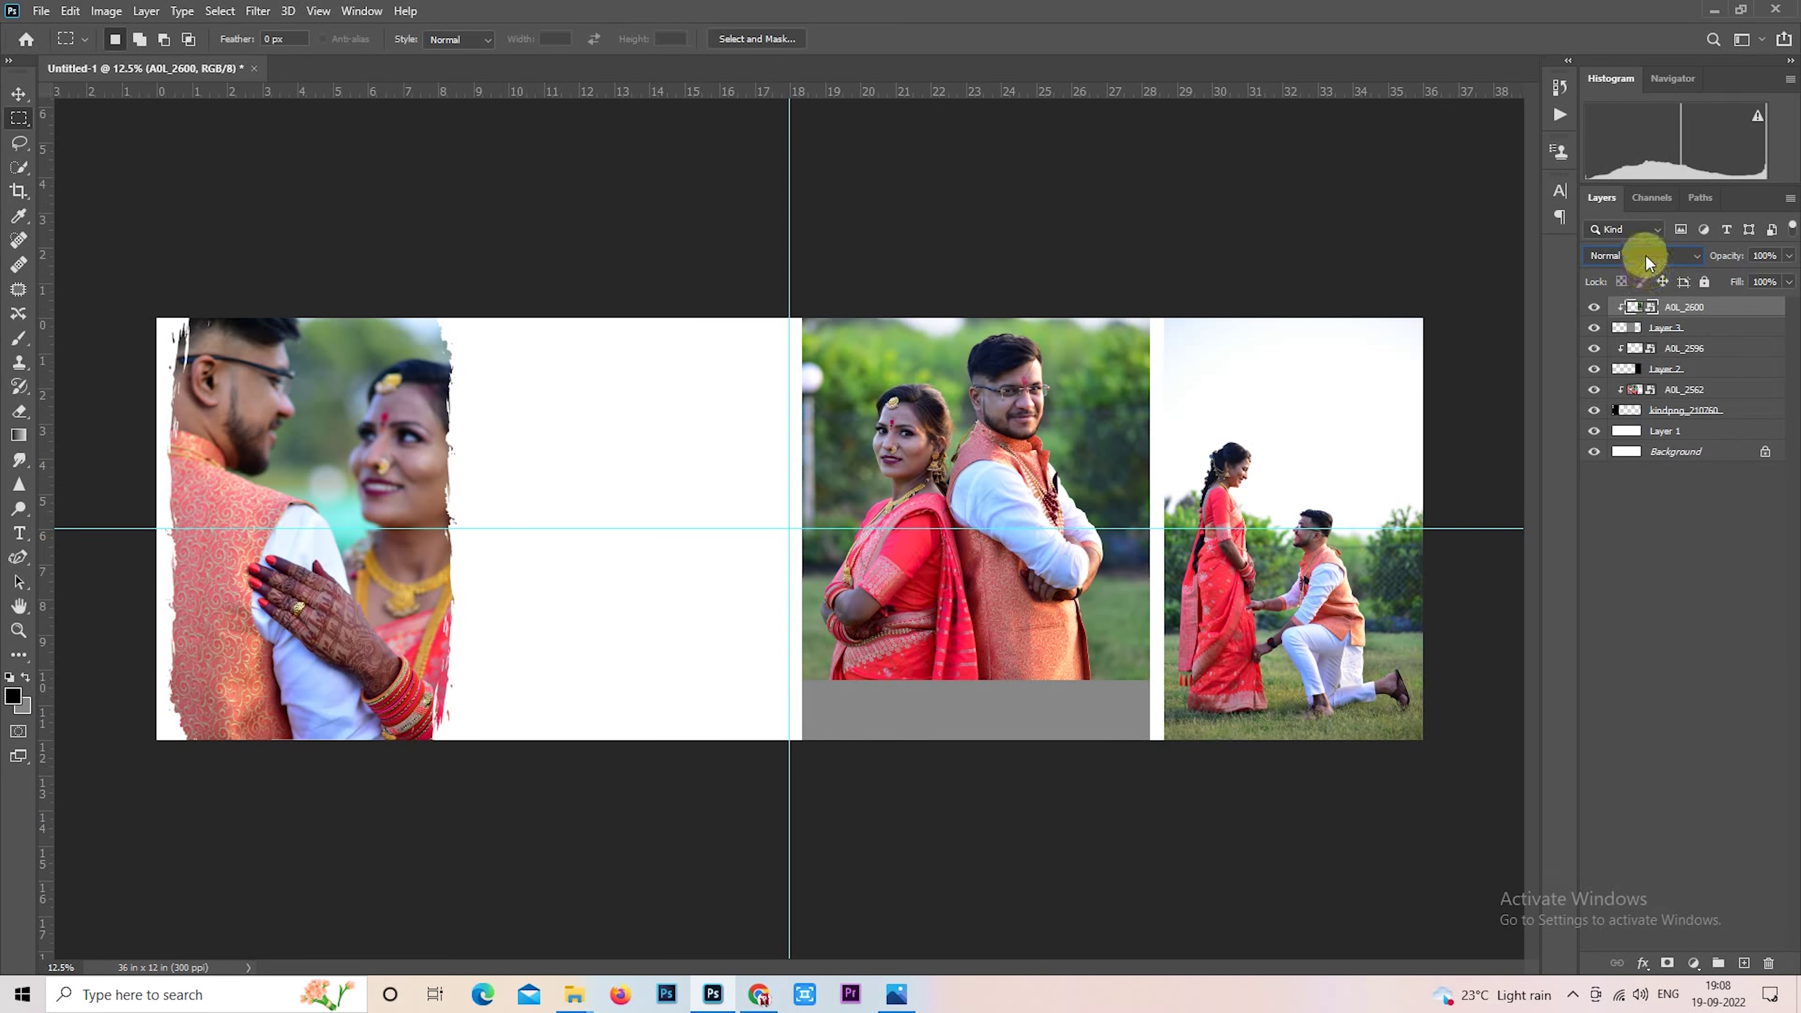
click(1642, 708)
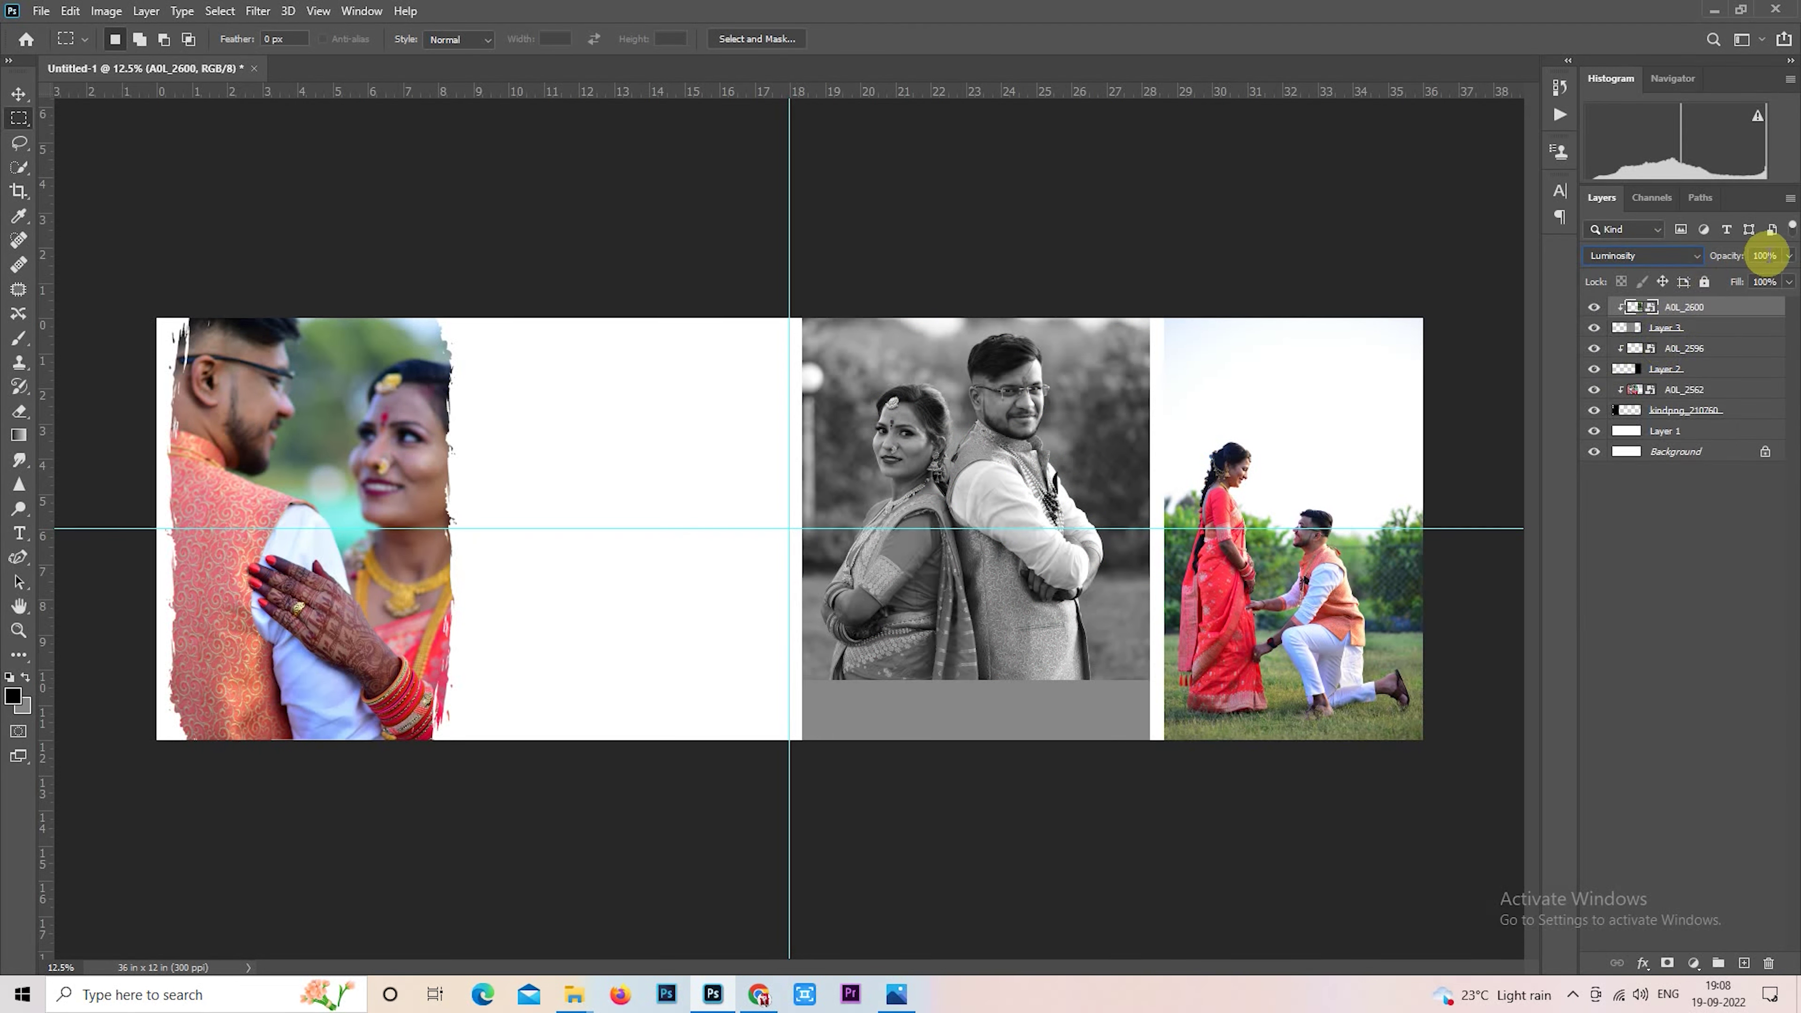
text(50)
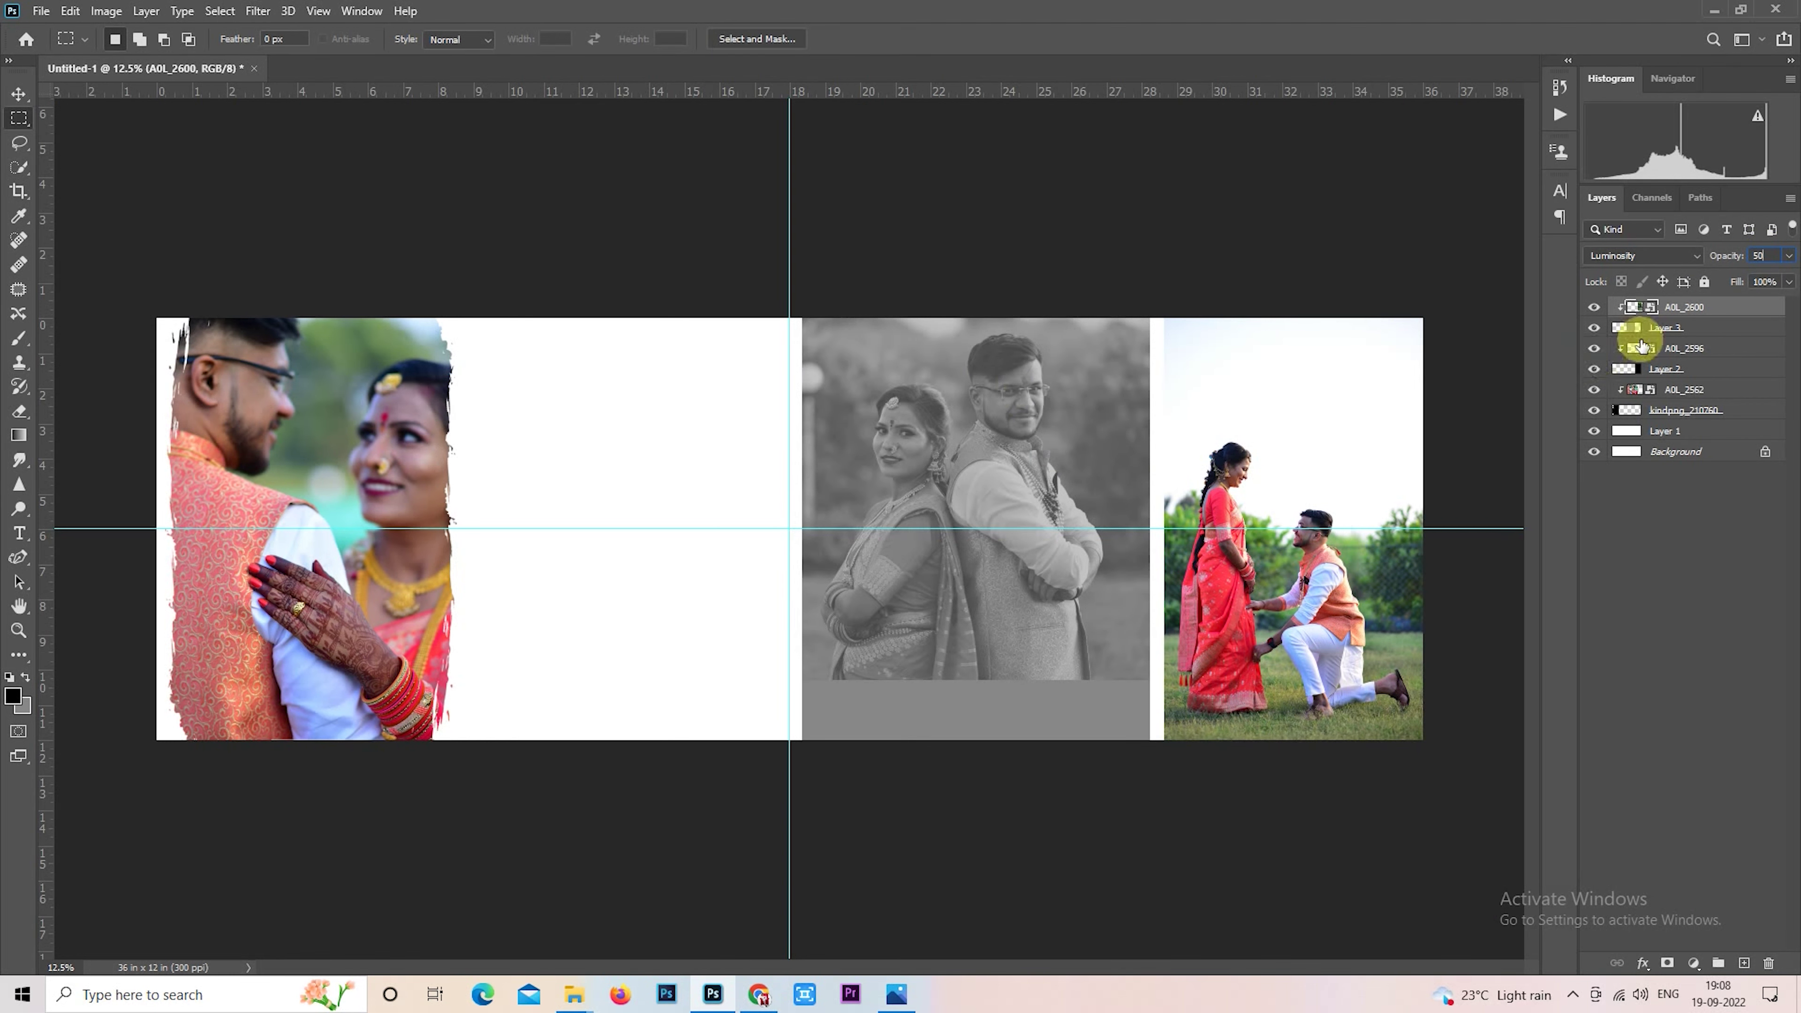
Step: Nudge the grayscale photo slightly right and scale it down to 83.20%
right_click(936, 390)
click(1075, 653)
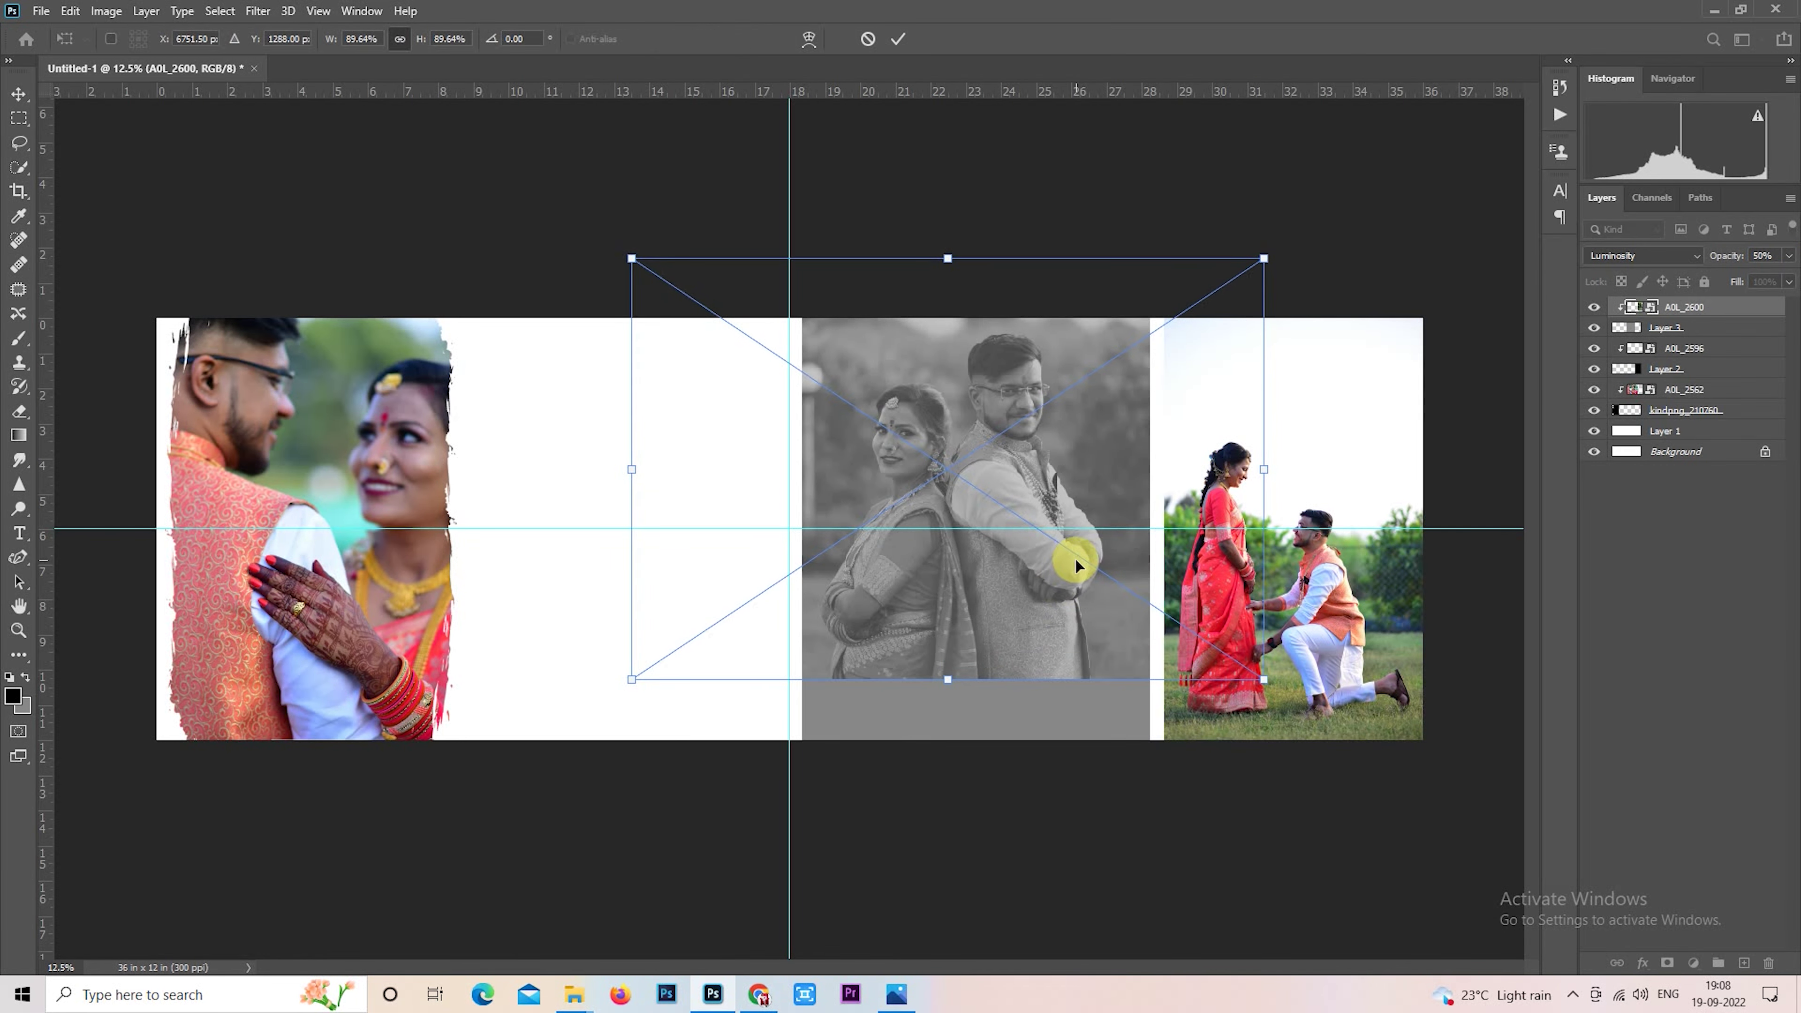
drag(1075, 559, 1085, 557)
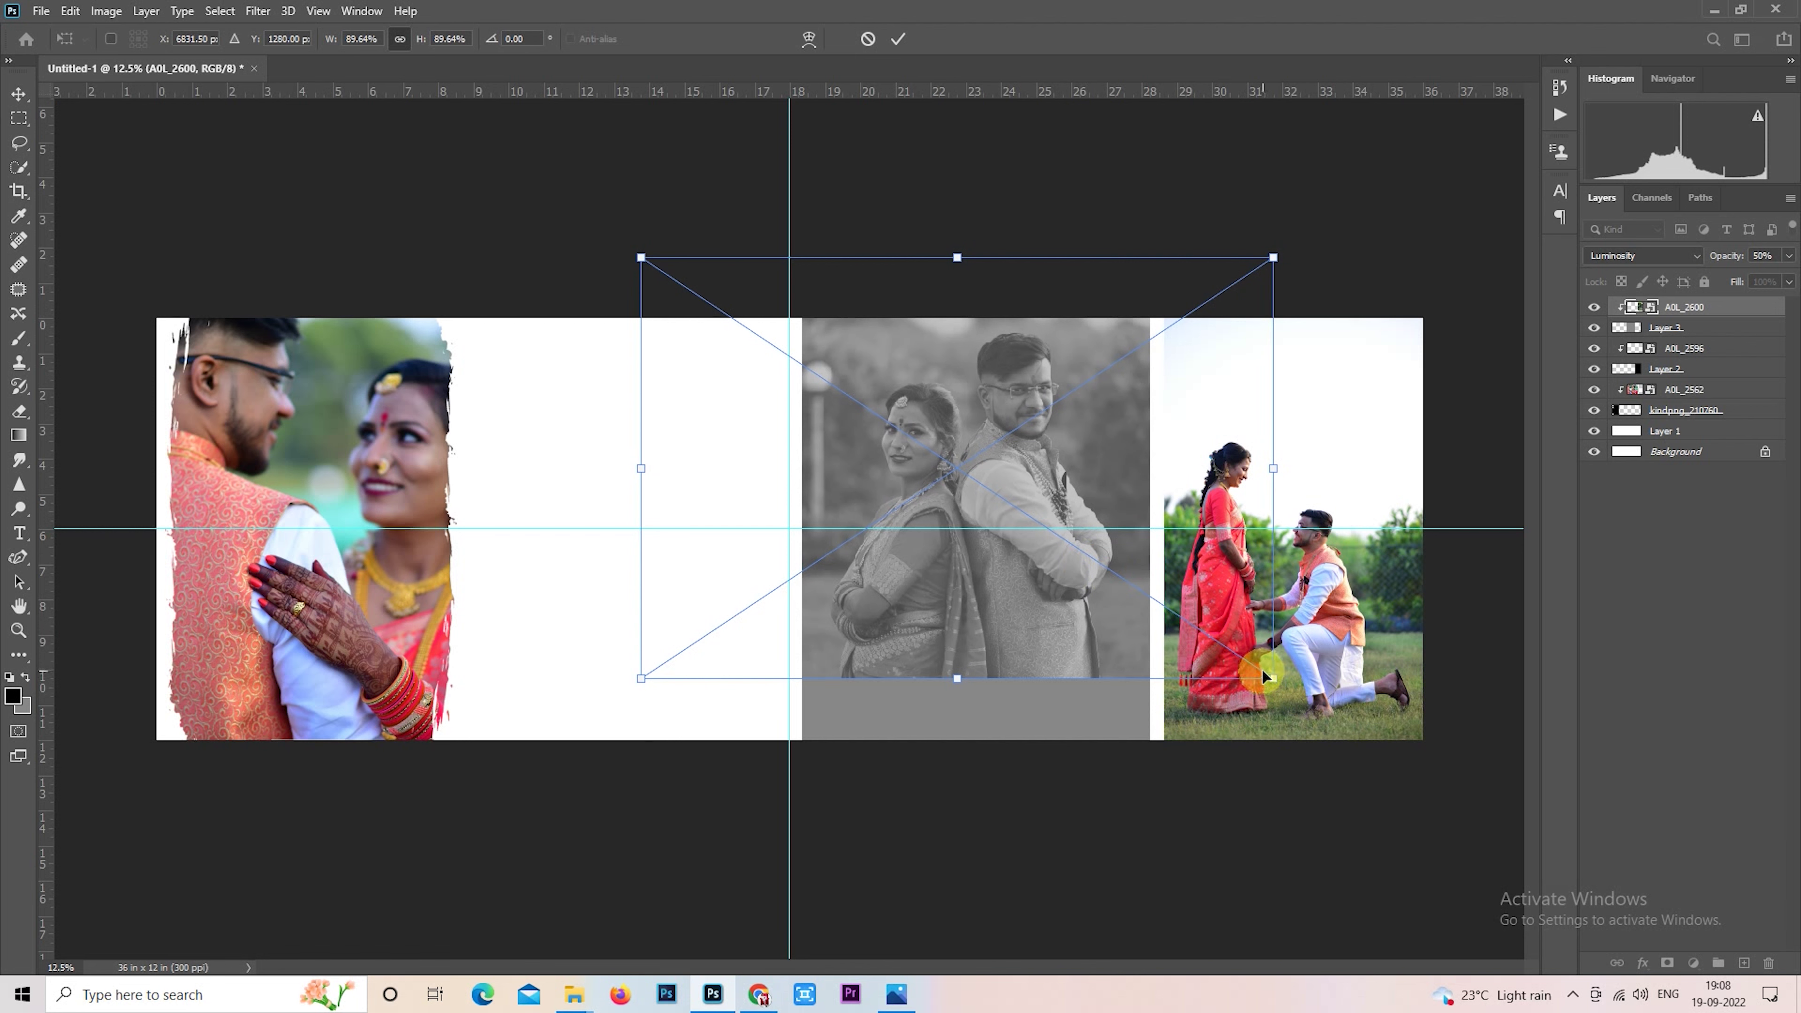
drag(1262, 670, 1204, 579)
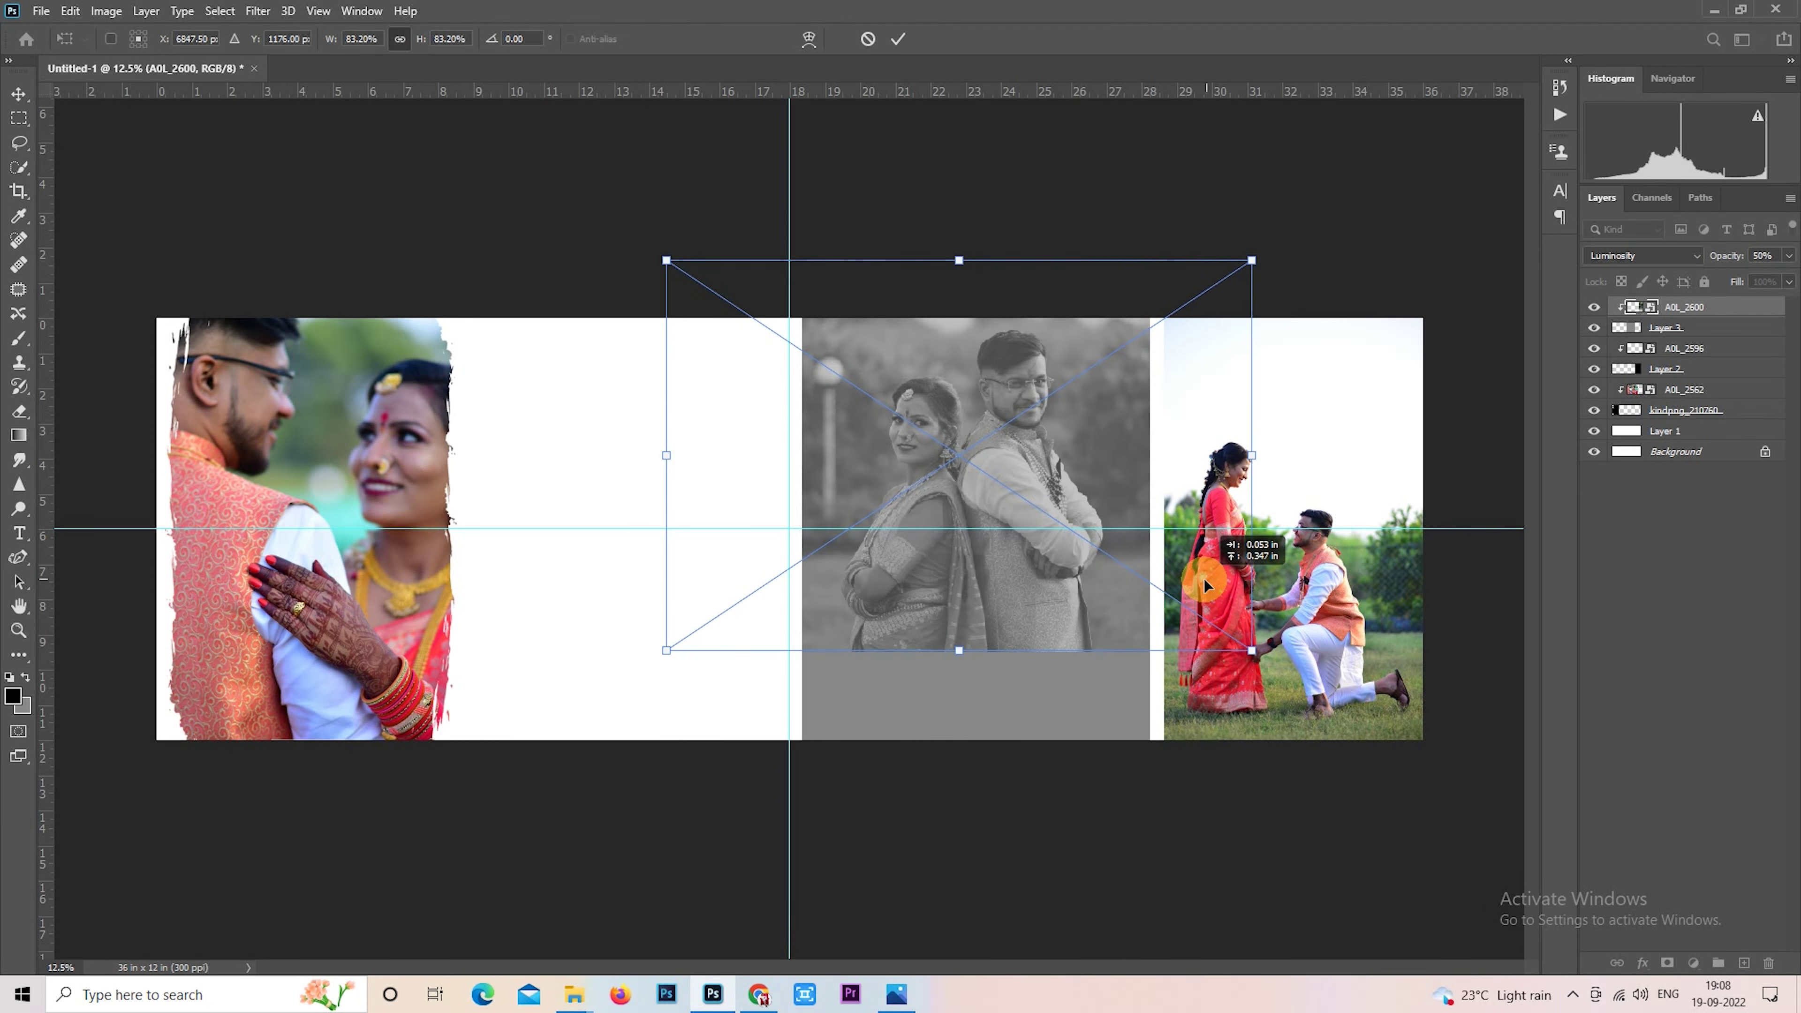
double_click(1203, 576)
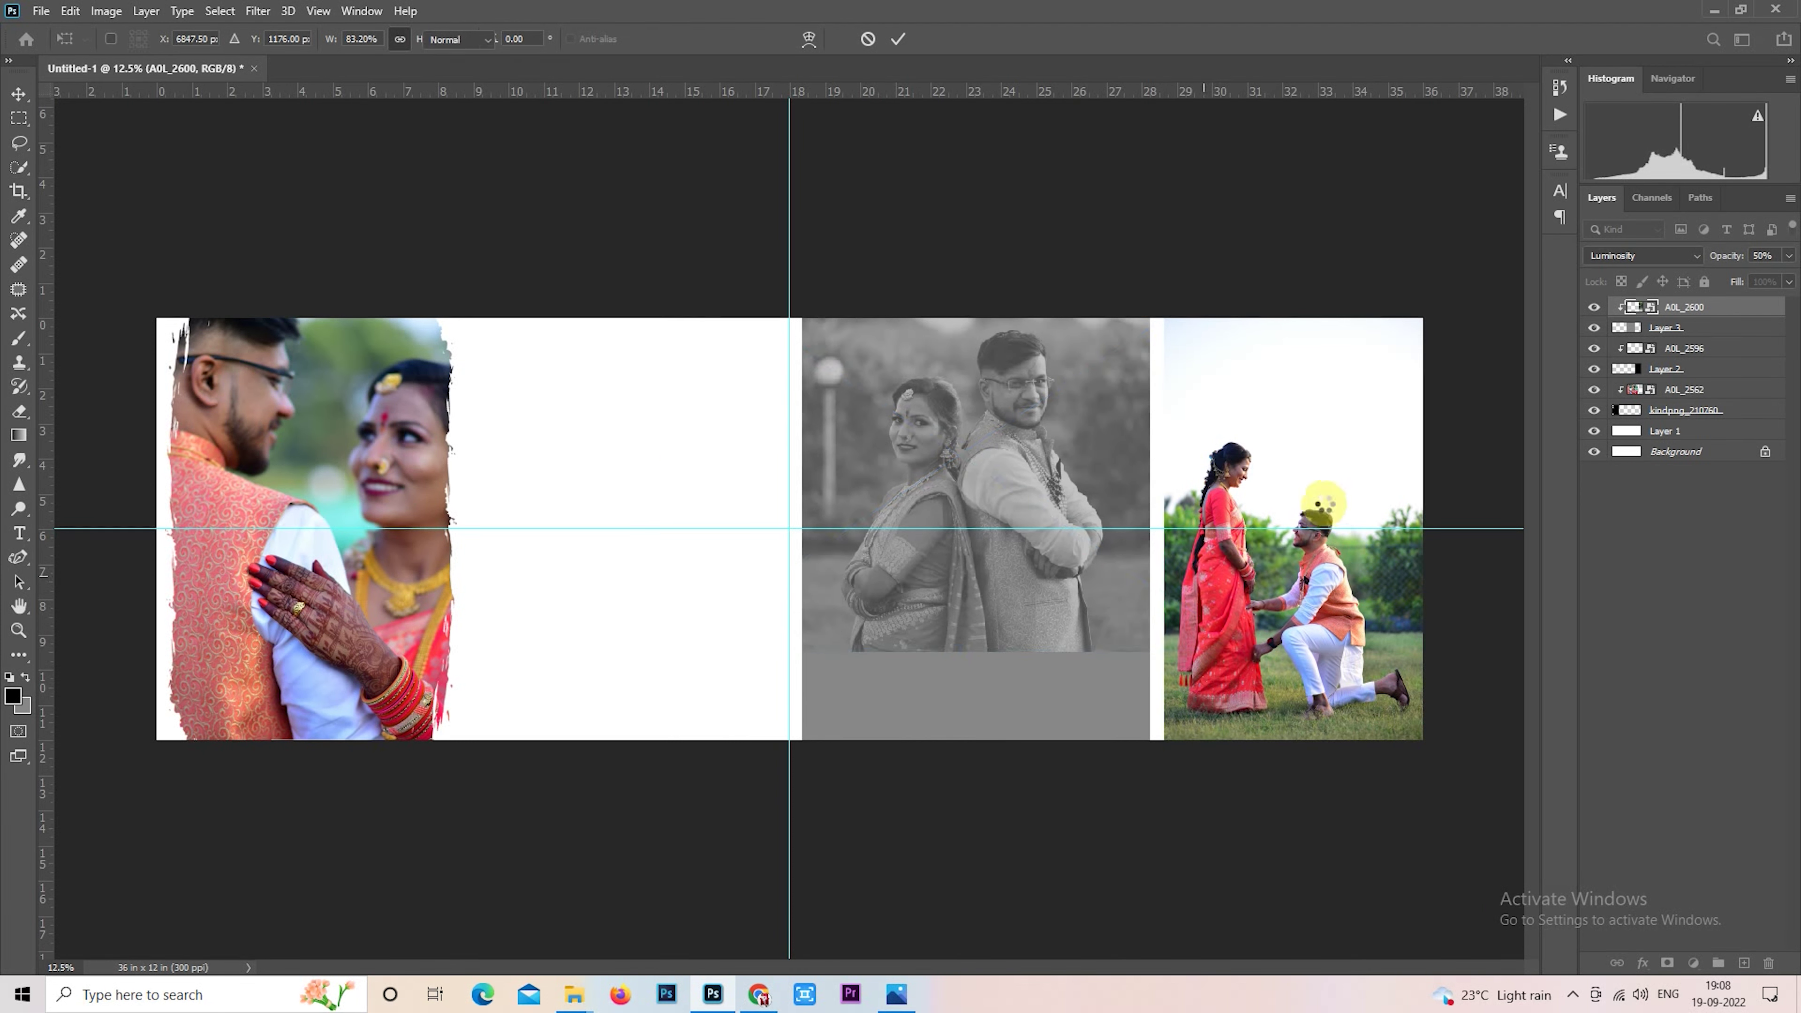
Step: Add a new layer and stamp a large black brush dot on the middle photo
click(1744, 964)
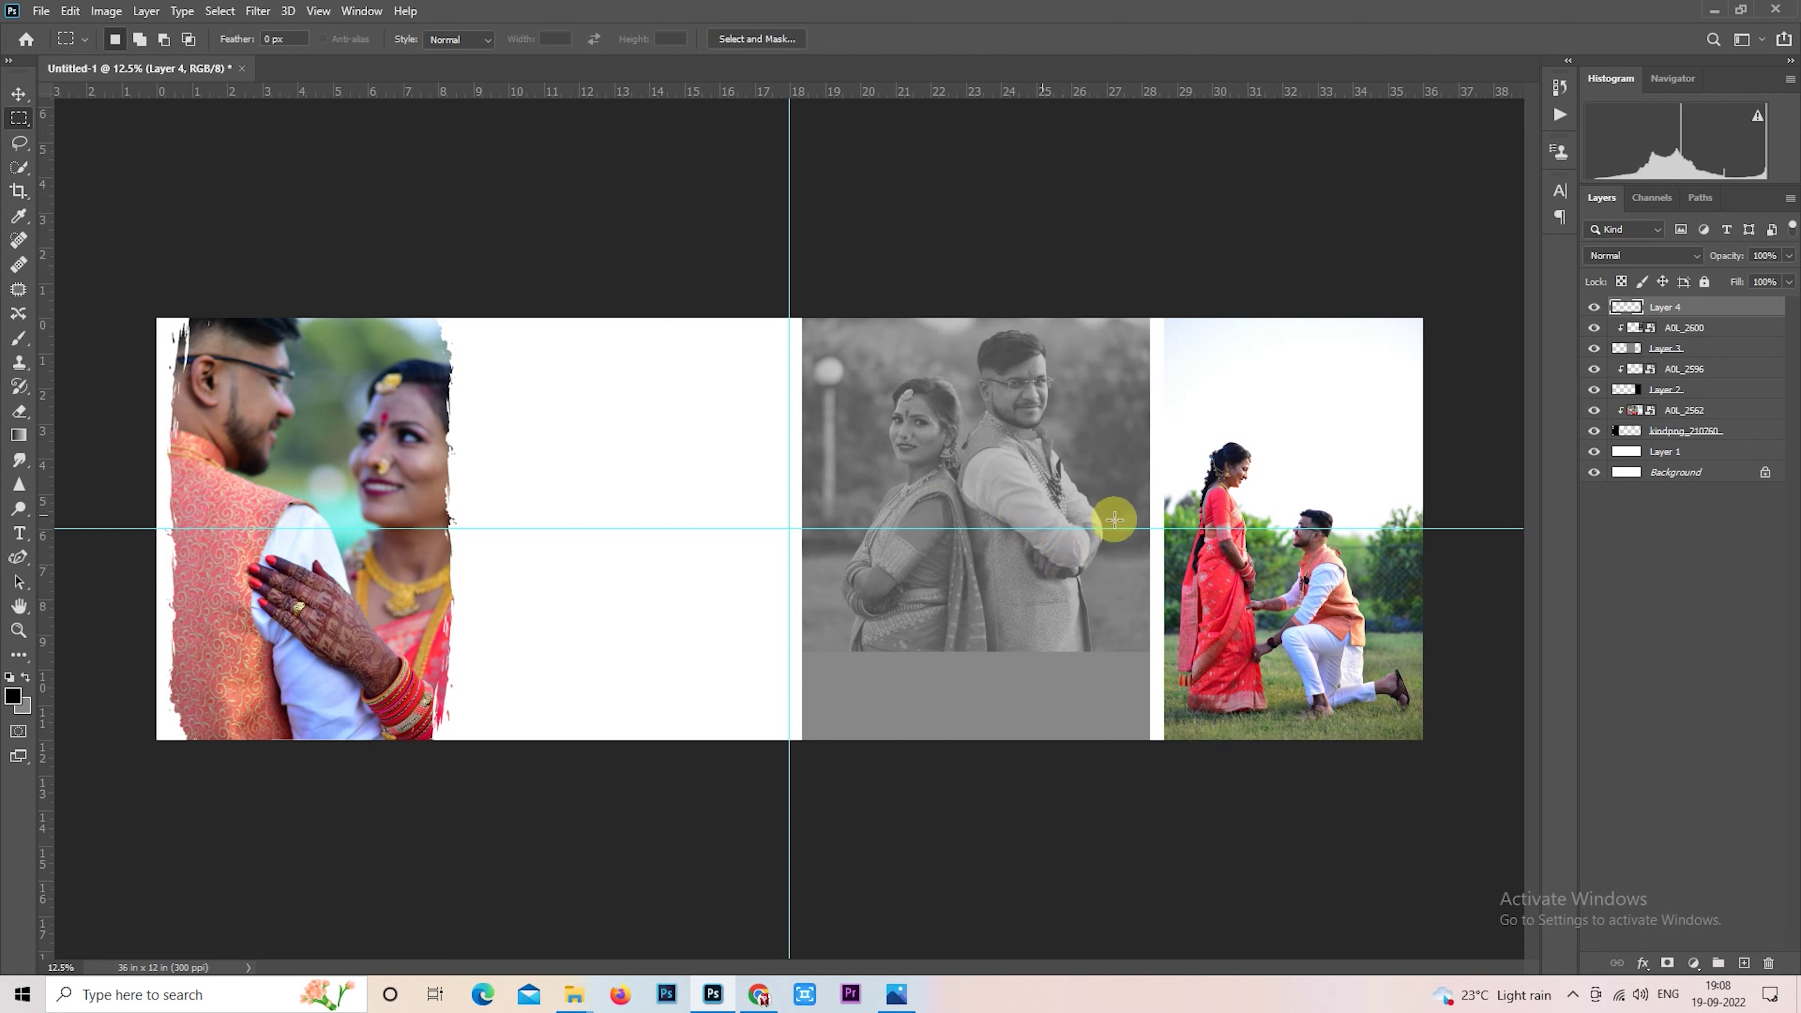
click(14, 341)
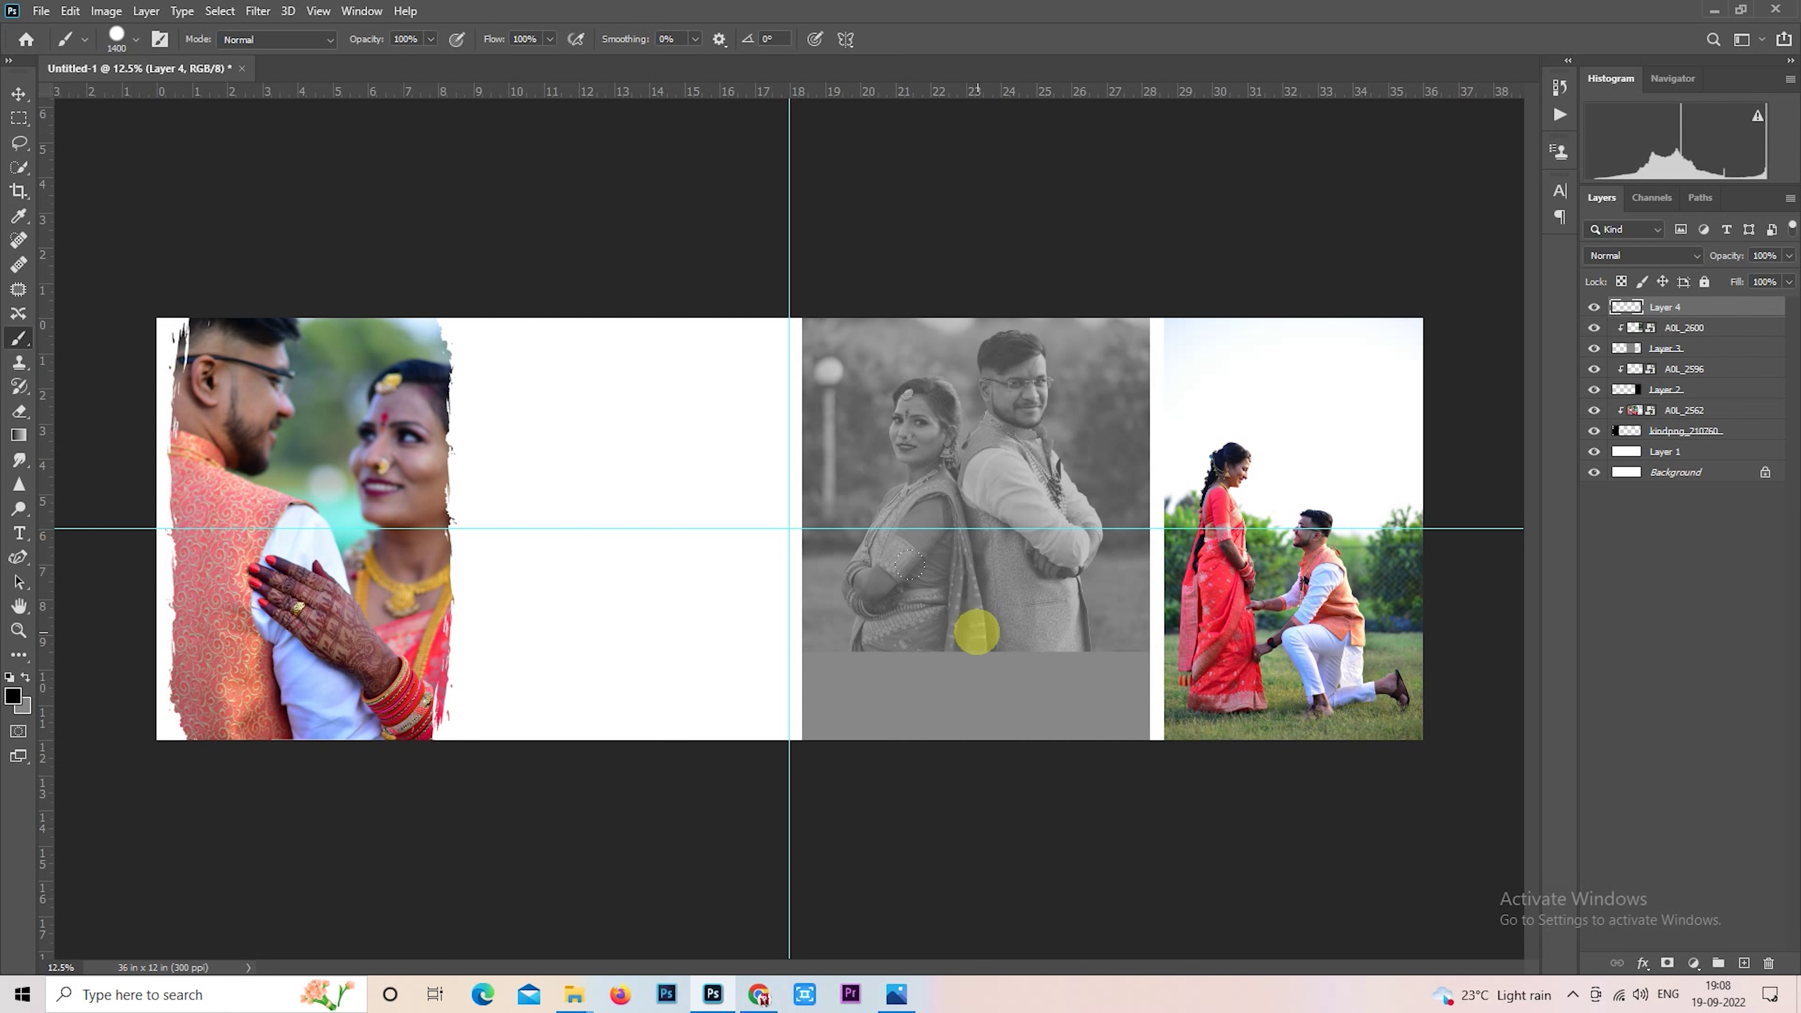
click(977, 631)
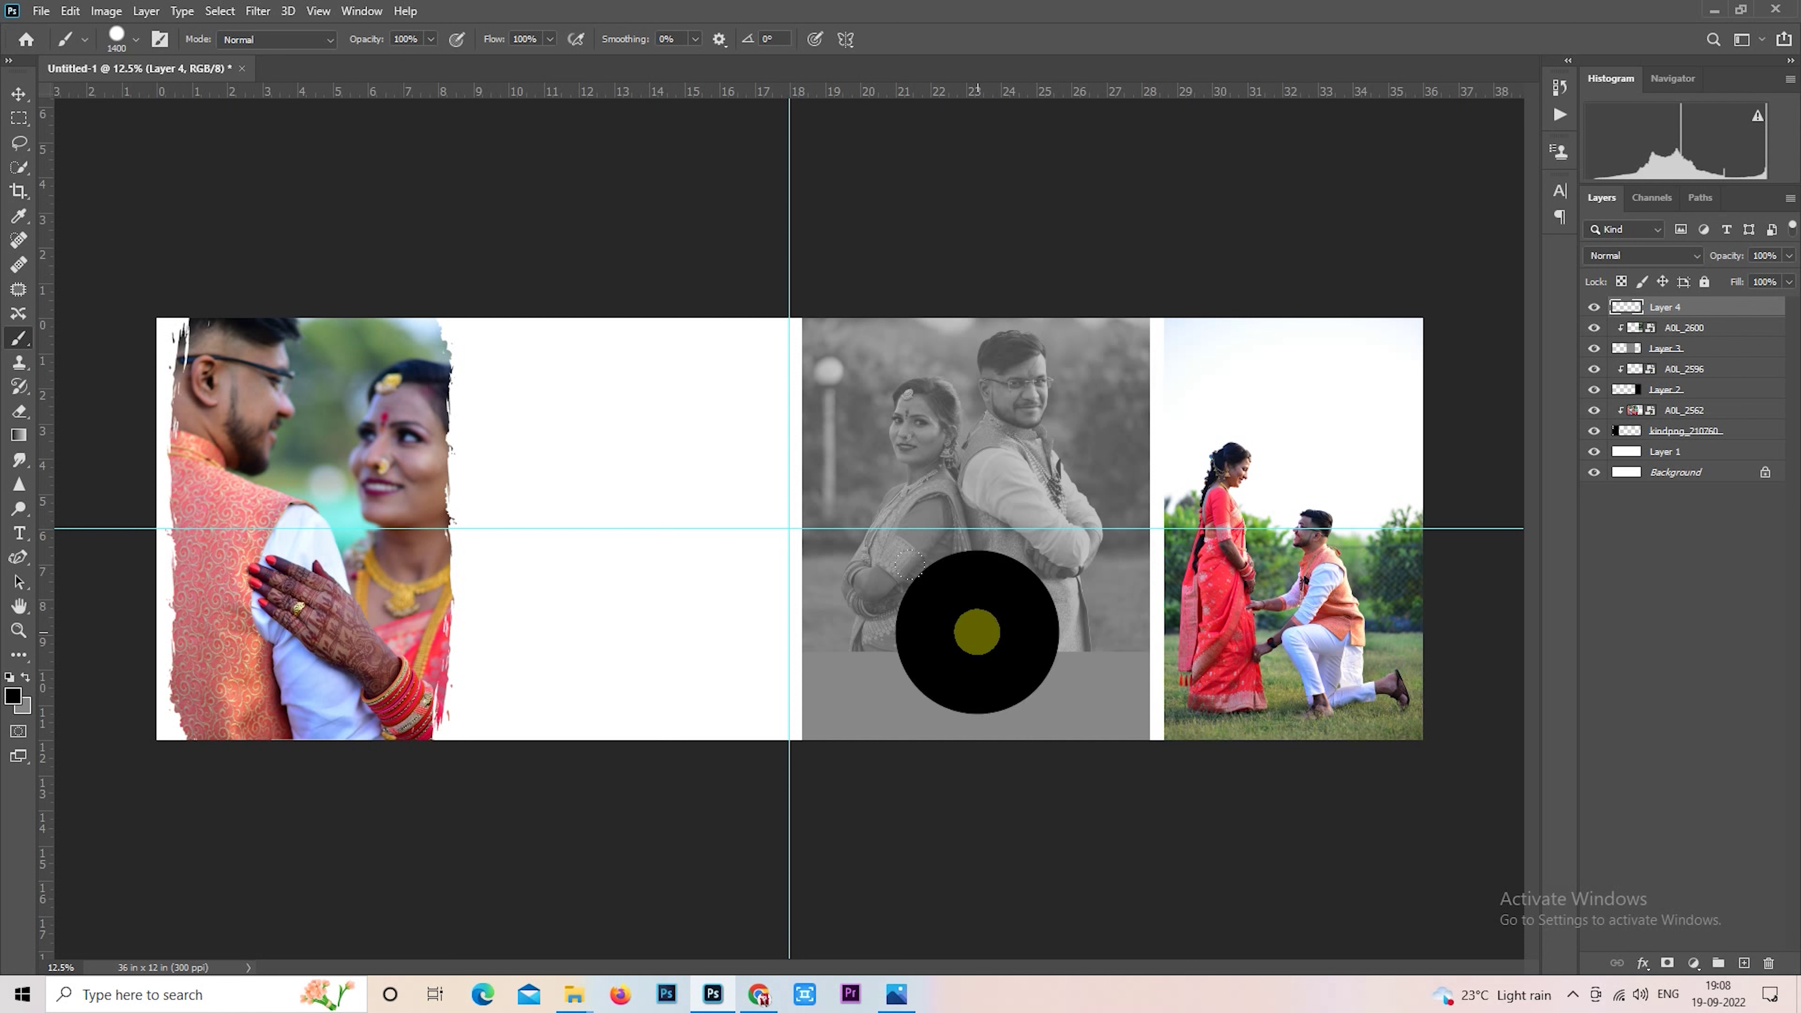
Step: Enlarge the black circle to about 109%, nudge it right, and give it a white 10 px stroke
click(23, 119)
right_click(970, 598)
click(1056, 748)
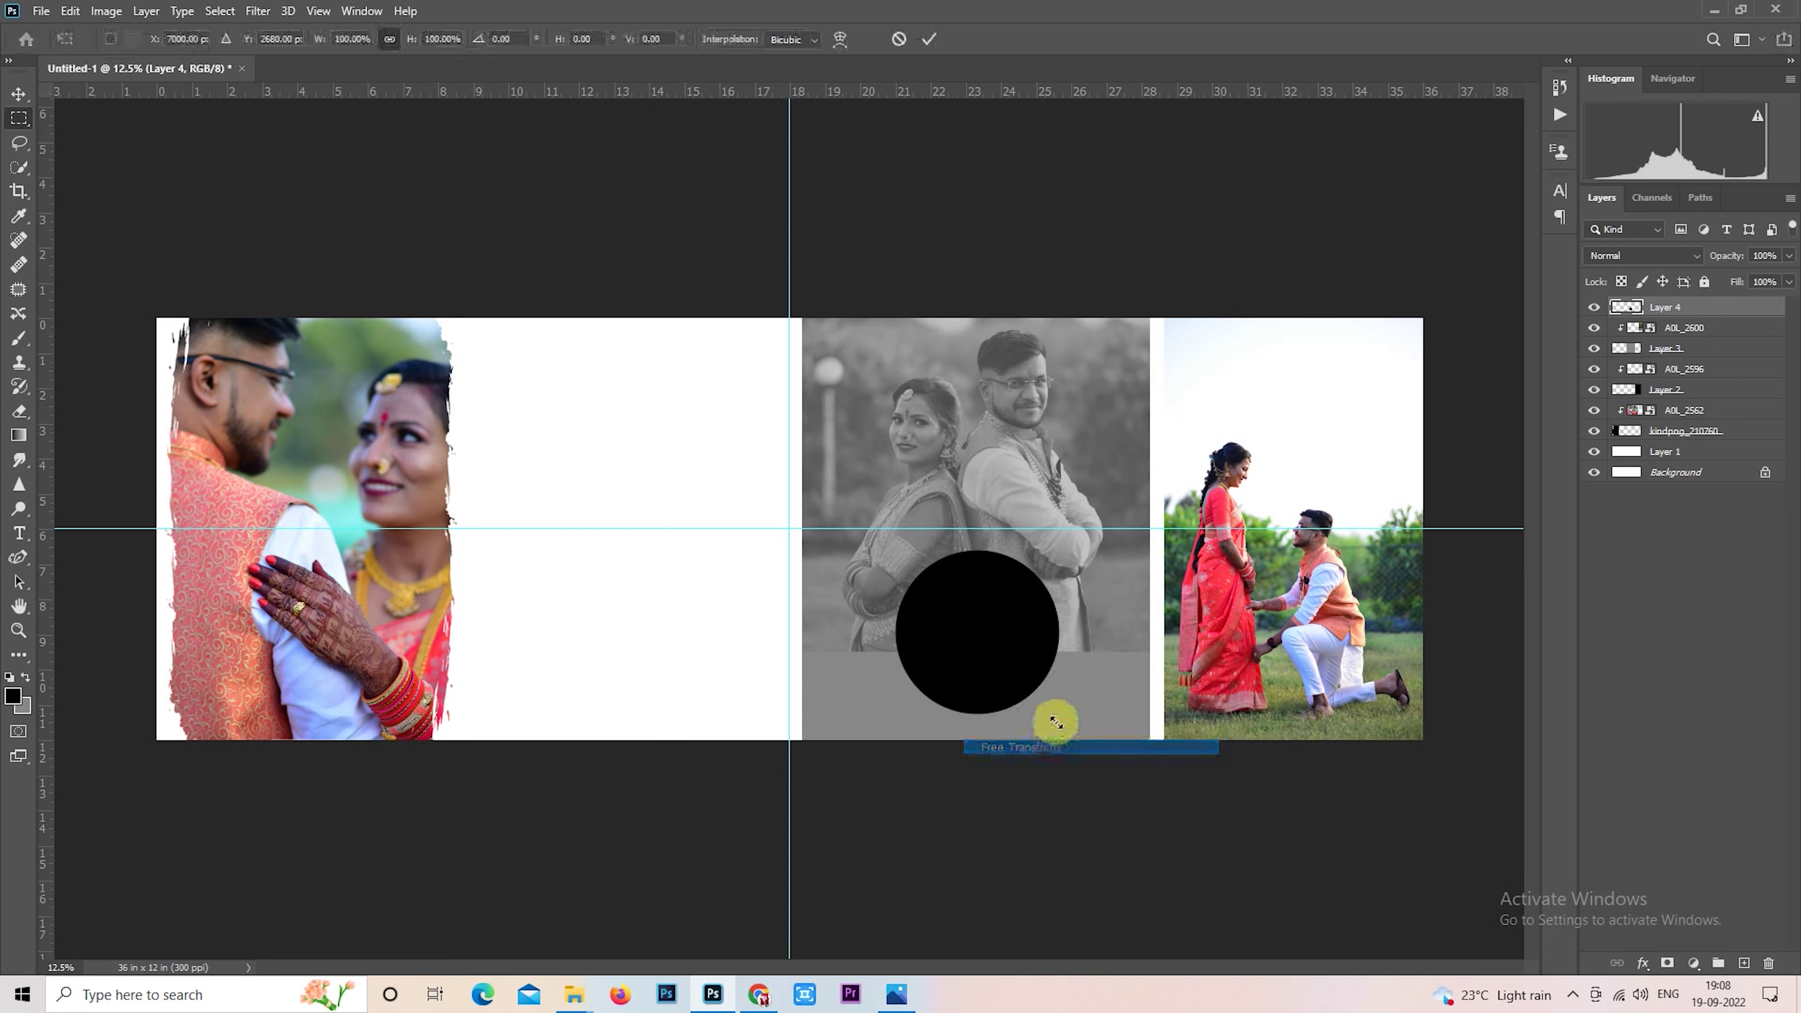
drag(1057, 708, 1045, 681)
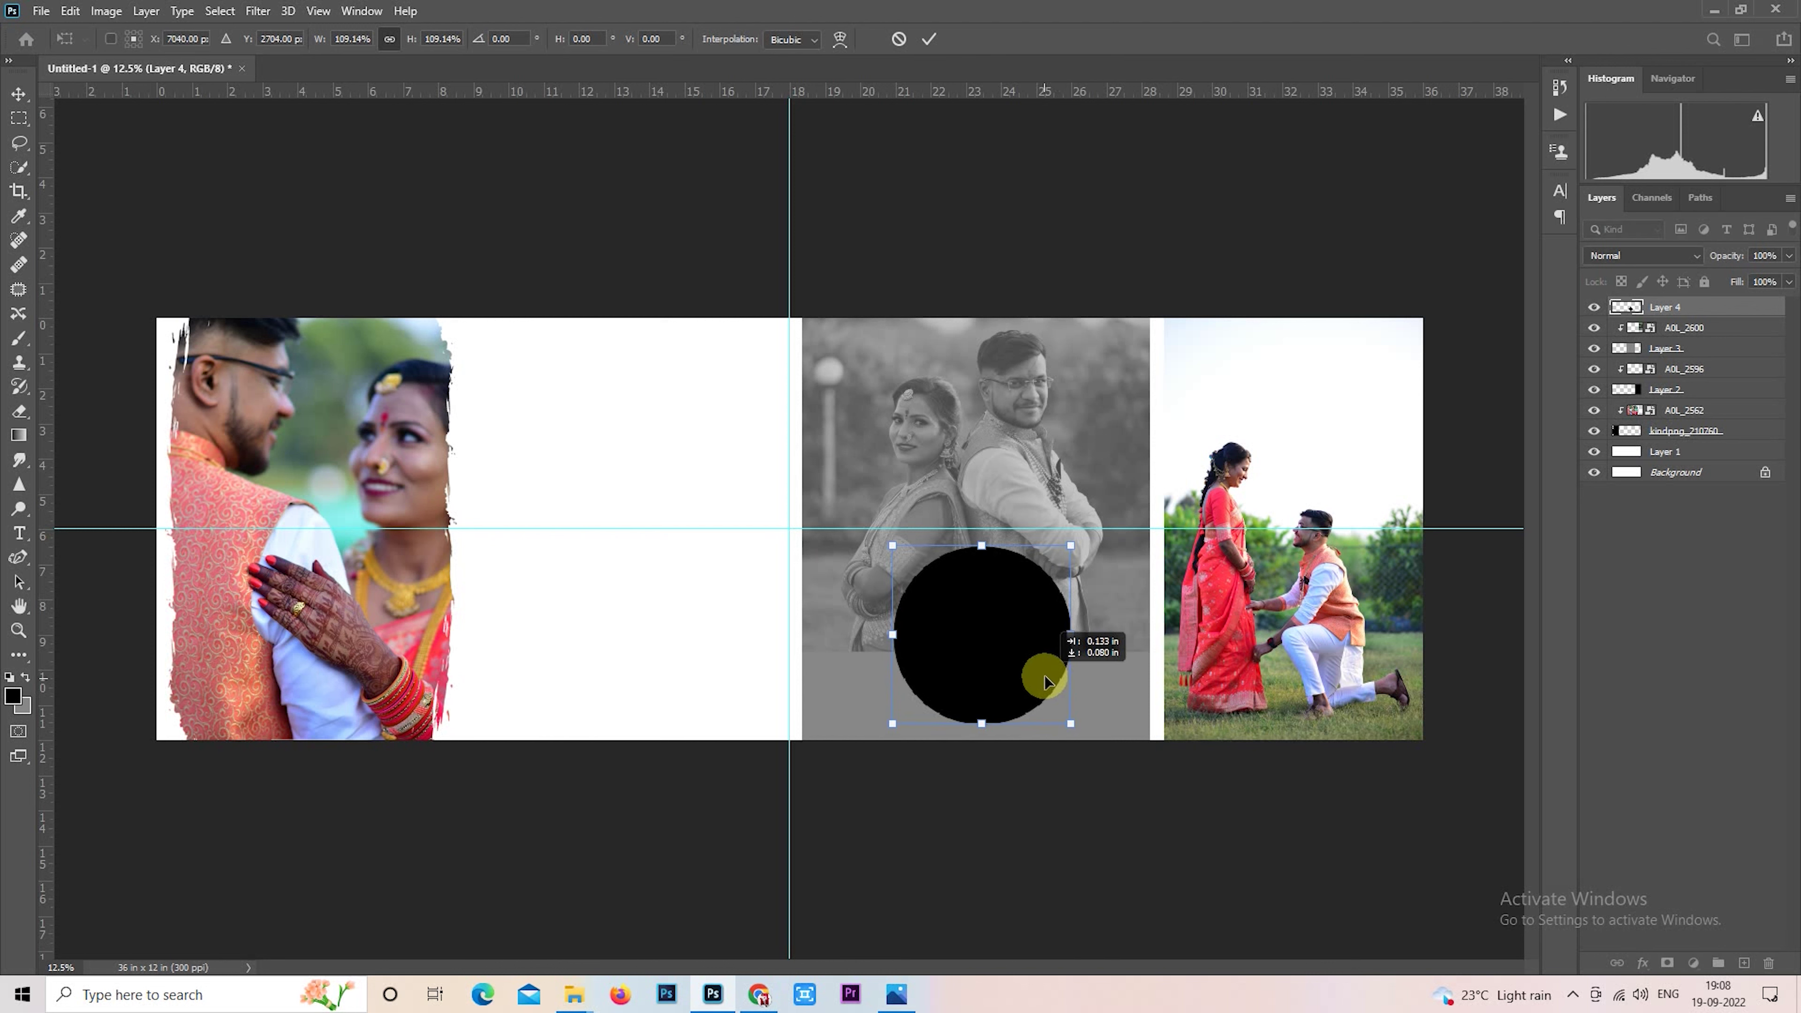
key(Return)
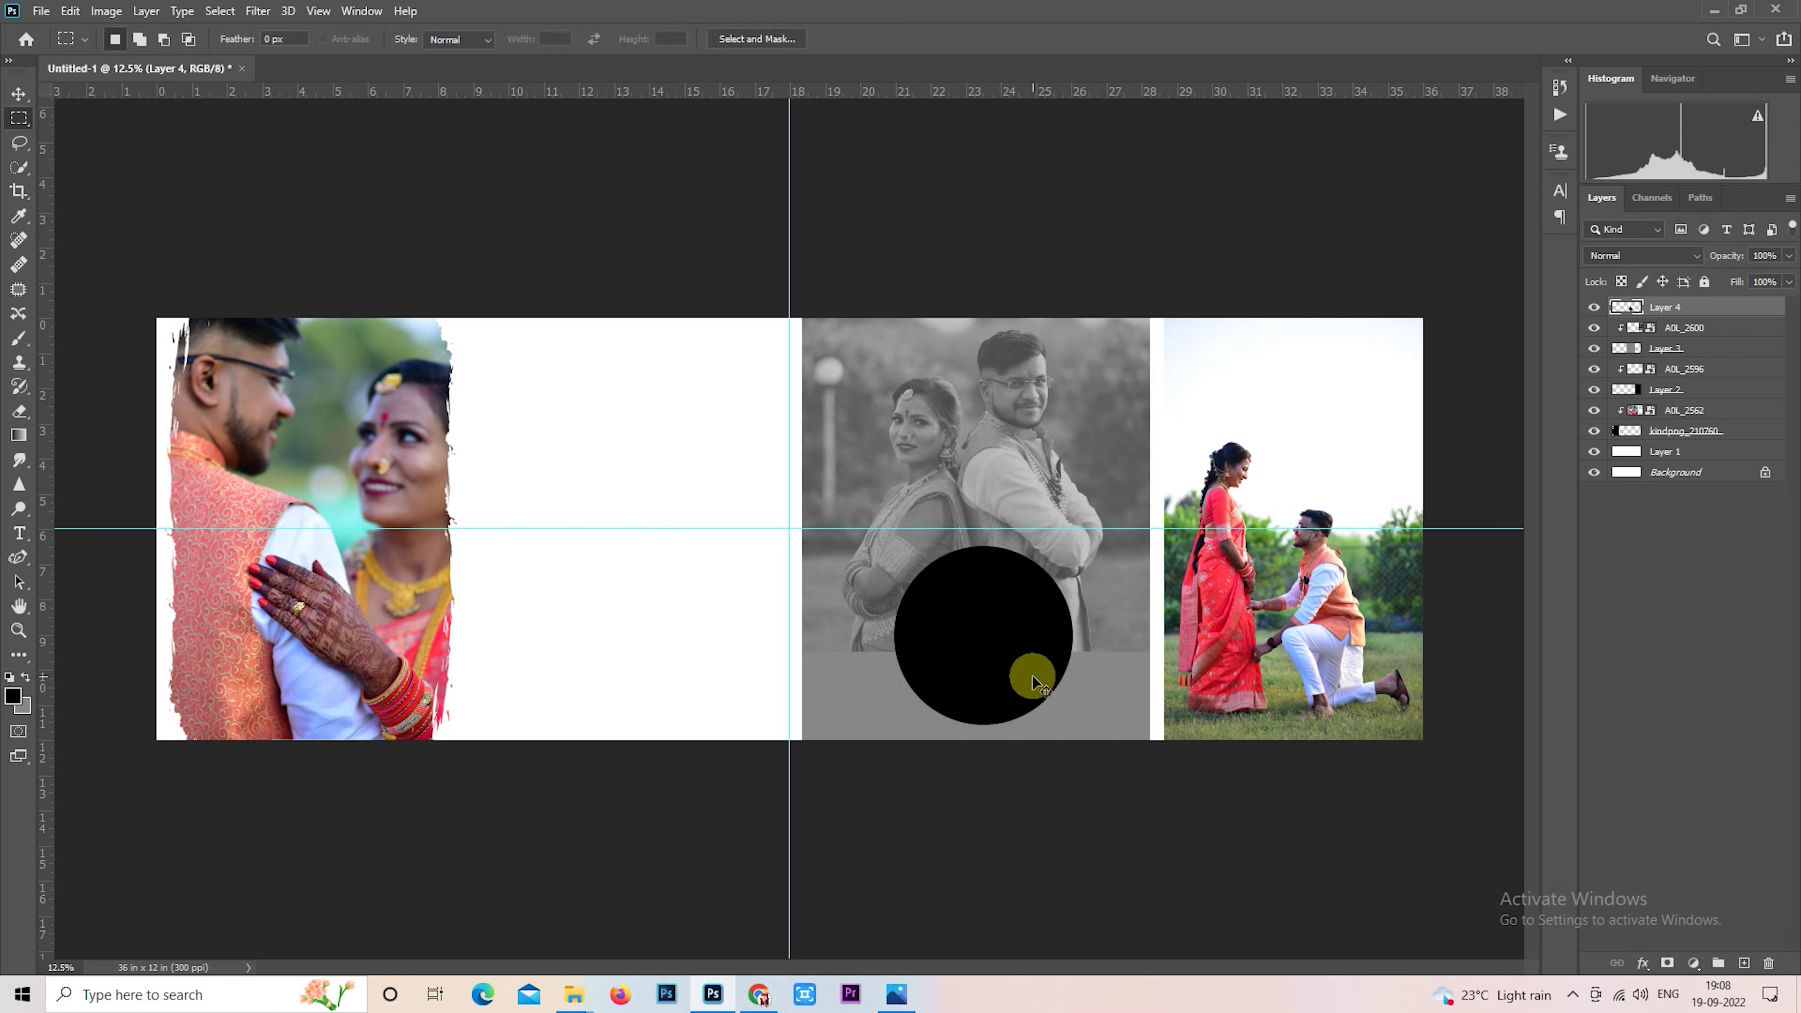
drag(1028, 683, 1032, 682)
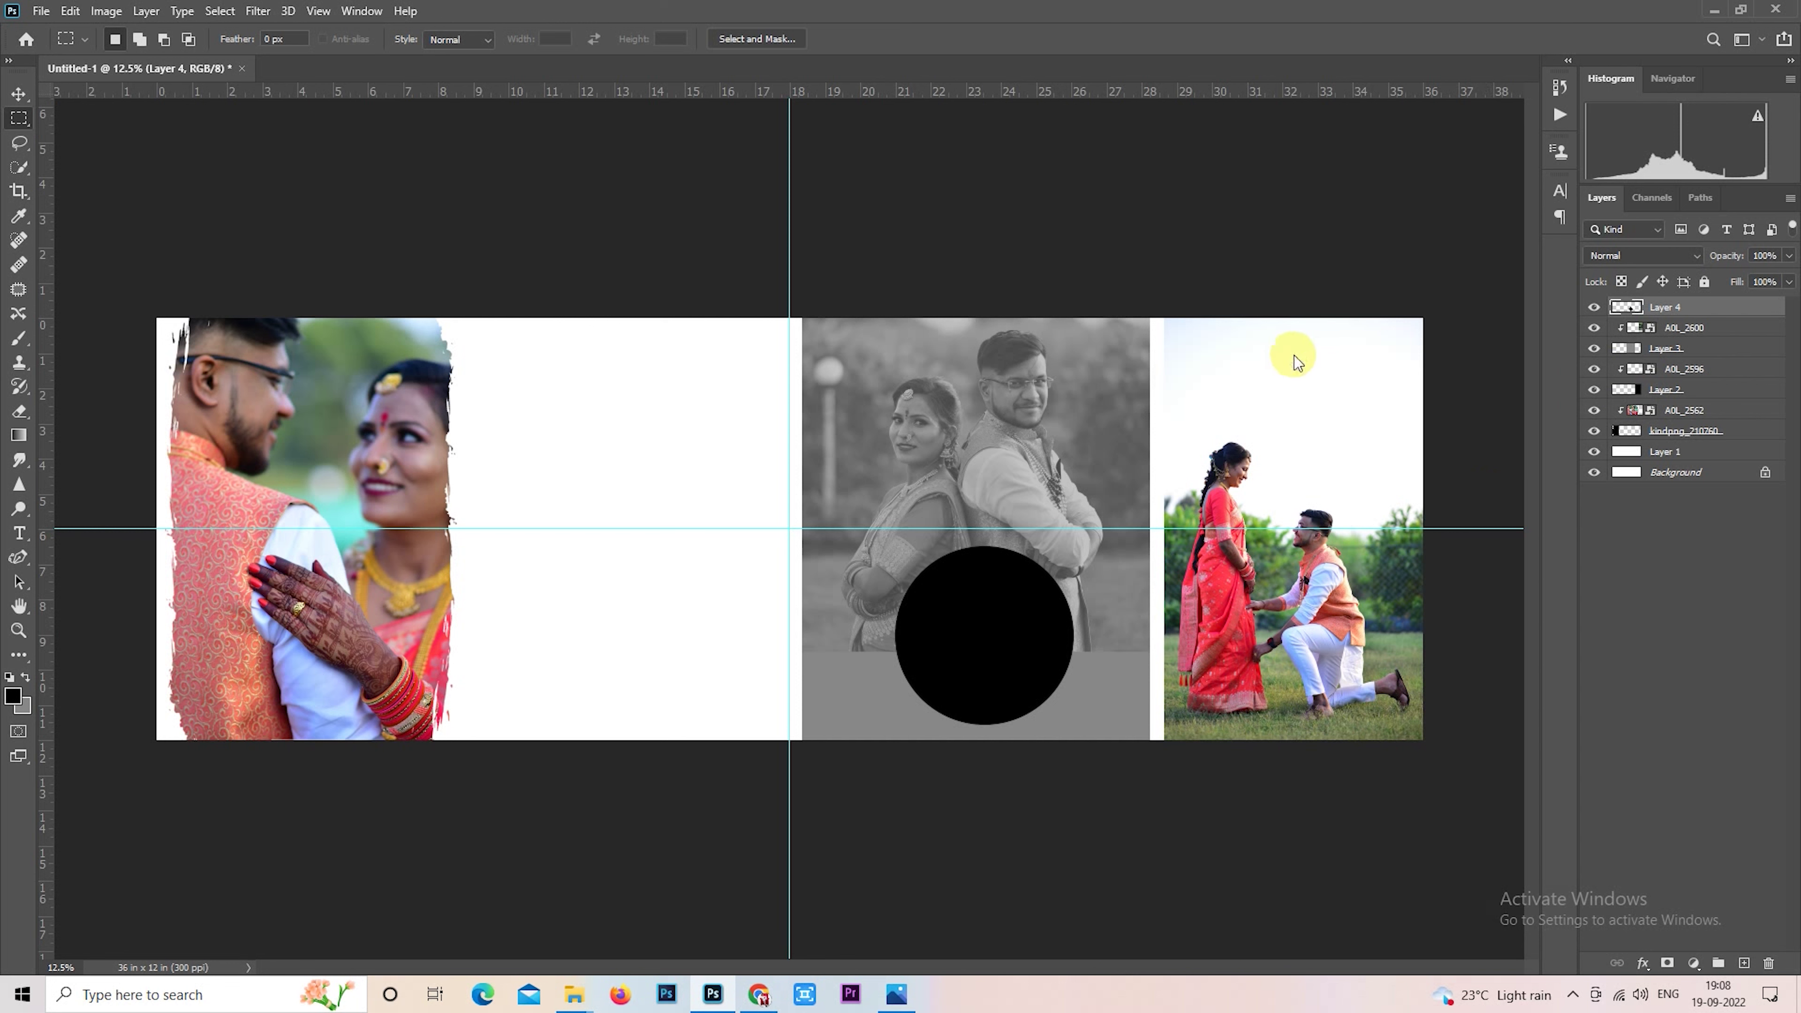
click(1156, 292)
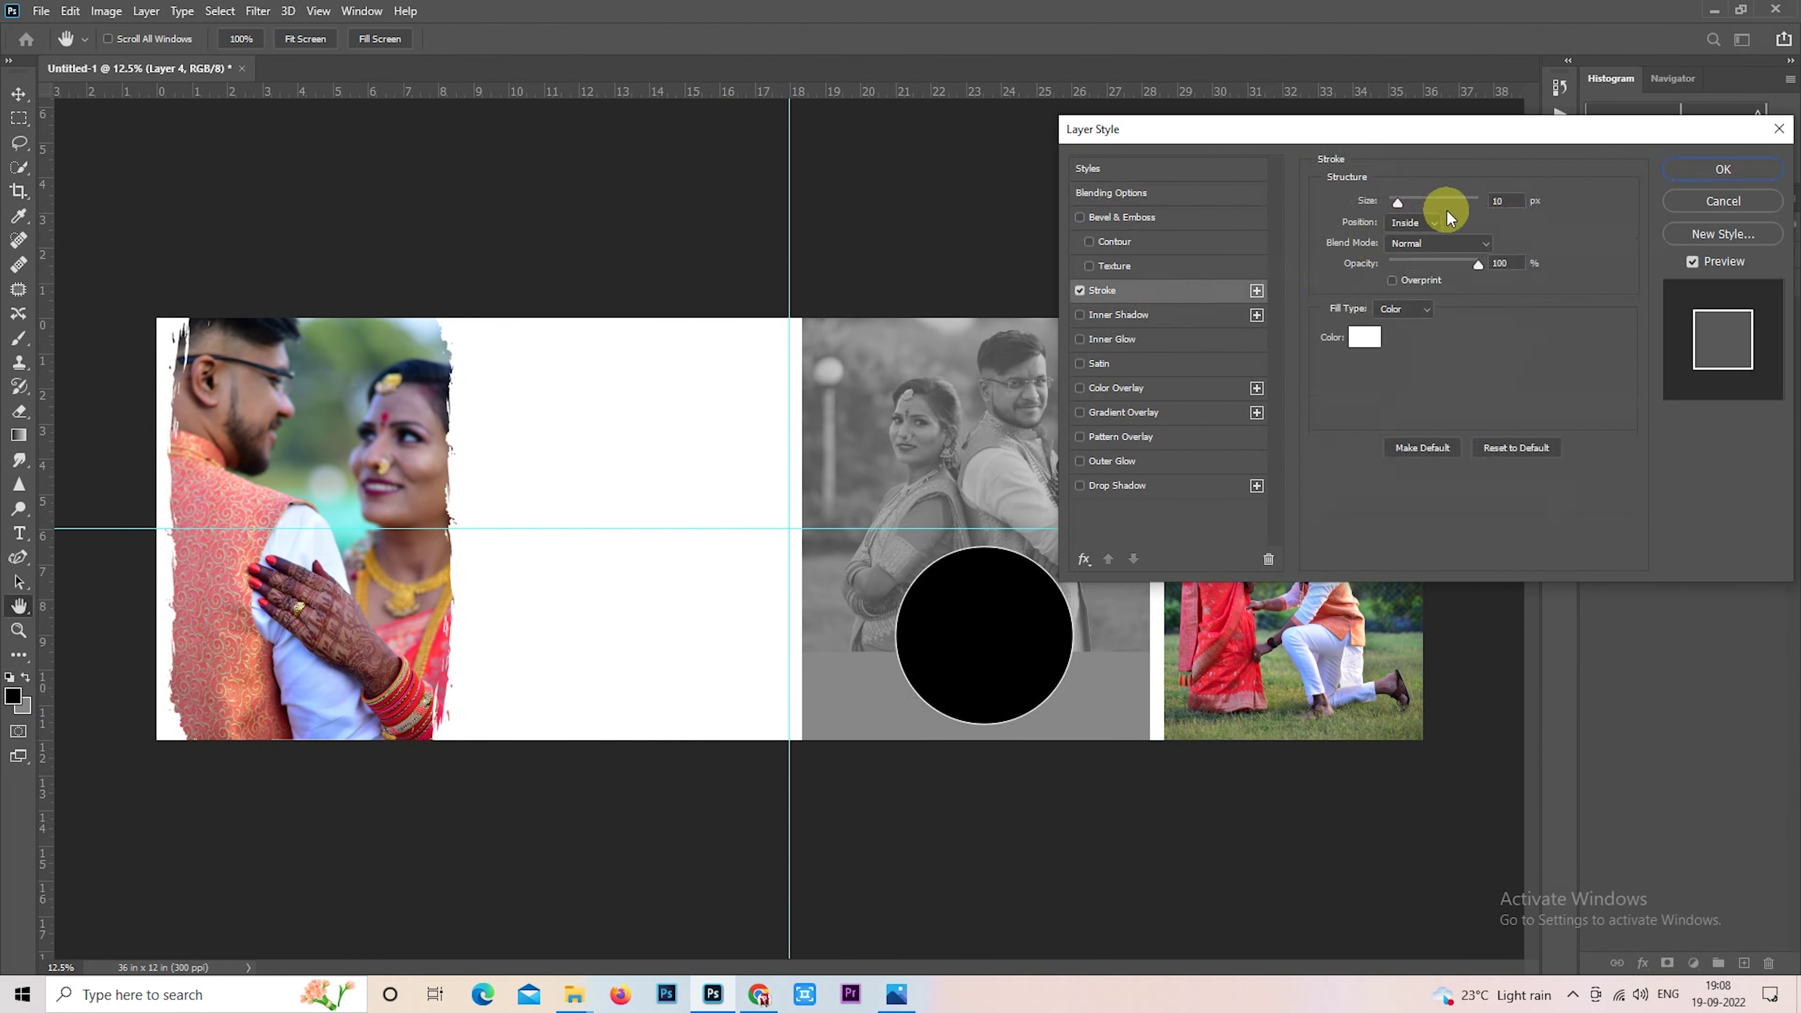
click(1722, 168)
mouse_move(572, 995)
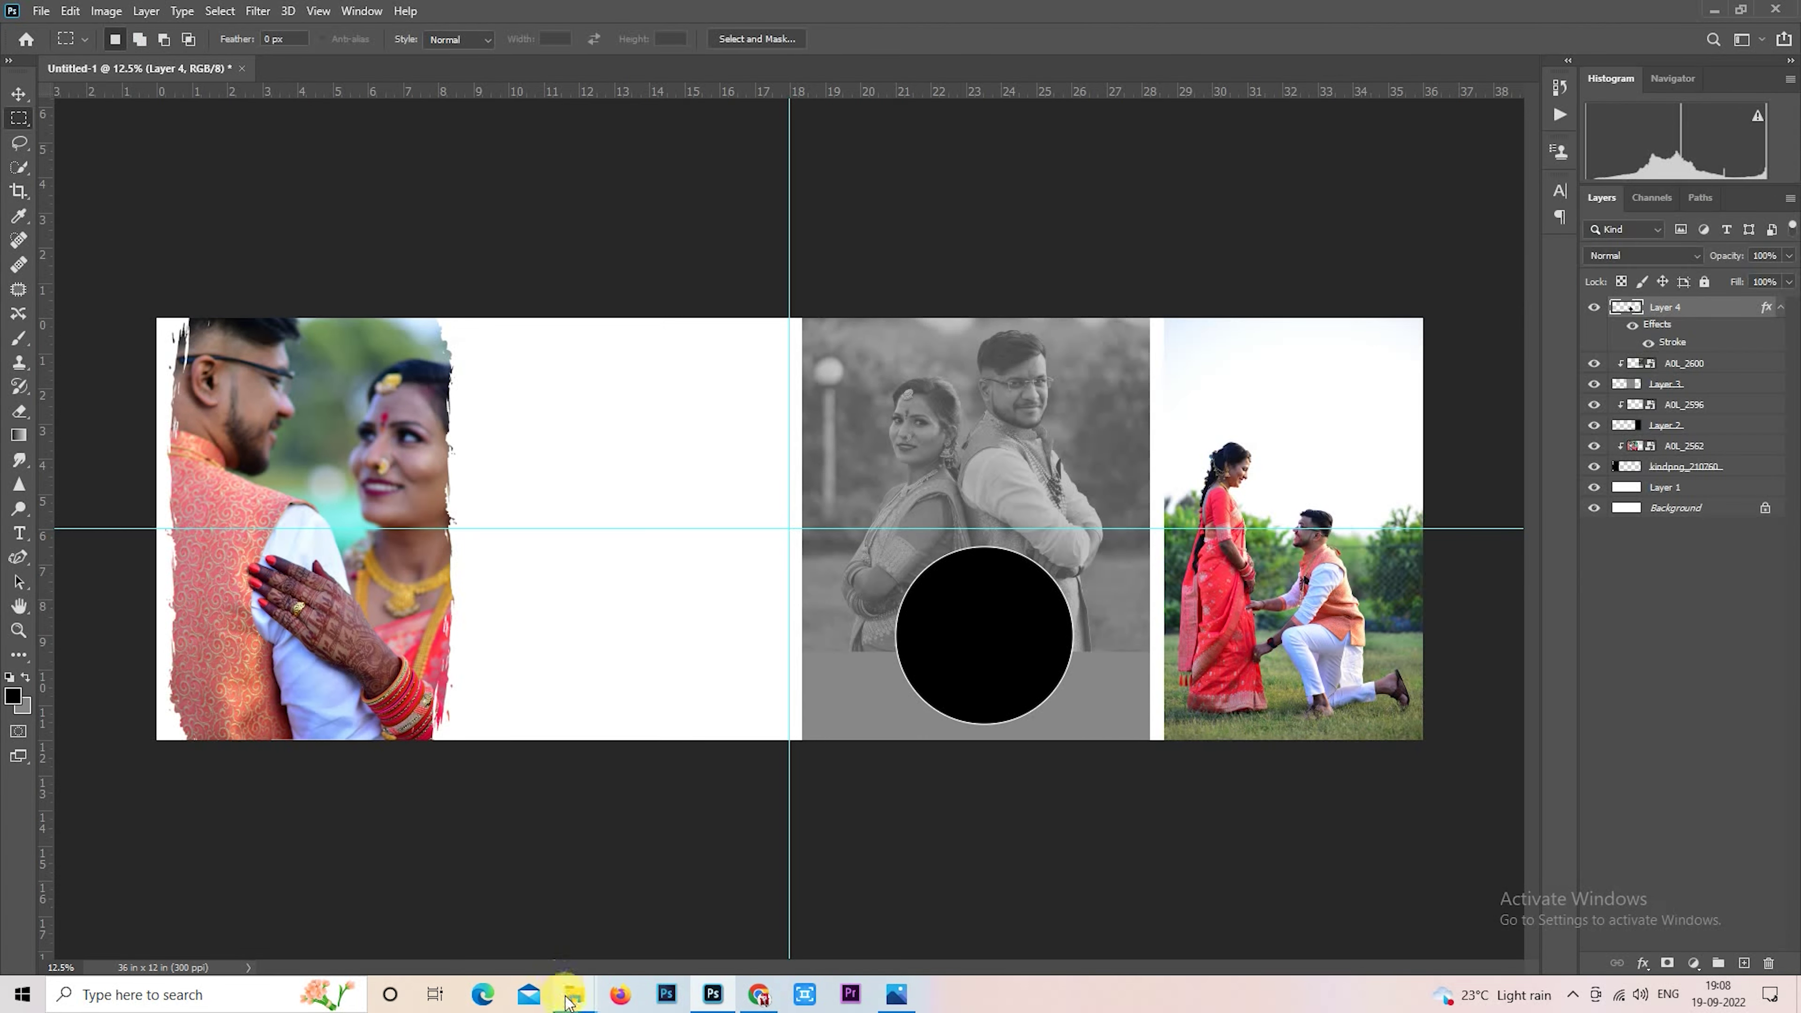
Step: Place the AOL_2603 photo into the spread, scale it down and move it over the circle
click(482, 905)
drag(295, 606, 1050, 597)
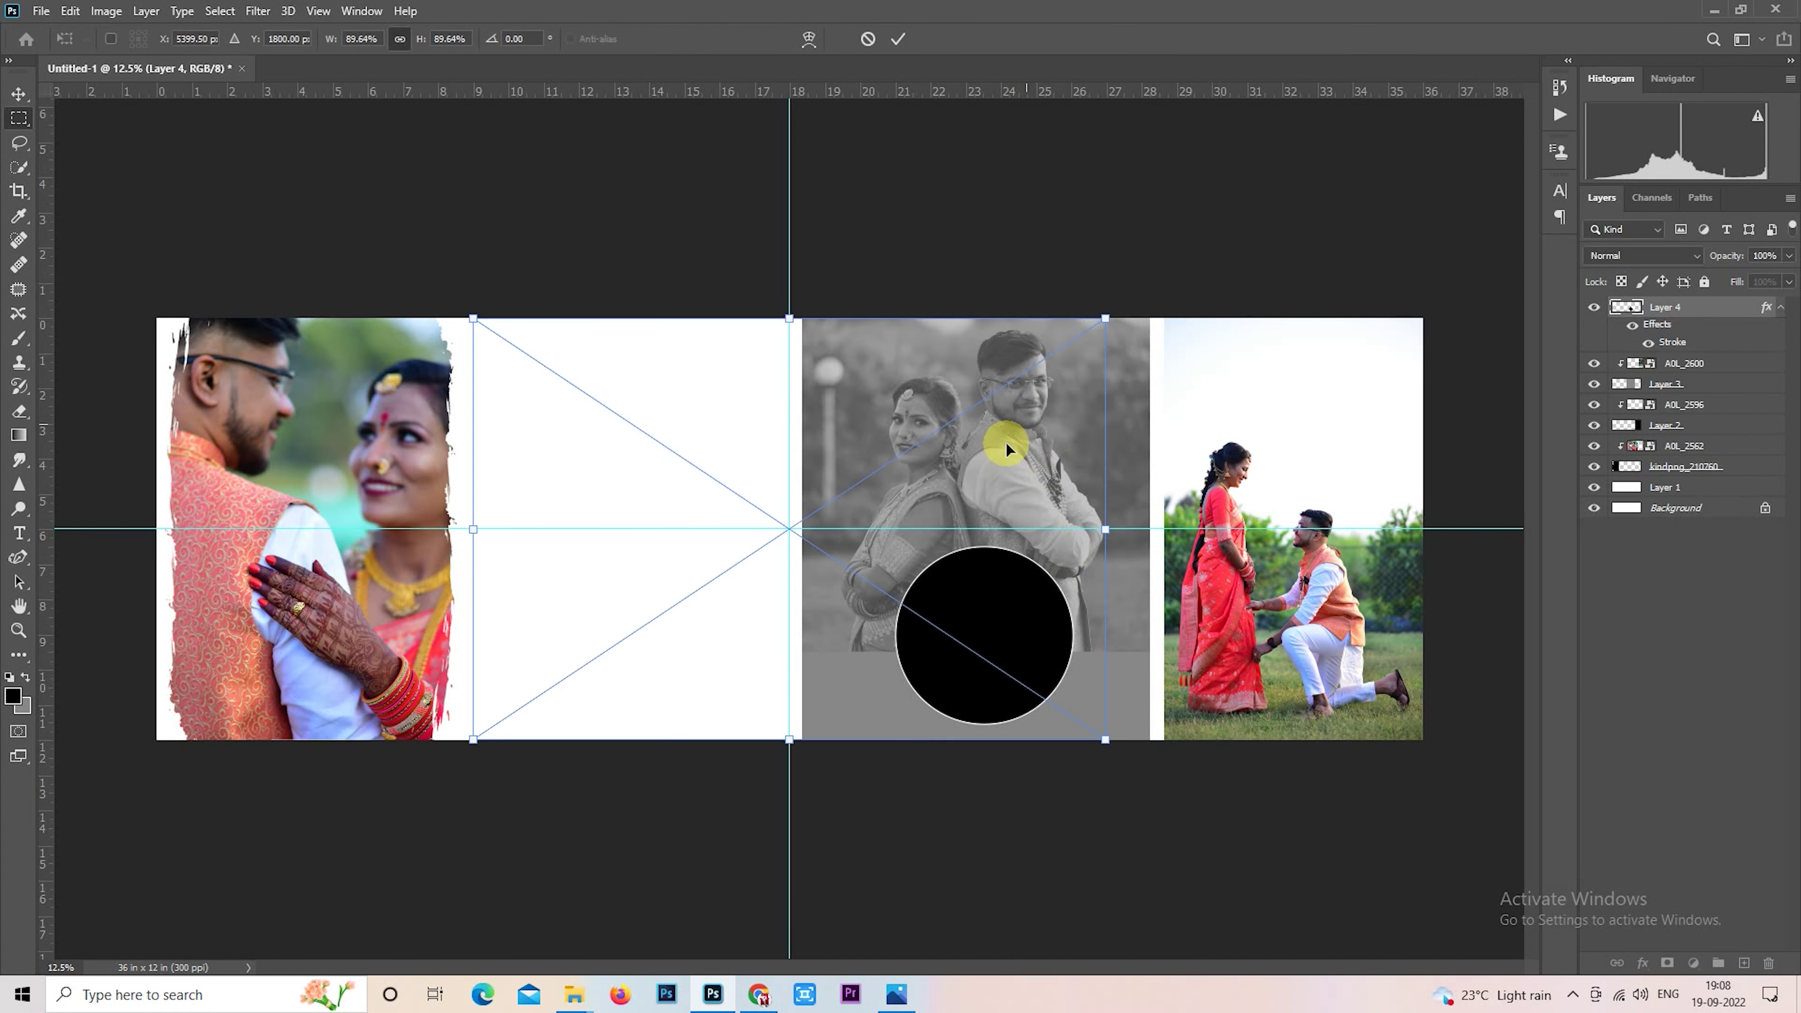
drag(1106, 312, 775, 542)
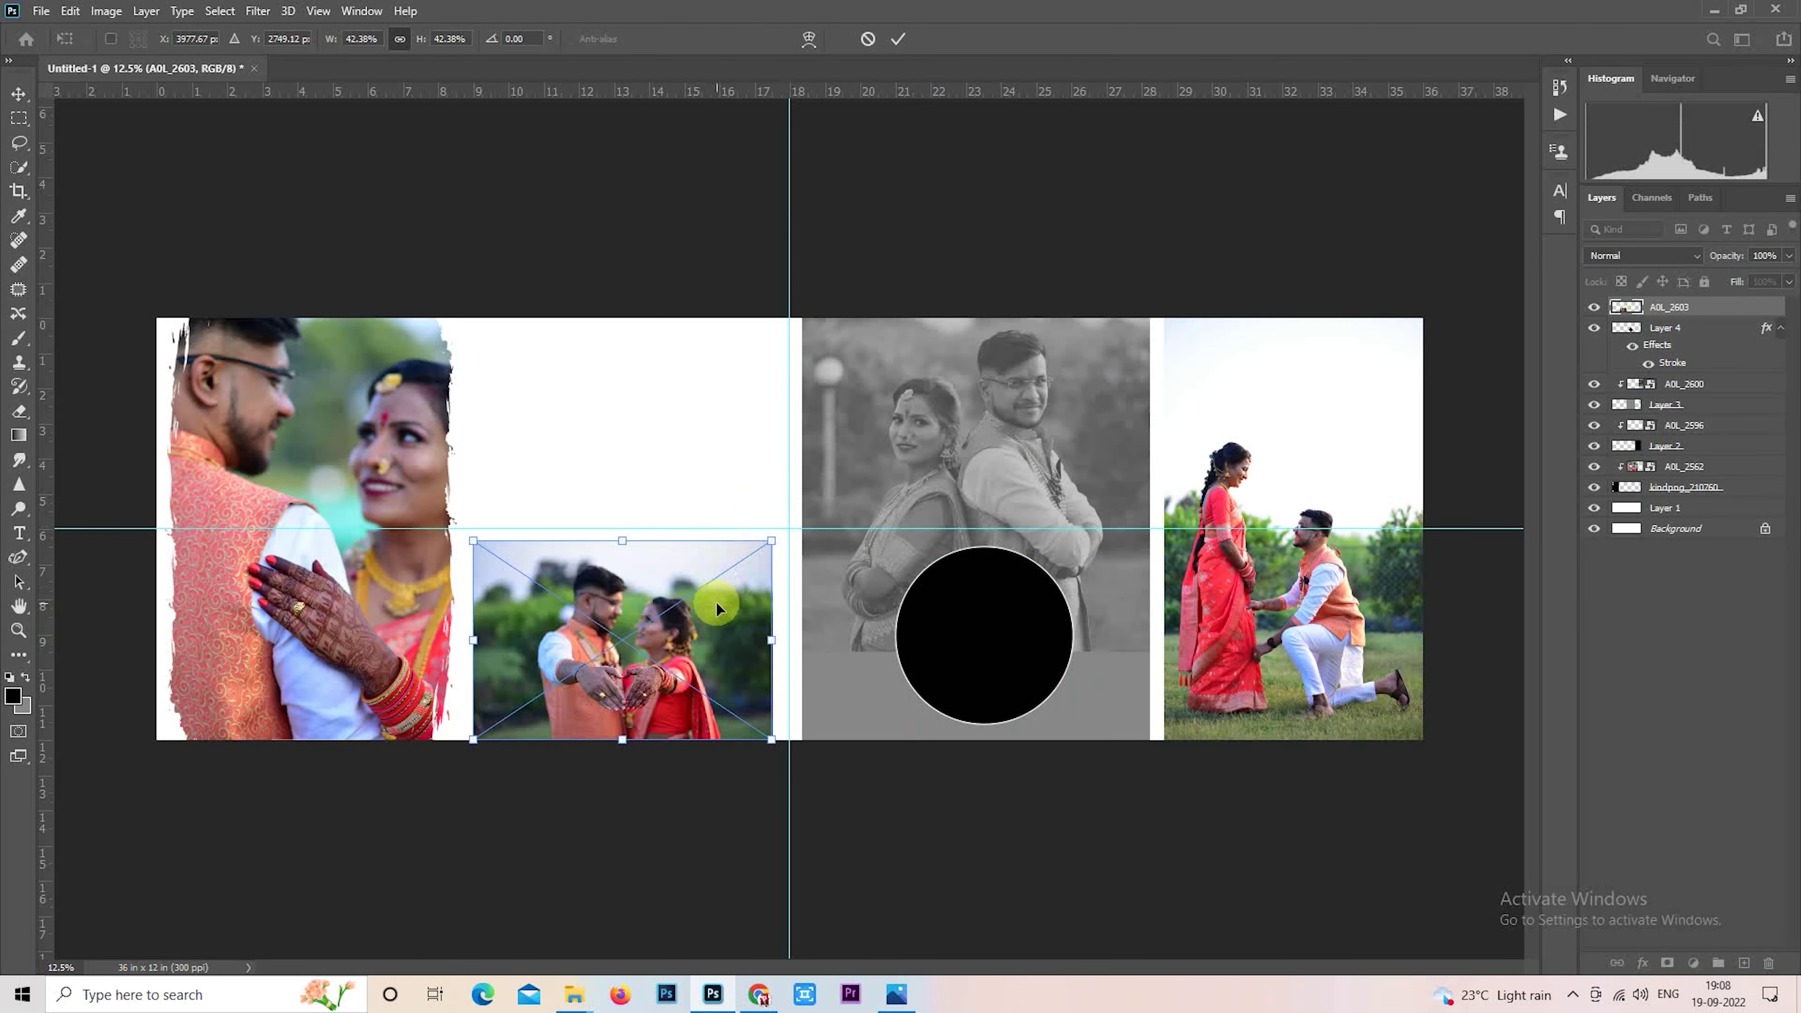
drag(716, 602, 1076, 586)
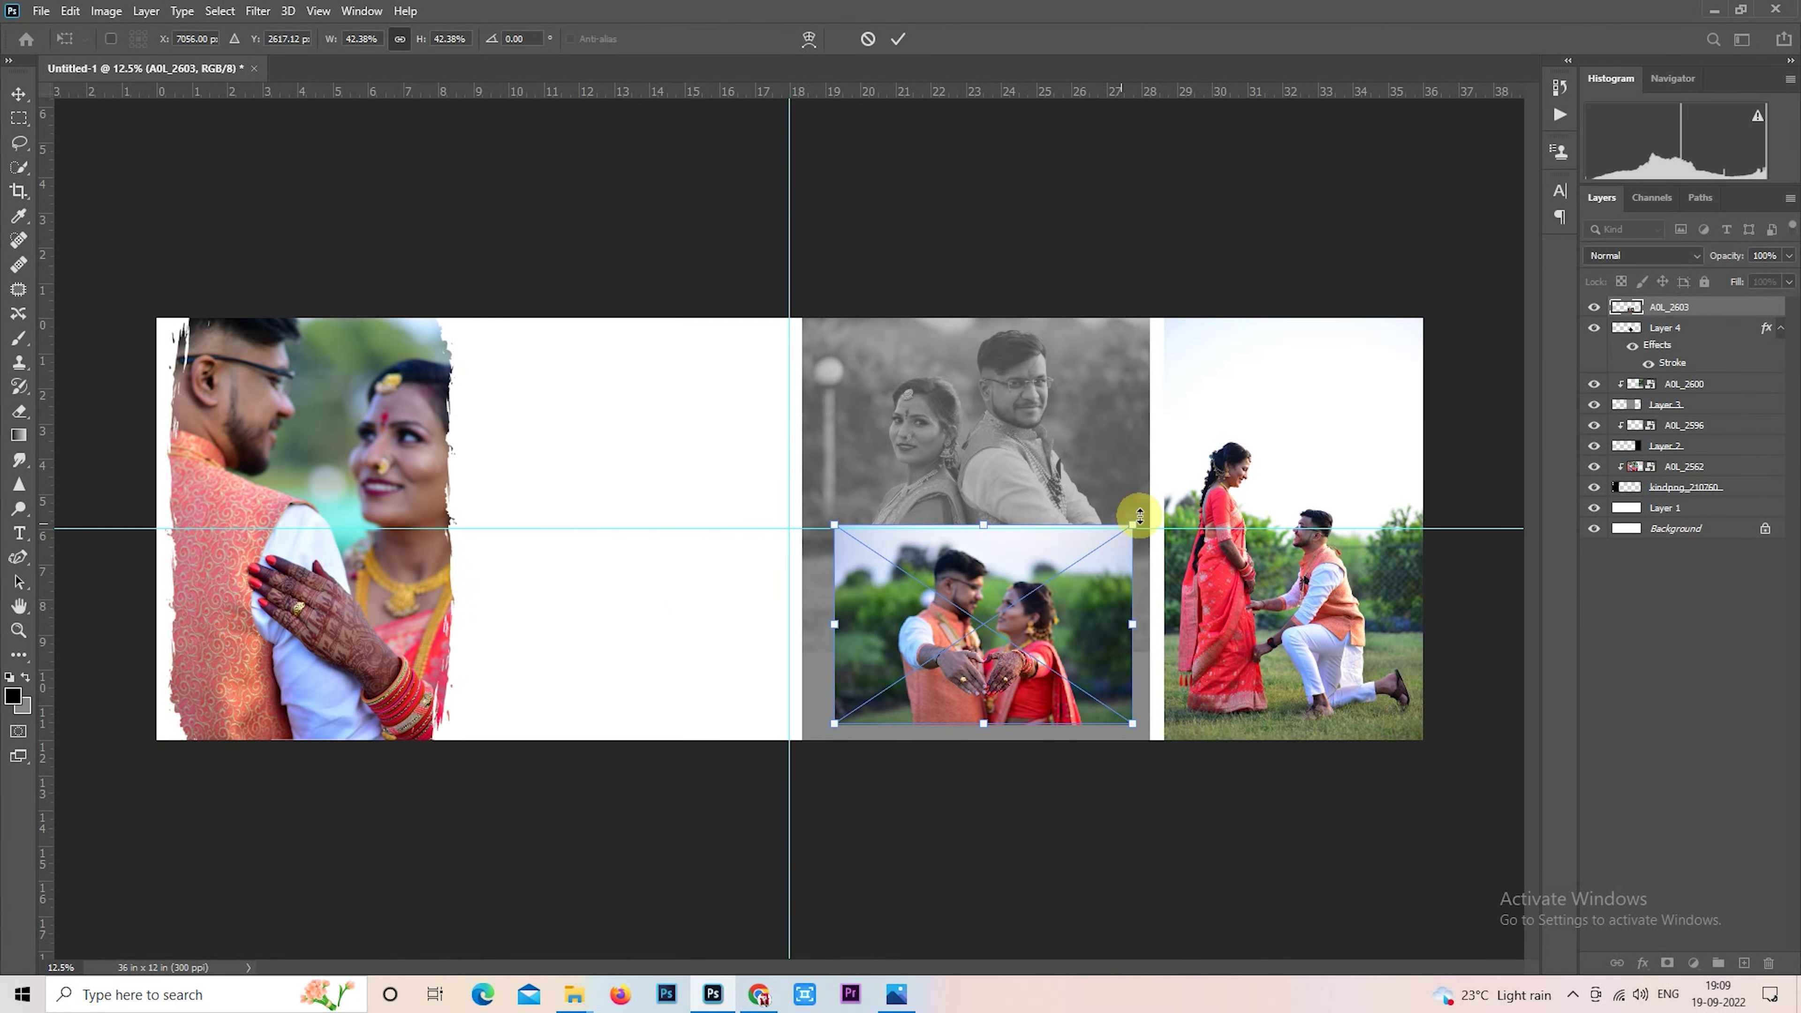
Step: Clip AOL_2603 into the circle at 42.38%, reposition it inside, and duplicate the circle layer
right_click(1675, 310)
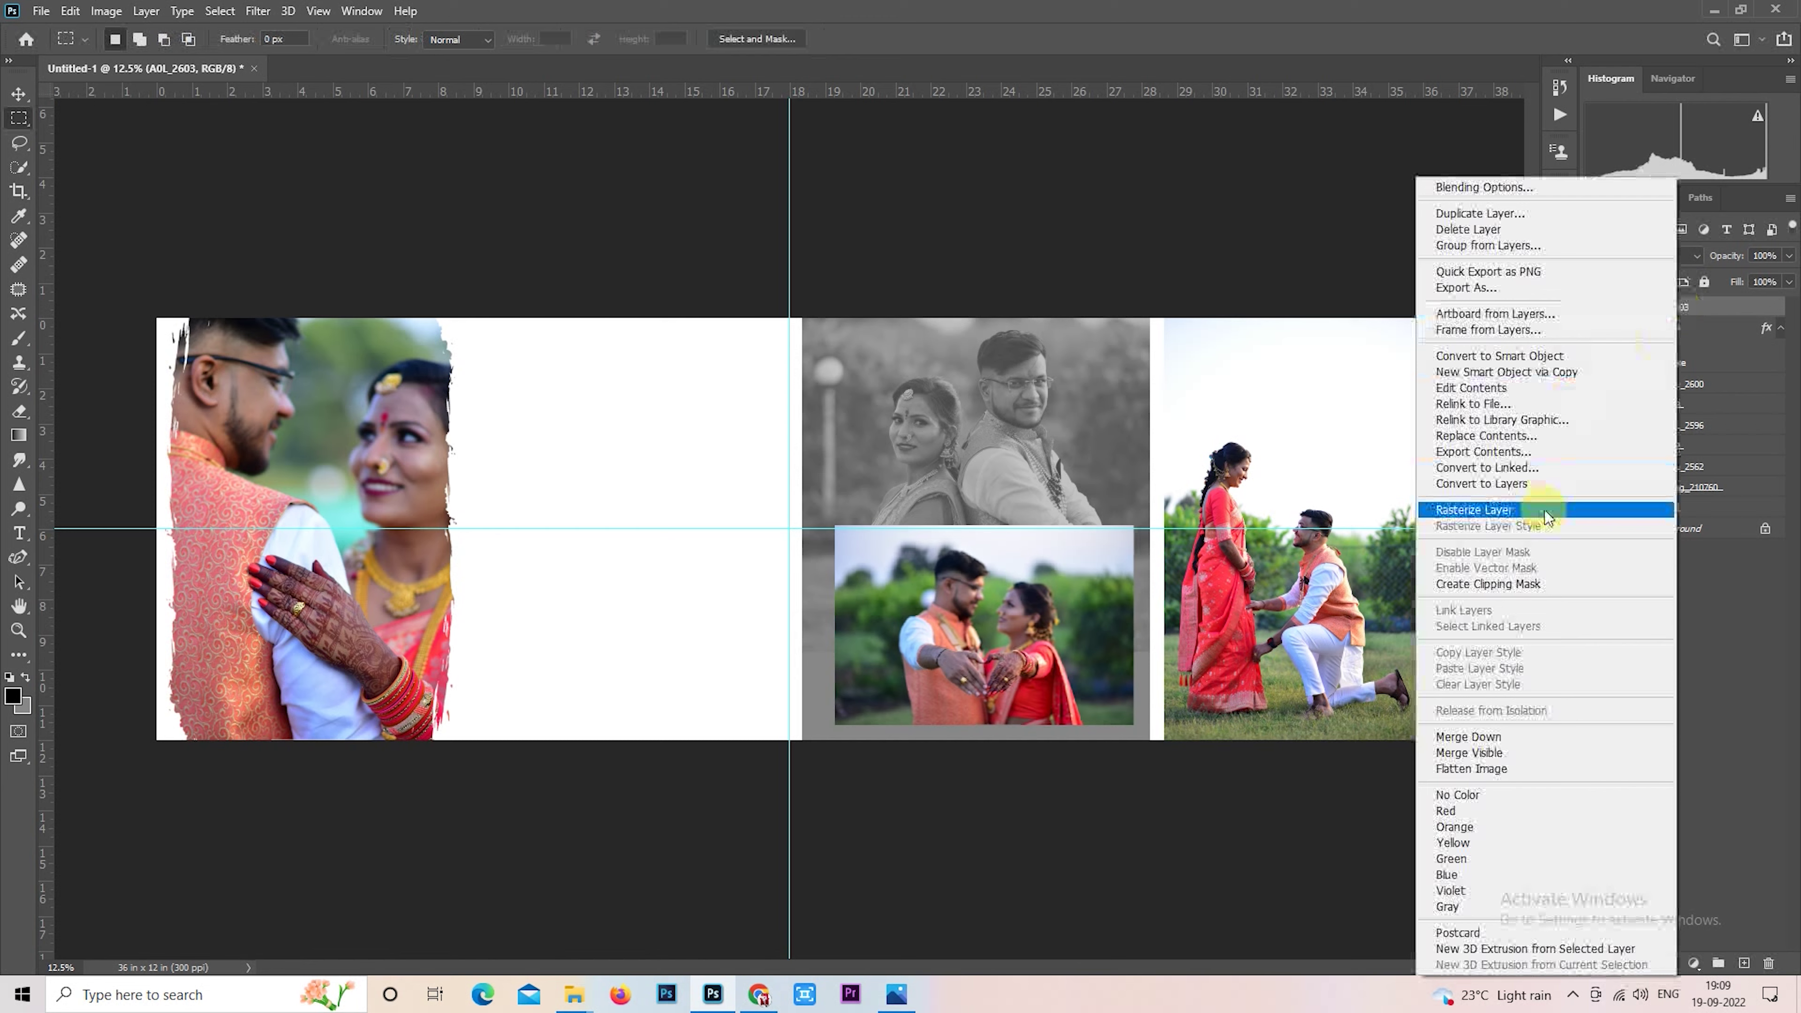
click(1543, 581)
right_click(1036, 605)
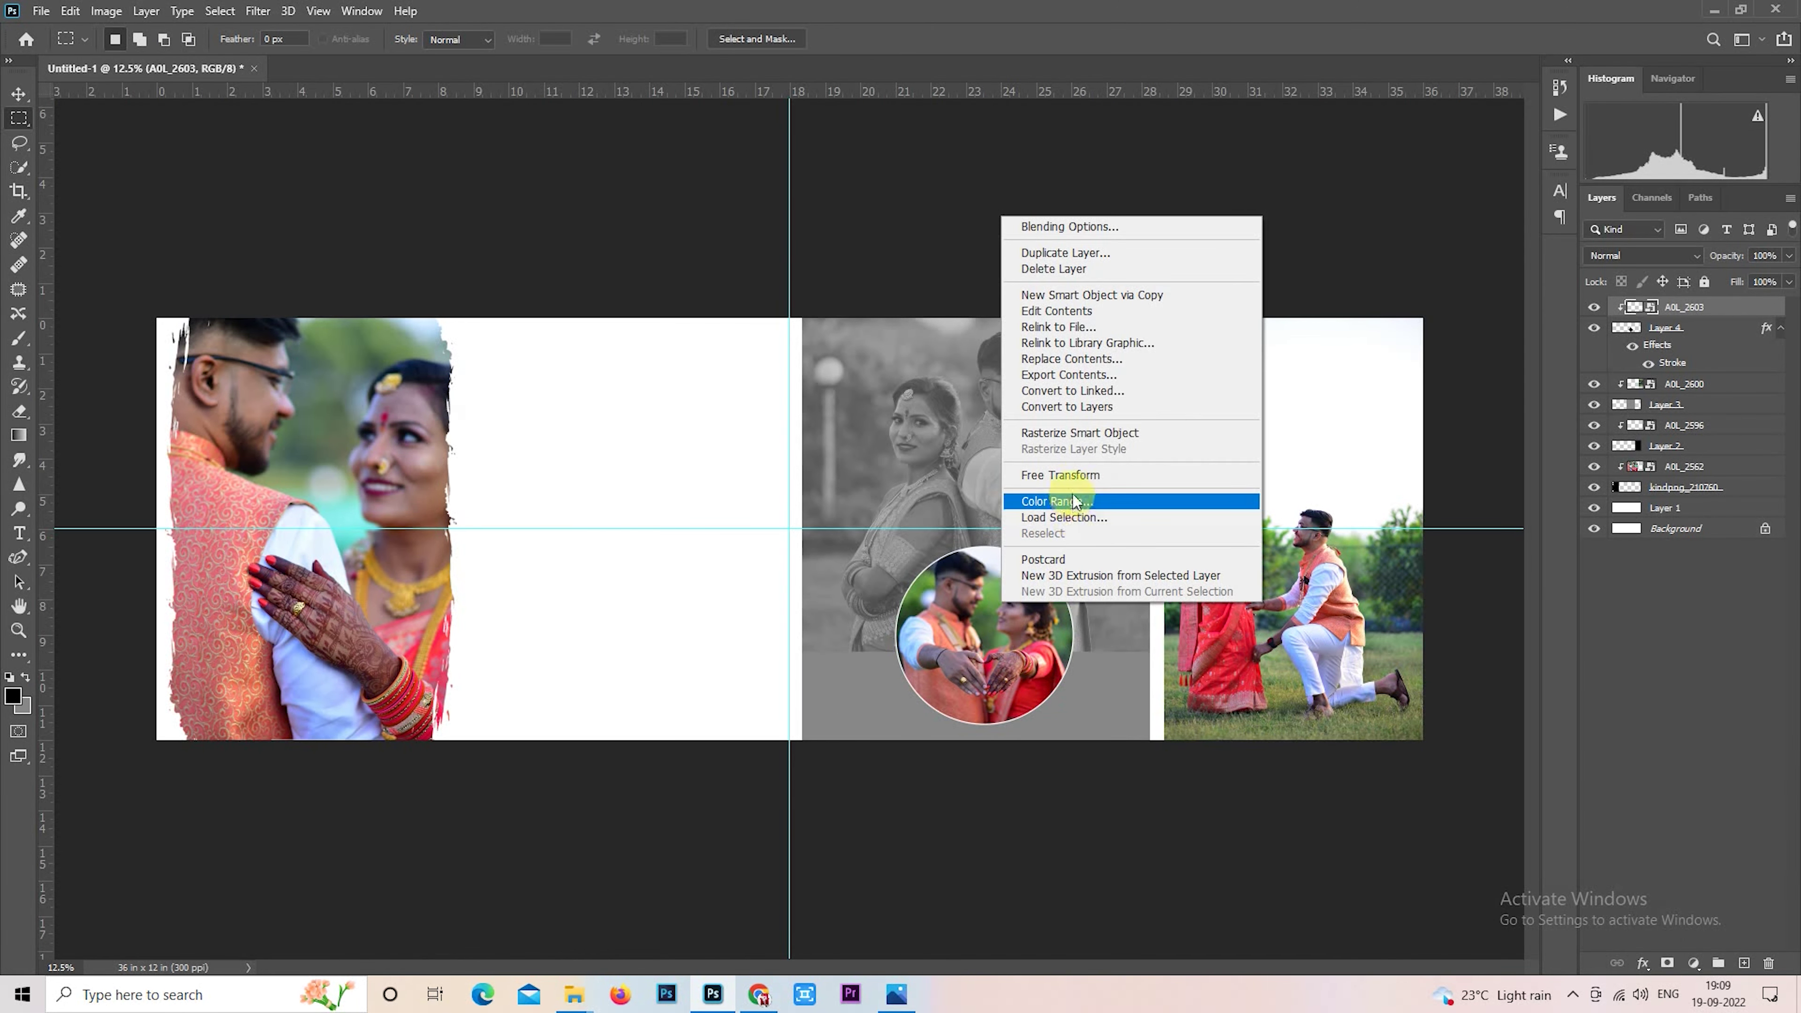
click(1060, 475)
drag(1067, 649, 1067, 660)
click(1671, 405)
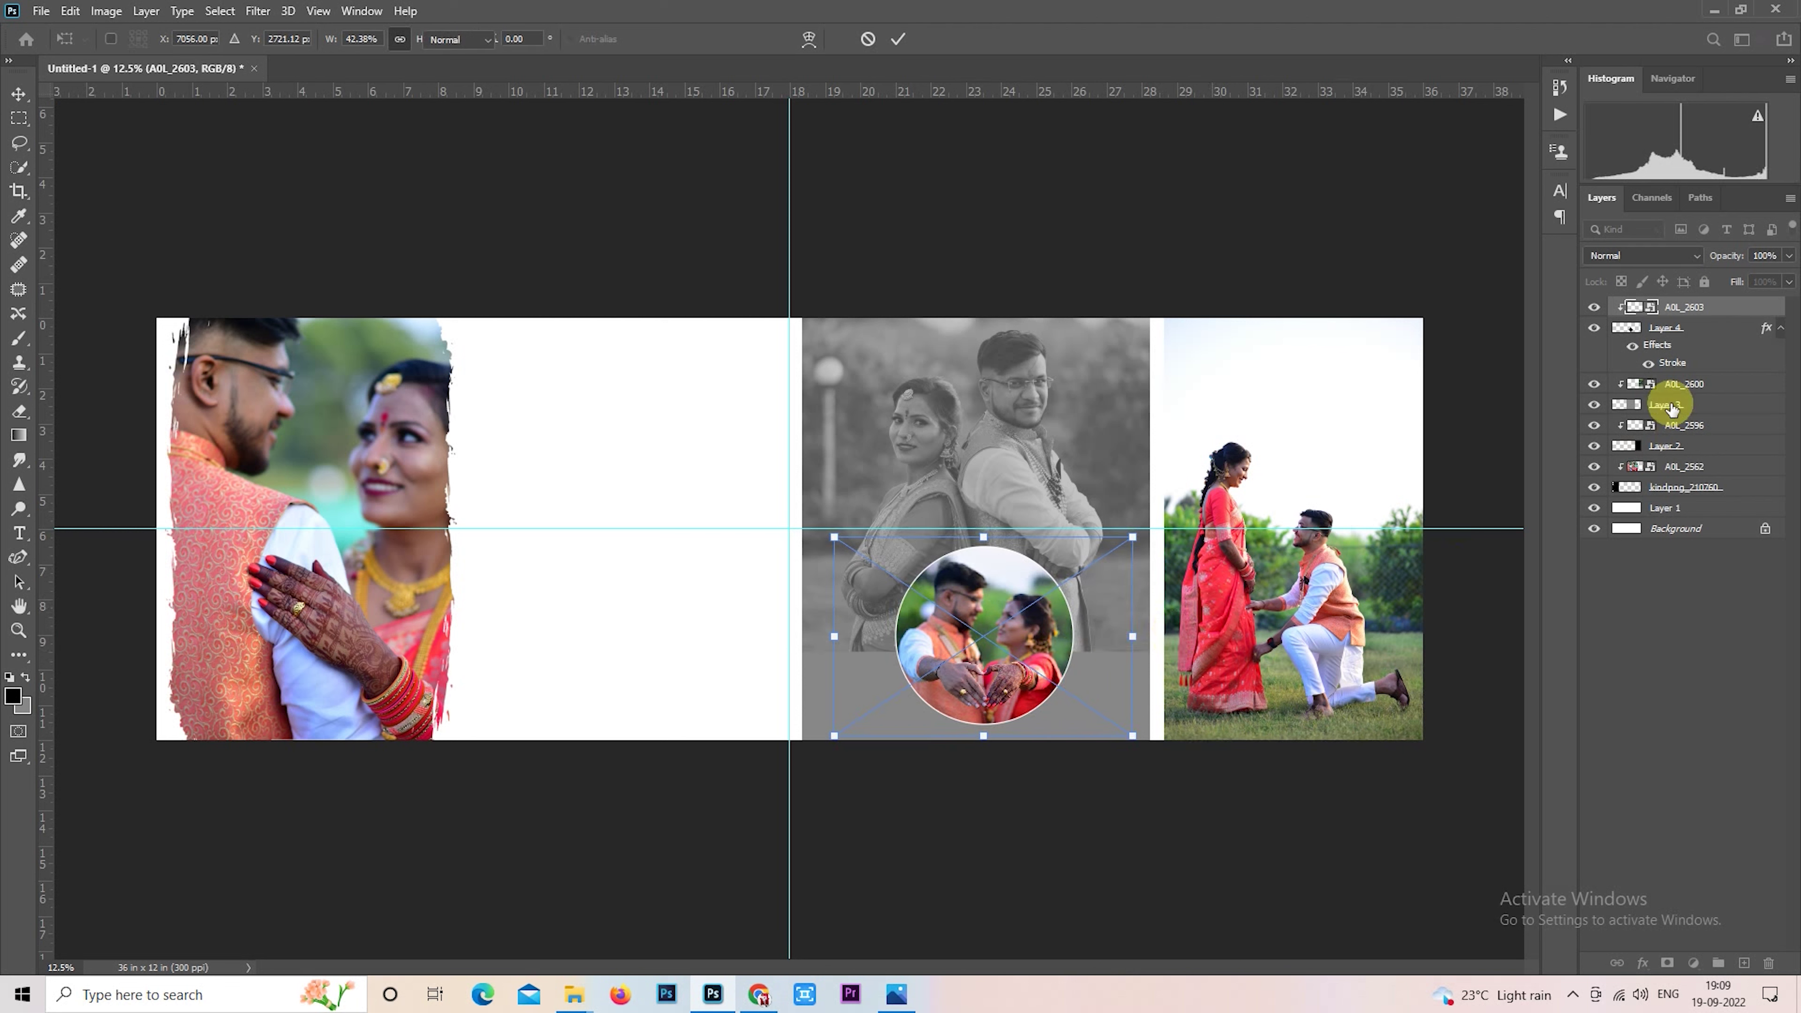
click(1665, 327)
key(ctrl+j)
Step: Rasterize the original circle's stroke style and enlarge it to 107.85% to ring the inset
click(1676, 383)
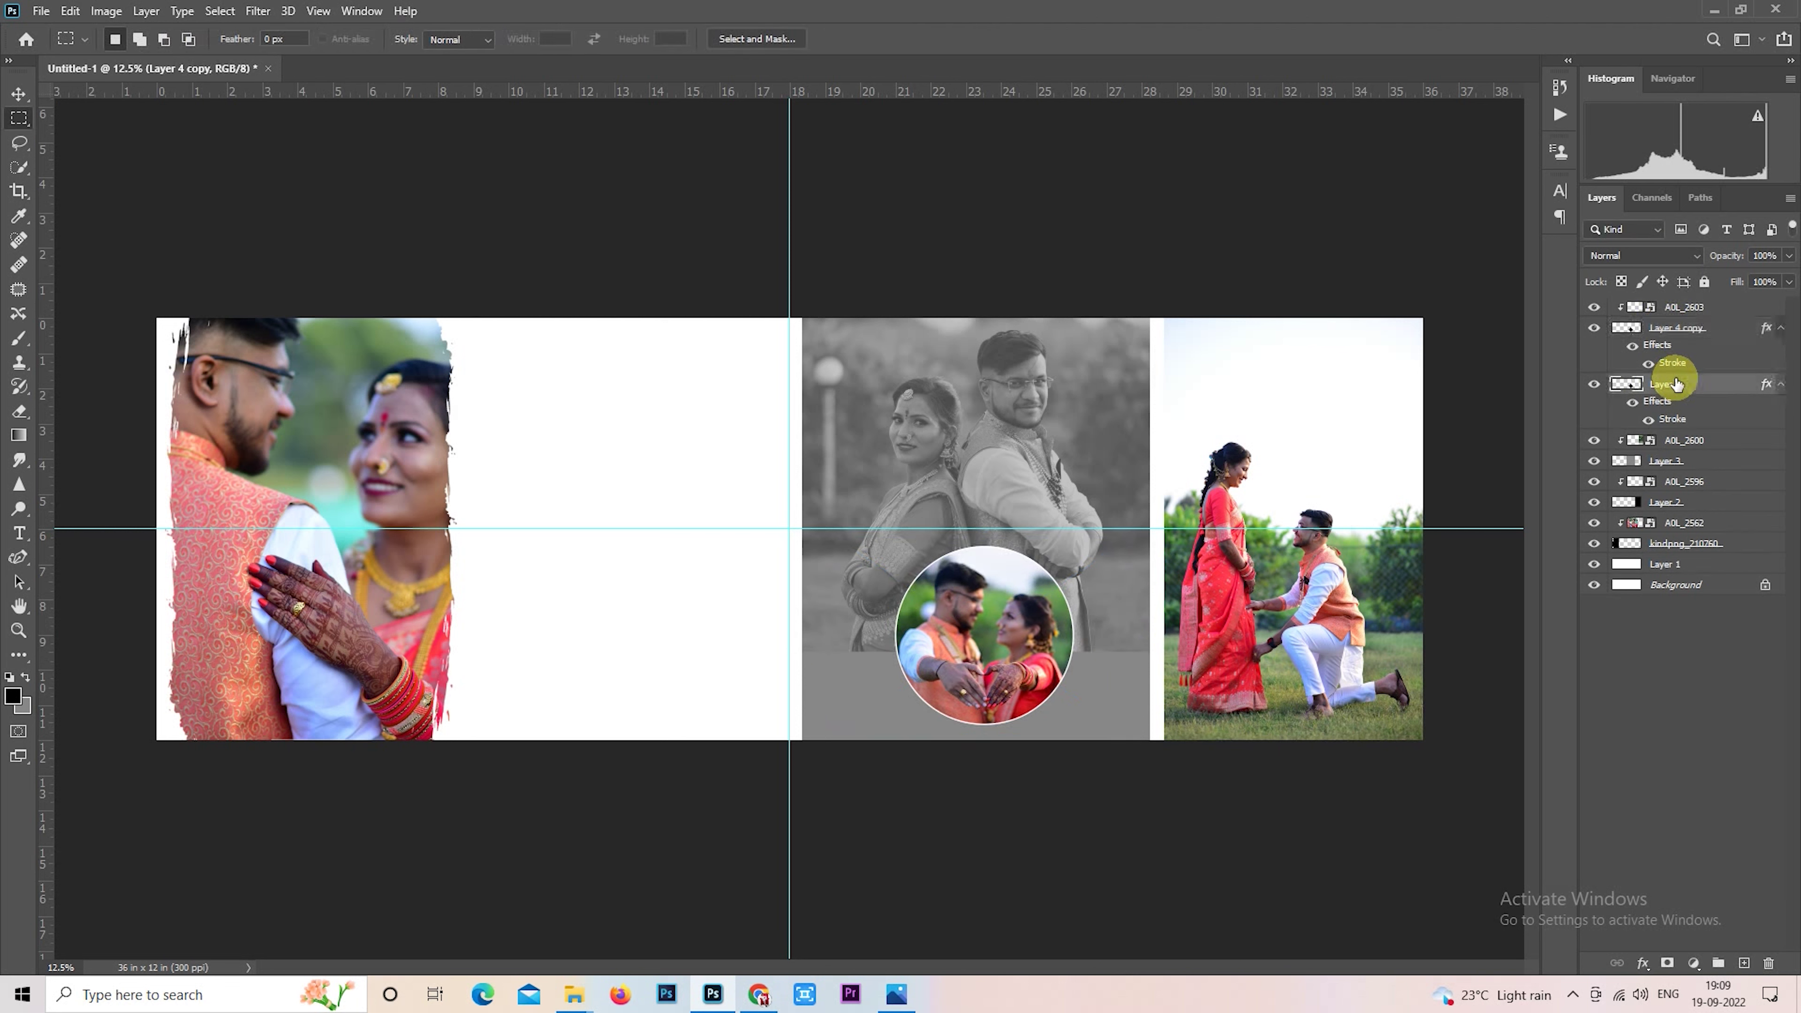
right_click(1675, 384)
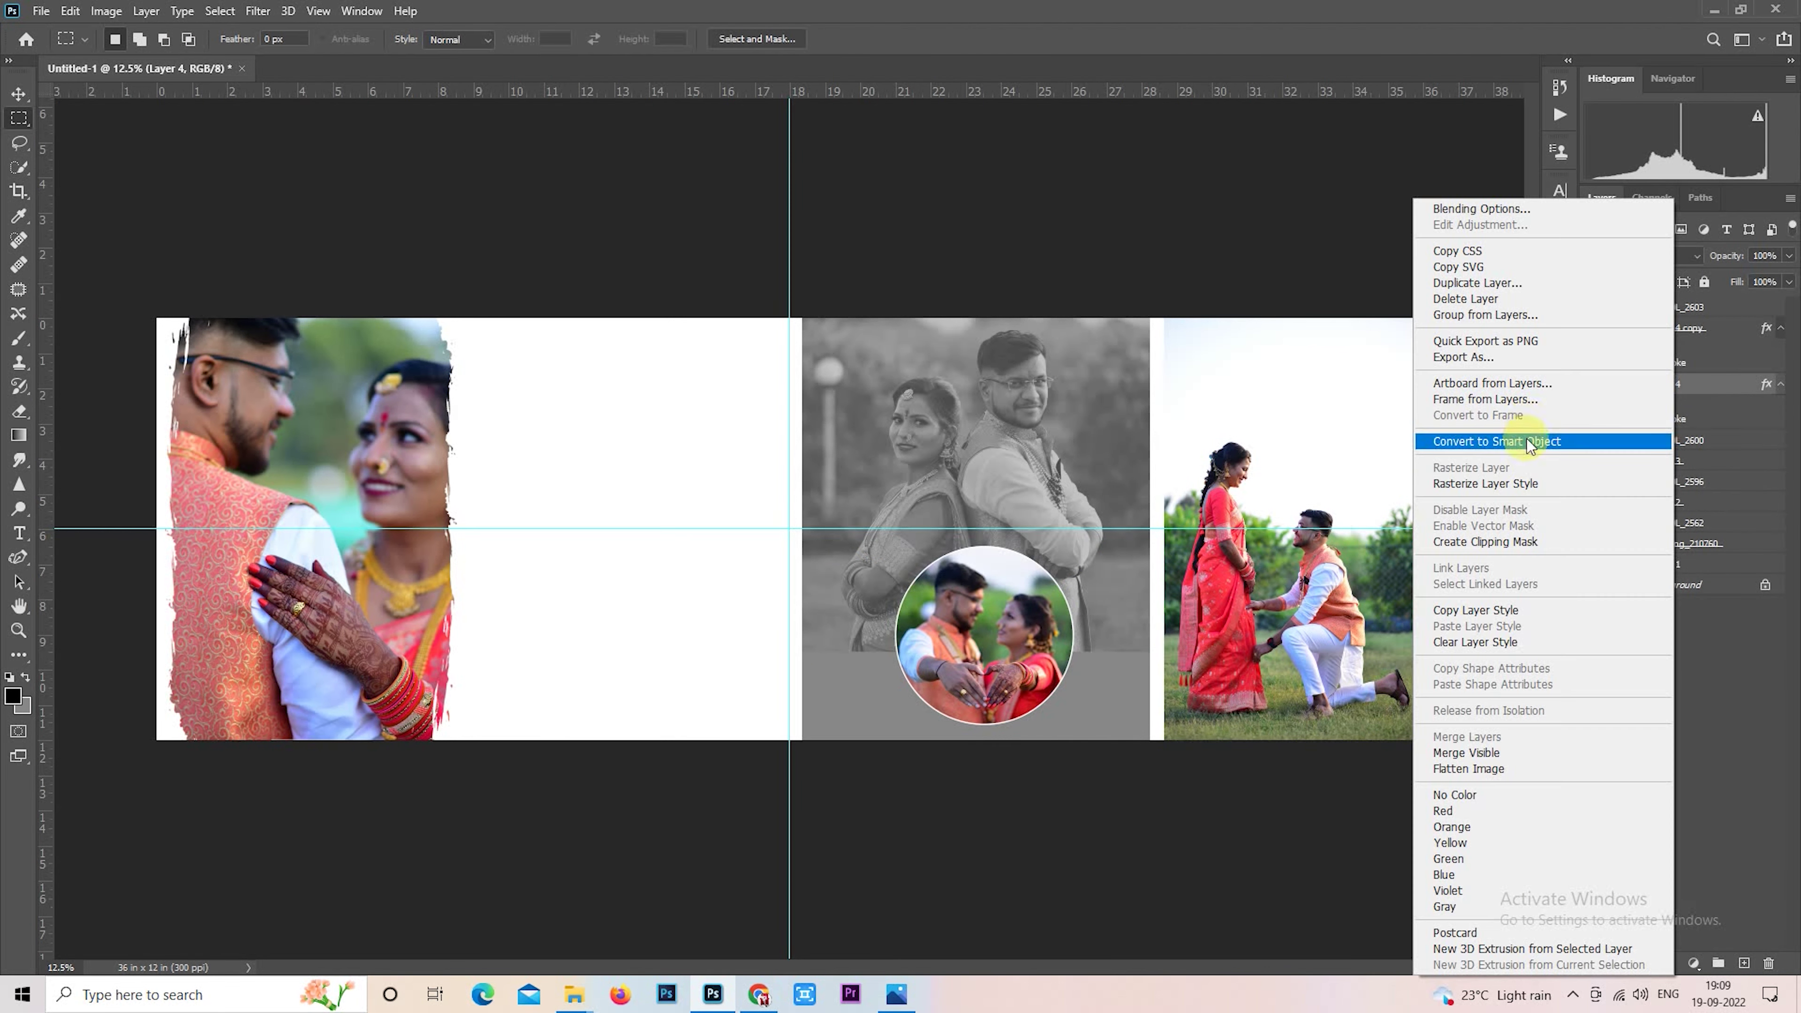
click(1522, 485)
right_click(912, 631)
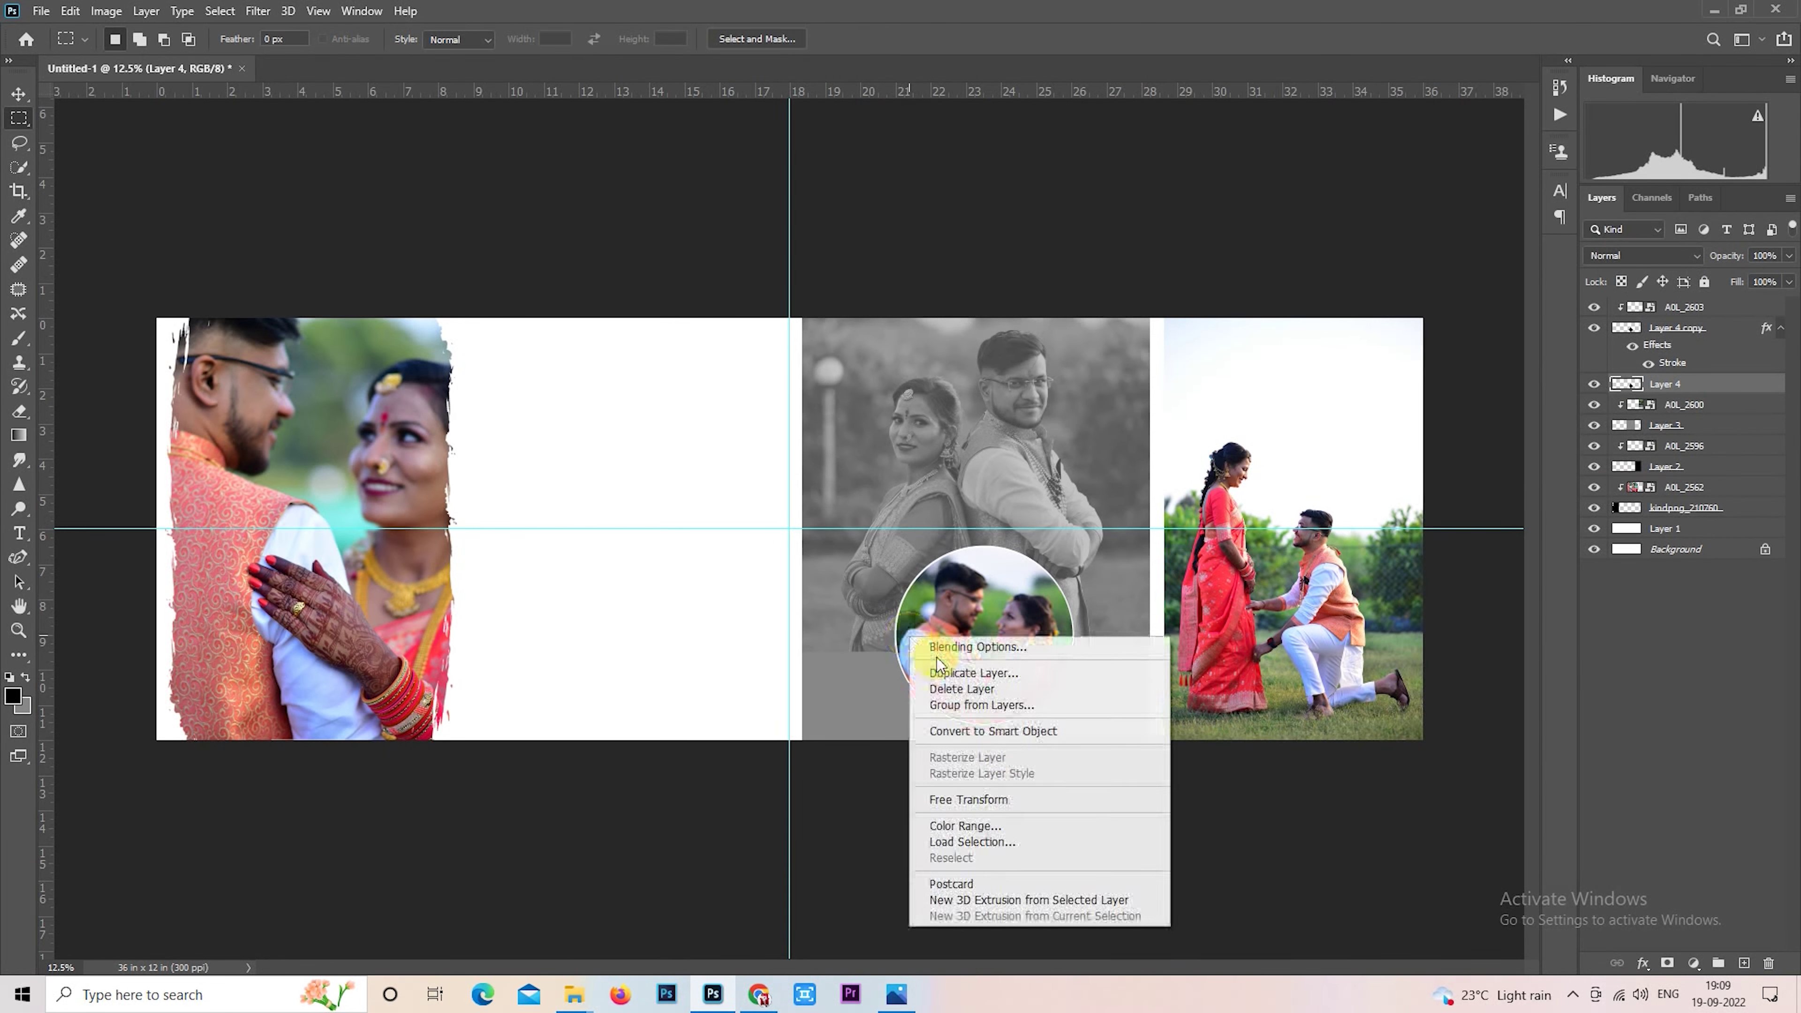
click(1017, 797)
drag(1072, 723, 1080, 734)
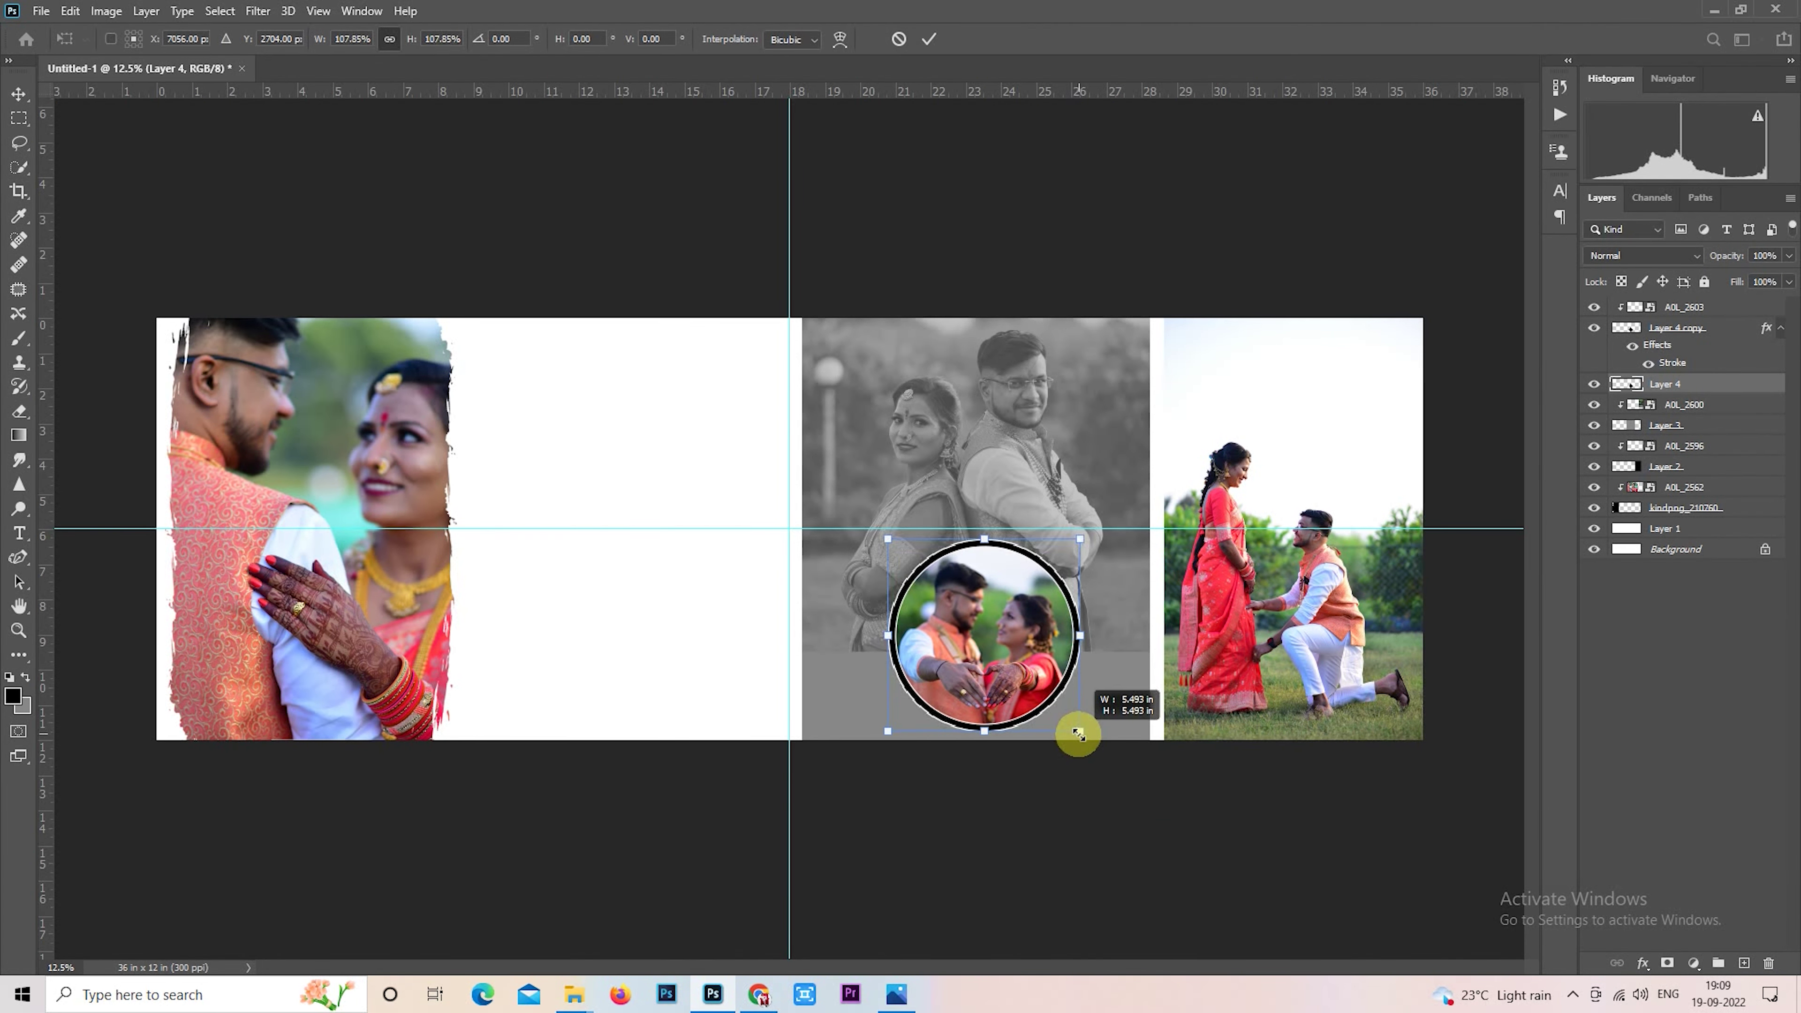
key(Return)
key(m)
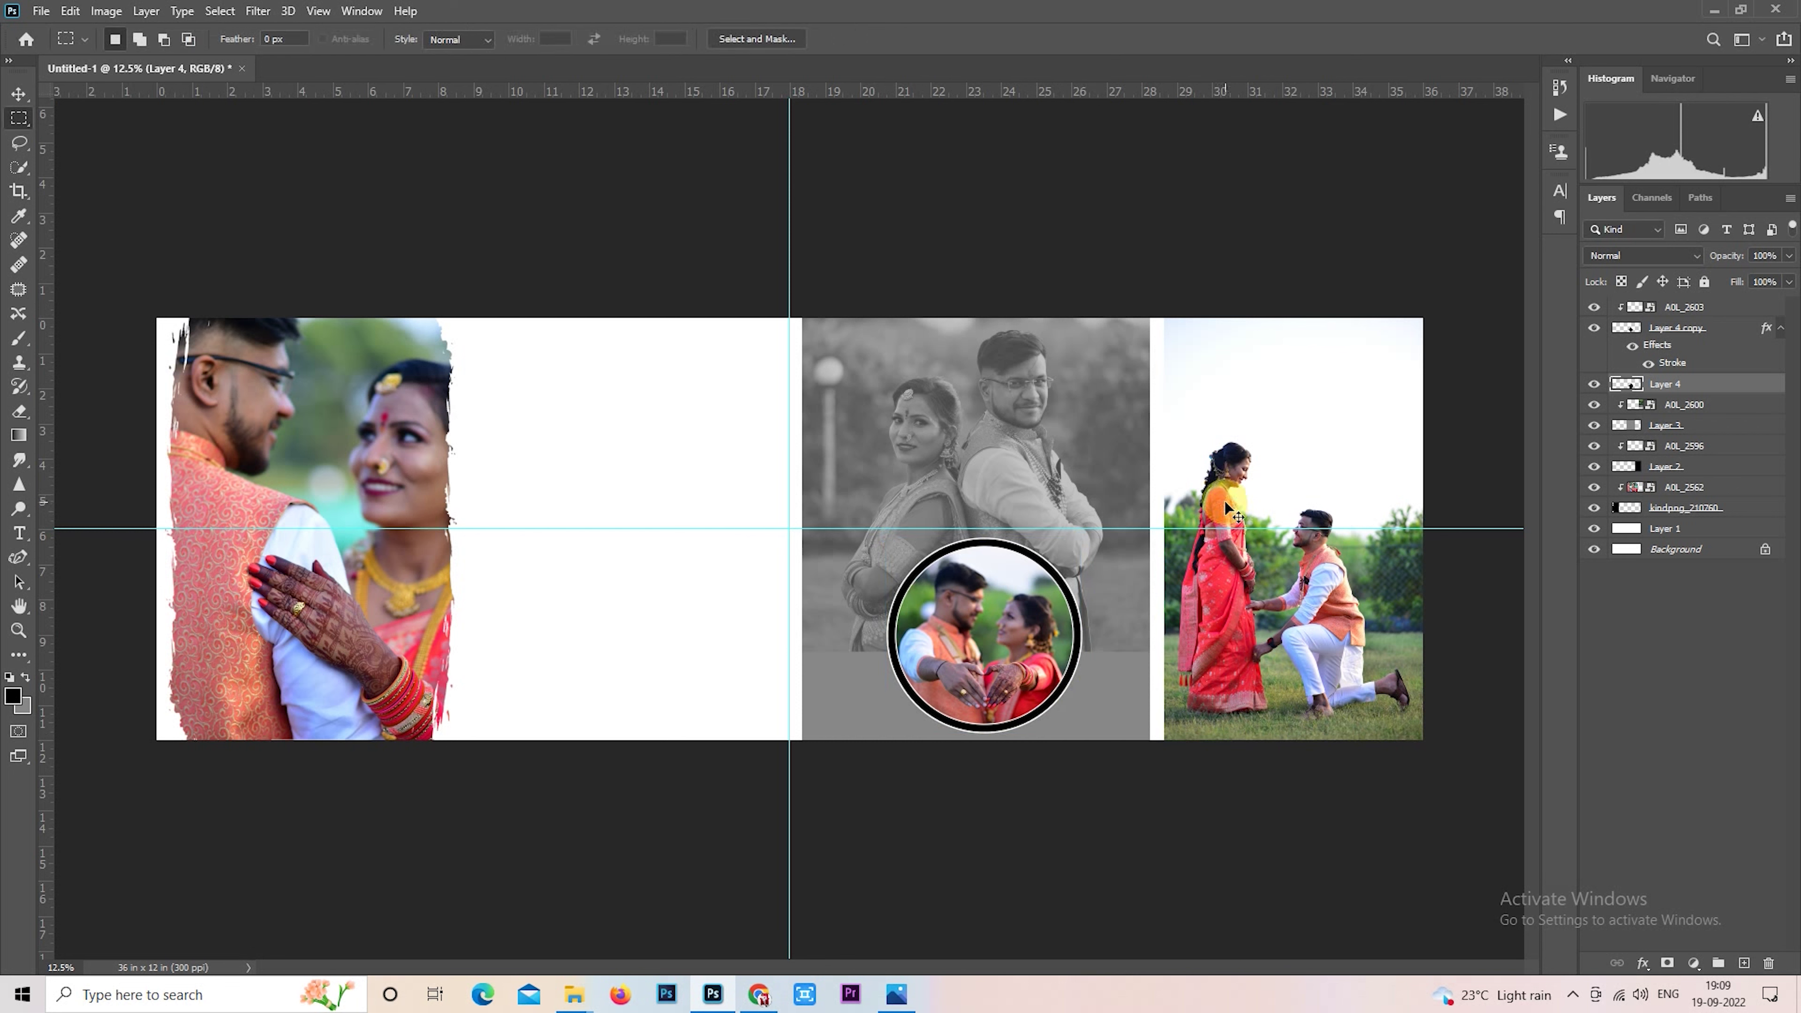
Step: Turn the enlarged ring white with Hue/Saturation Lightness +100
key(ctrl+u)
drag(1236, 396, 1387, 399)
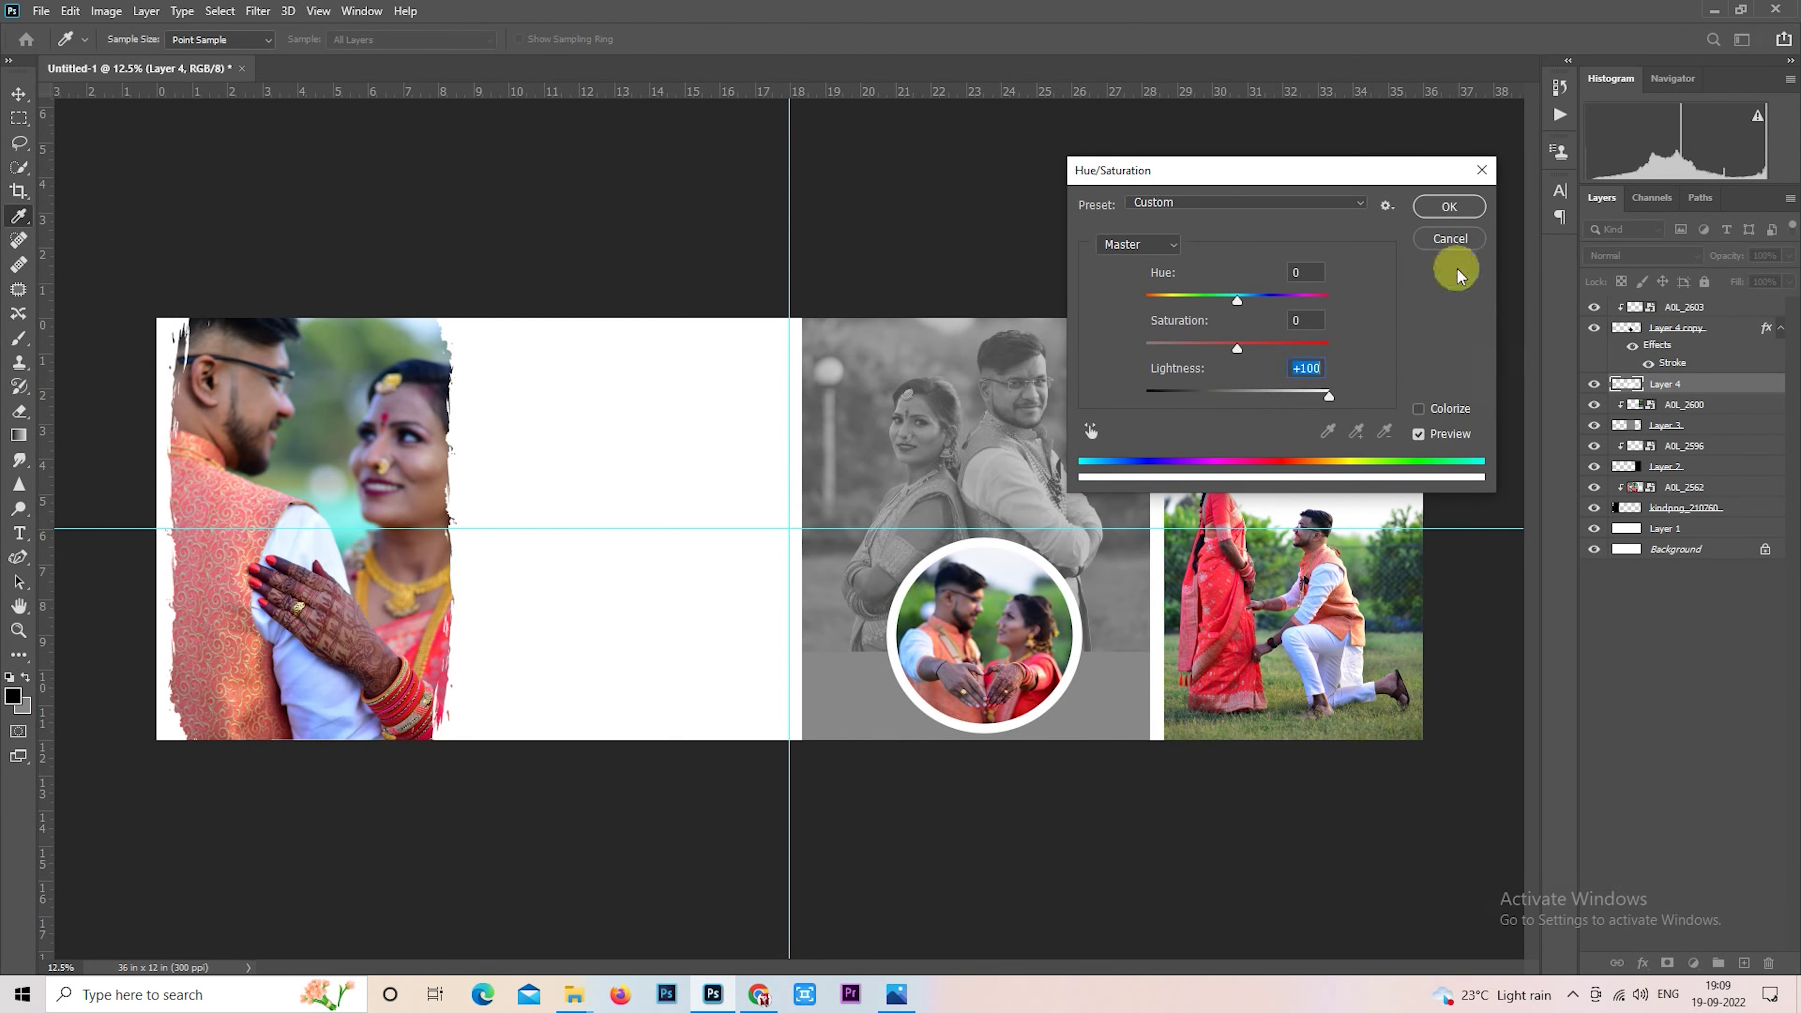
click(1460, 206)
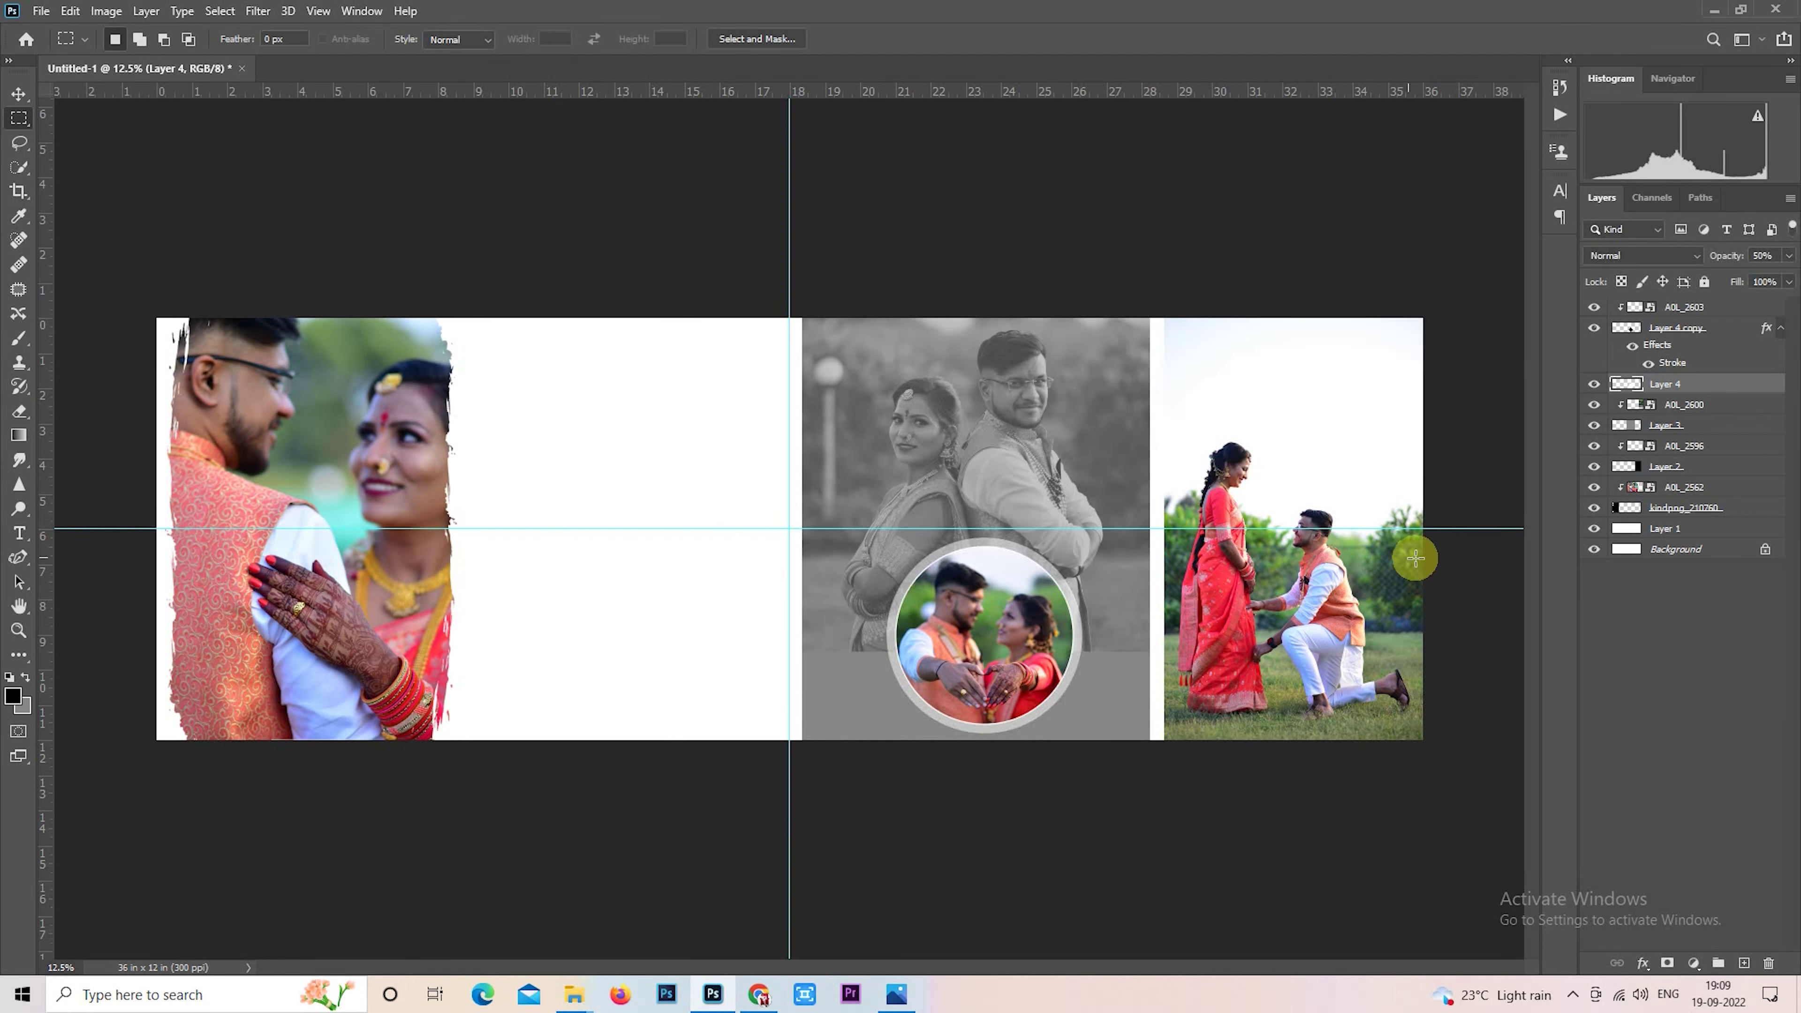
click(1659, 308)
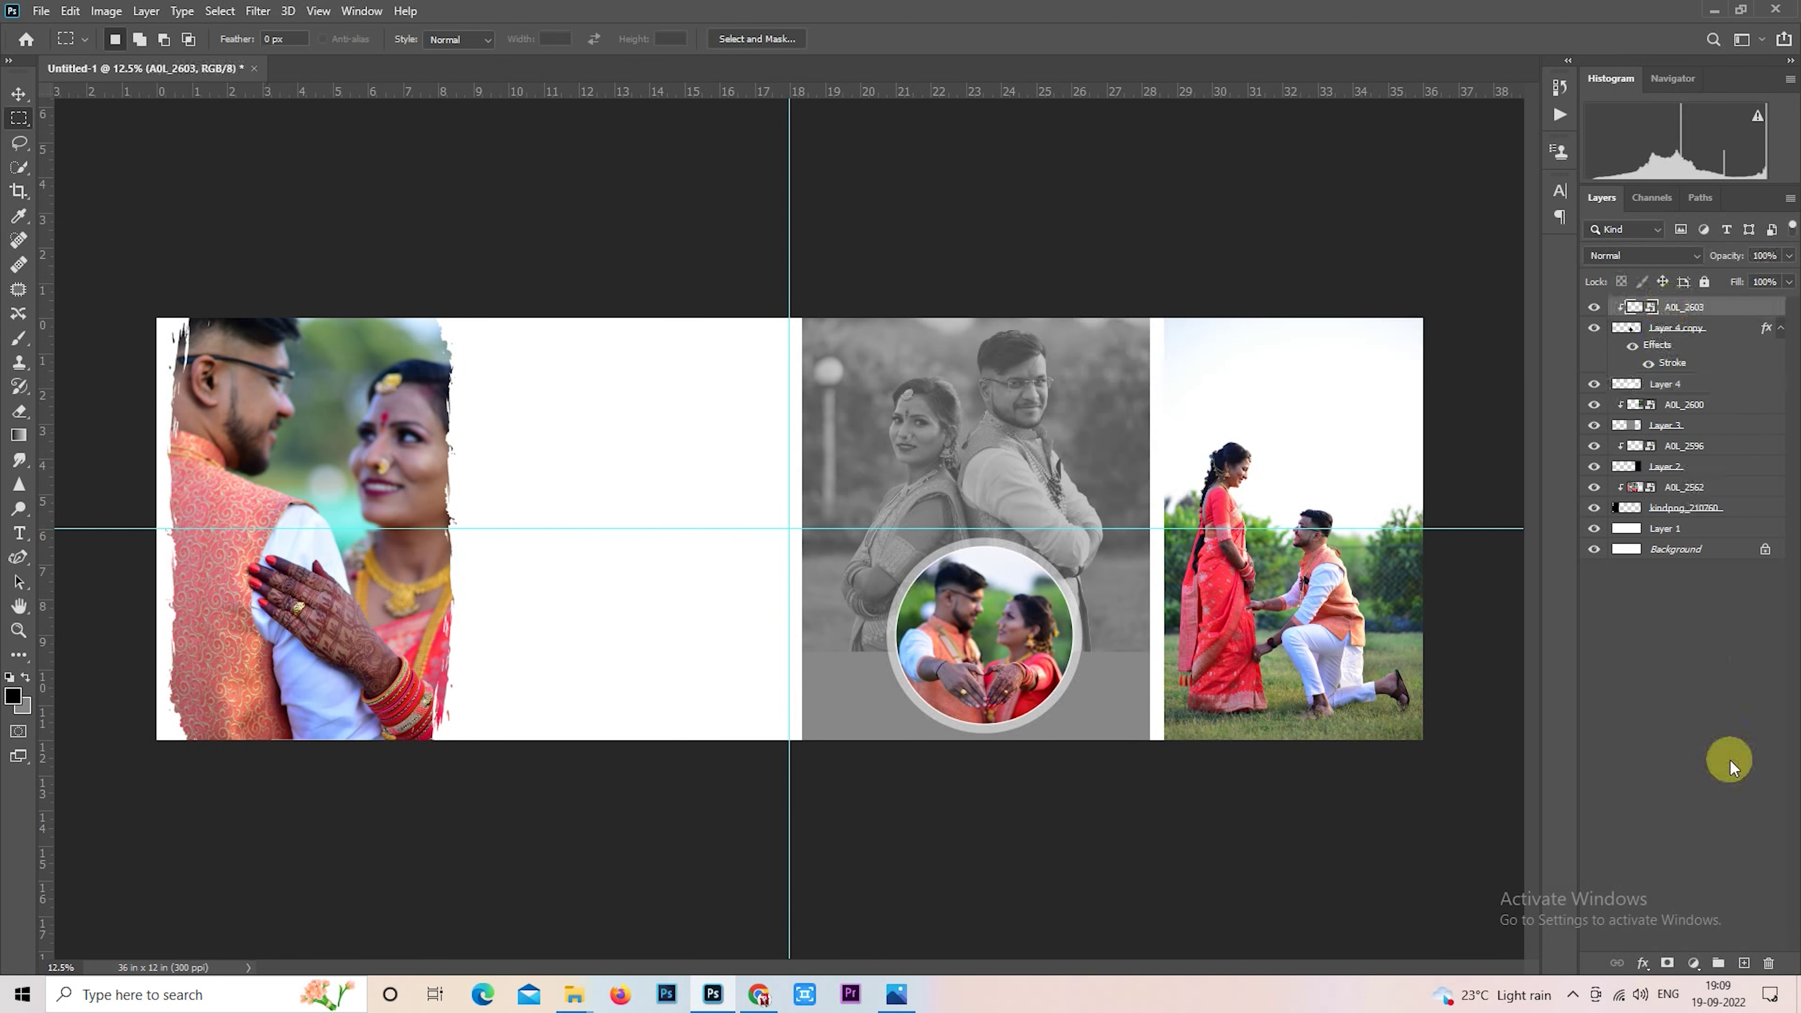
Step: Fill the gap between the left and grayscale photos with a grey block on new Layer 5
click(1742, 959)
drag(484, 312, 789, 767)
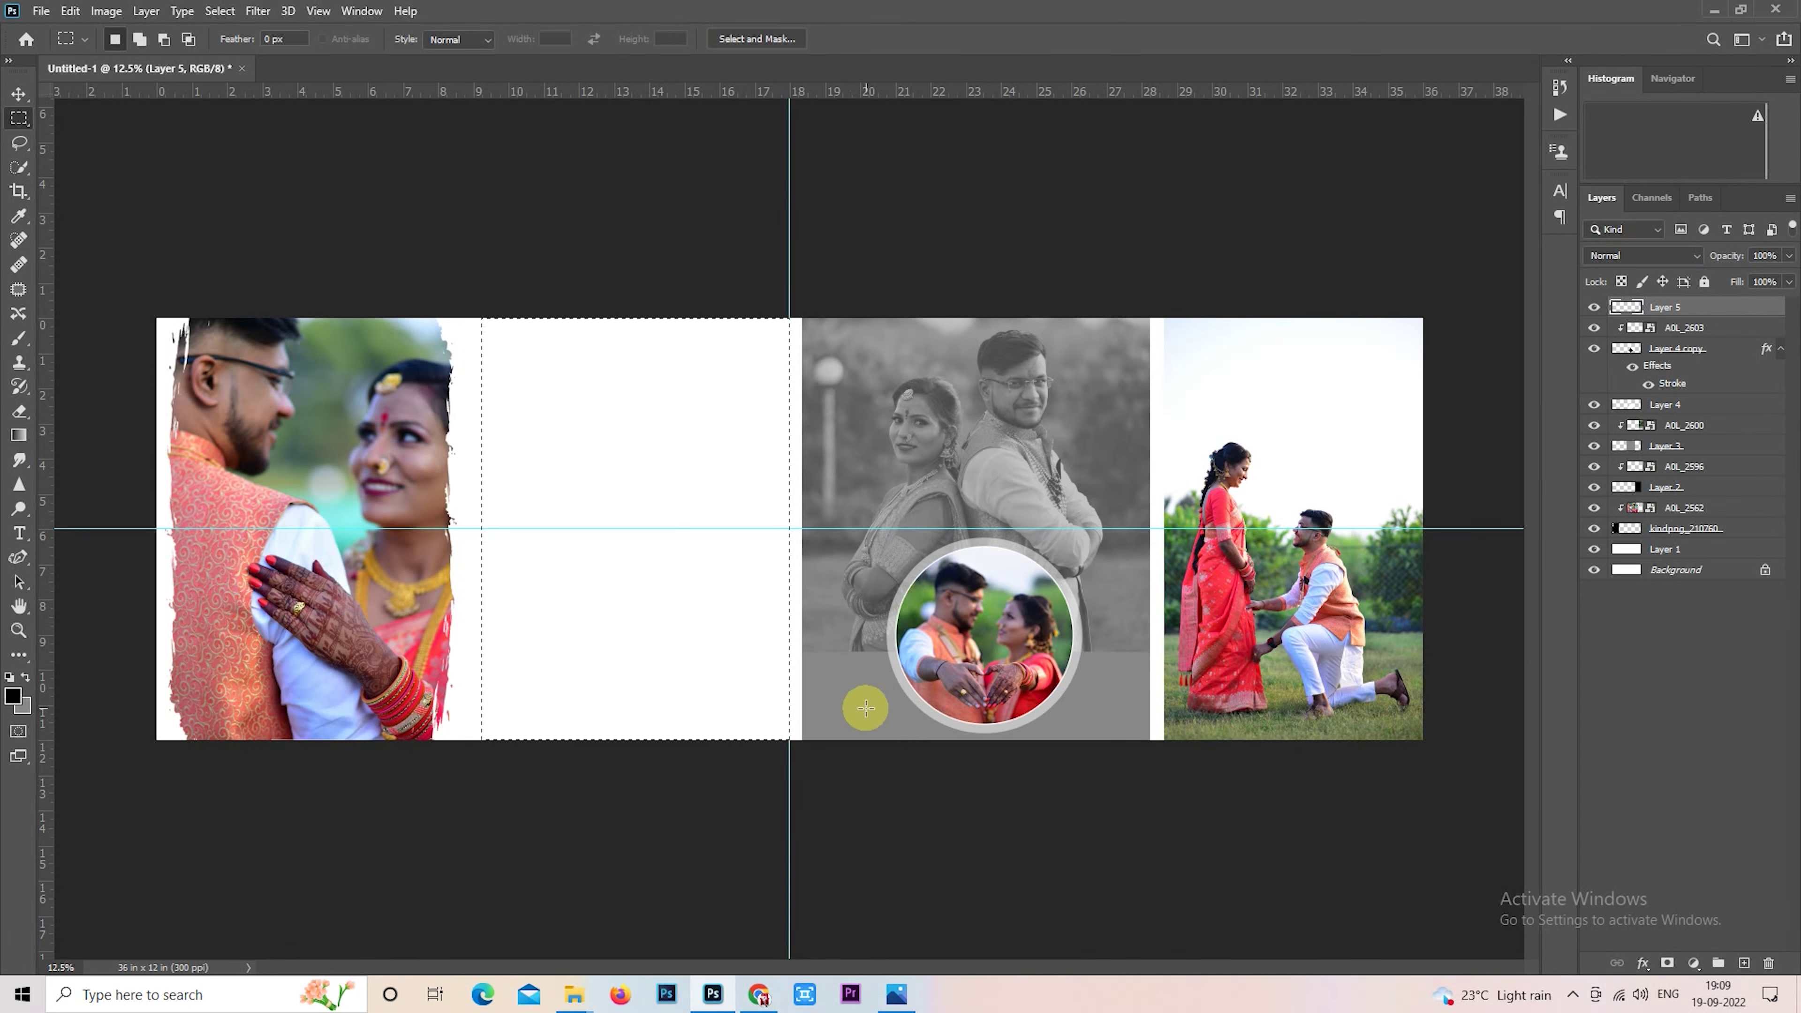
key(ctrl+BackSpace)
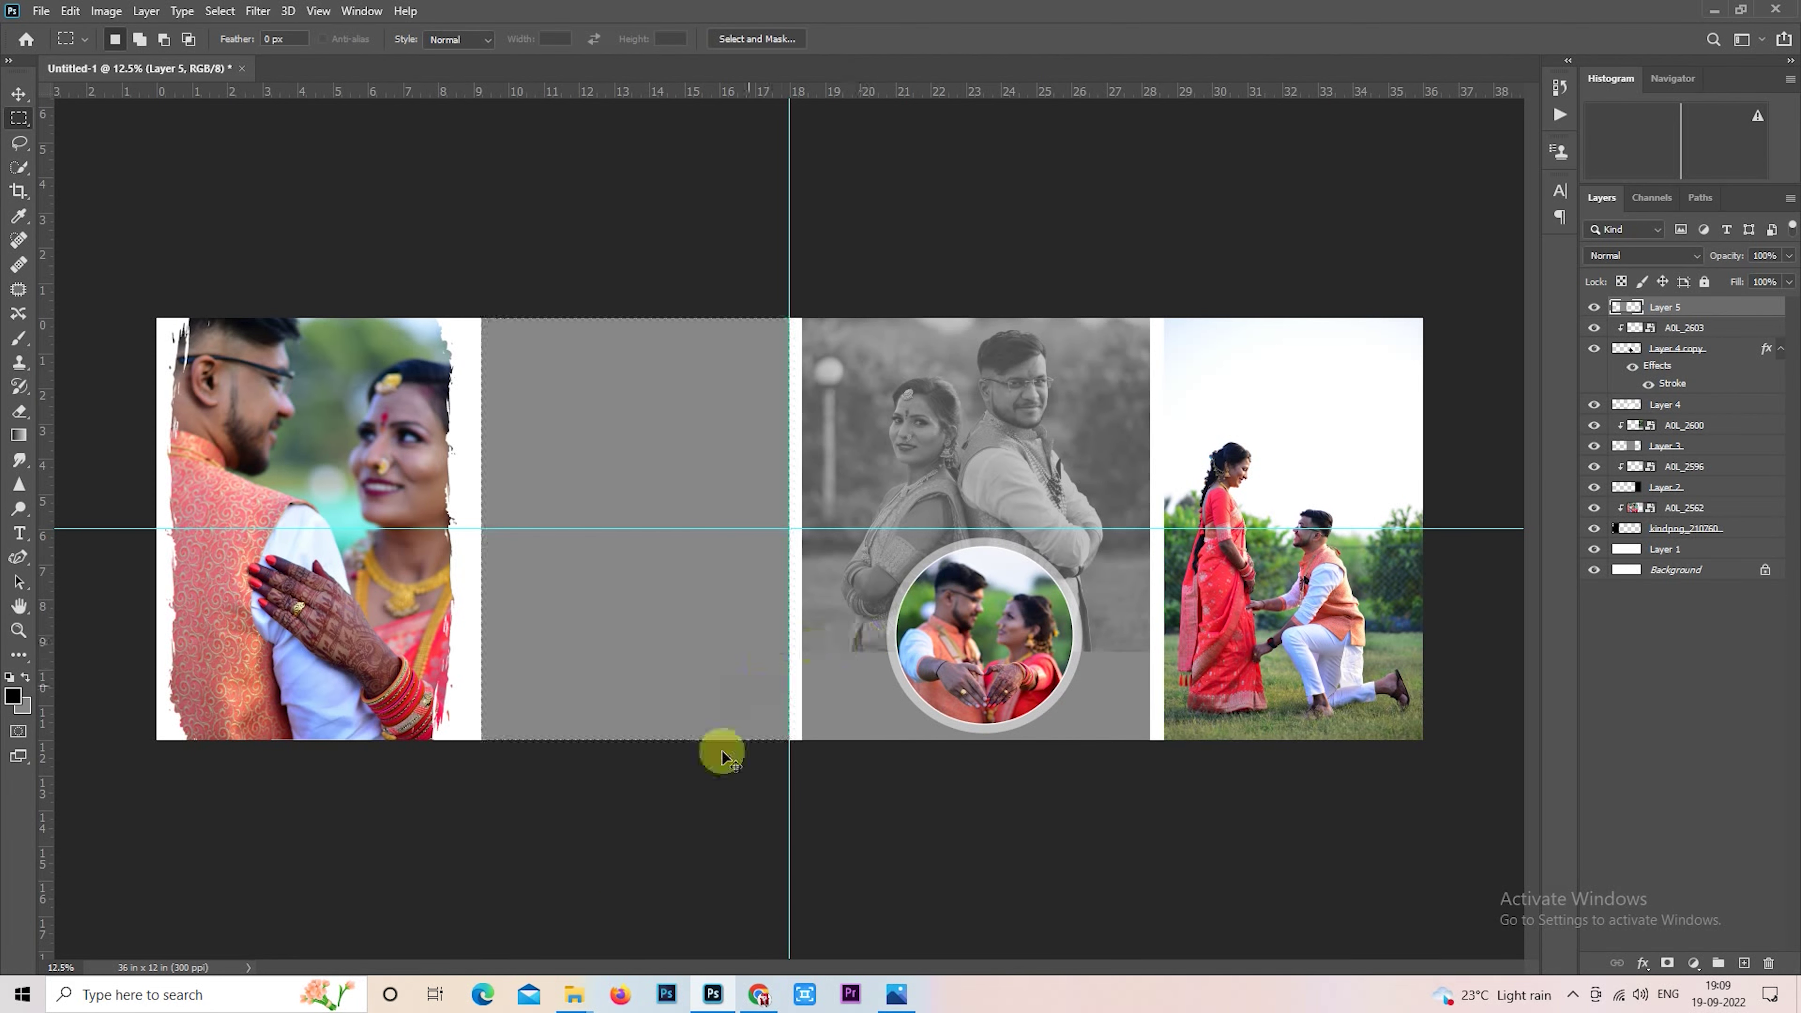
Step: Bring photo AOL_2570 into the spread and move it left over the grey block
mouse_move(574, 995)
click(519, 919)
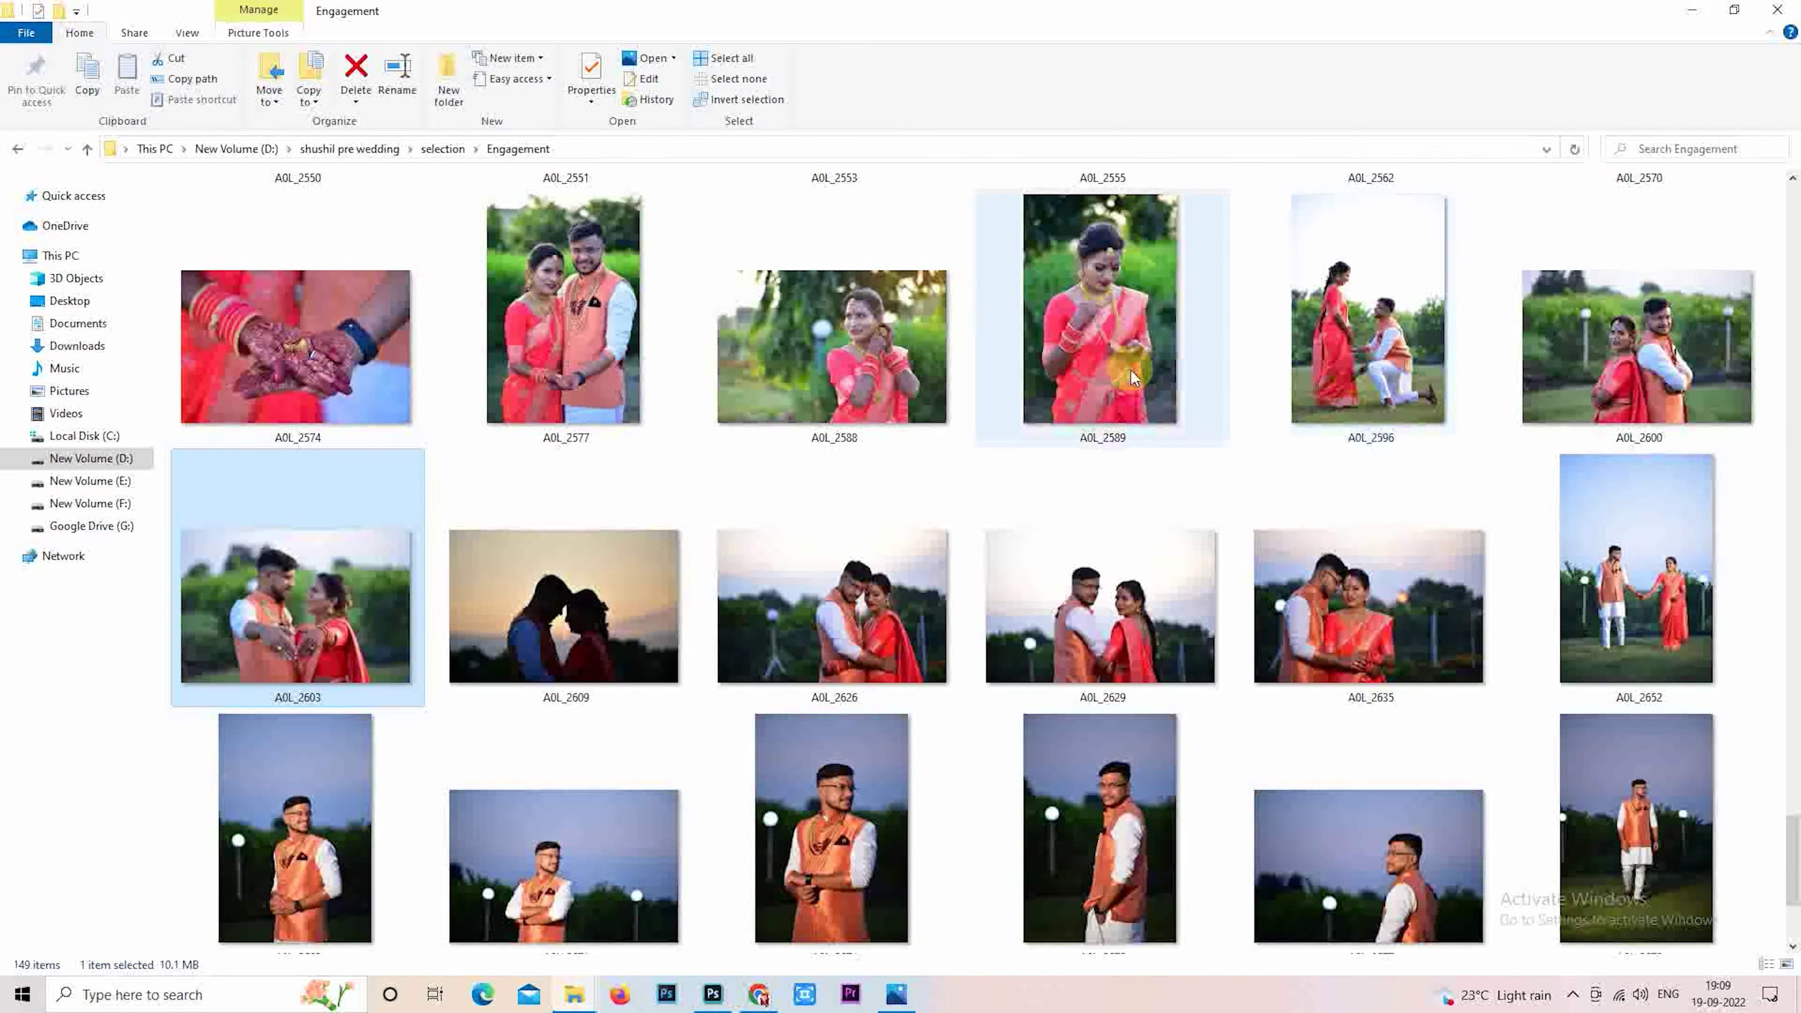
mouse_move(832, 605)
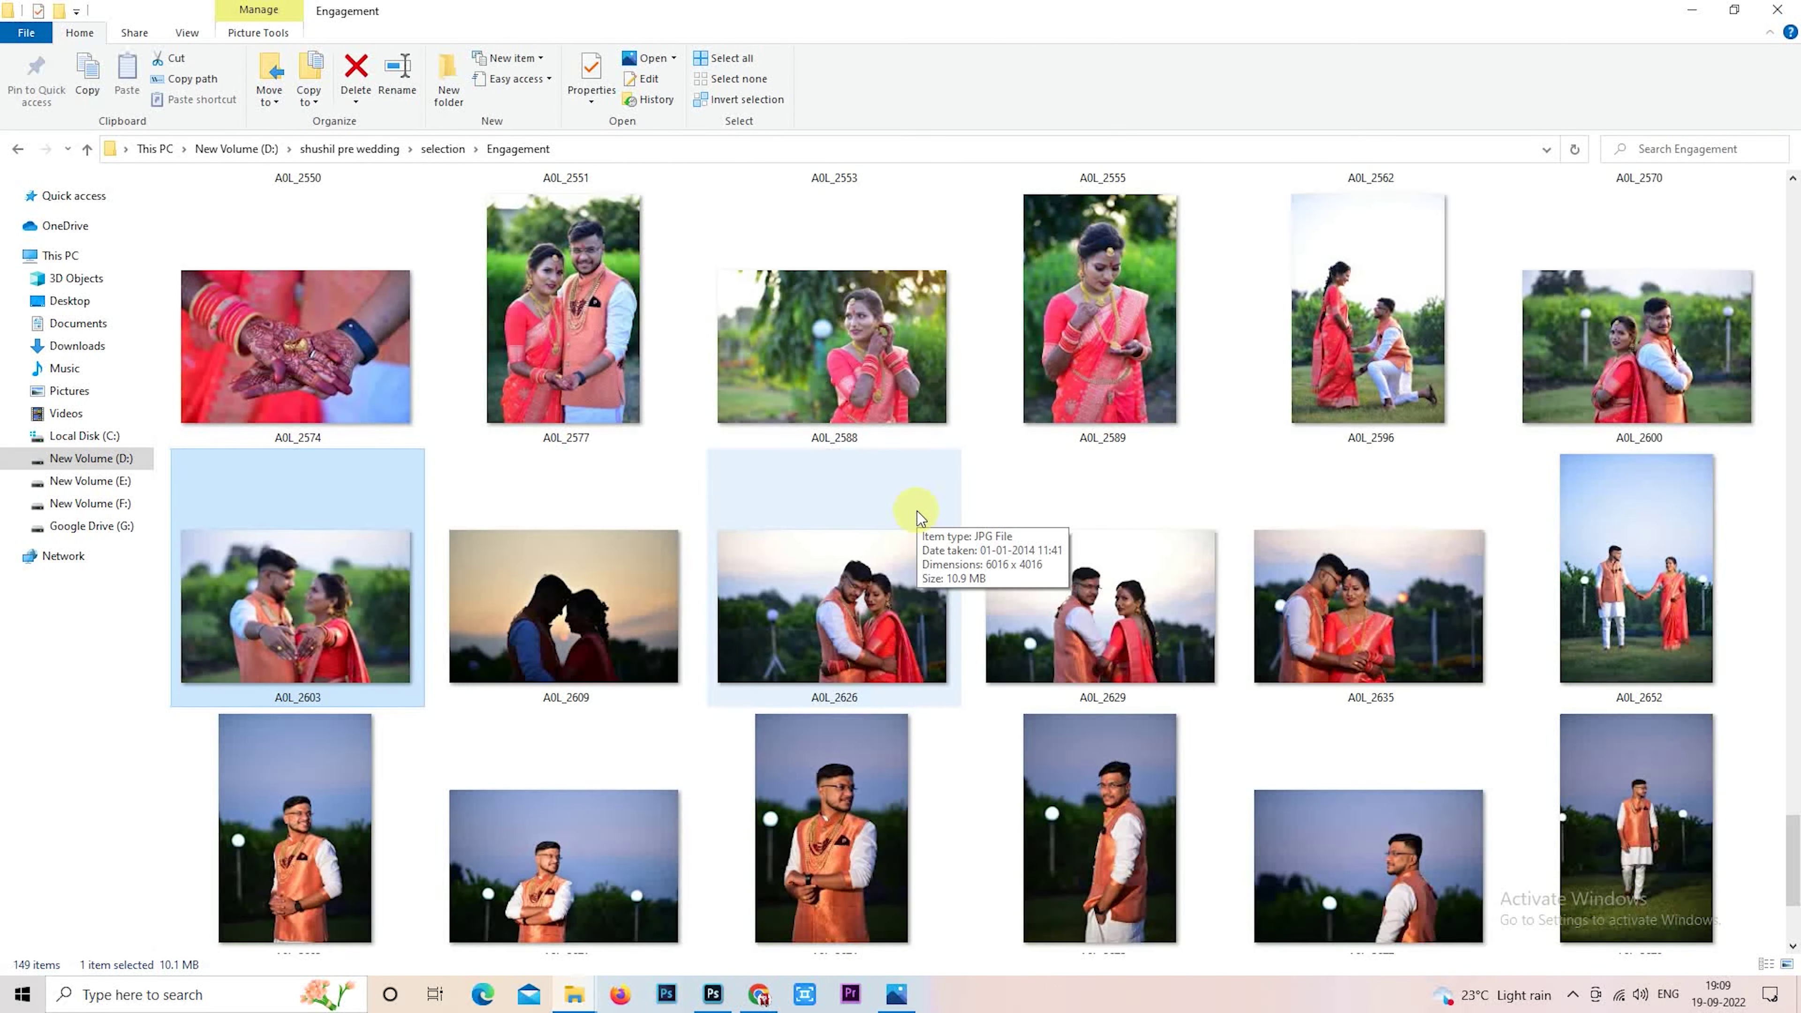
scroll(917, 511, up, 2)
mouse_move(1596, 611)
mouse_down()
mouse_move(709, 989)
mouse_move(672, 628)
mouse_up()
drag(866, 543, 712, 541)
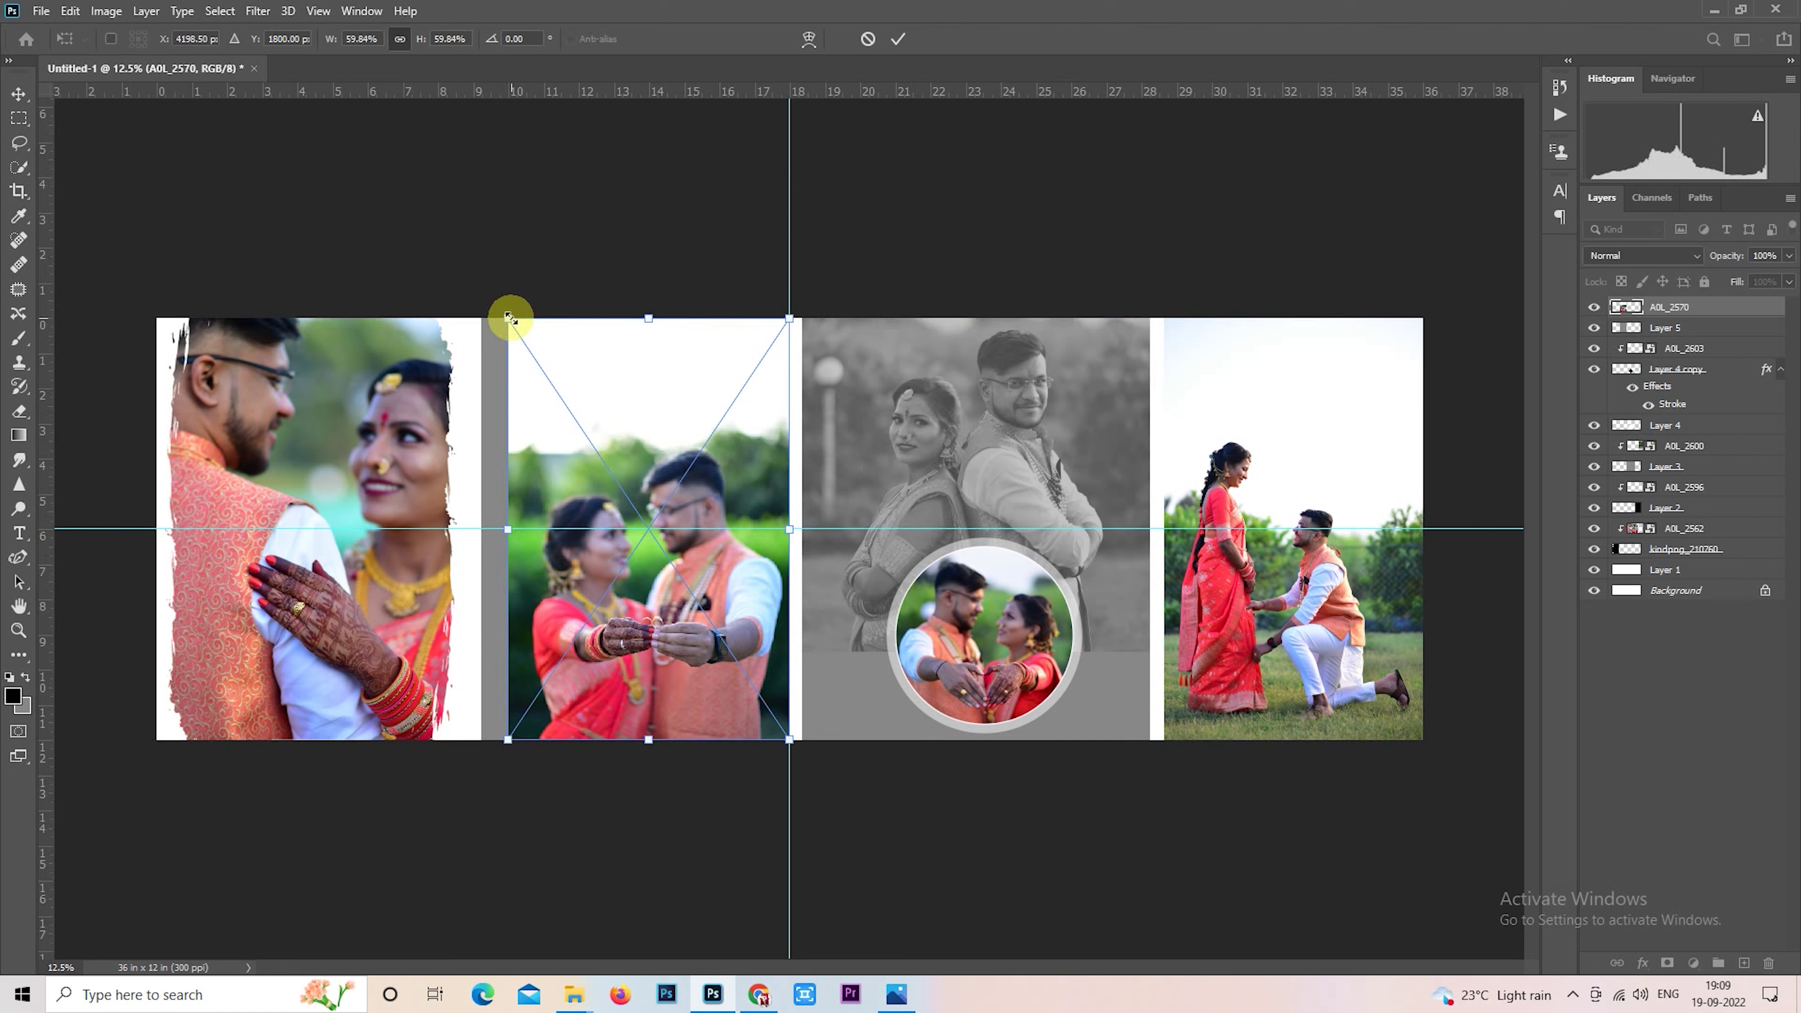
Step: Resize AOL_2570 to fit the frame and clip it to the grey block
drag(508, 318, 423, 271)
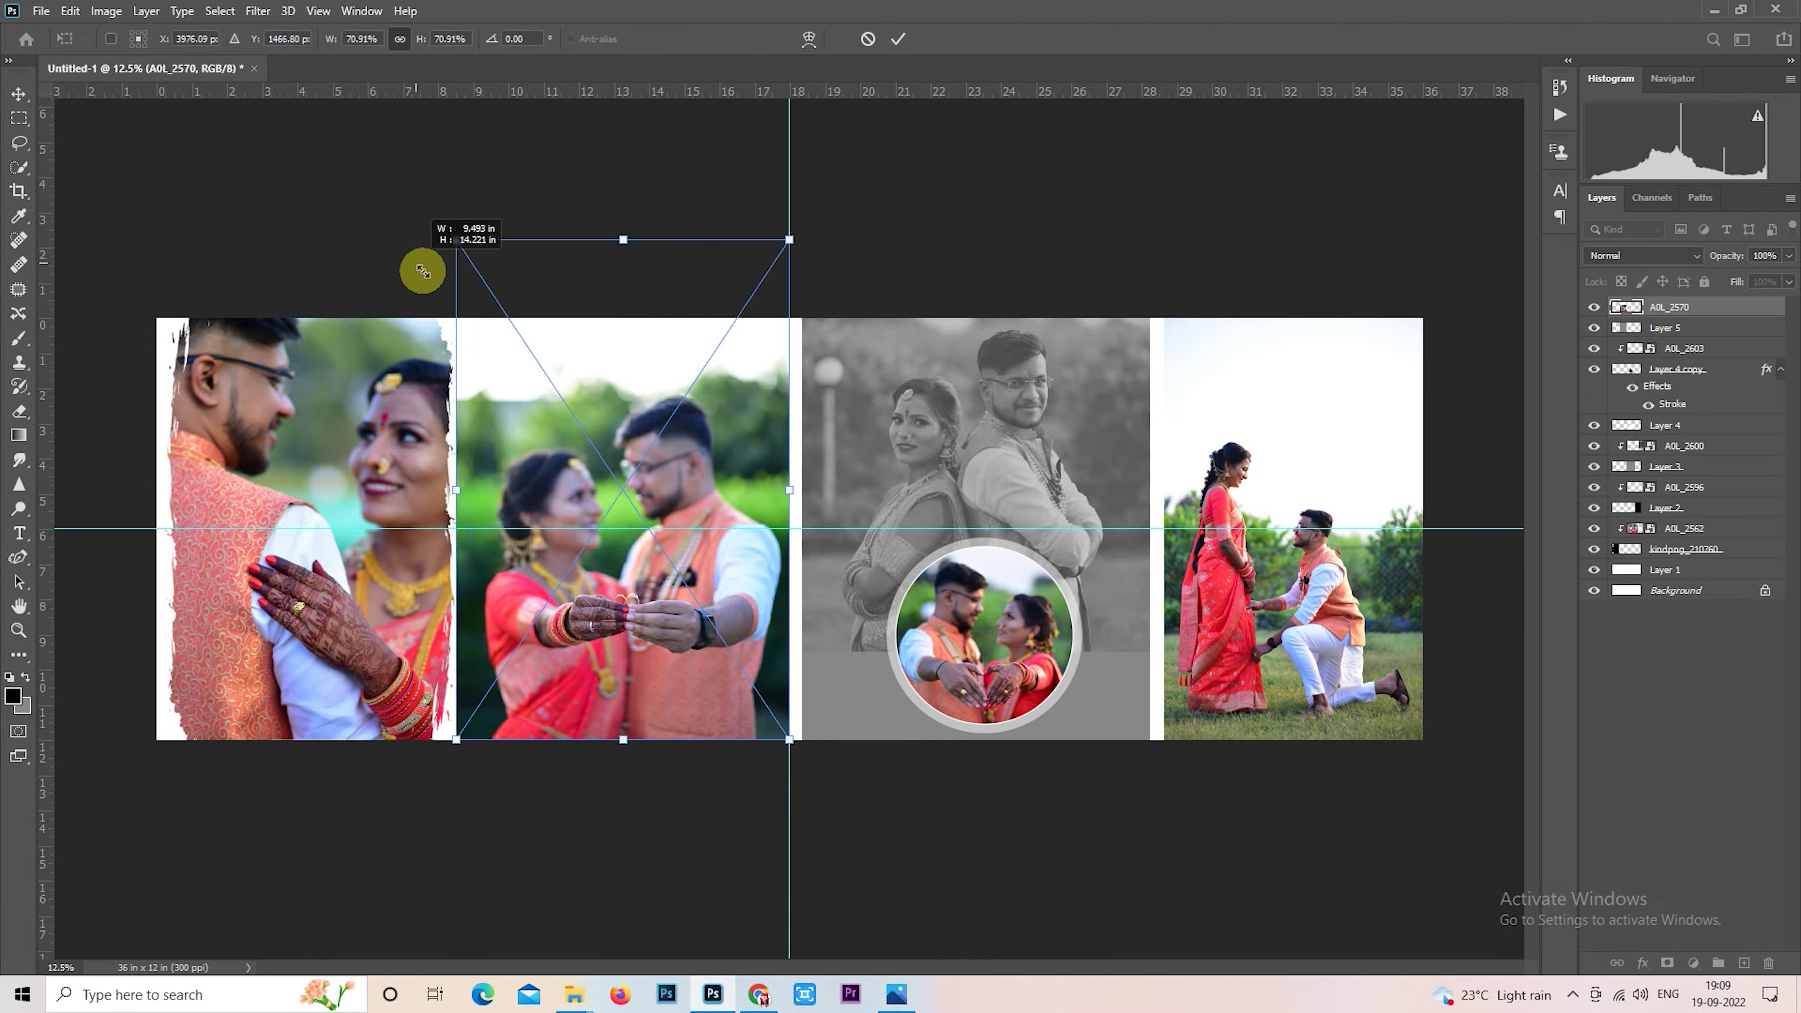
drag(422, 271, 419, 281)
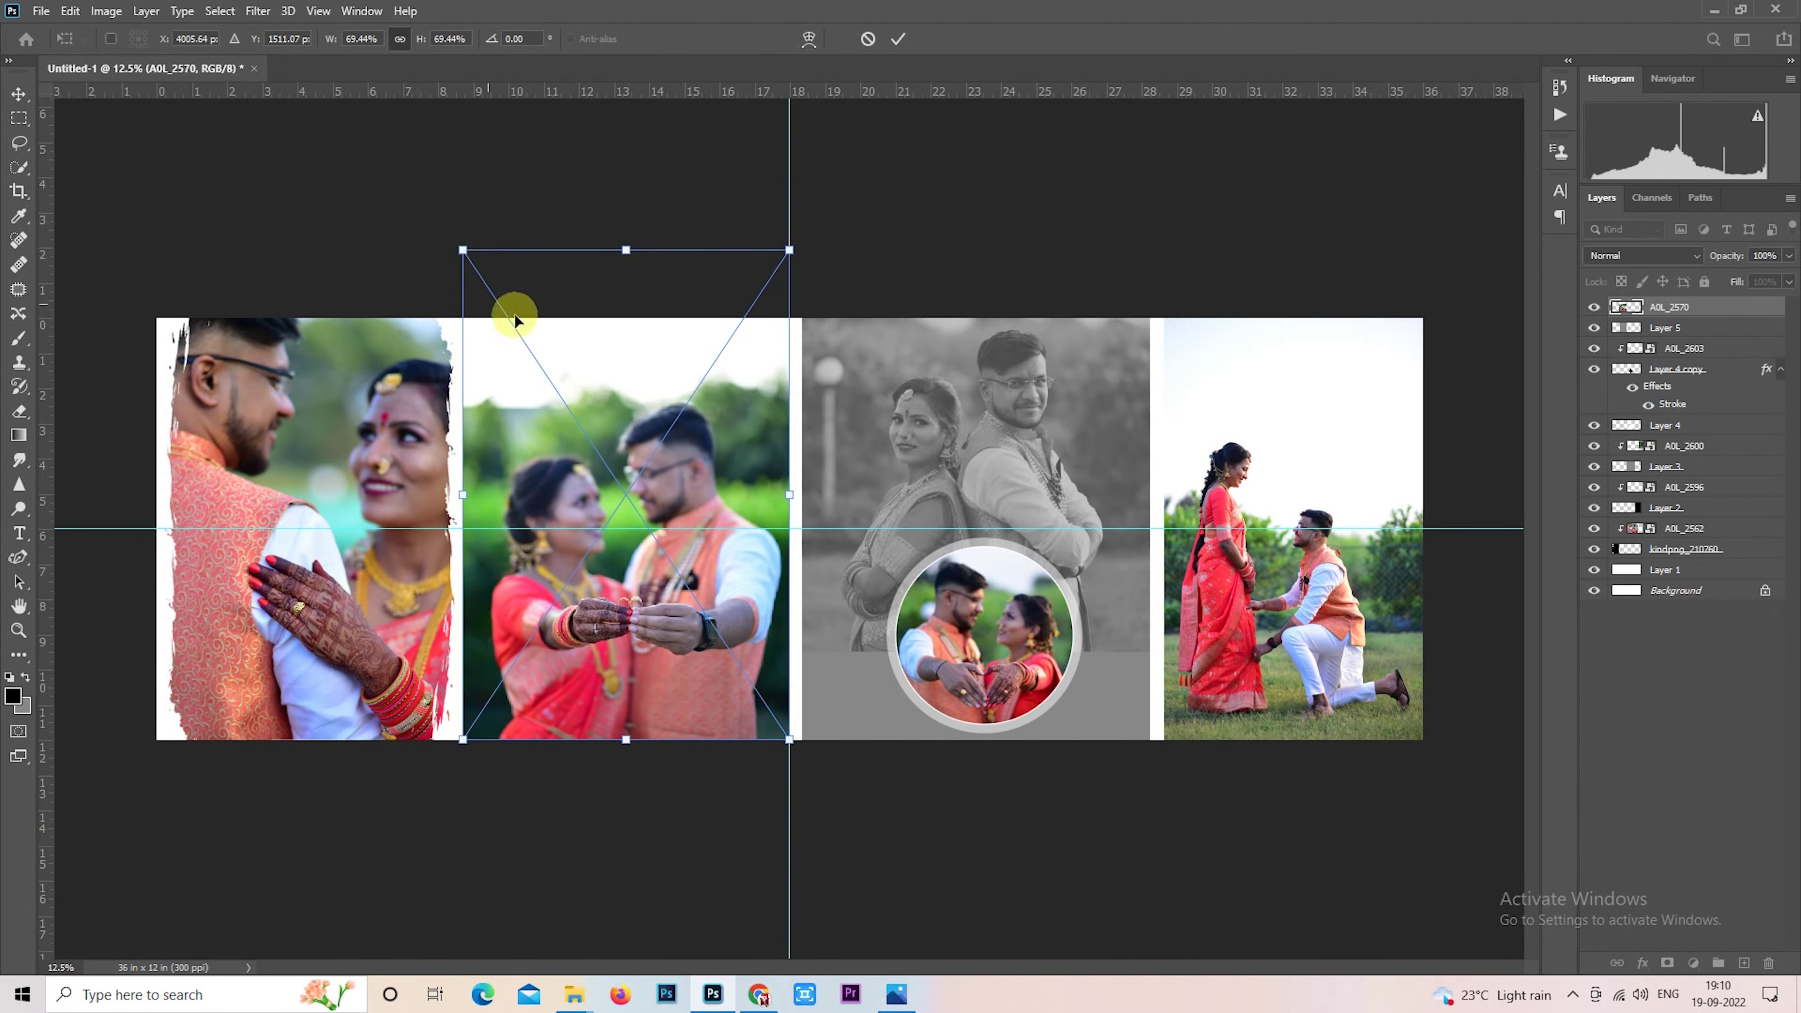
key(Return)
right_click(1677, 306)
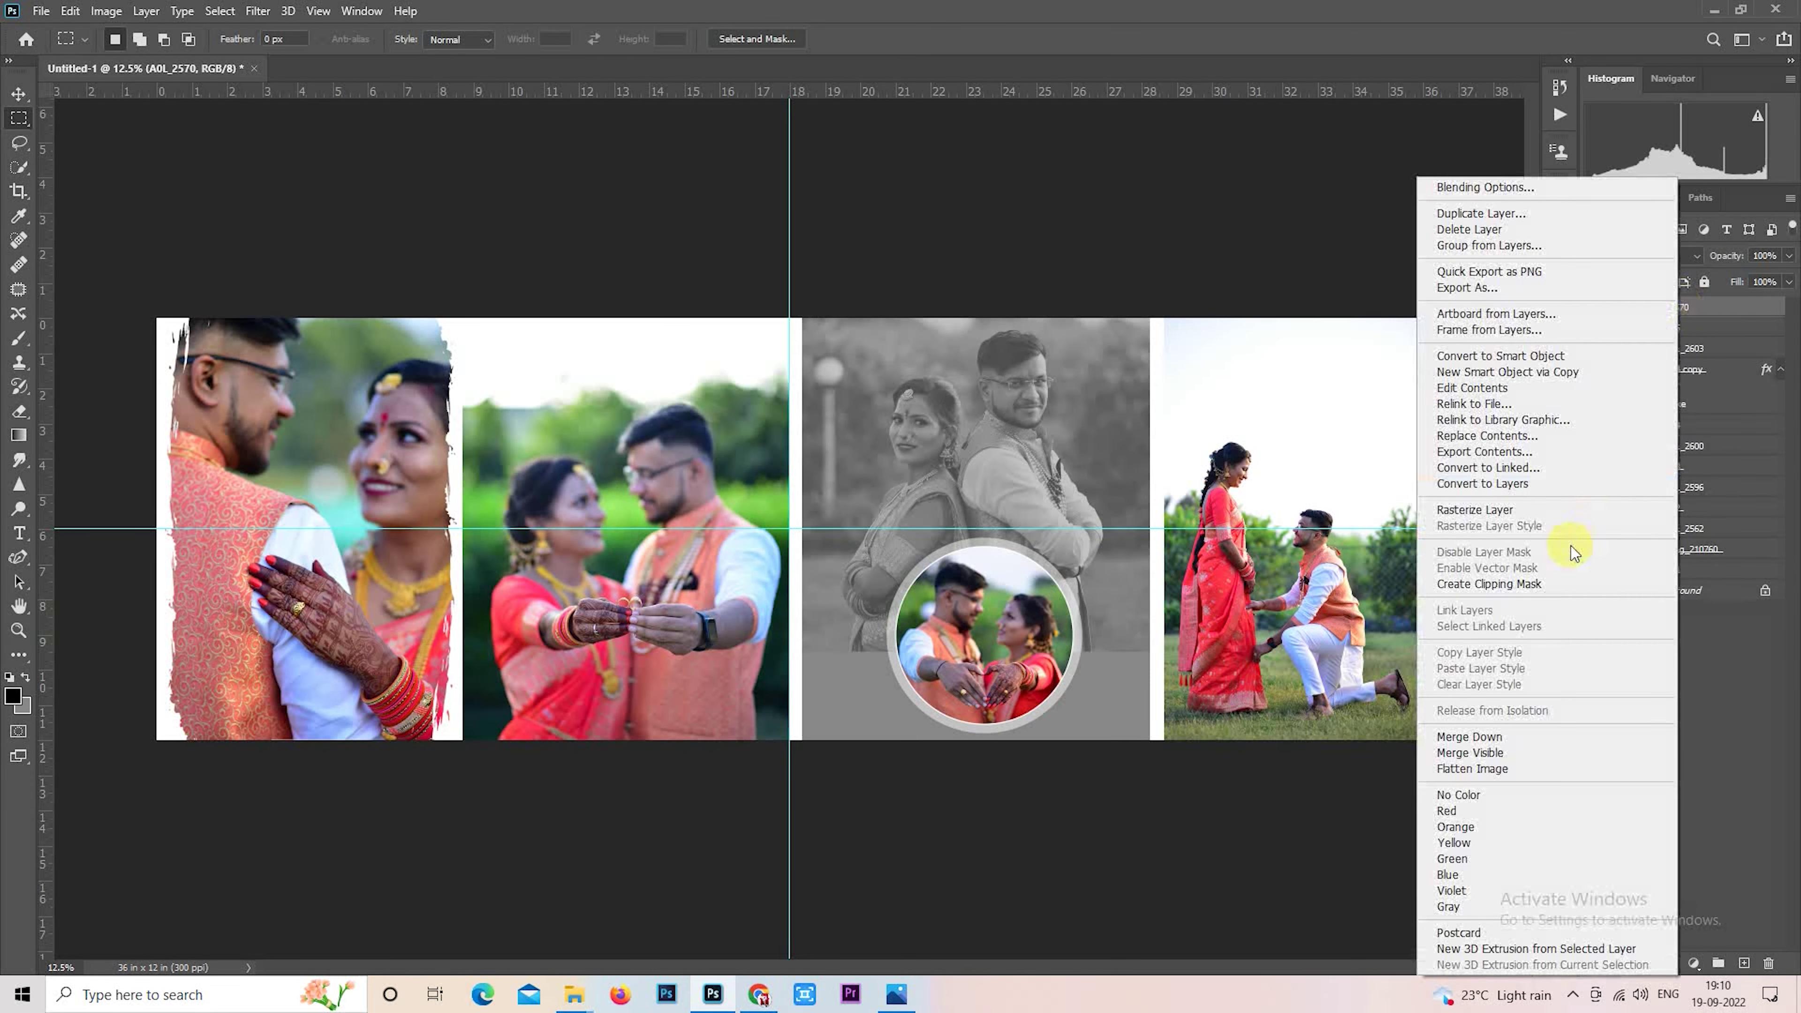
click(1557, 583)
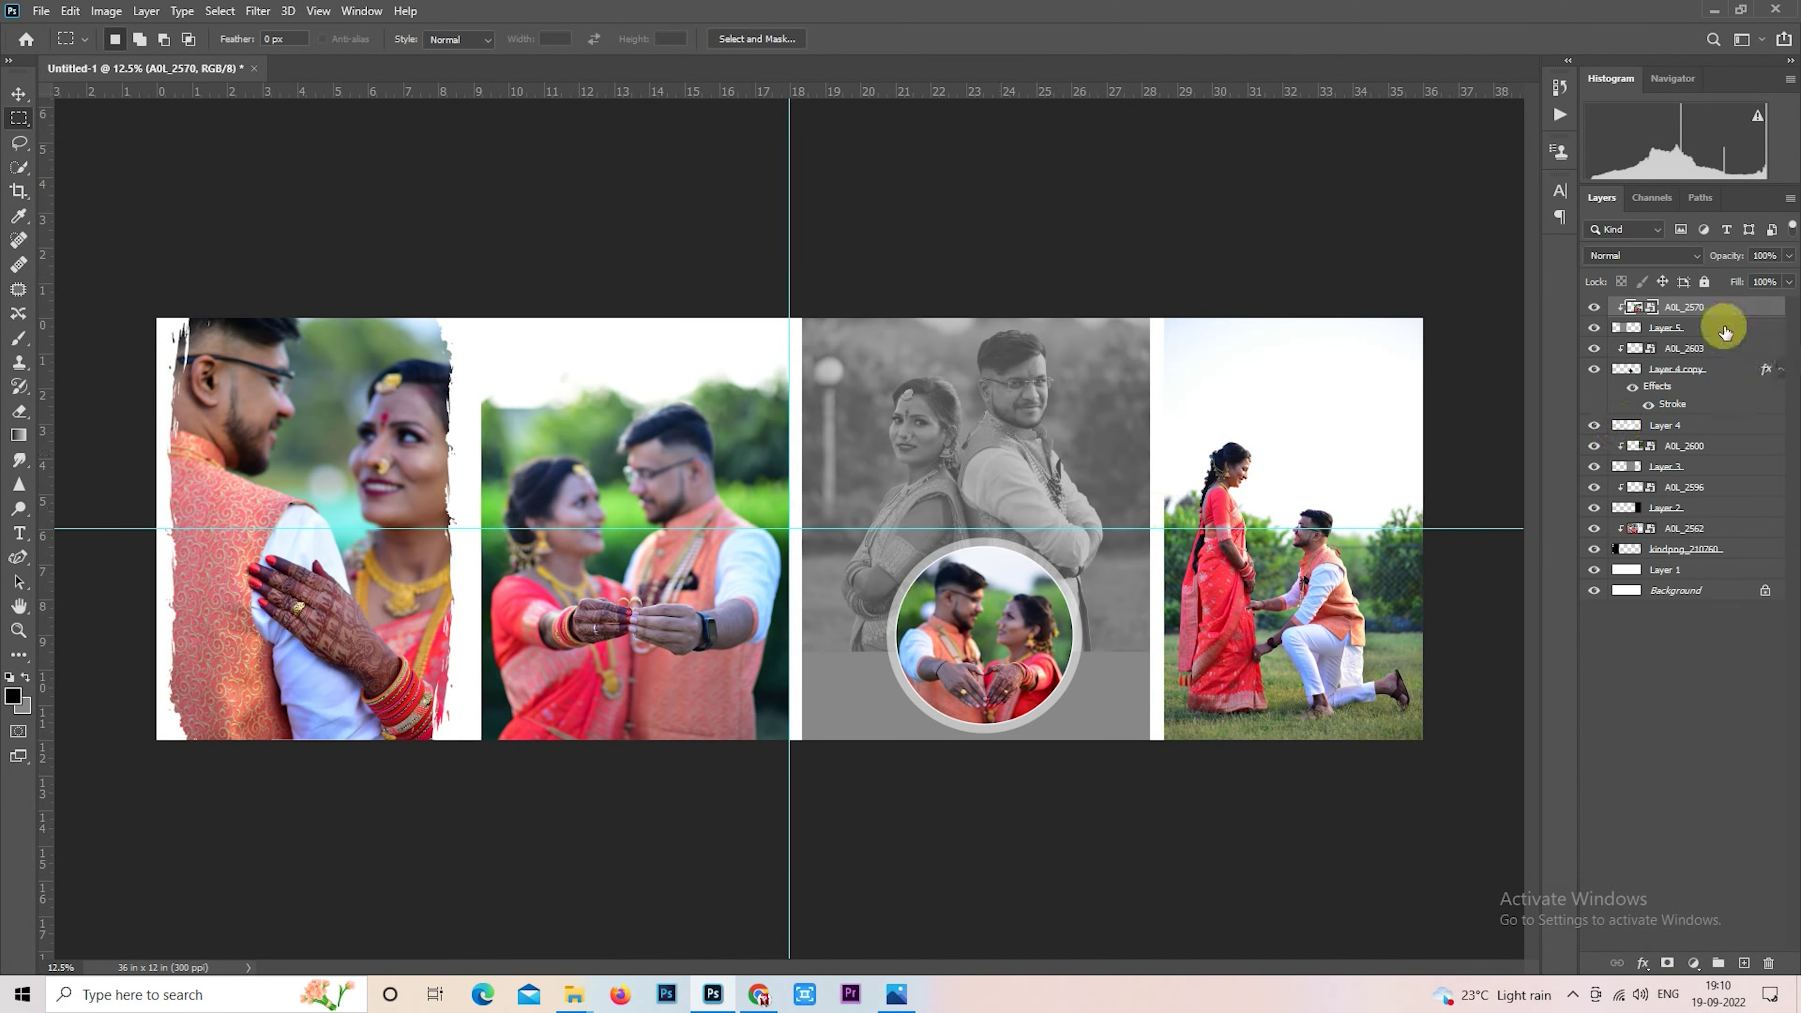
Step: Stretch the grey Layer 5 block left to 100.91% width to meet the left photo
click(1677, 343)
right_click(605, 523)
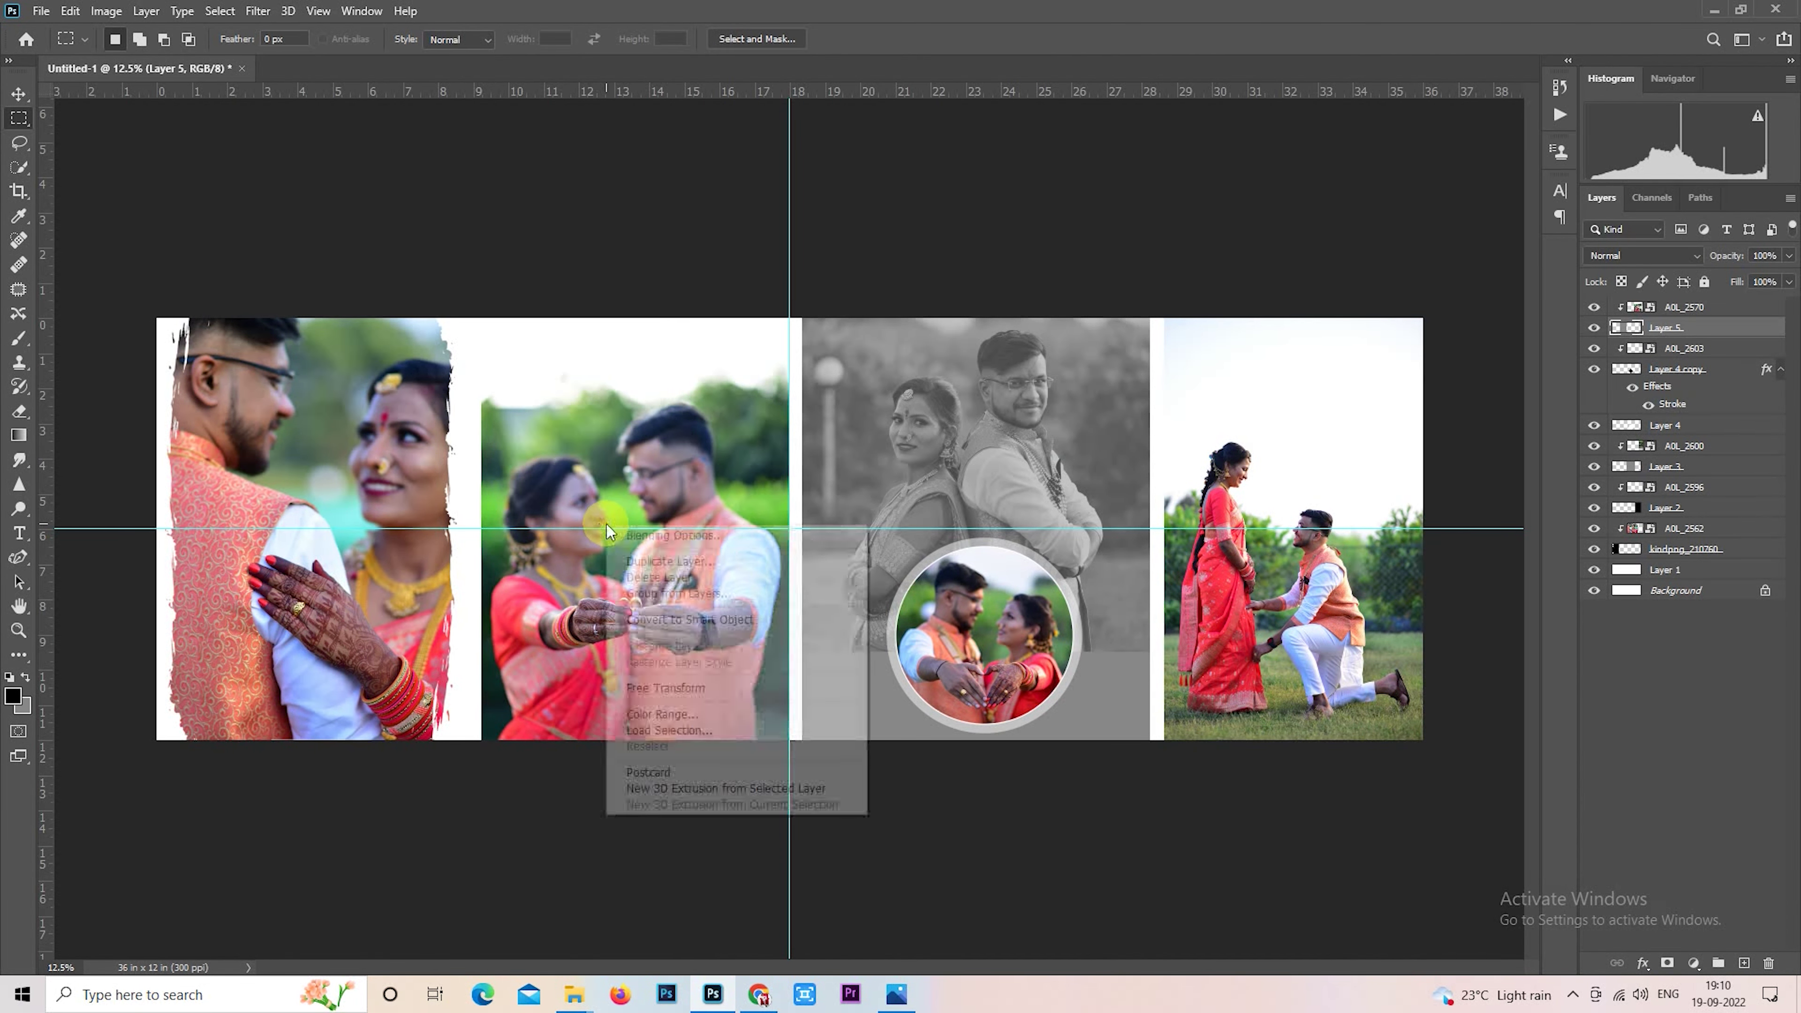
click(663, 687)
drag(482, 529, 479, 528)
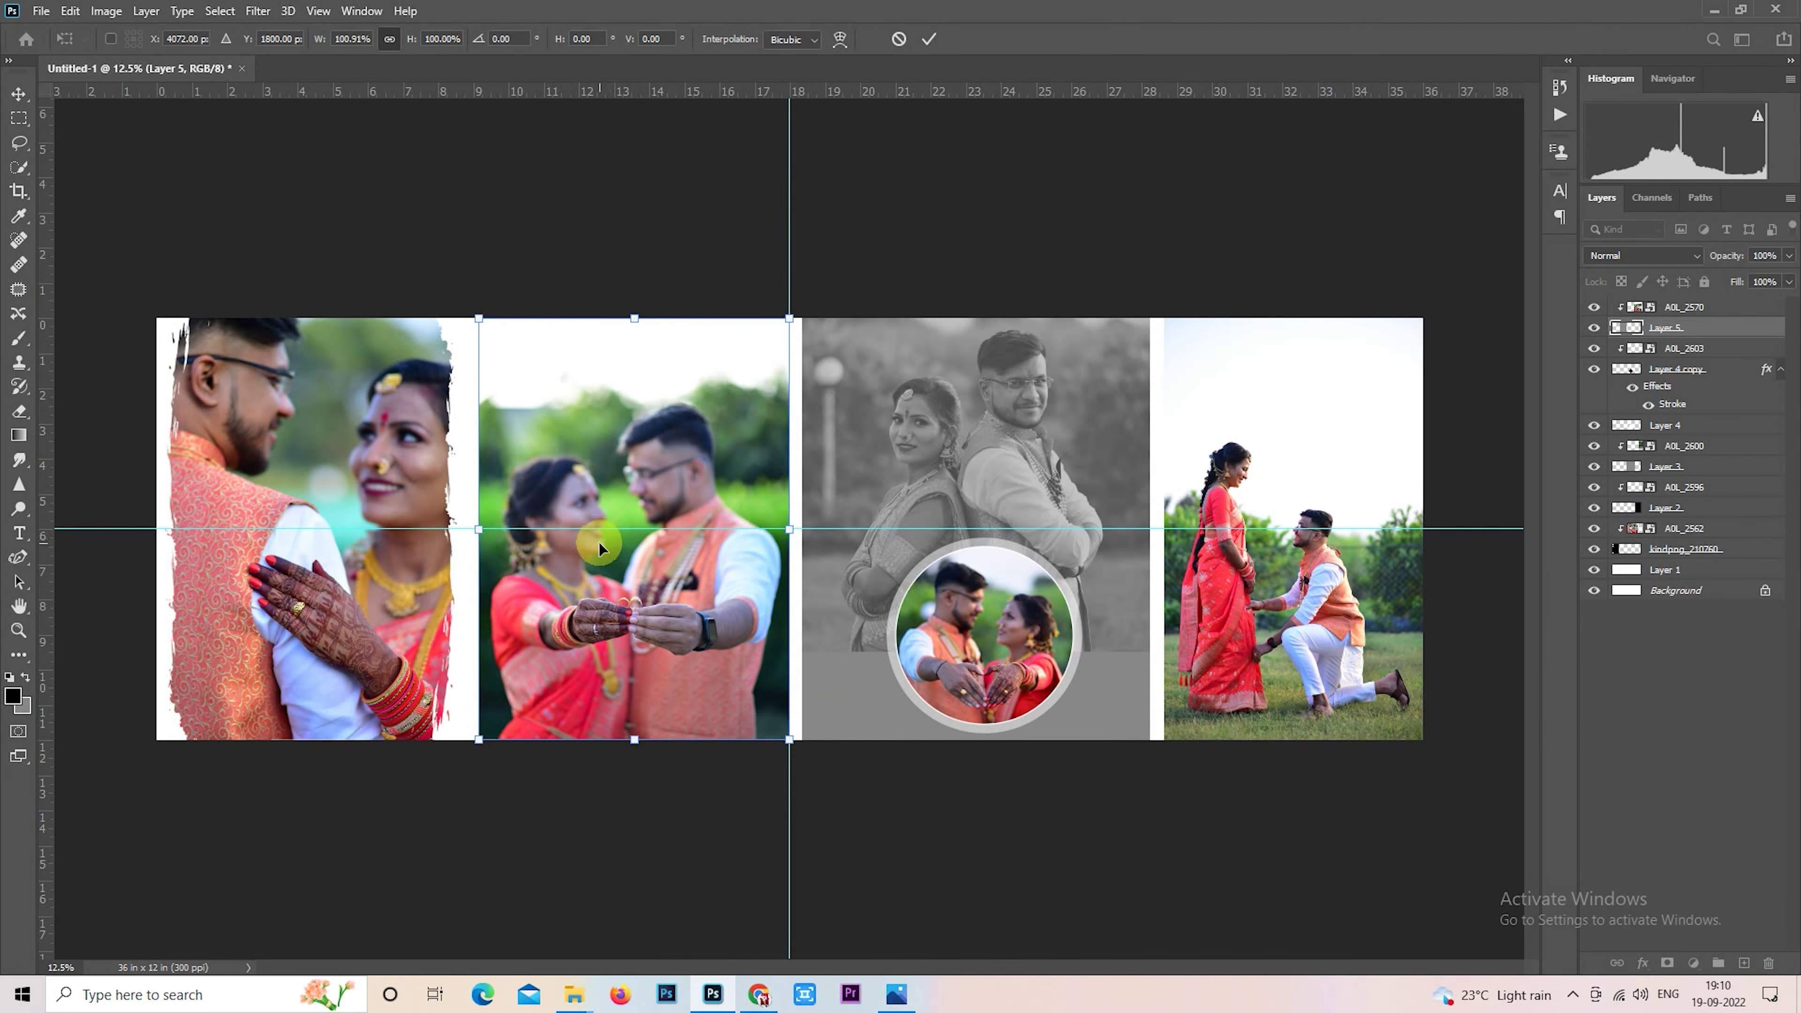
key(Return)
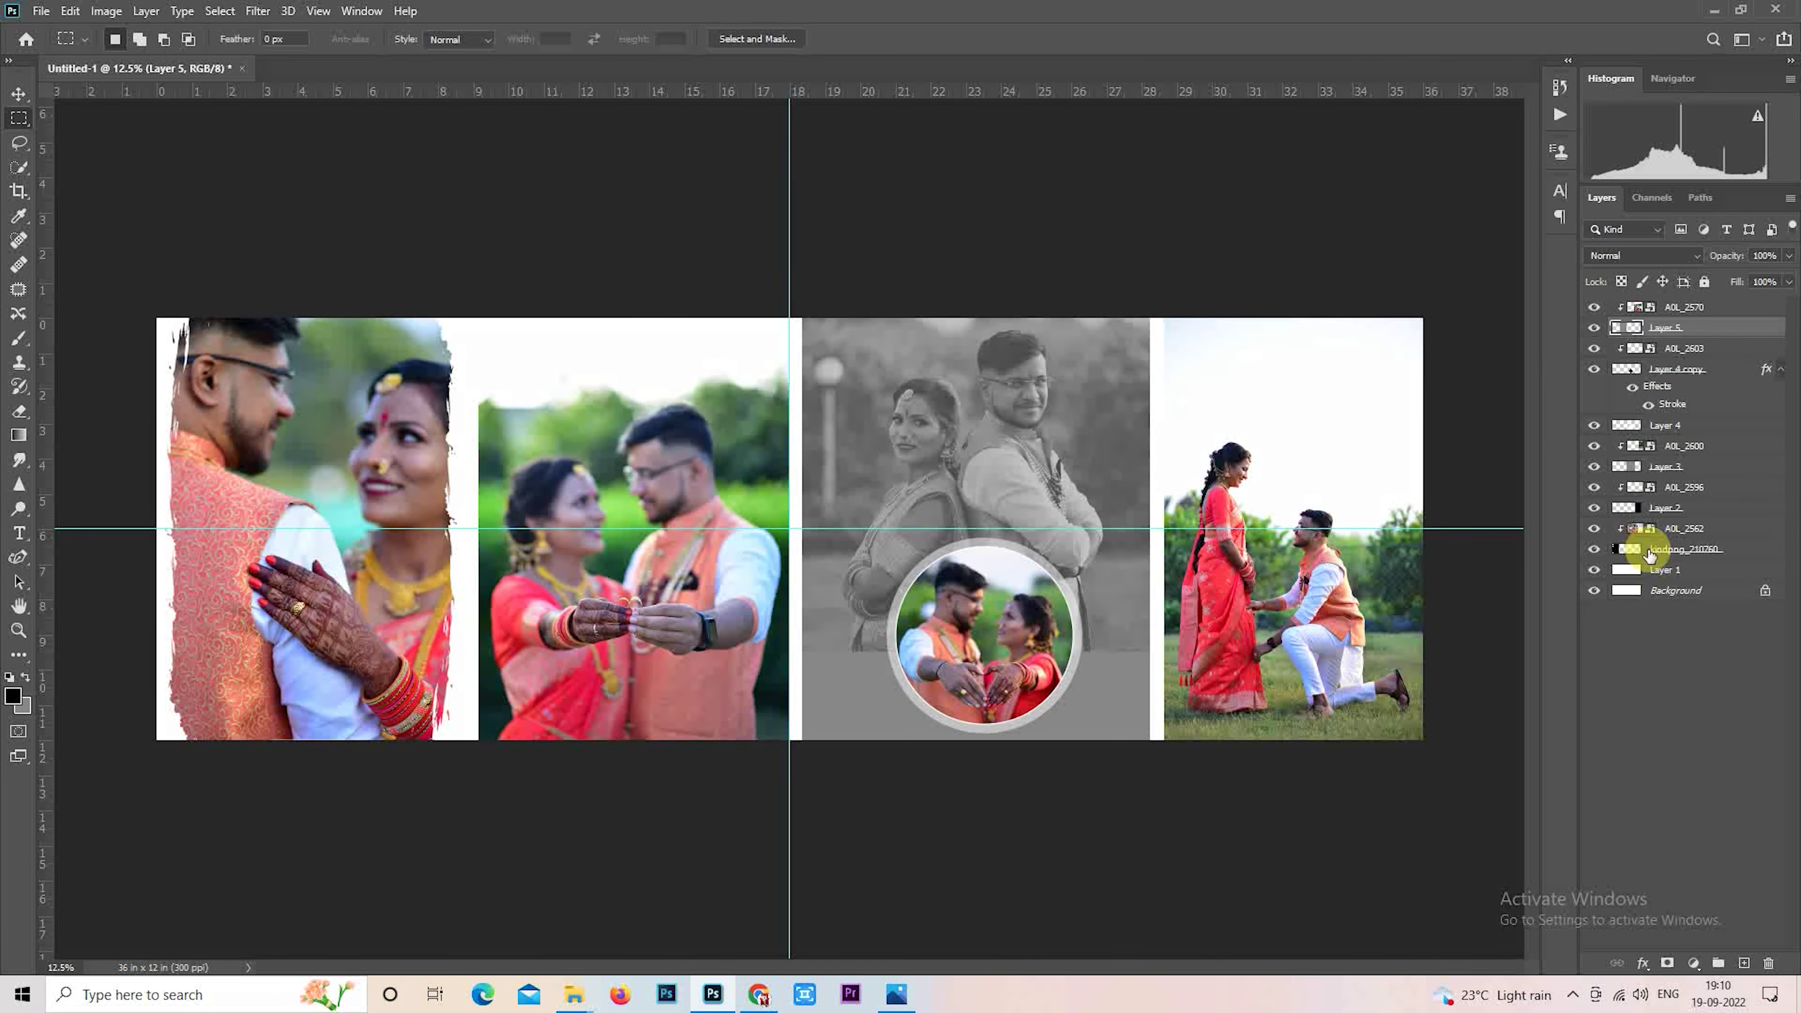
Step: Extend the kindpng_210760 brush-edge shape rightward, filling the gap with white
click(1651, 556)
drag(282, 283, 462, 800)
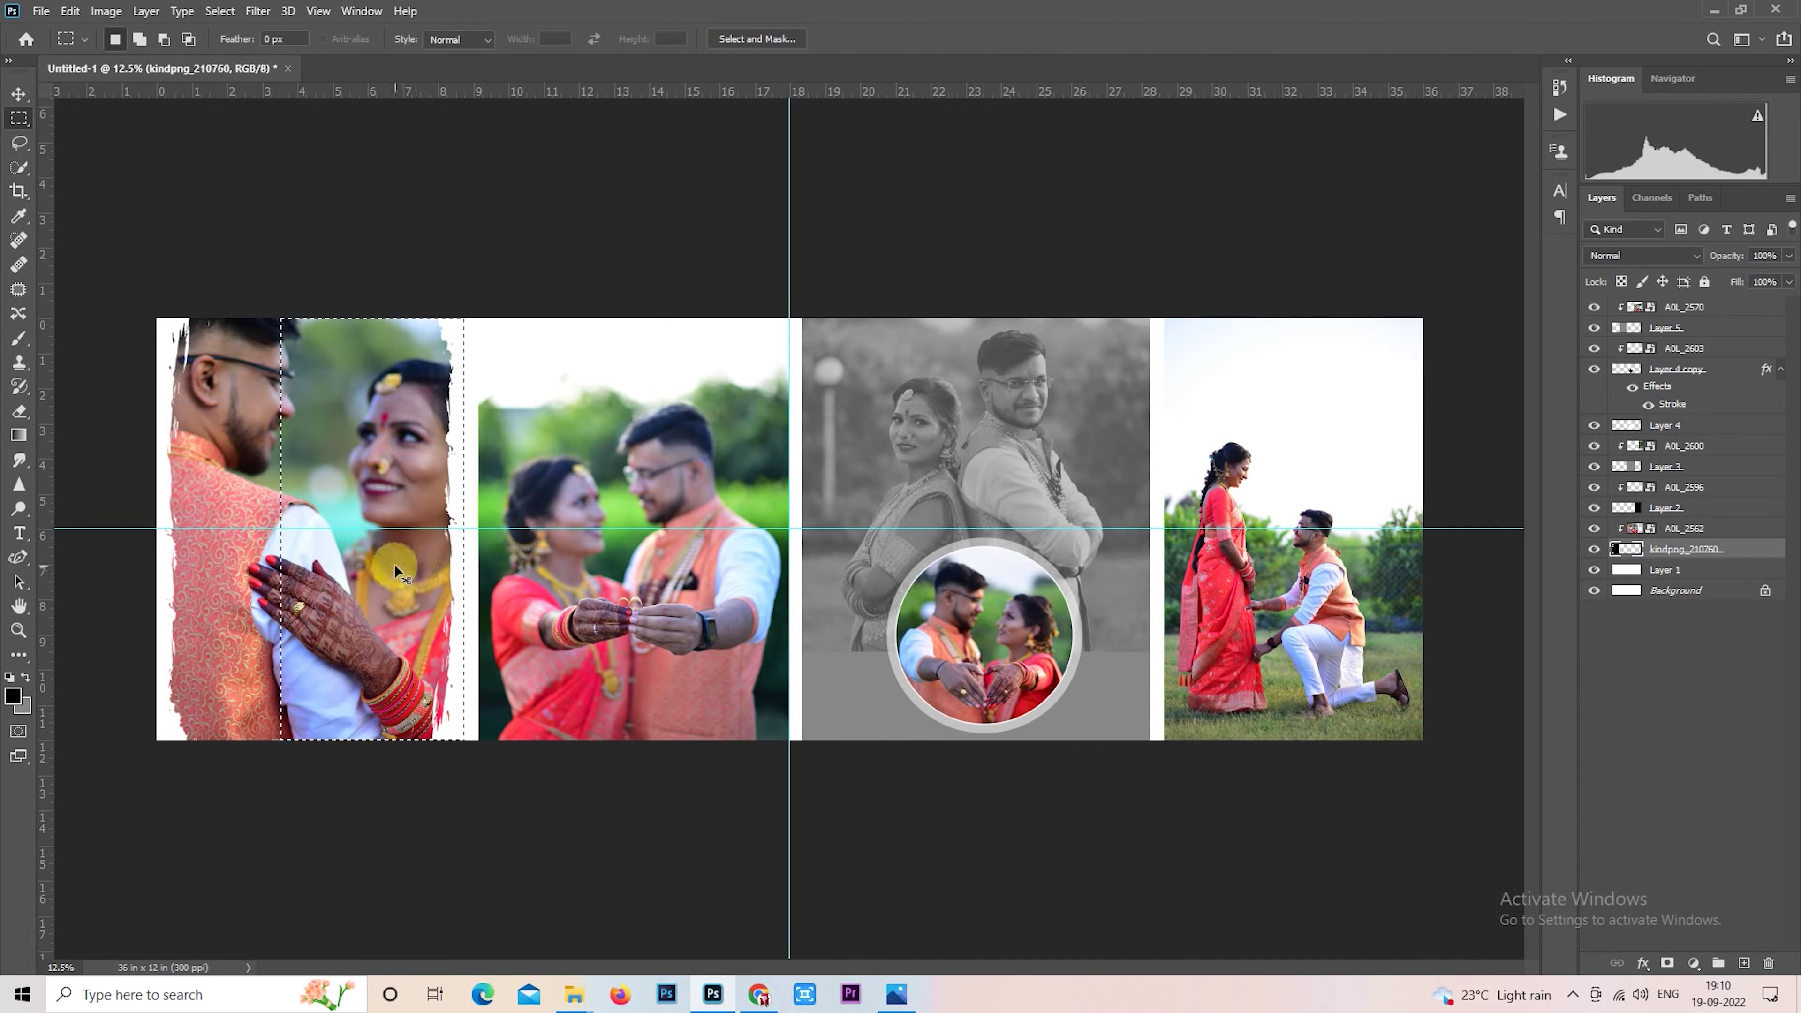
drag(394, 565, 407, 567)
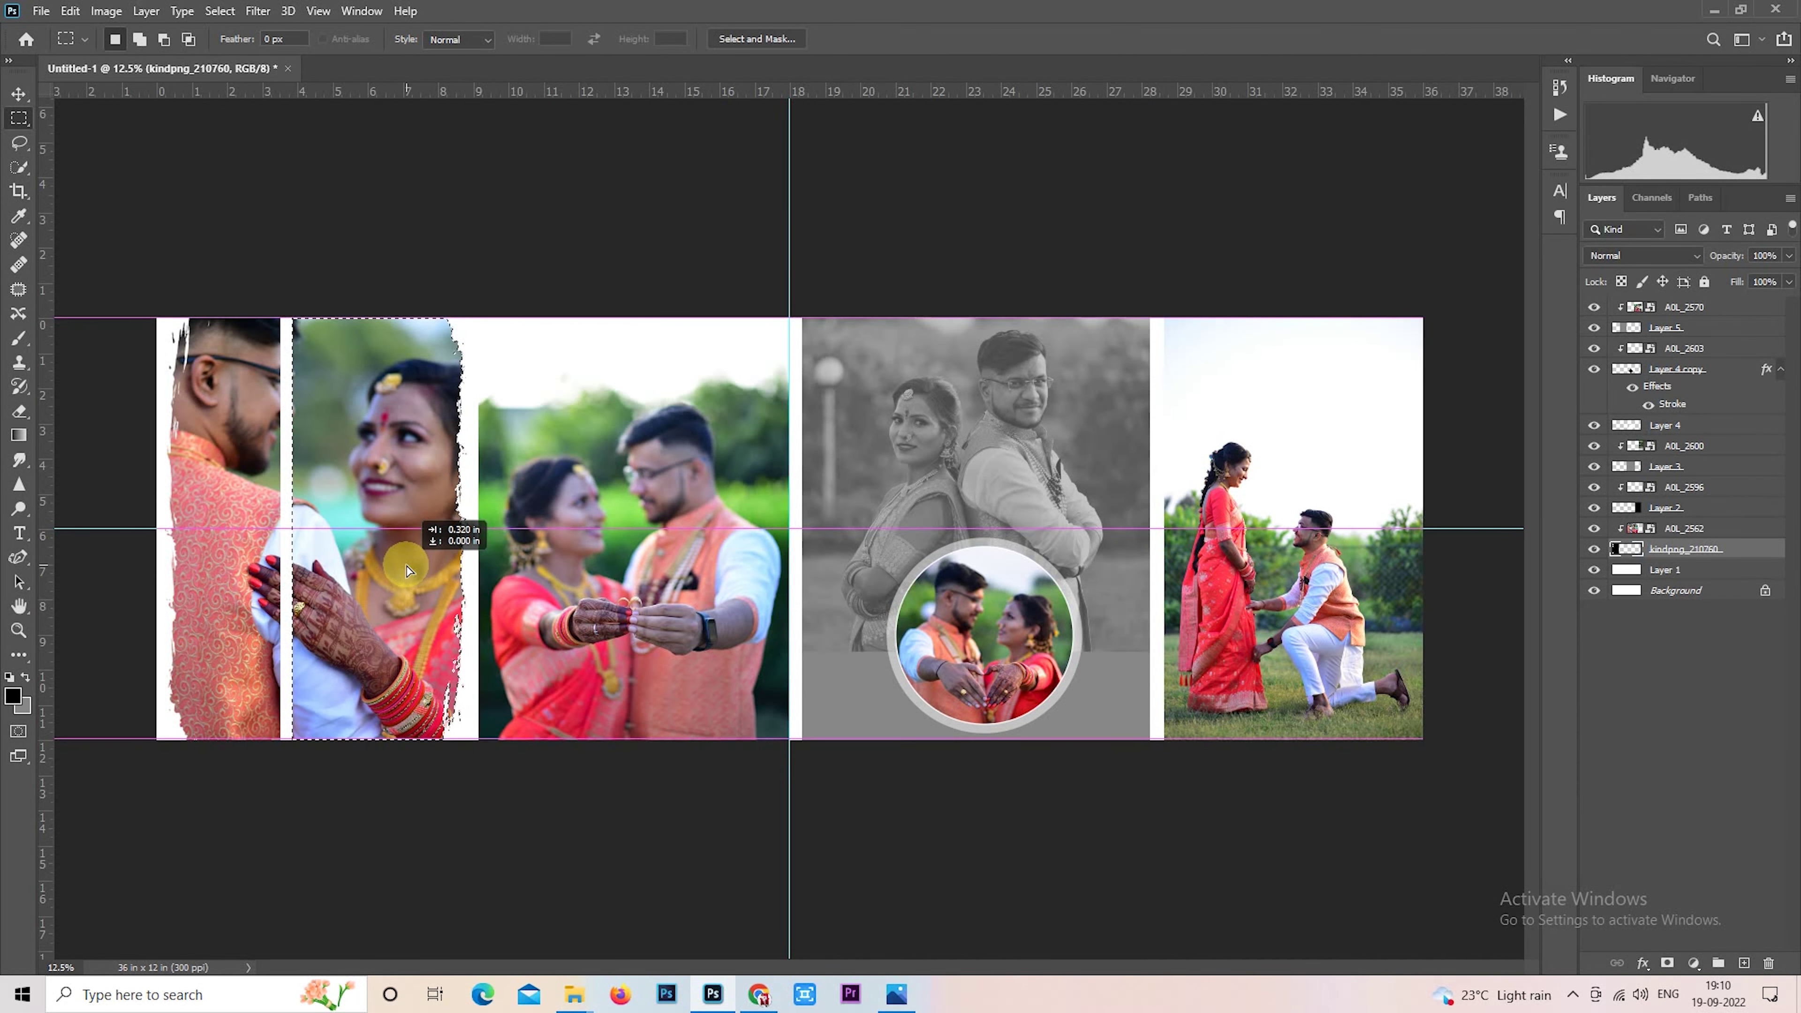
drag(405, 567, 406, 568)
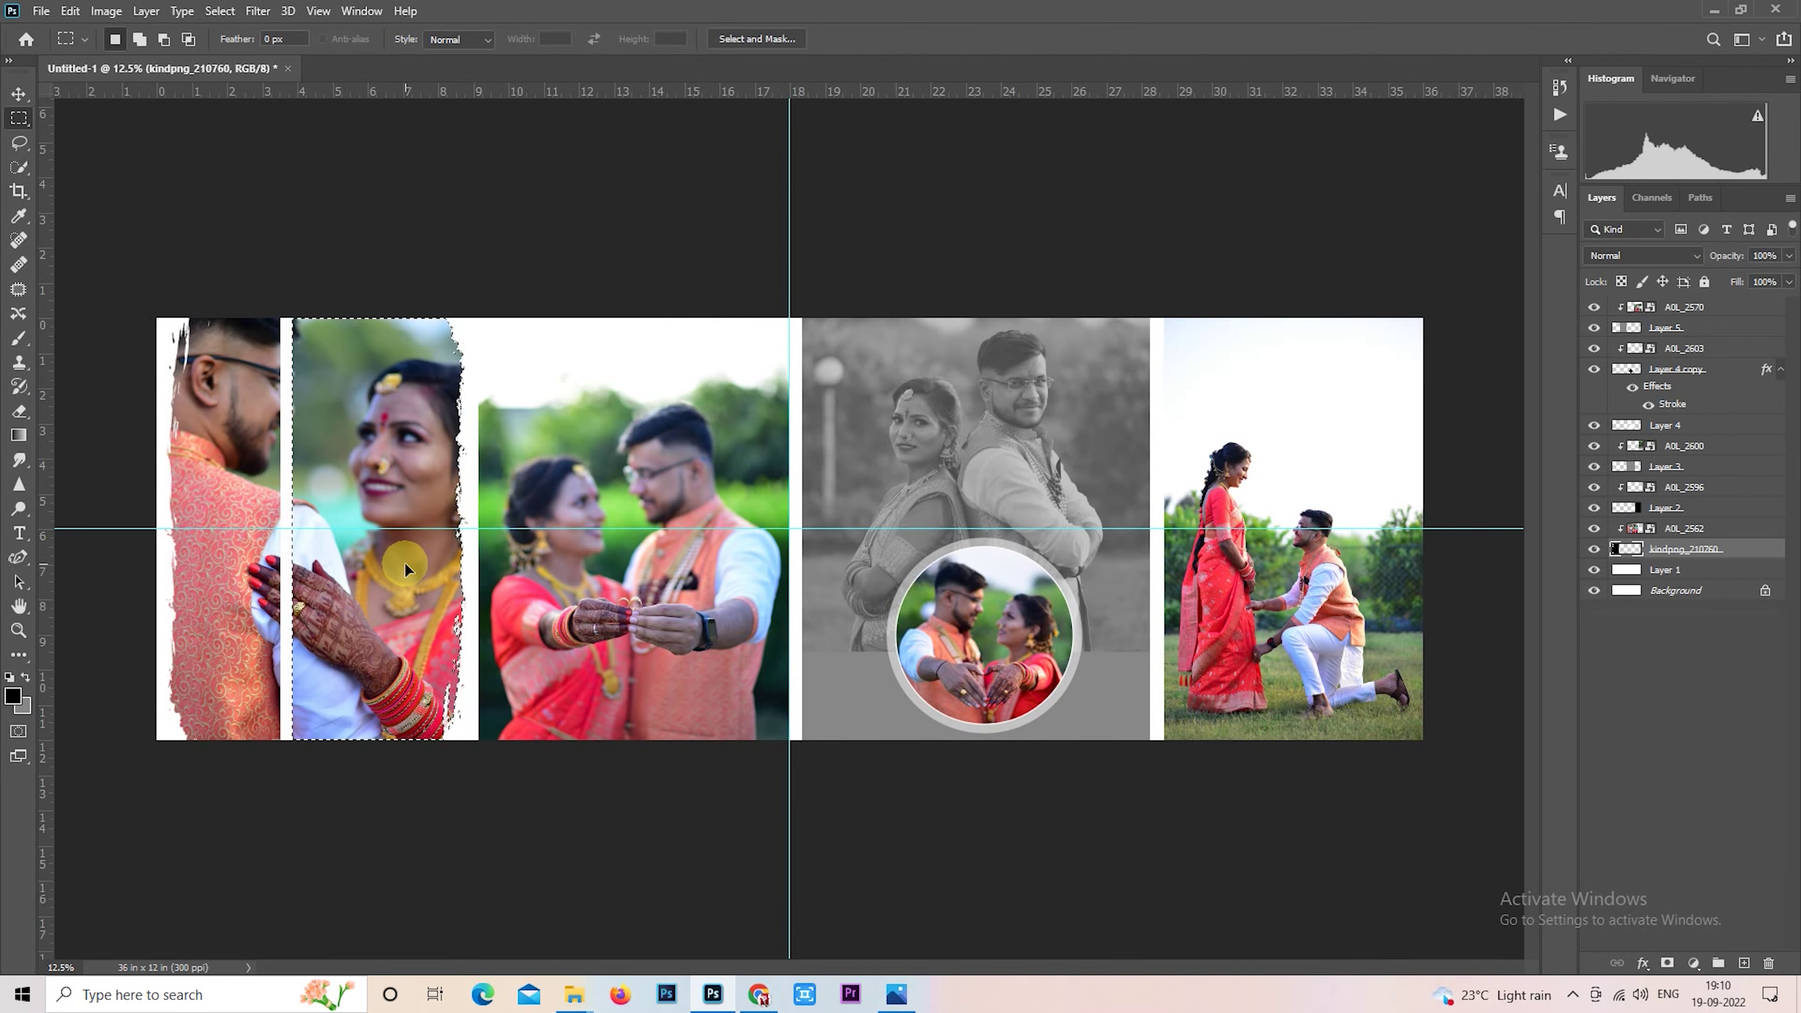
drag(227, 319, 394, 793)
click(24, 677)
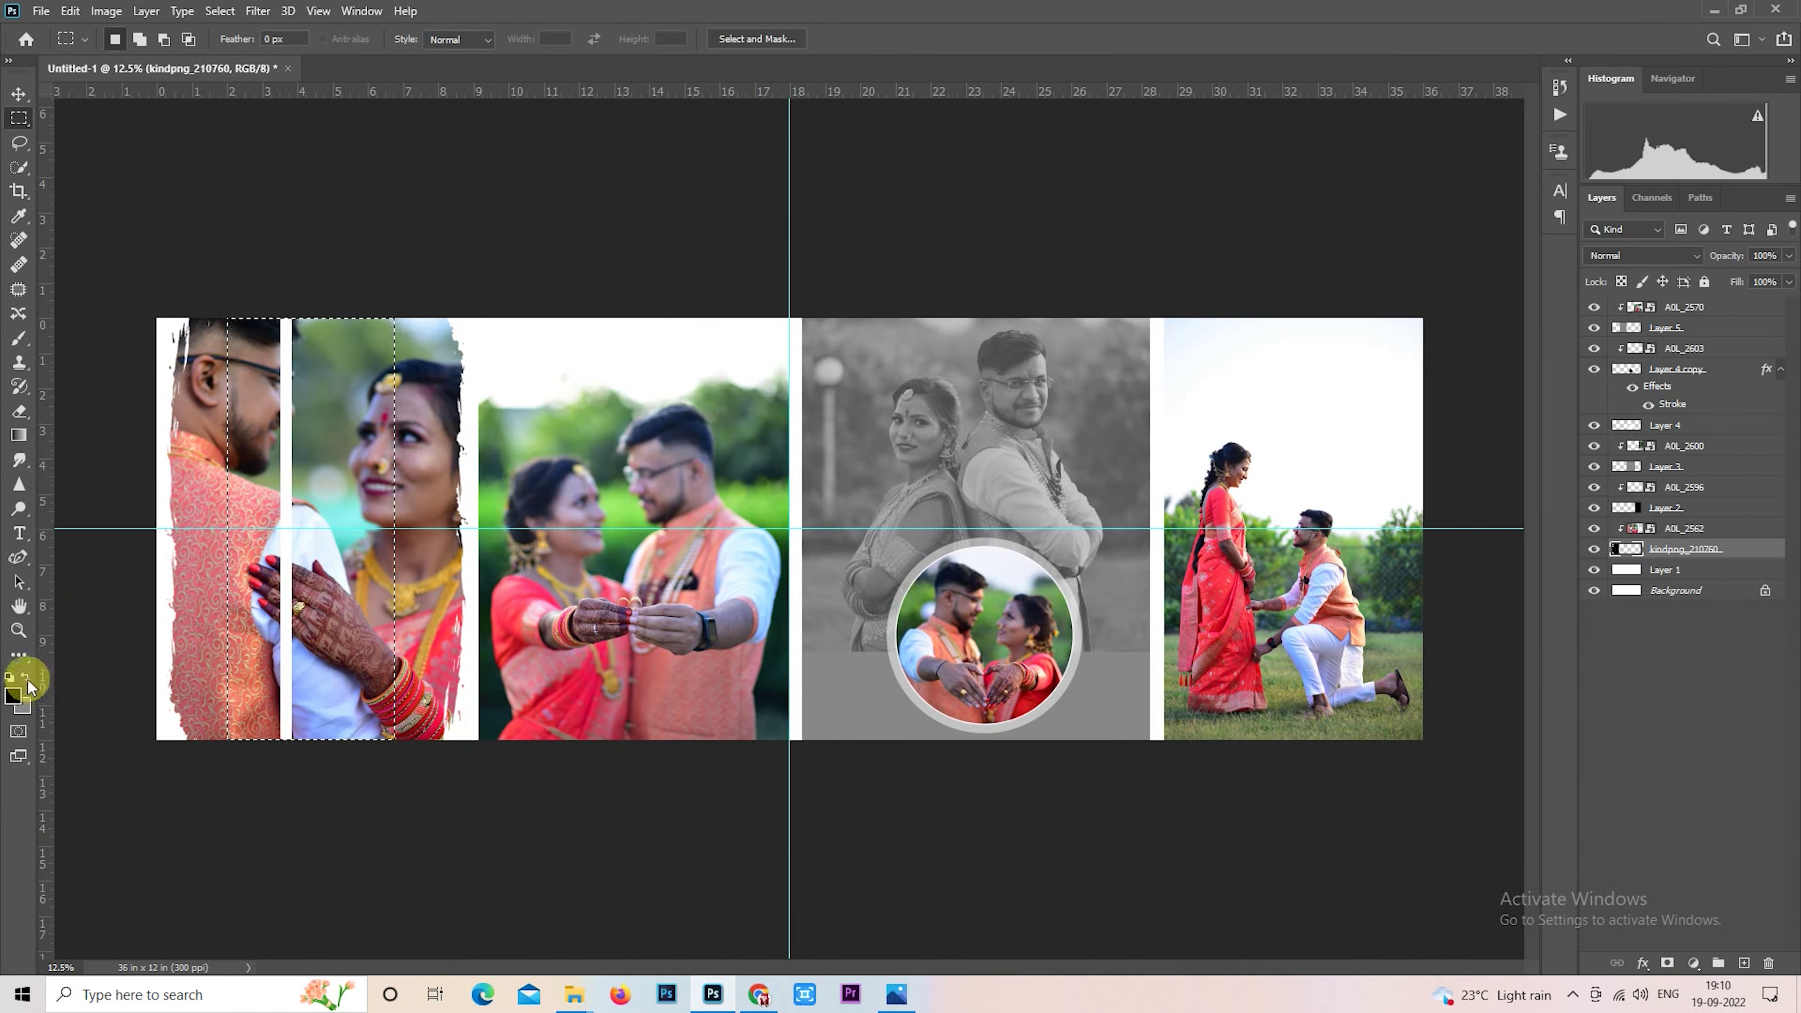
key(alt+BackSpace)
key(ctrl+d)
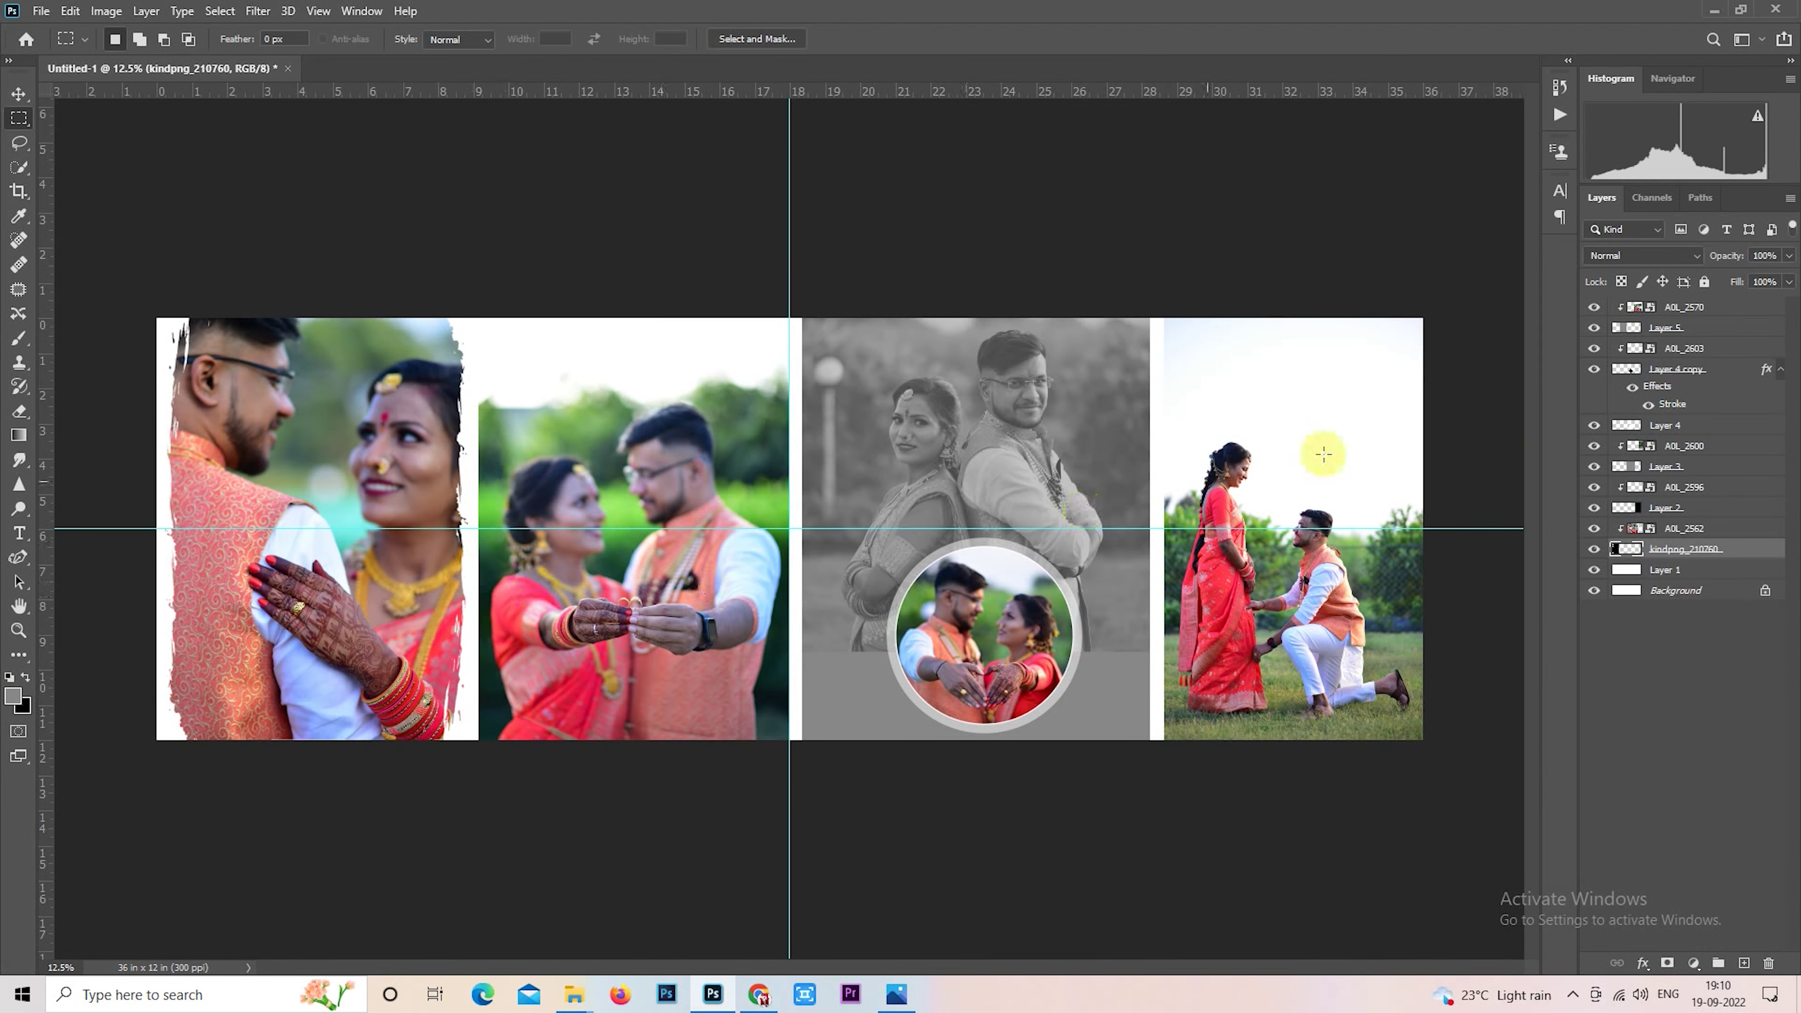
Step: Enlarge the left AOL_2562 photo to 96.27% and reposition it within the widened shape
ctrl+click(284, 497)
right_click(284, 501)
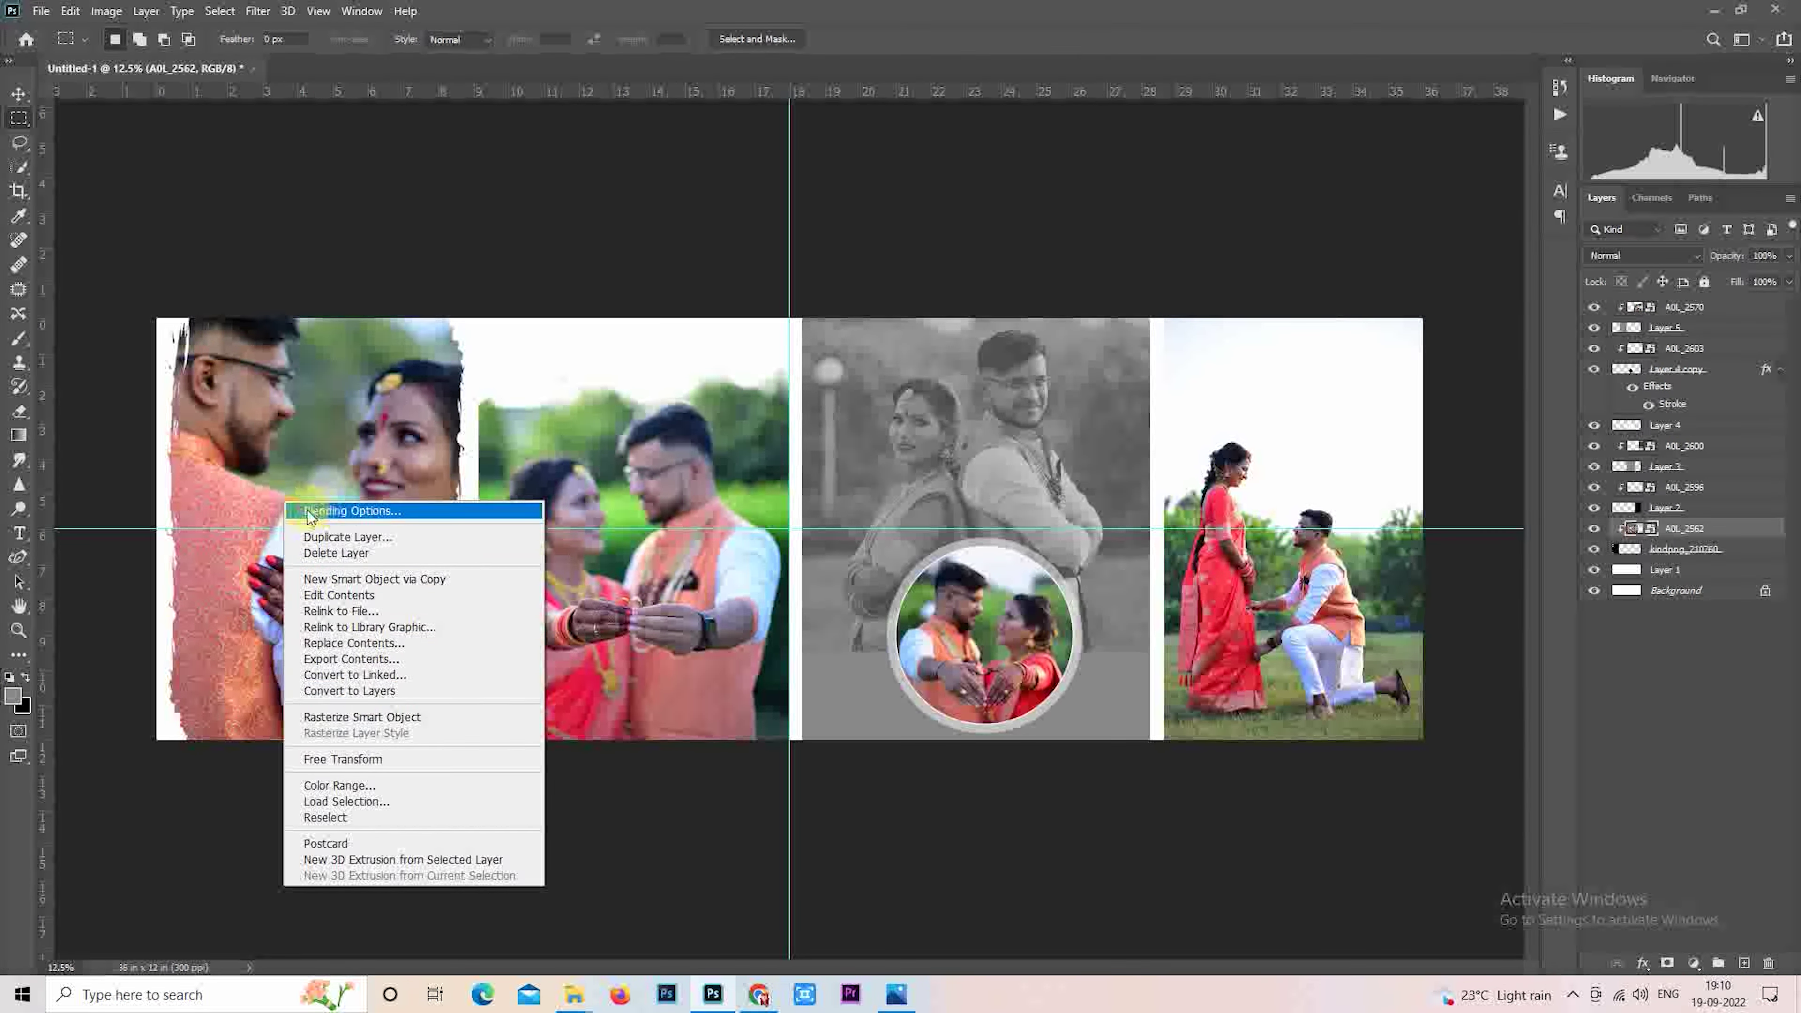
click(381, 757)
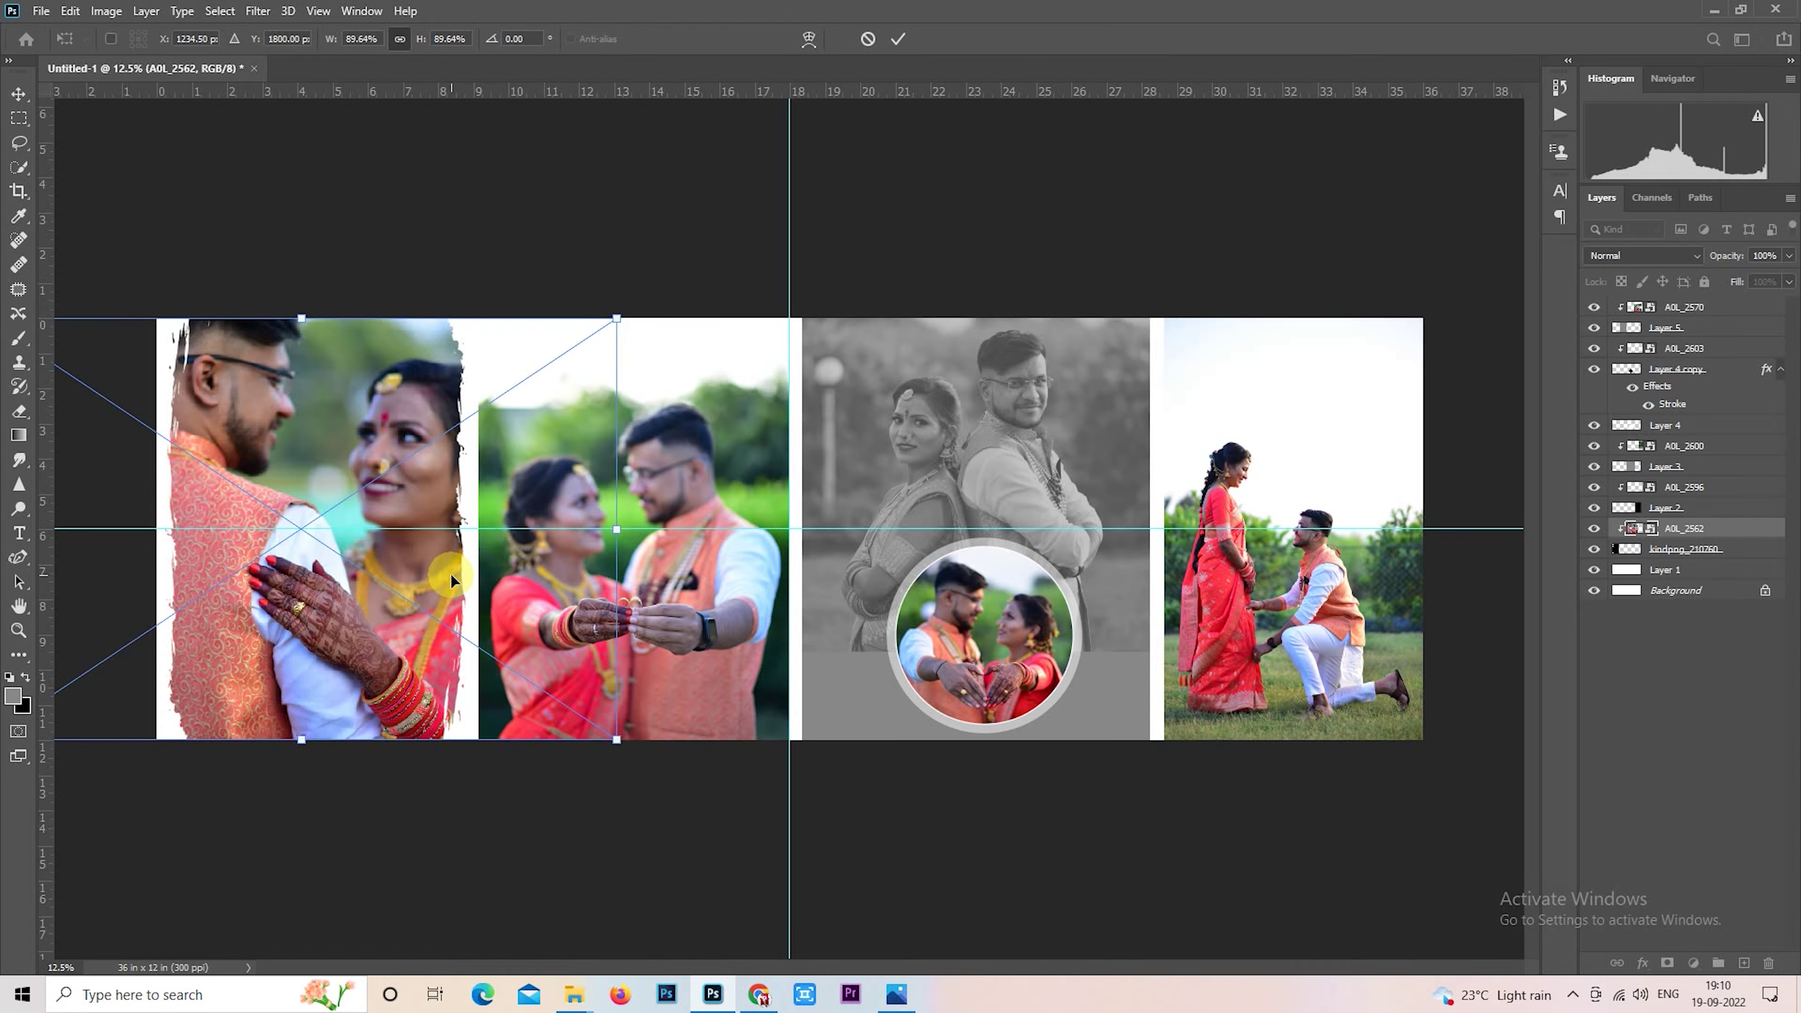
drag(447, 576, 457, 580)
drag(622, 739, 645, 765)
drag(586, 680, 580, 681)
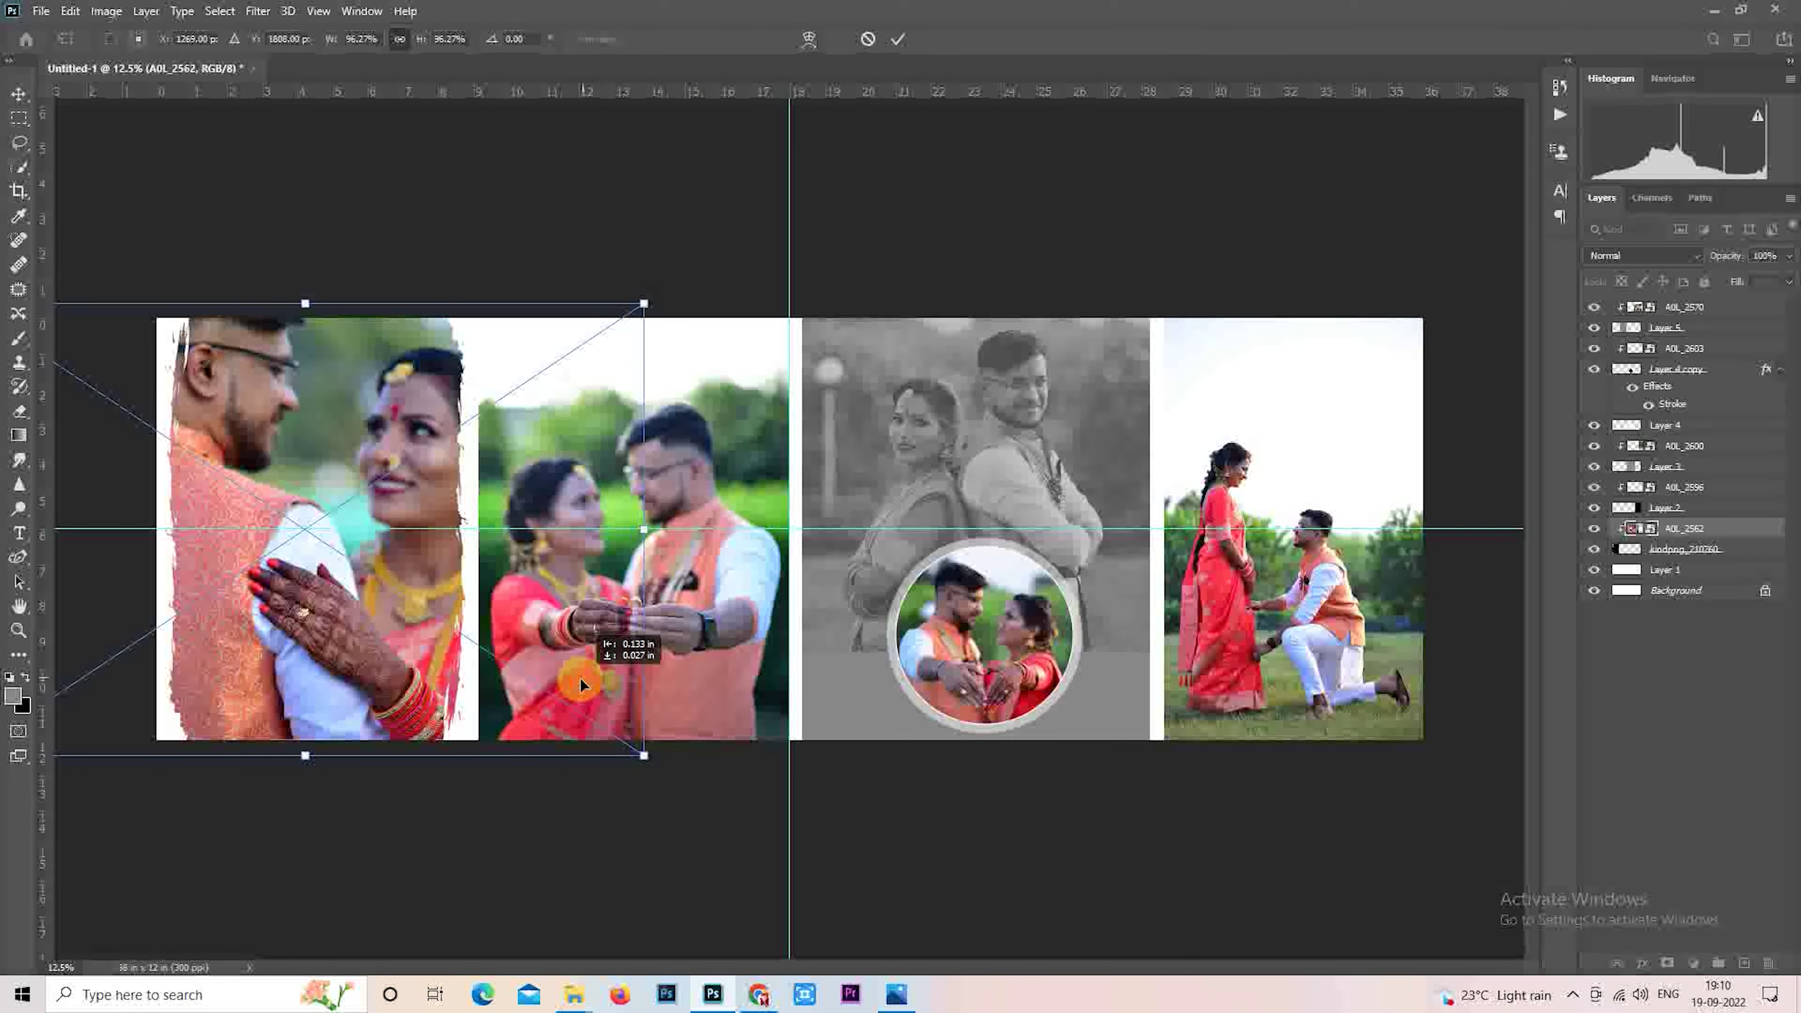
key(Return)
key(m)
click(1588, 422)
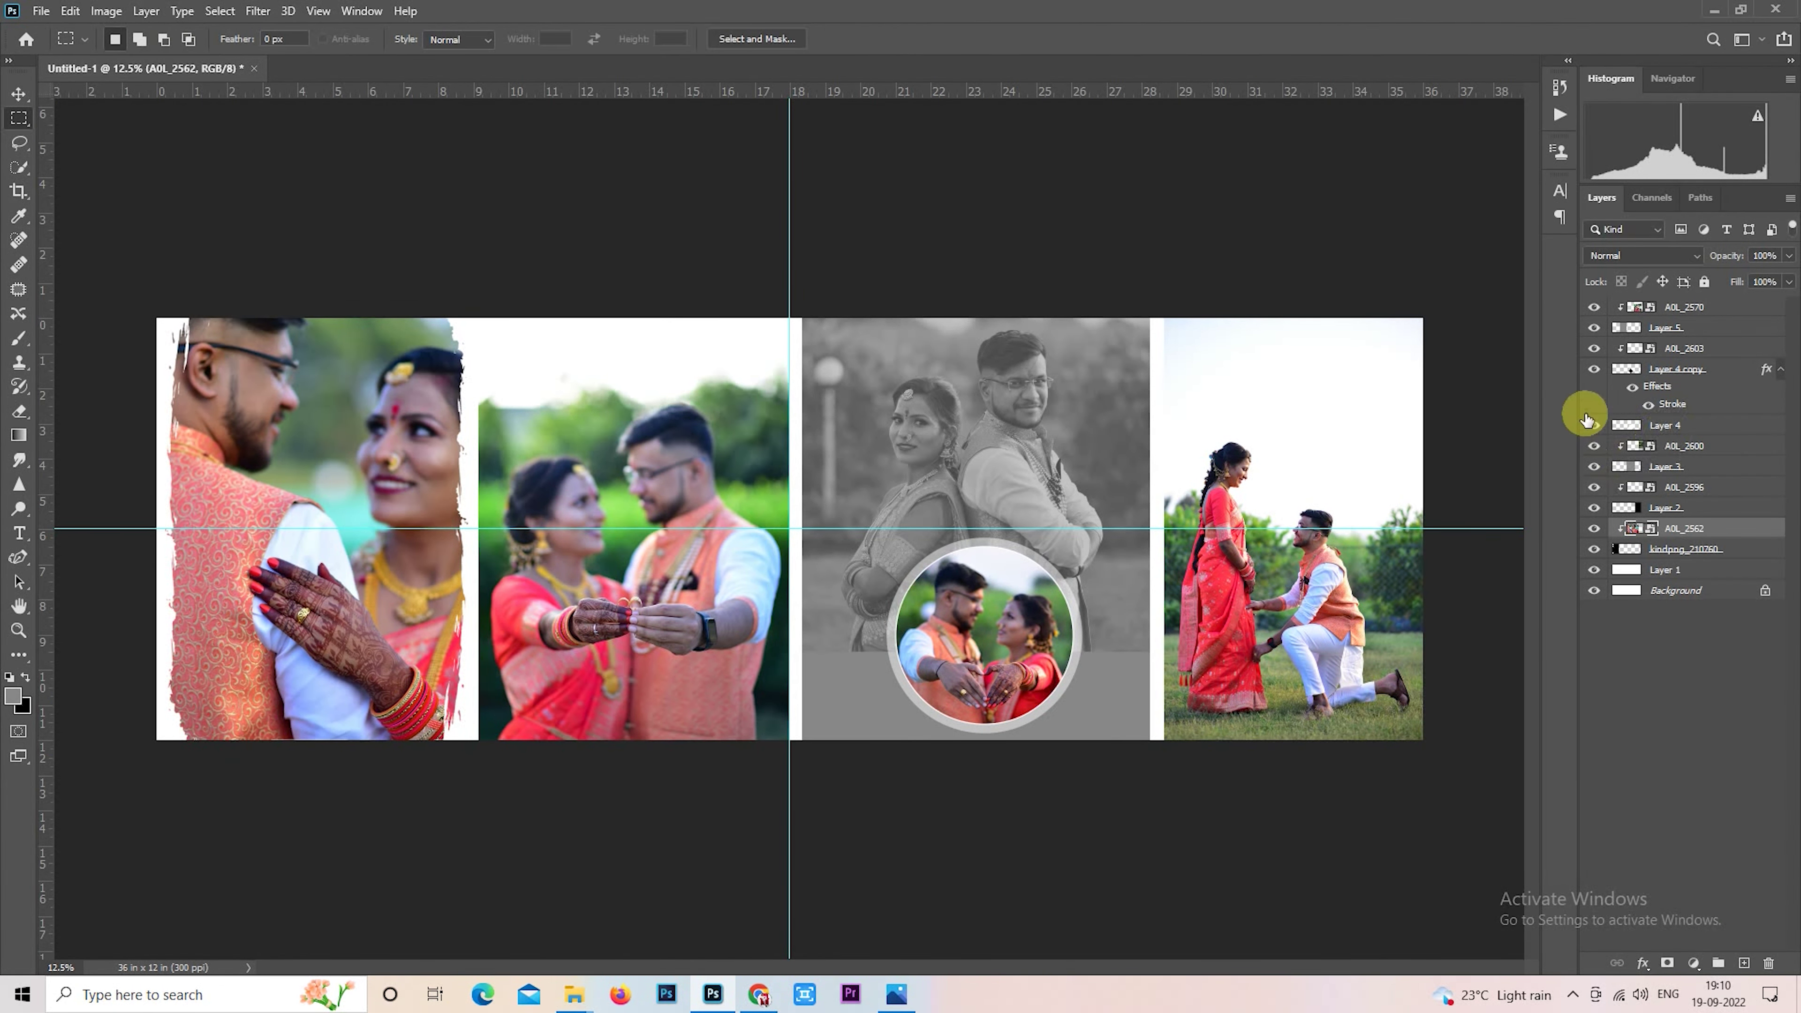
Step: Check layer visibility, discard an extra Layer 6, and duplicate the grey block Layer 5
click(1594, 466)
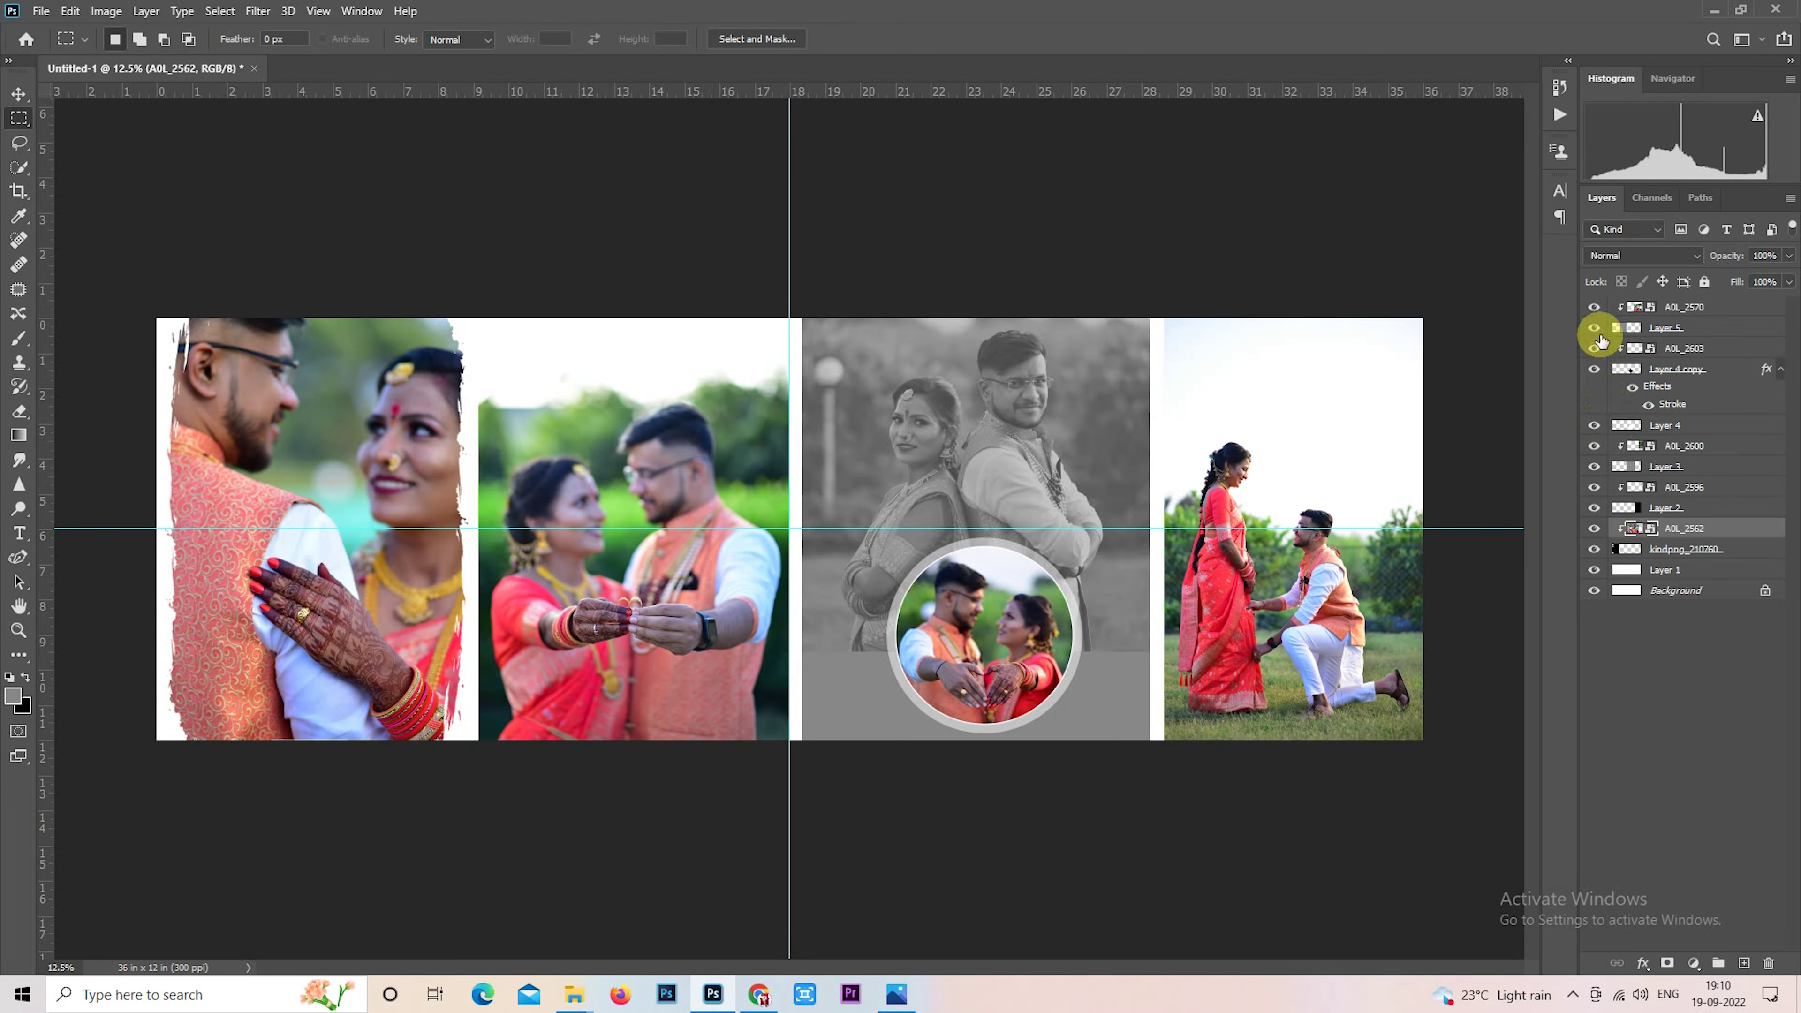
click(1595, 307)
click(1685, 306)
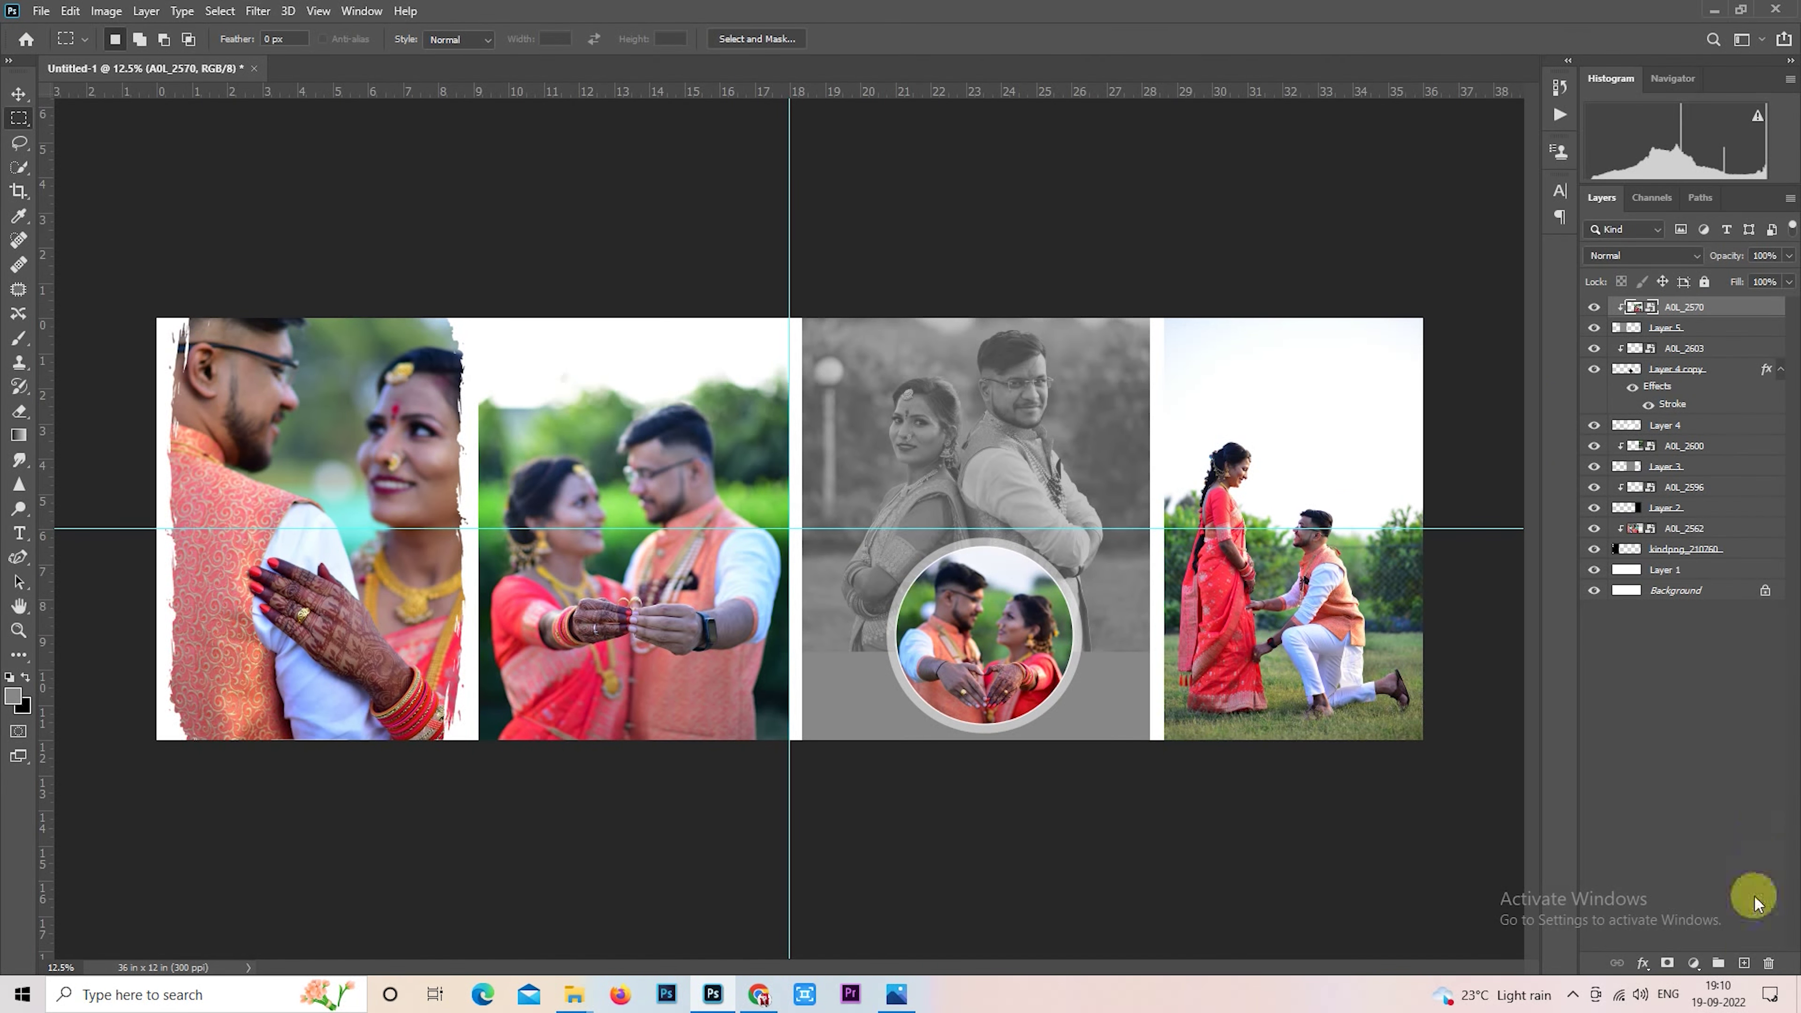
click(1746, 963)
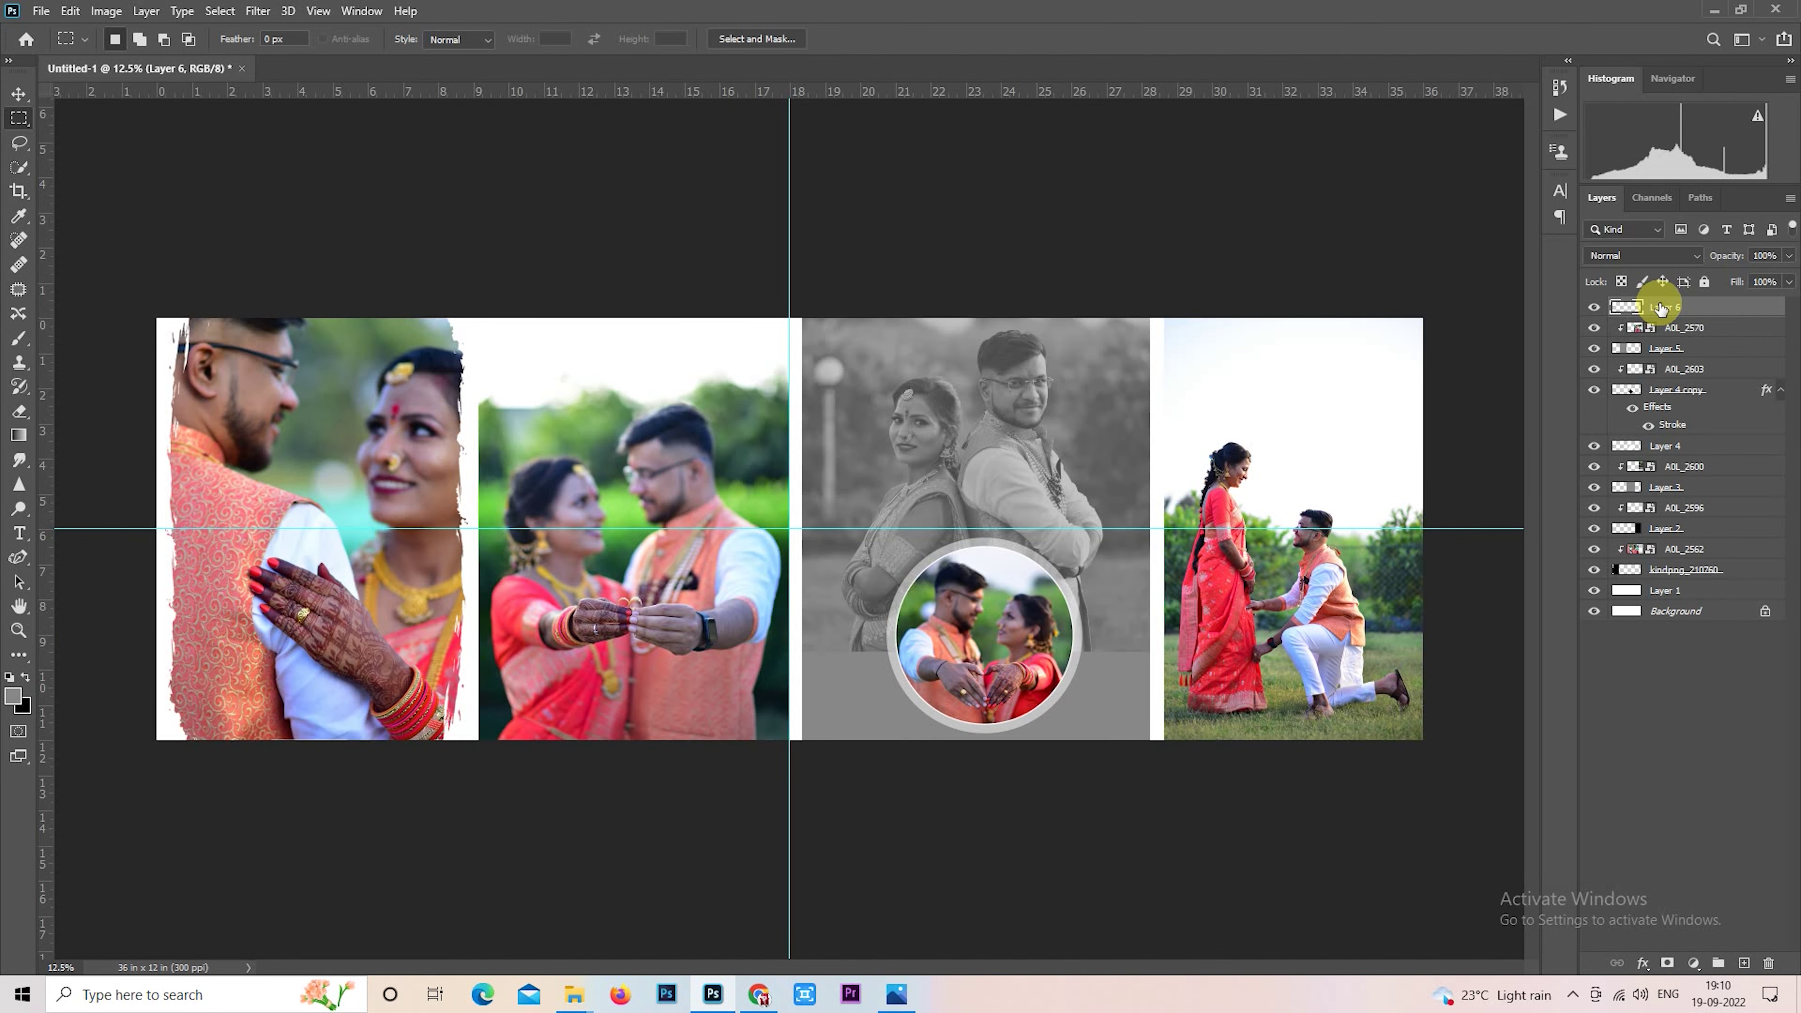
mouse_move(1660, 308)
mouse_down()
mouse_move(1665, 333)
mouse_move(1675, 310)
mouse_up()
click(1665, 333)
key(ctrl+j)
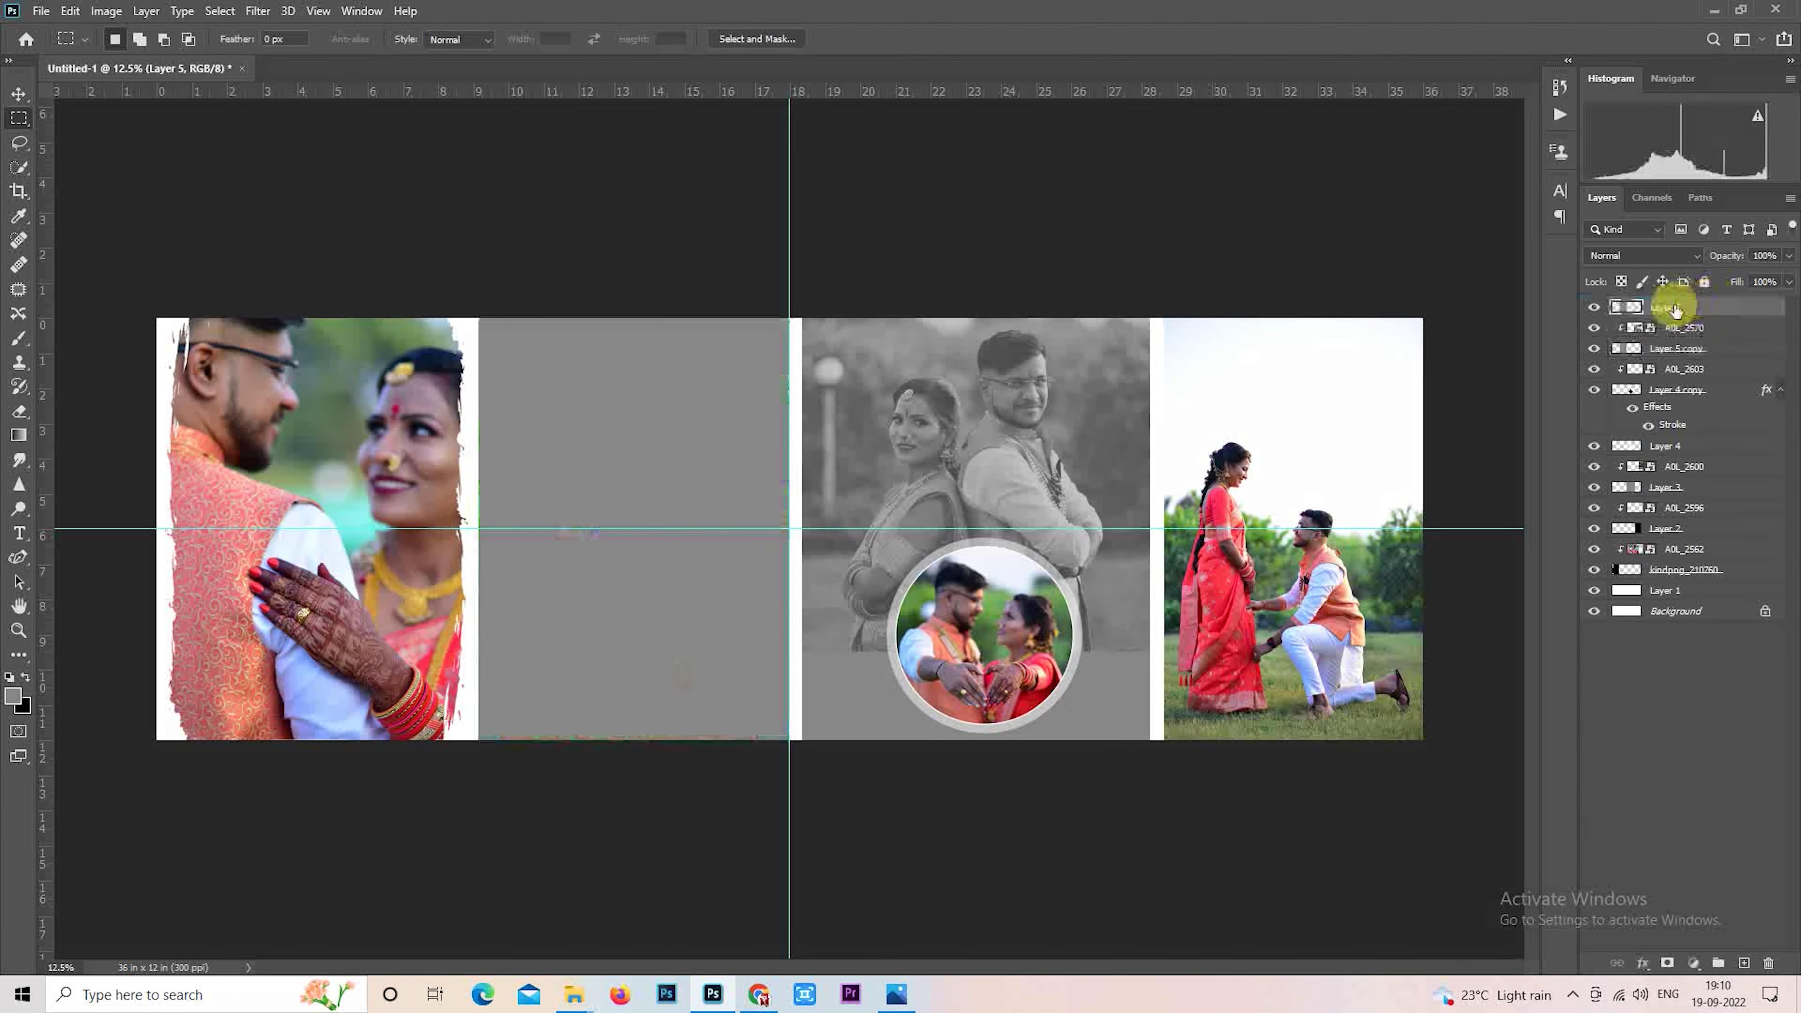
Step: Turn the copy black with Lightness -100, shrink it to a top band, set 50% opacity
key(ctrl+u)
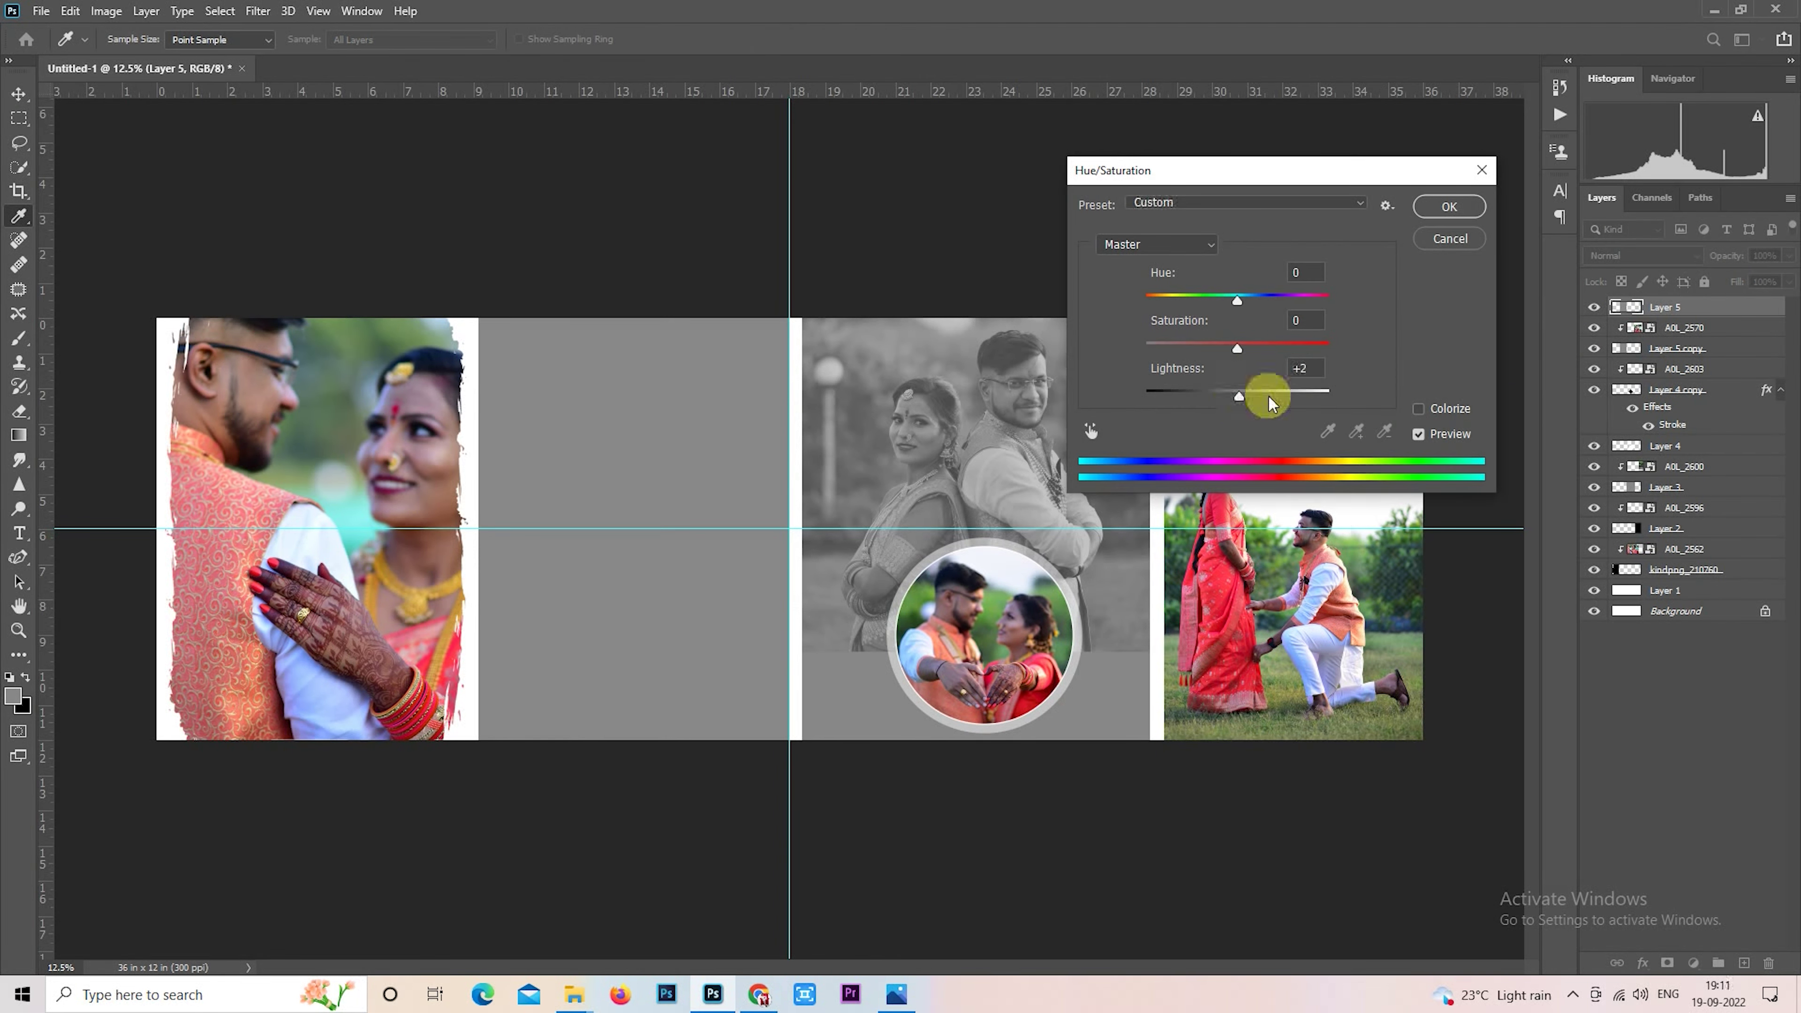
drag(1269, 403, 1145, 395)
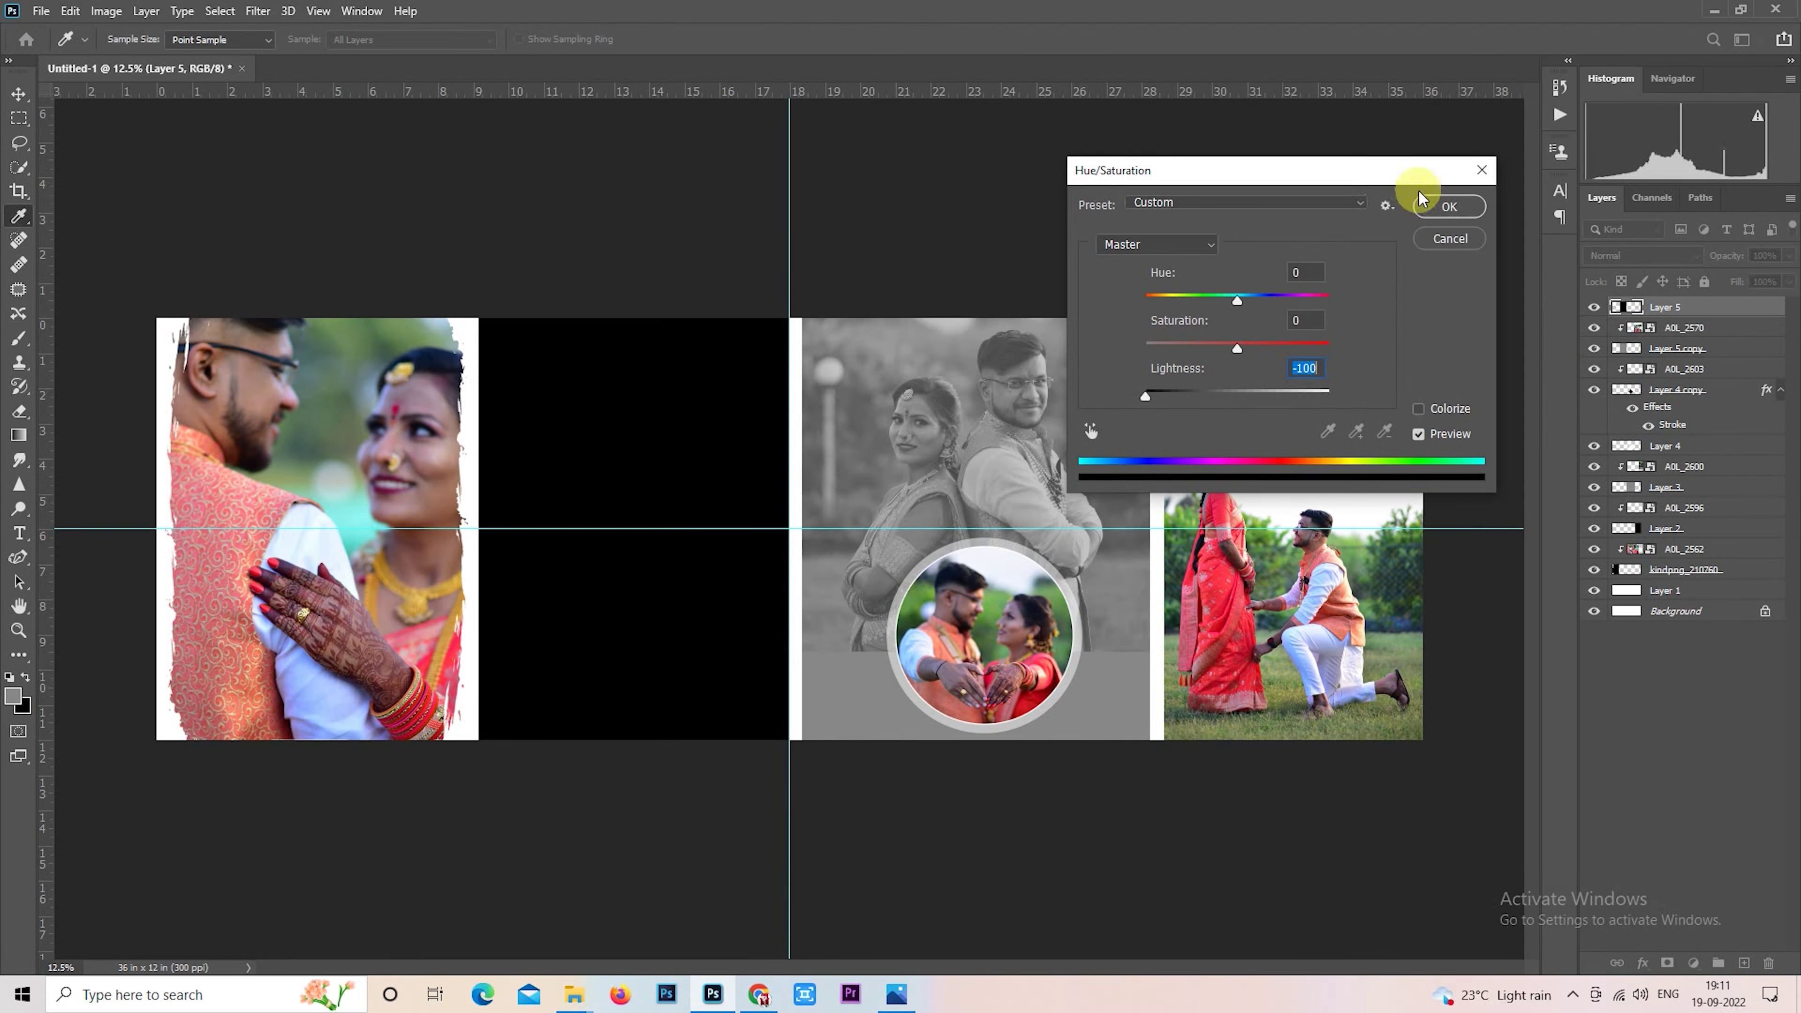
click(1446, 220)
right_click(704, 388)
click(766, 559)
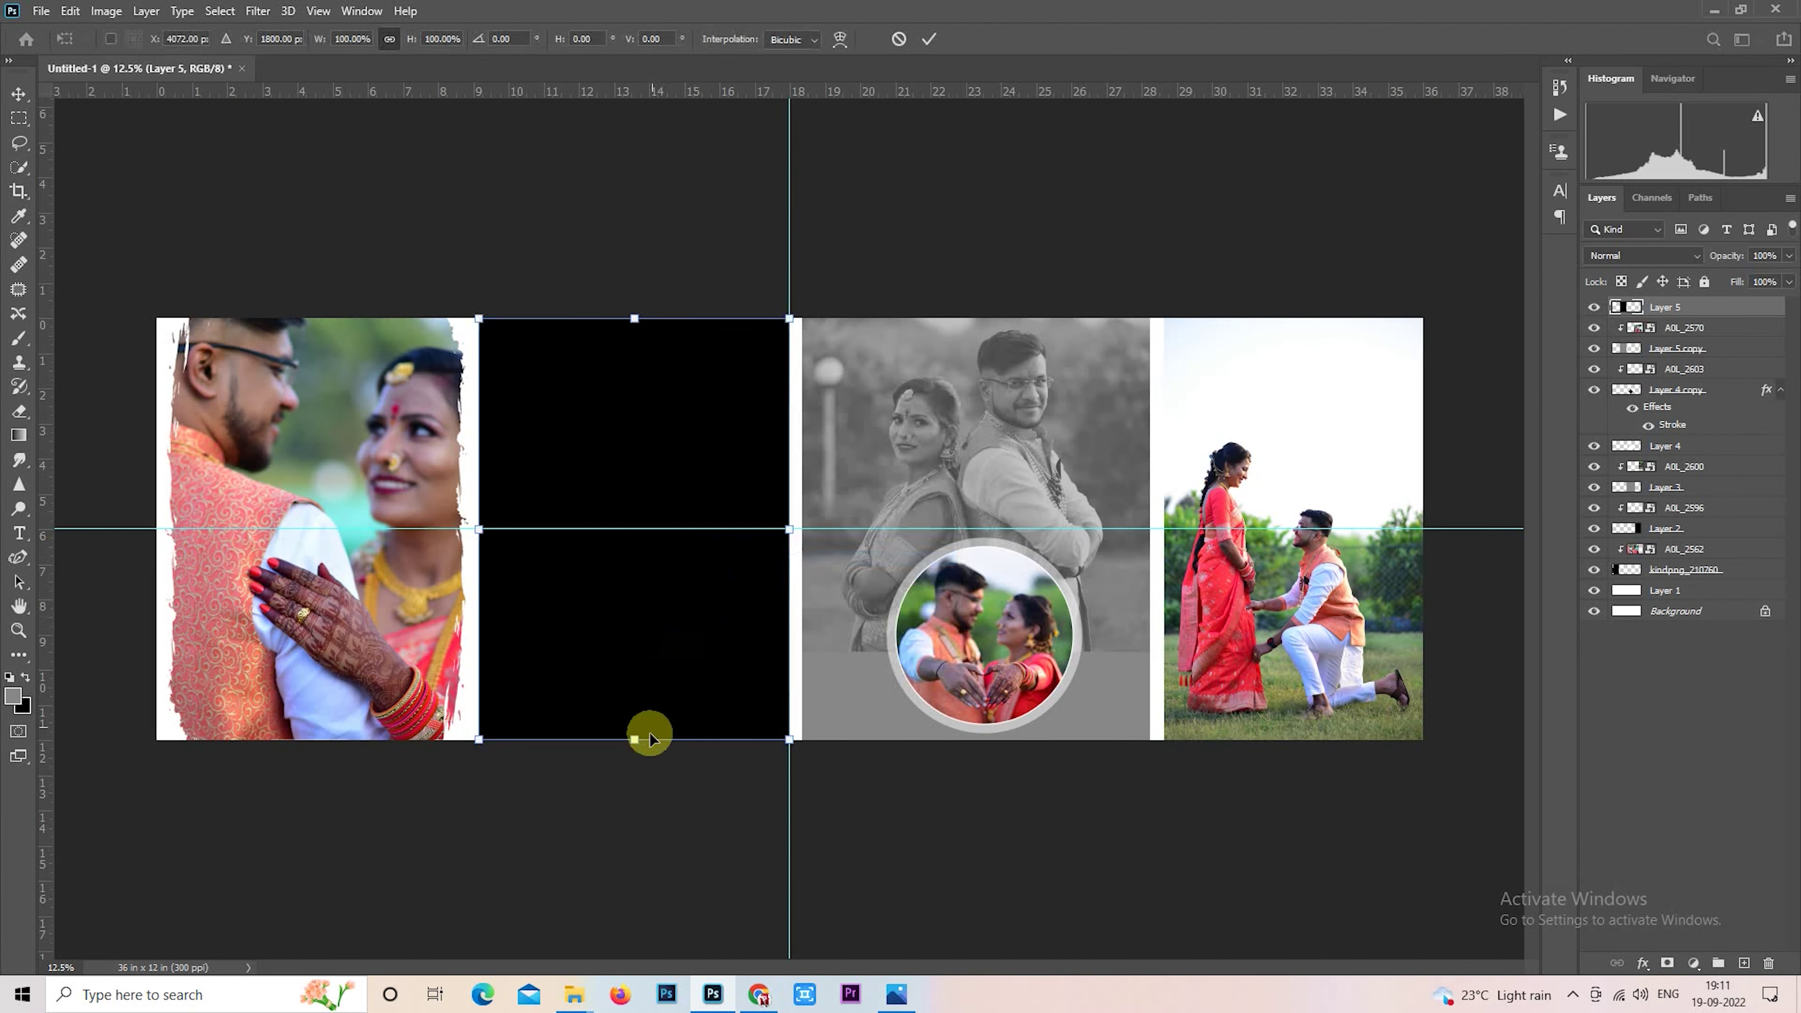
drag(636, 739, 640, 589)
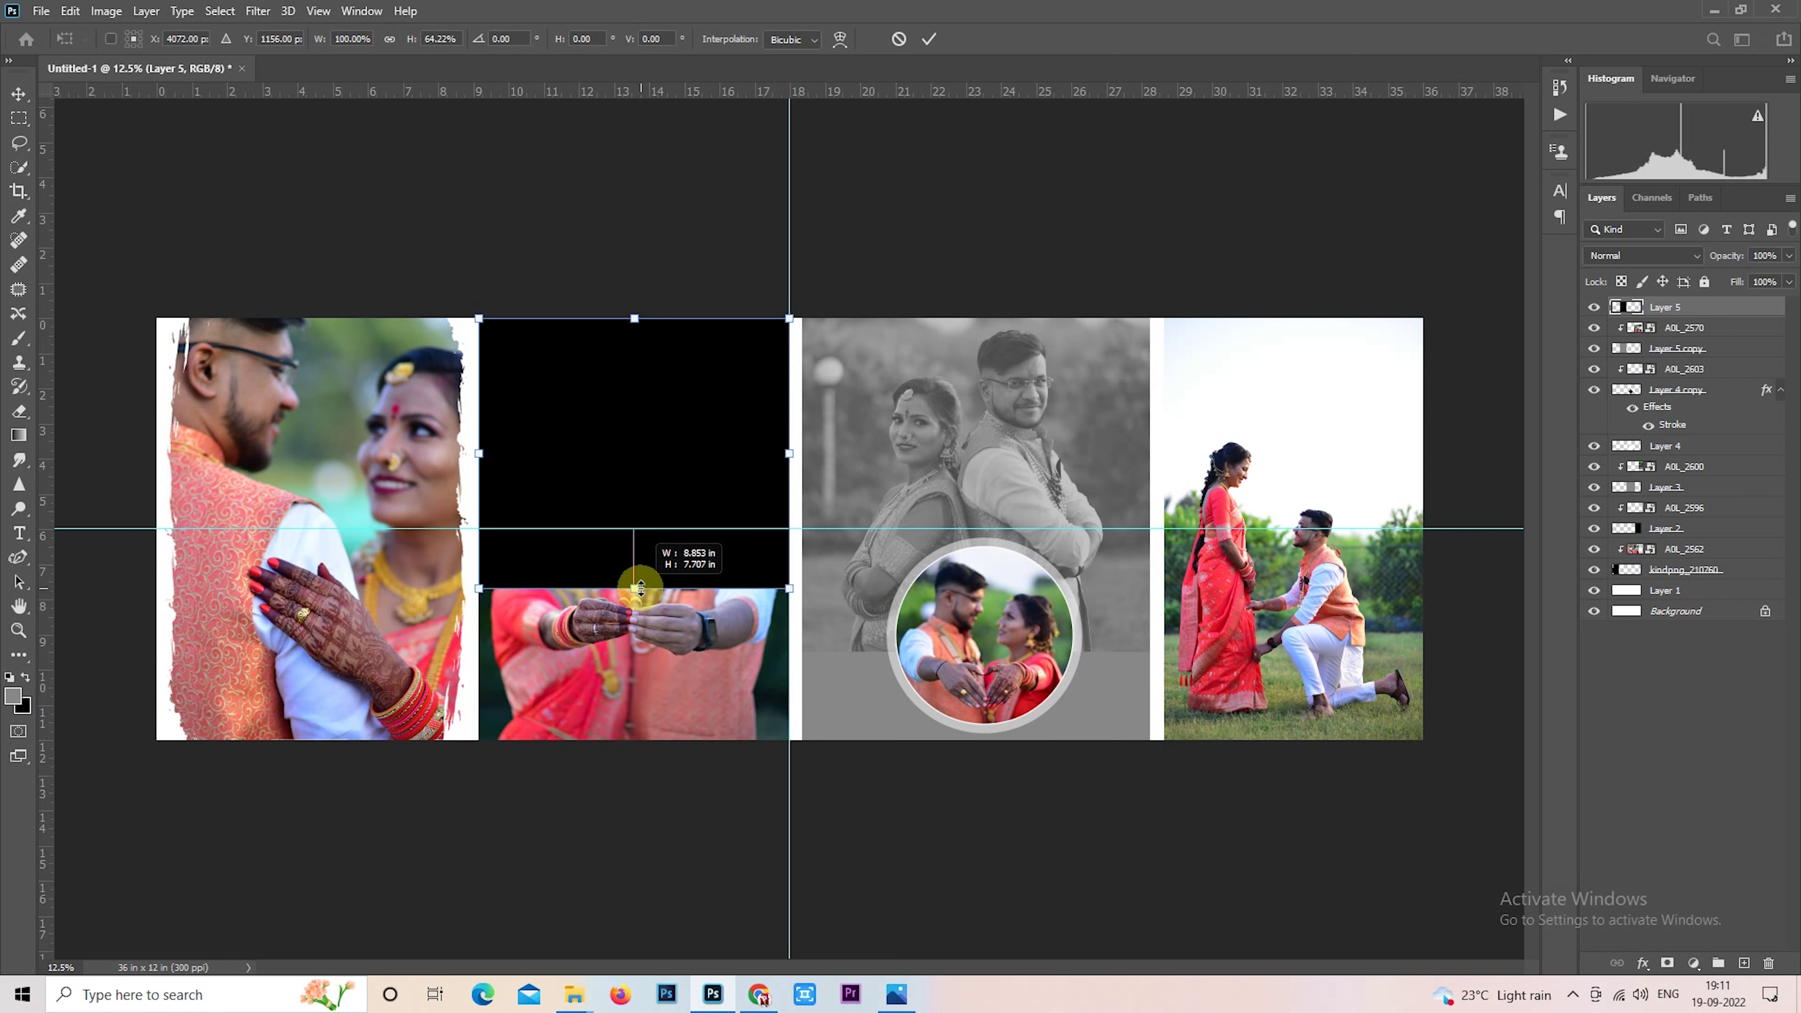
key(Return)
key(m)
key(5)
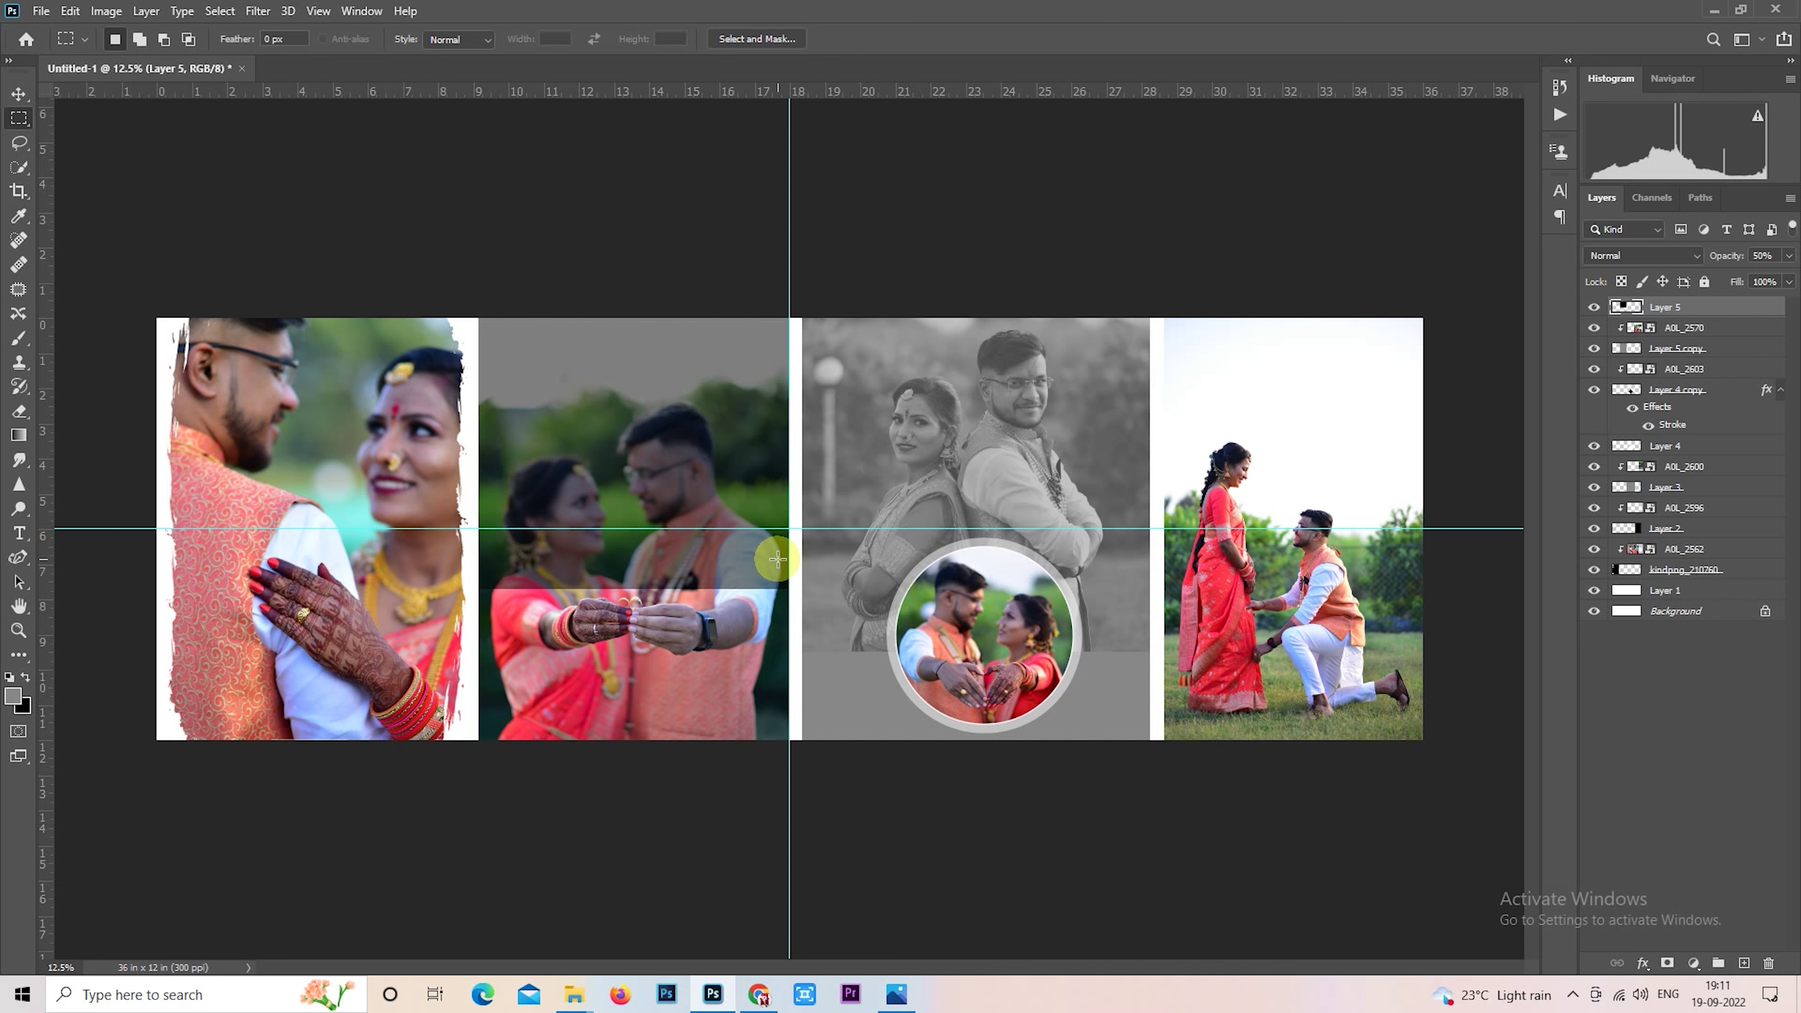
Step: Duplicate the half-transparent black band and resize the copy to a strip along the bottom
key(ctrl+j)
right_click(668, 451)
click(713, 612)
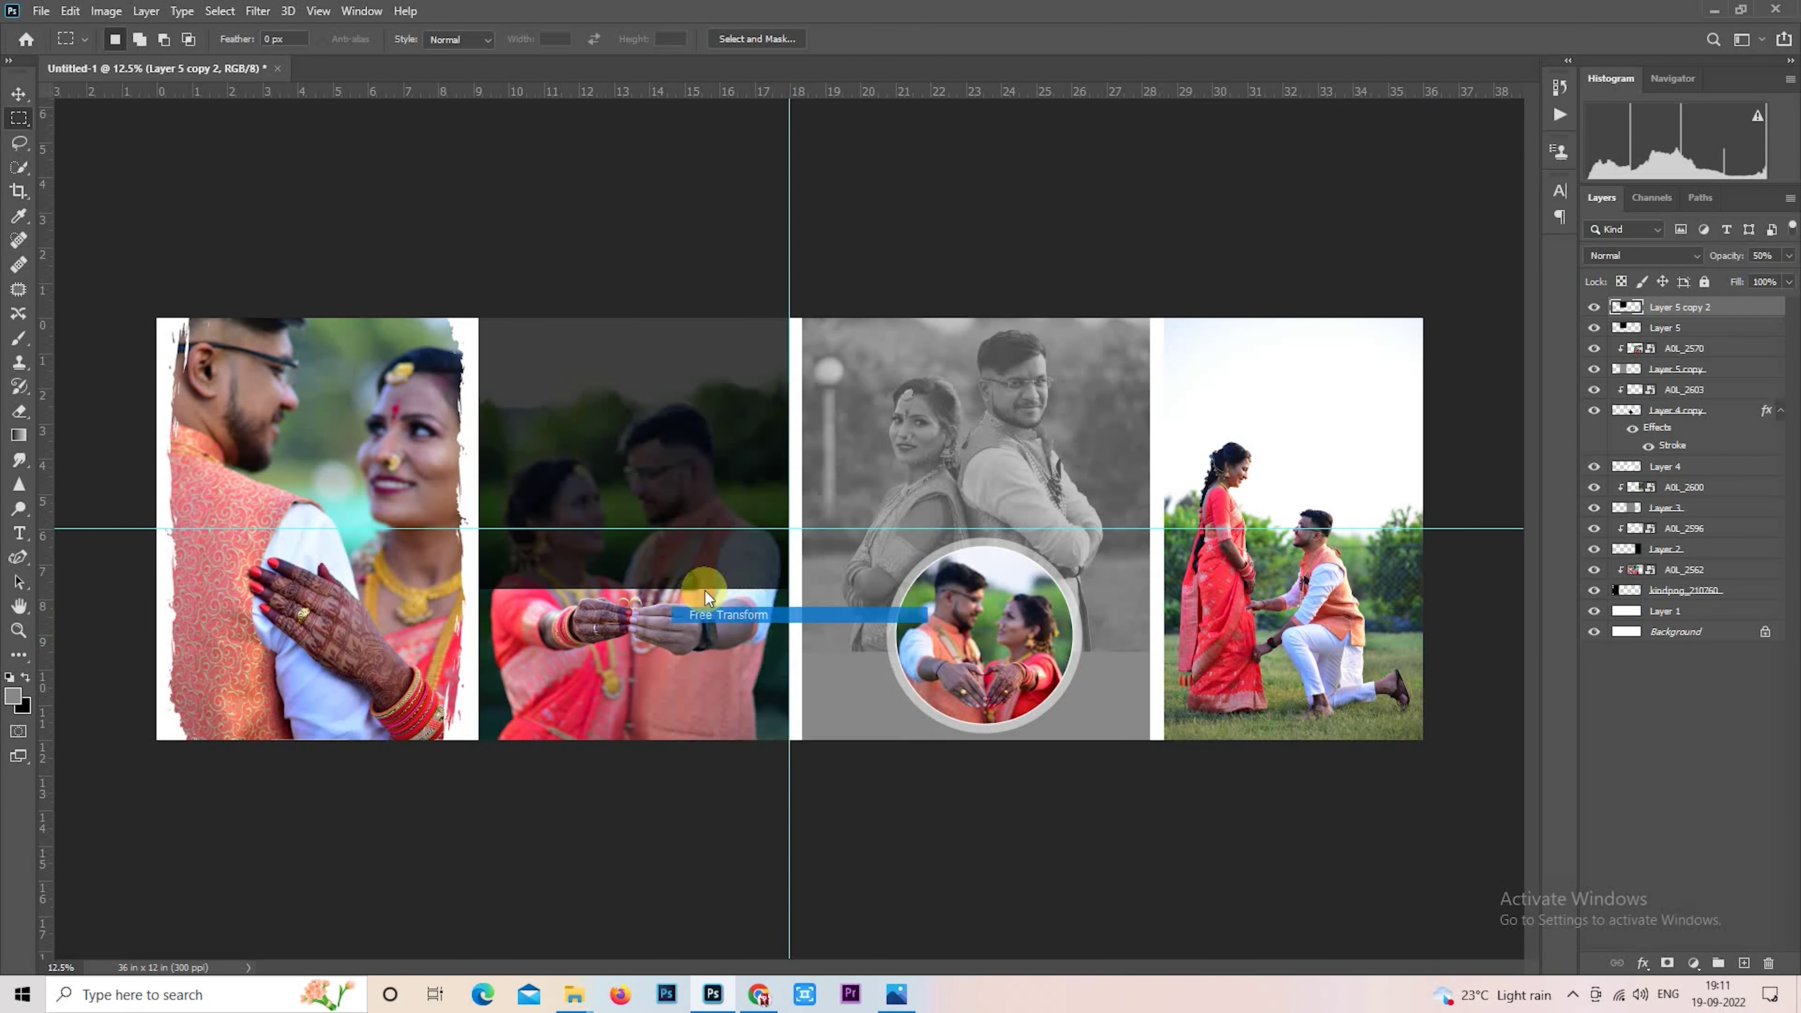
drag(653, 460, 653, 611)
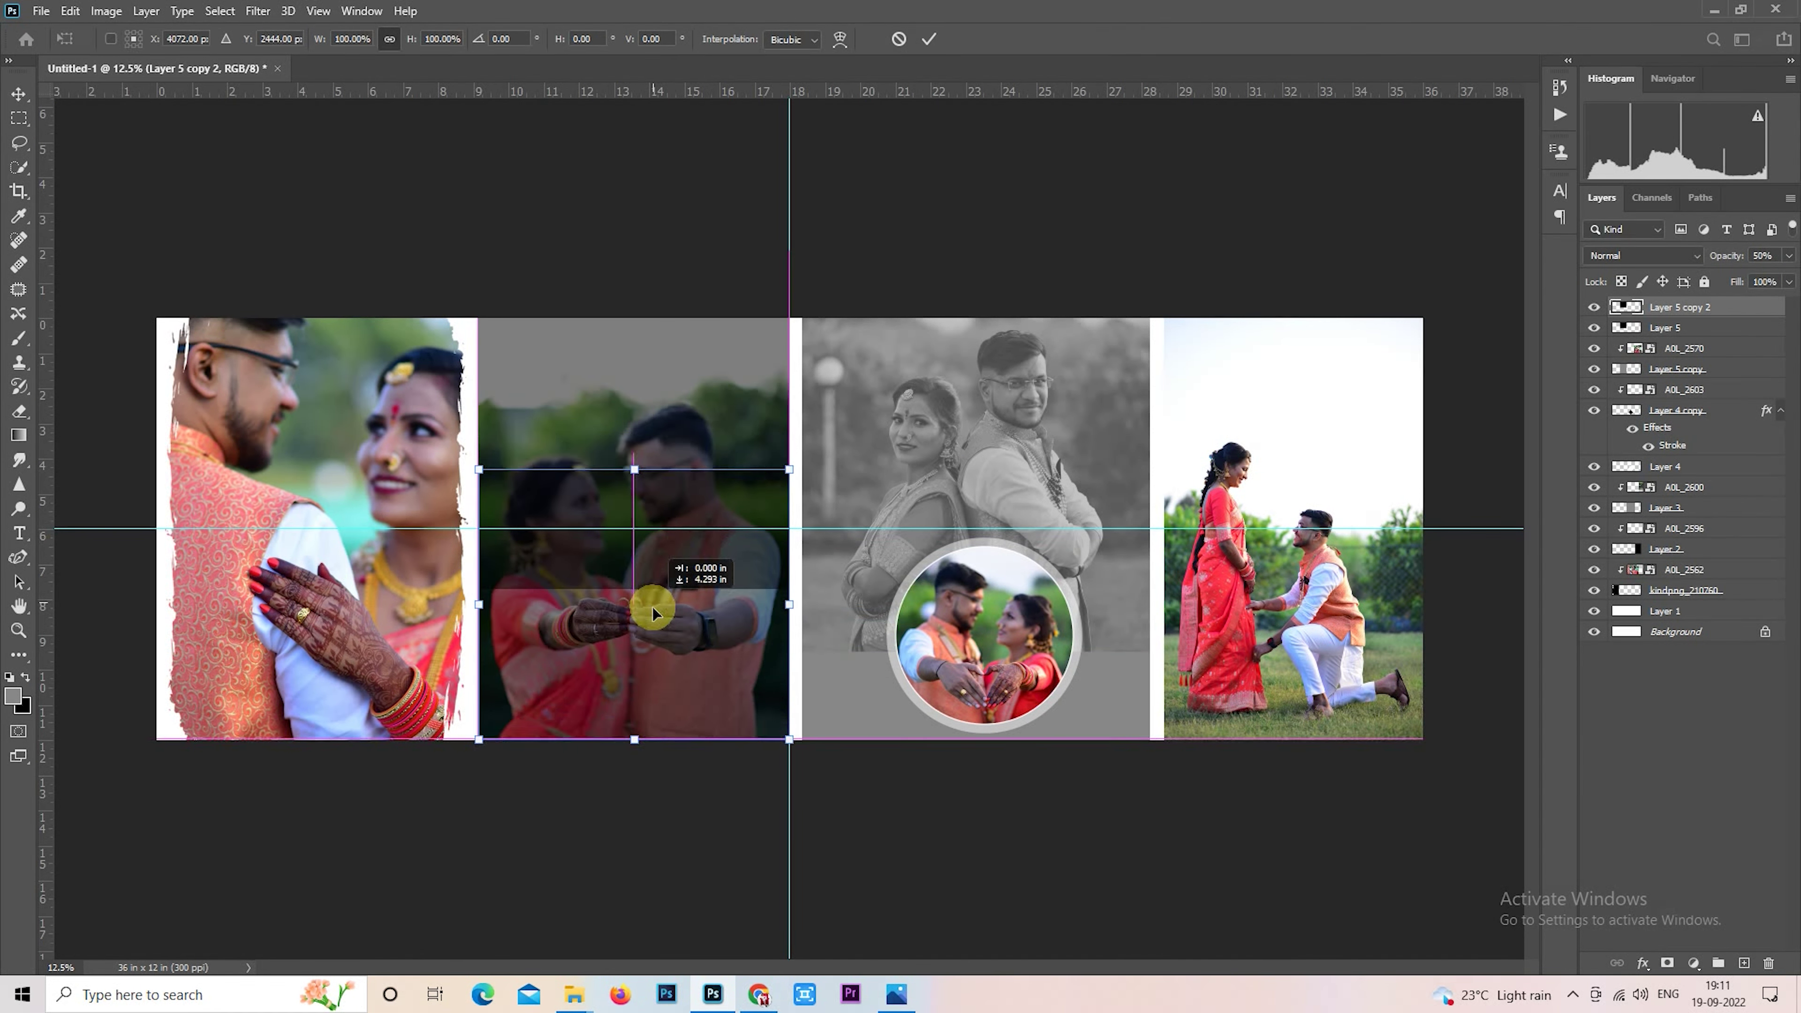
drag(632, 466, 635, 659)
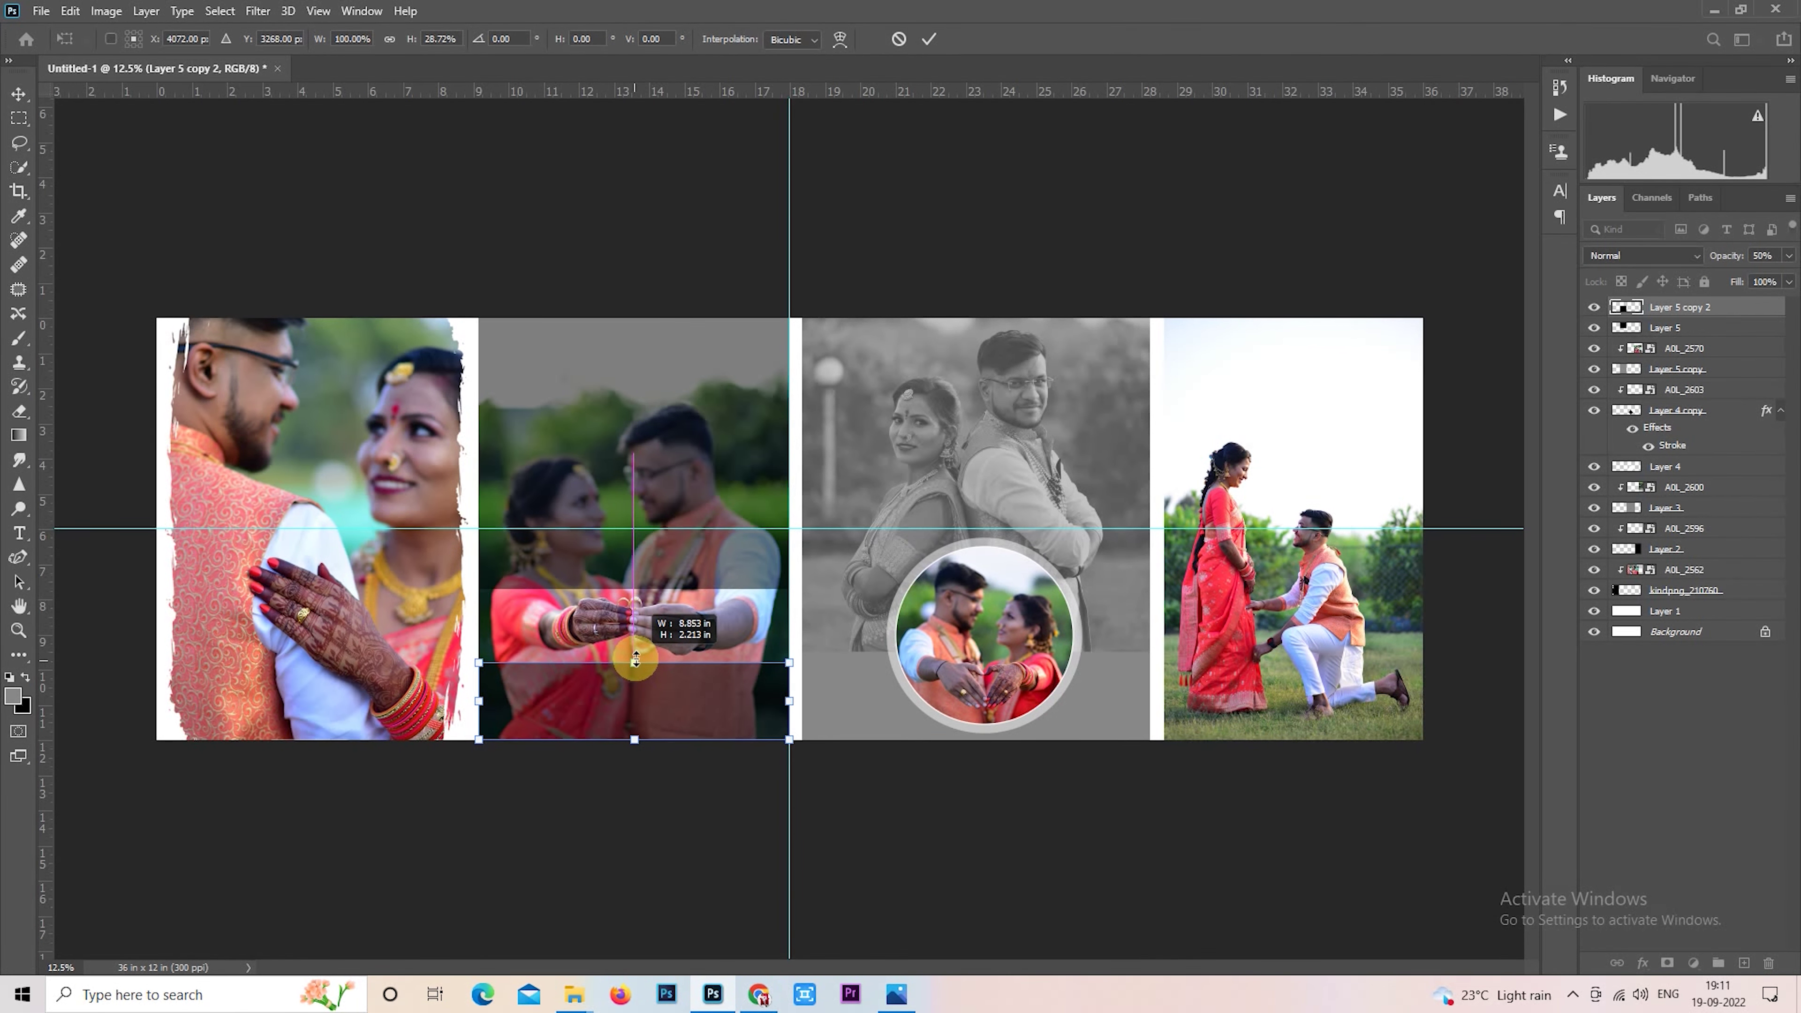
key(Return)
key(m)
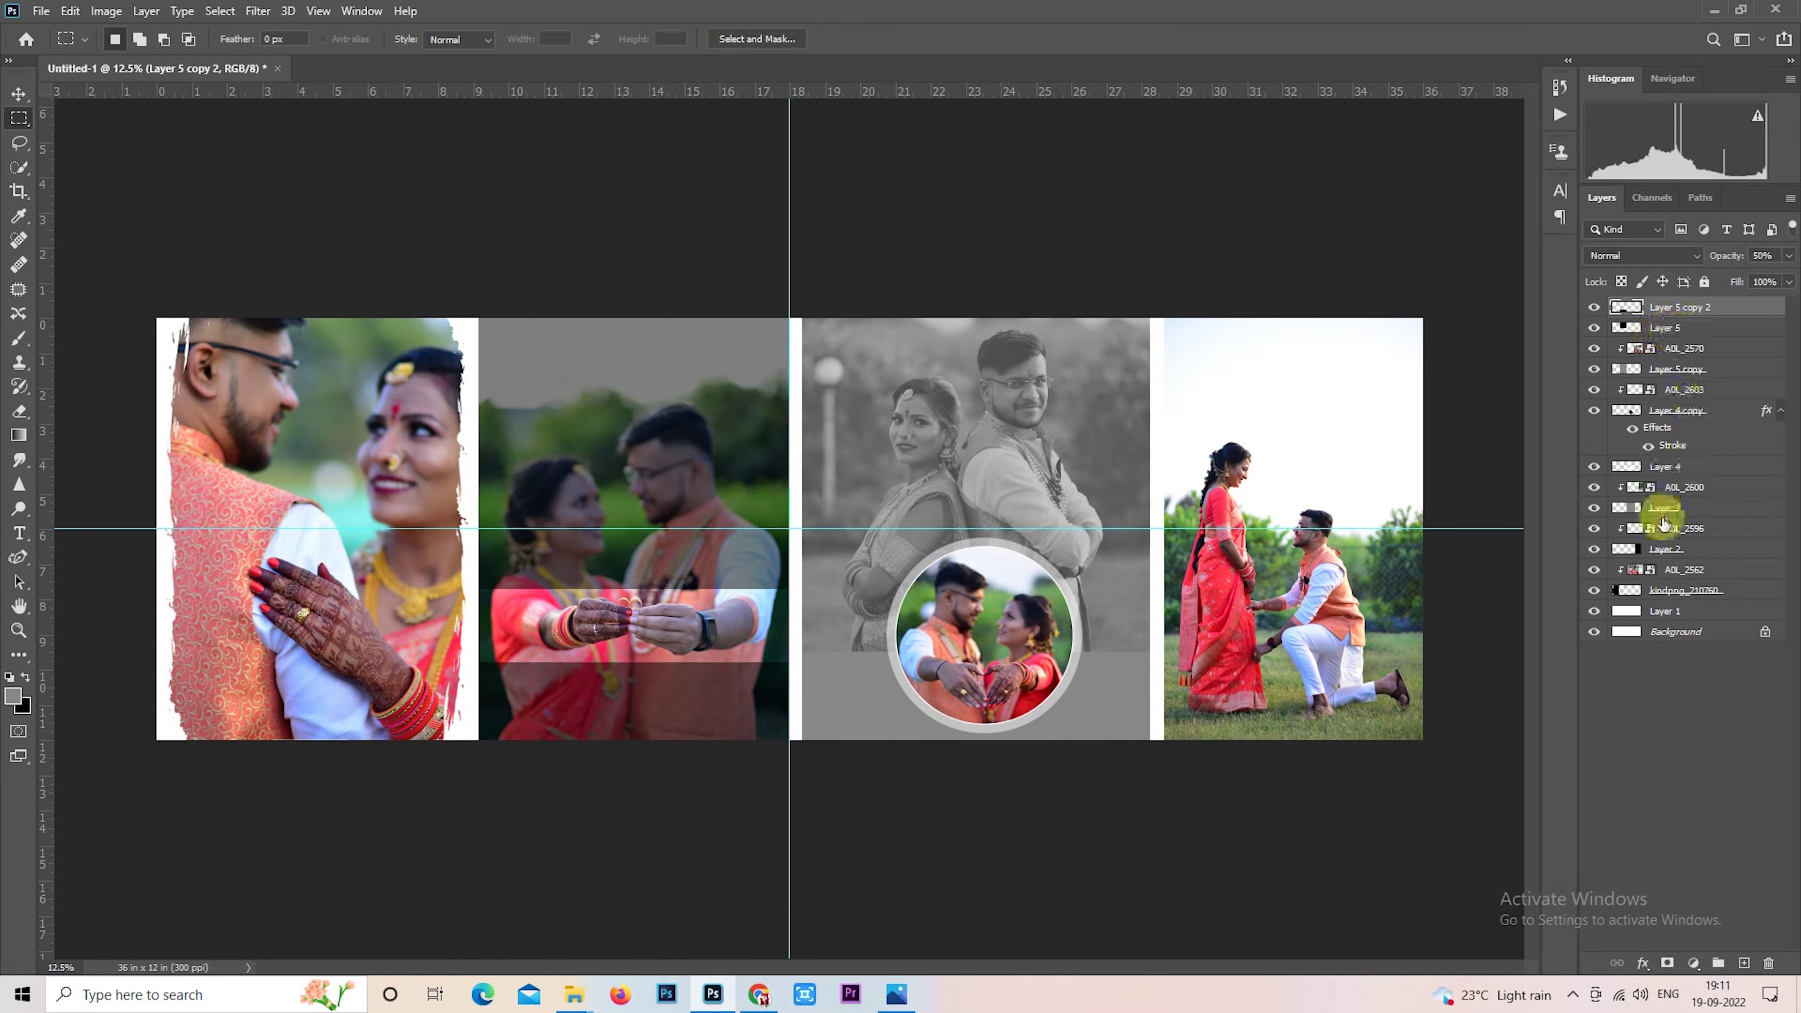
click(1596, 509)
click(1596, 508)
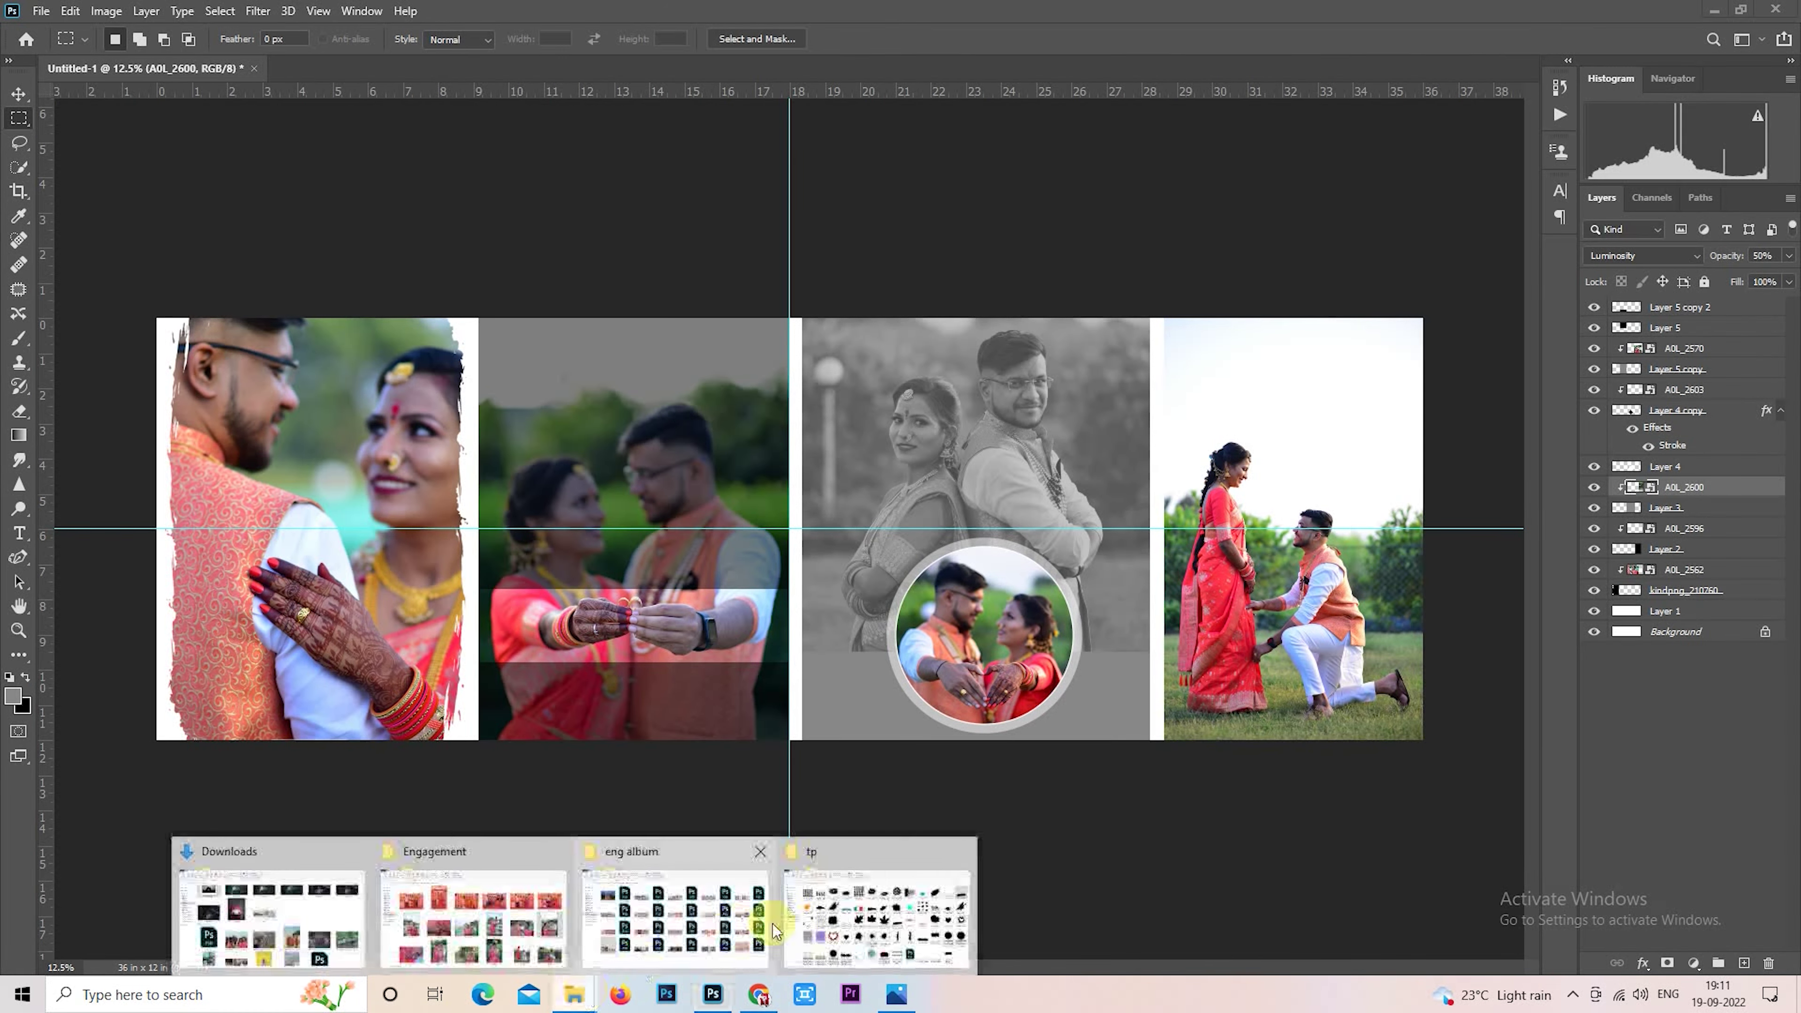
Step: Drag the pngwing.com (4) floral ornament from the album design folder into the spread
click(848, 922)
click(332, 148)
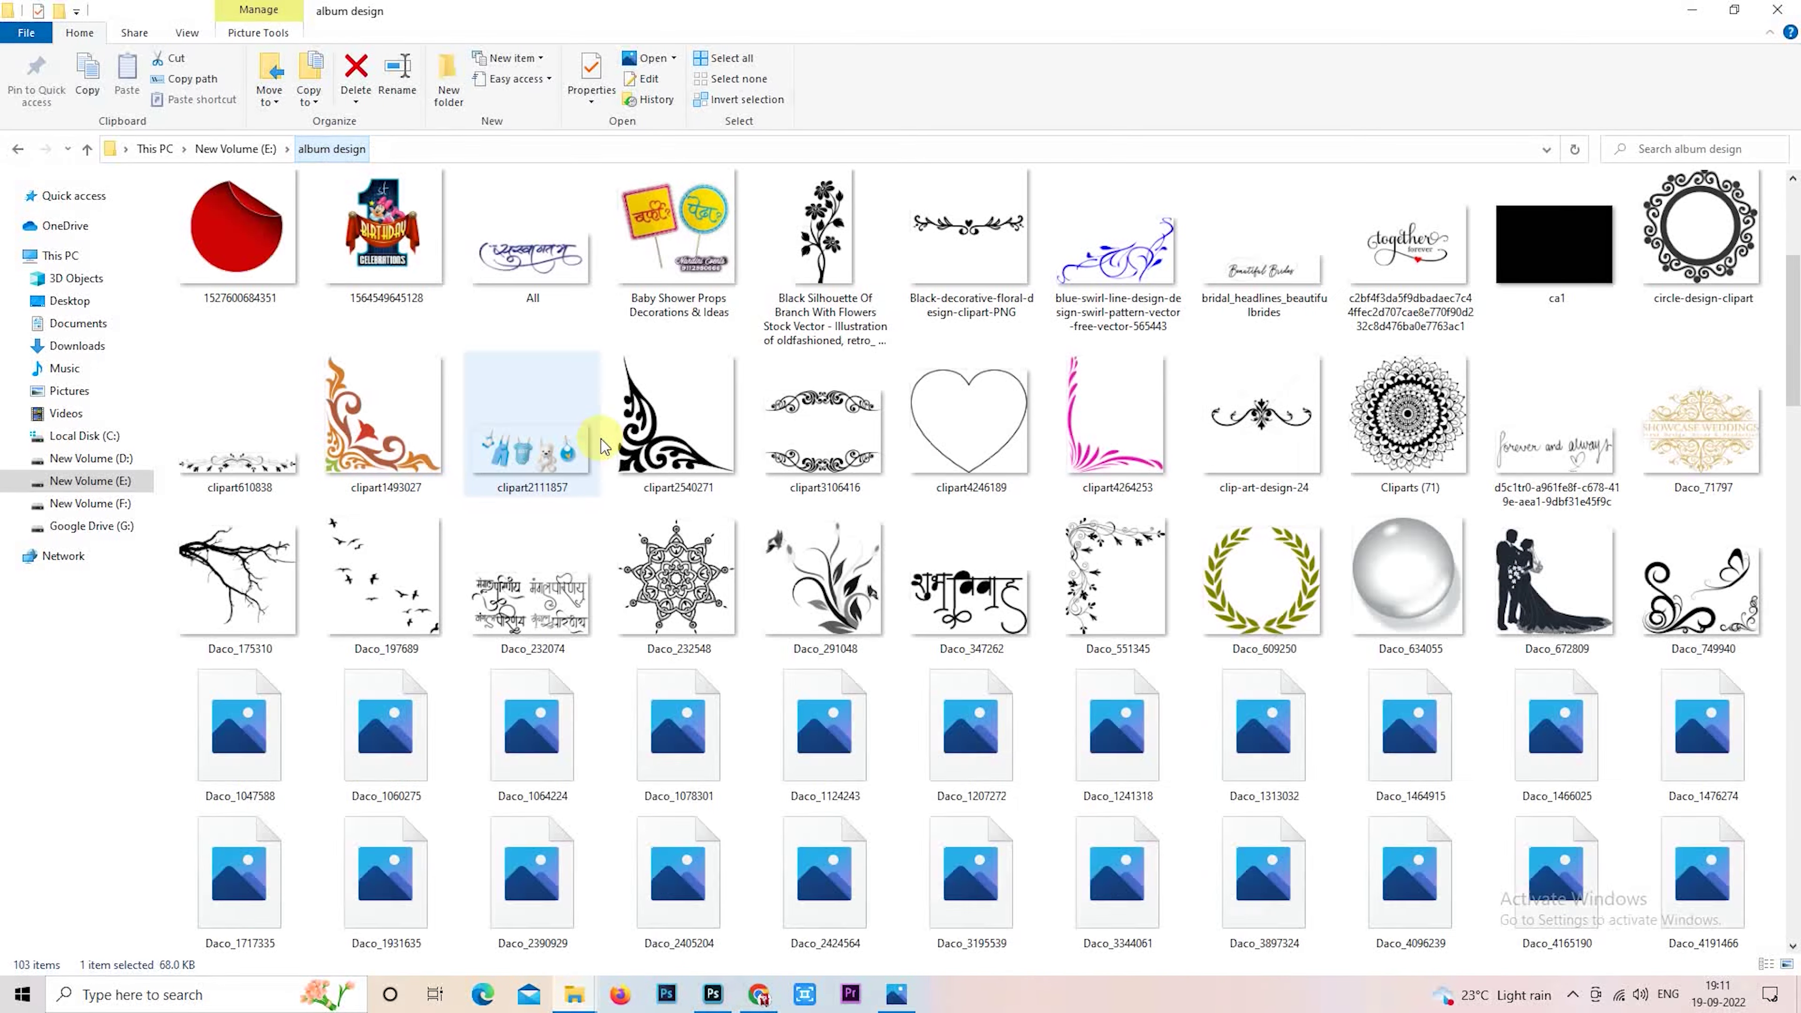
scroll(636, 484, down, 5)
scroll(636, 484, down, 10)
click(571, 861)
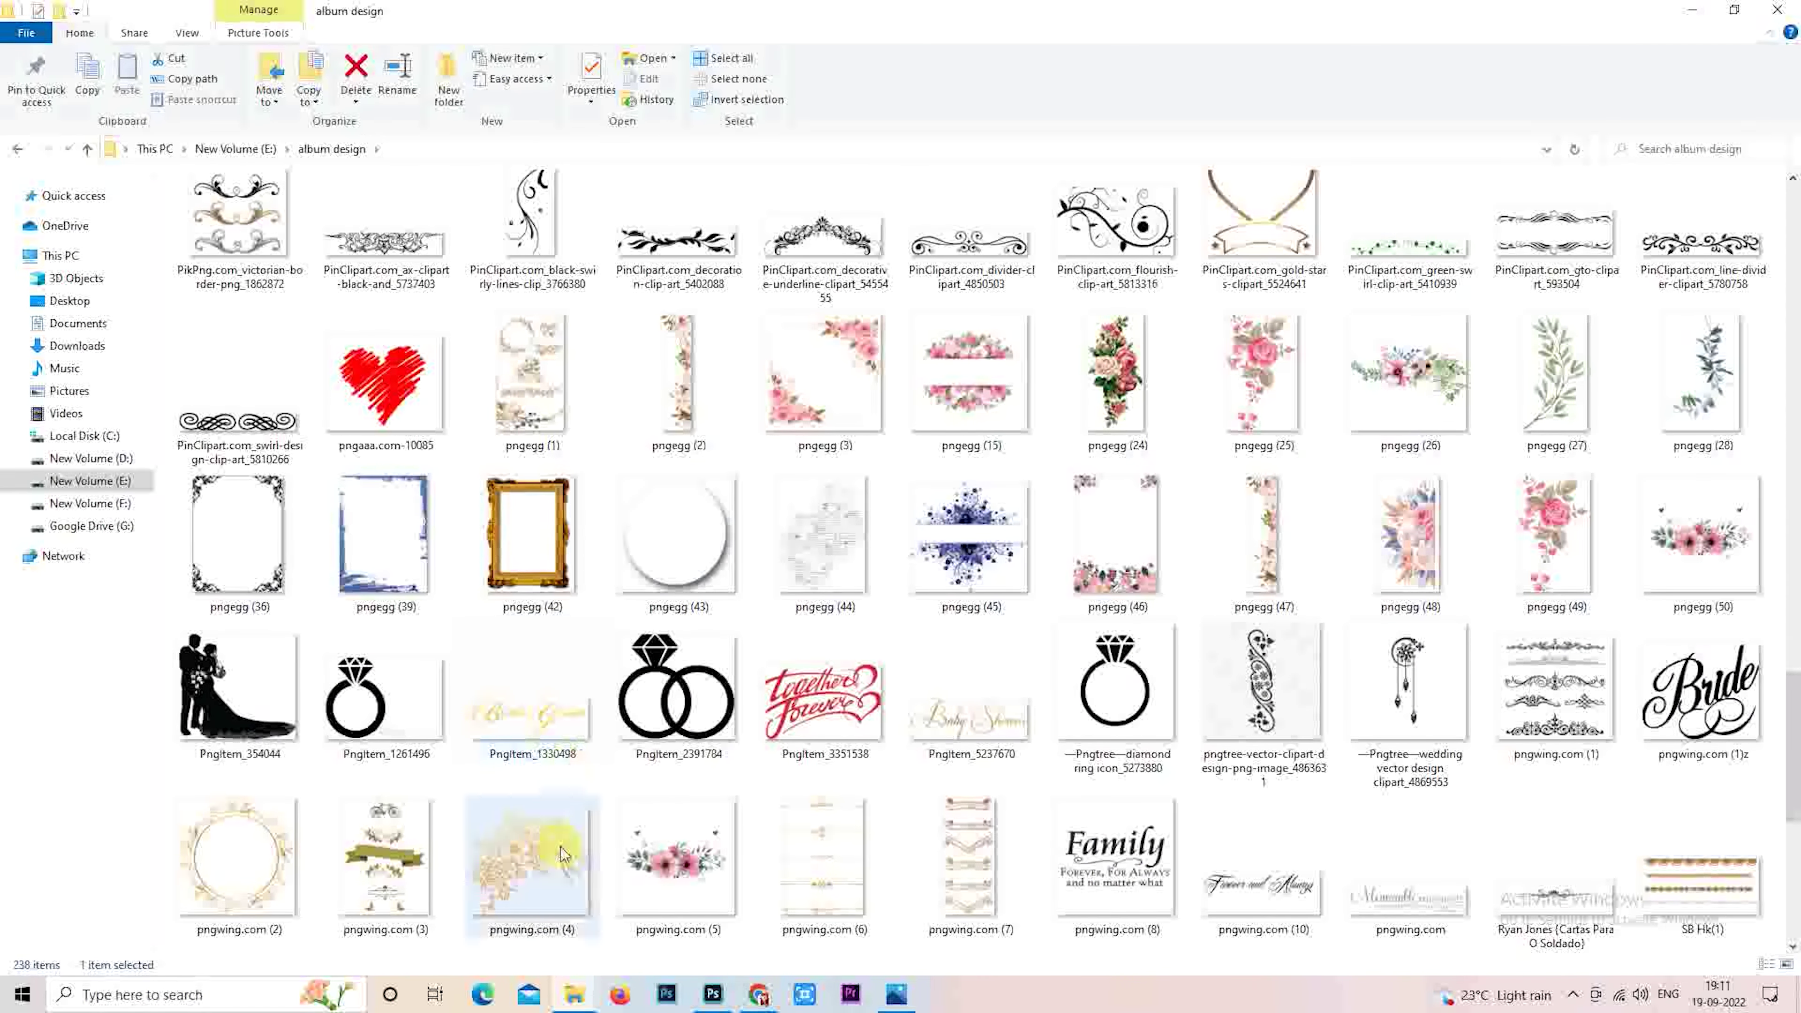
mouse_move(570, 861)
mouse_down()
mouse_move(1026, 687)
mouse_move(1144, 815)
mouse_up()
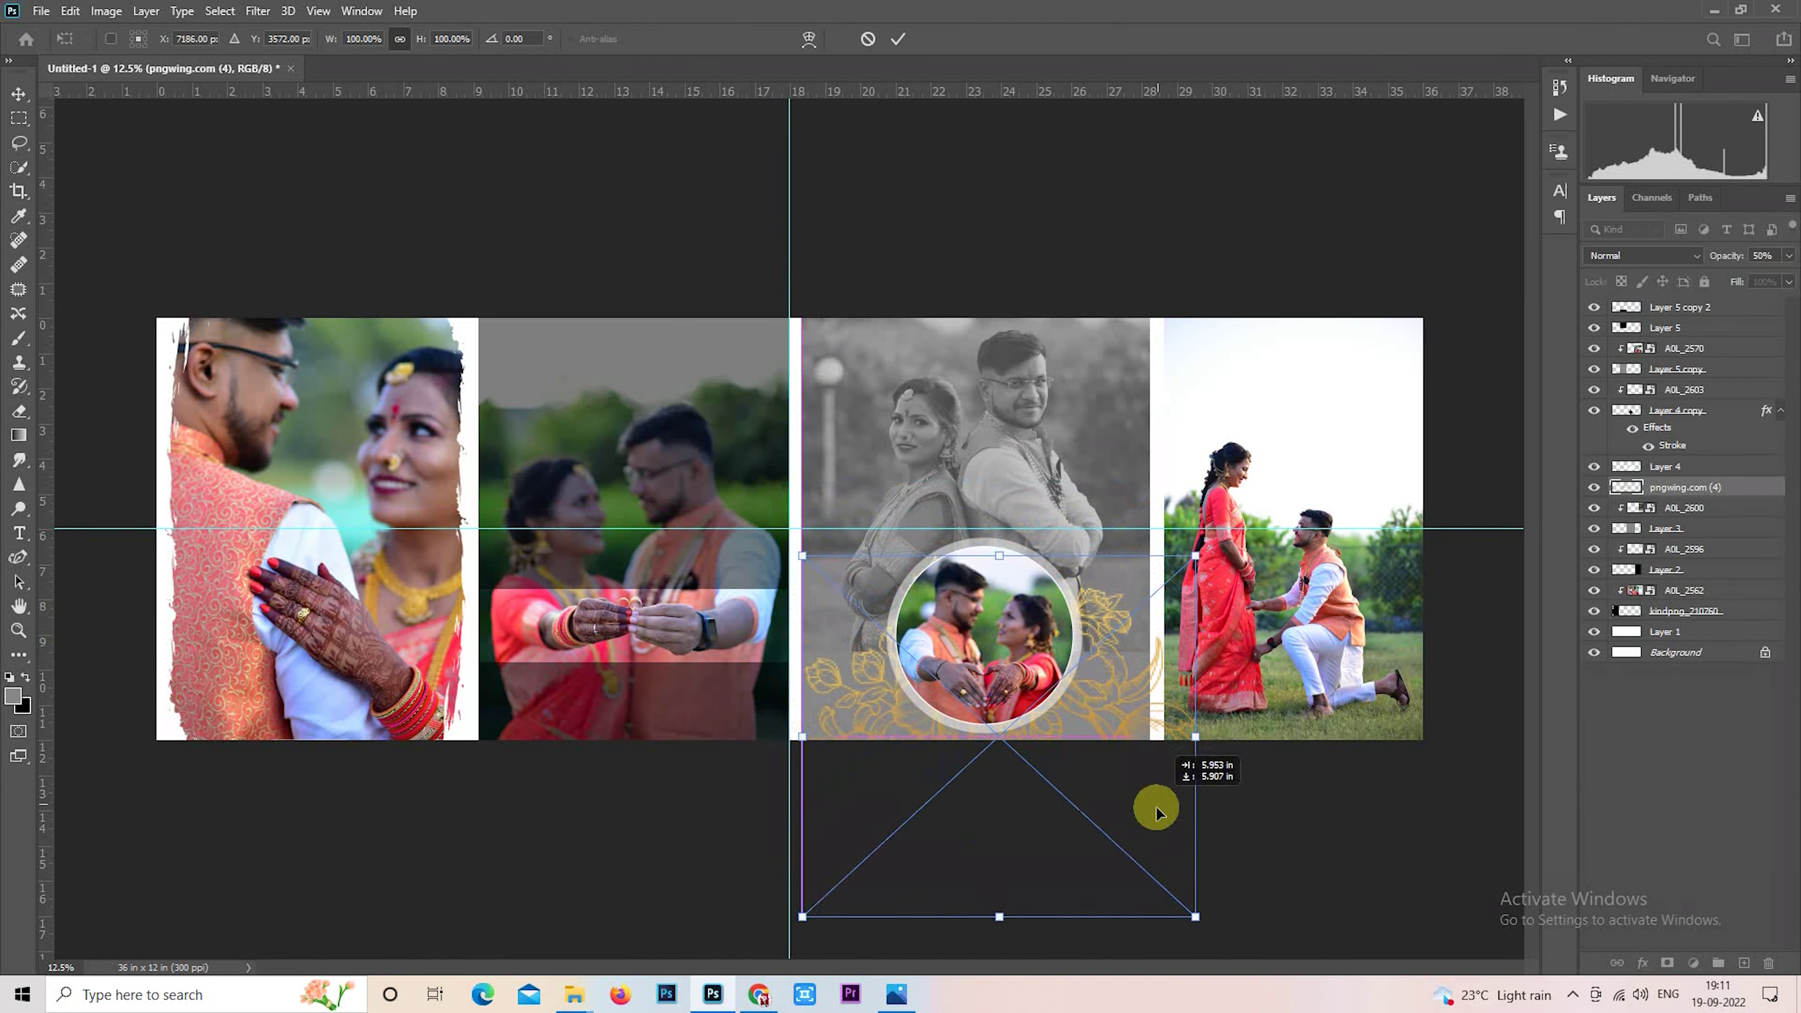
Step: Scale the ornament to 112.43% and position it around the circular inset
drag(1186, 574, 1214, 549)
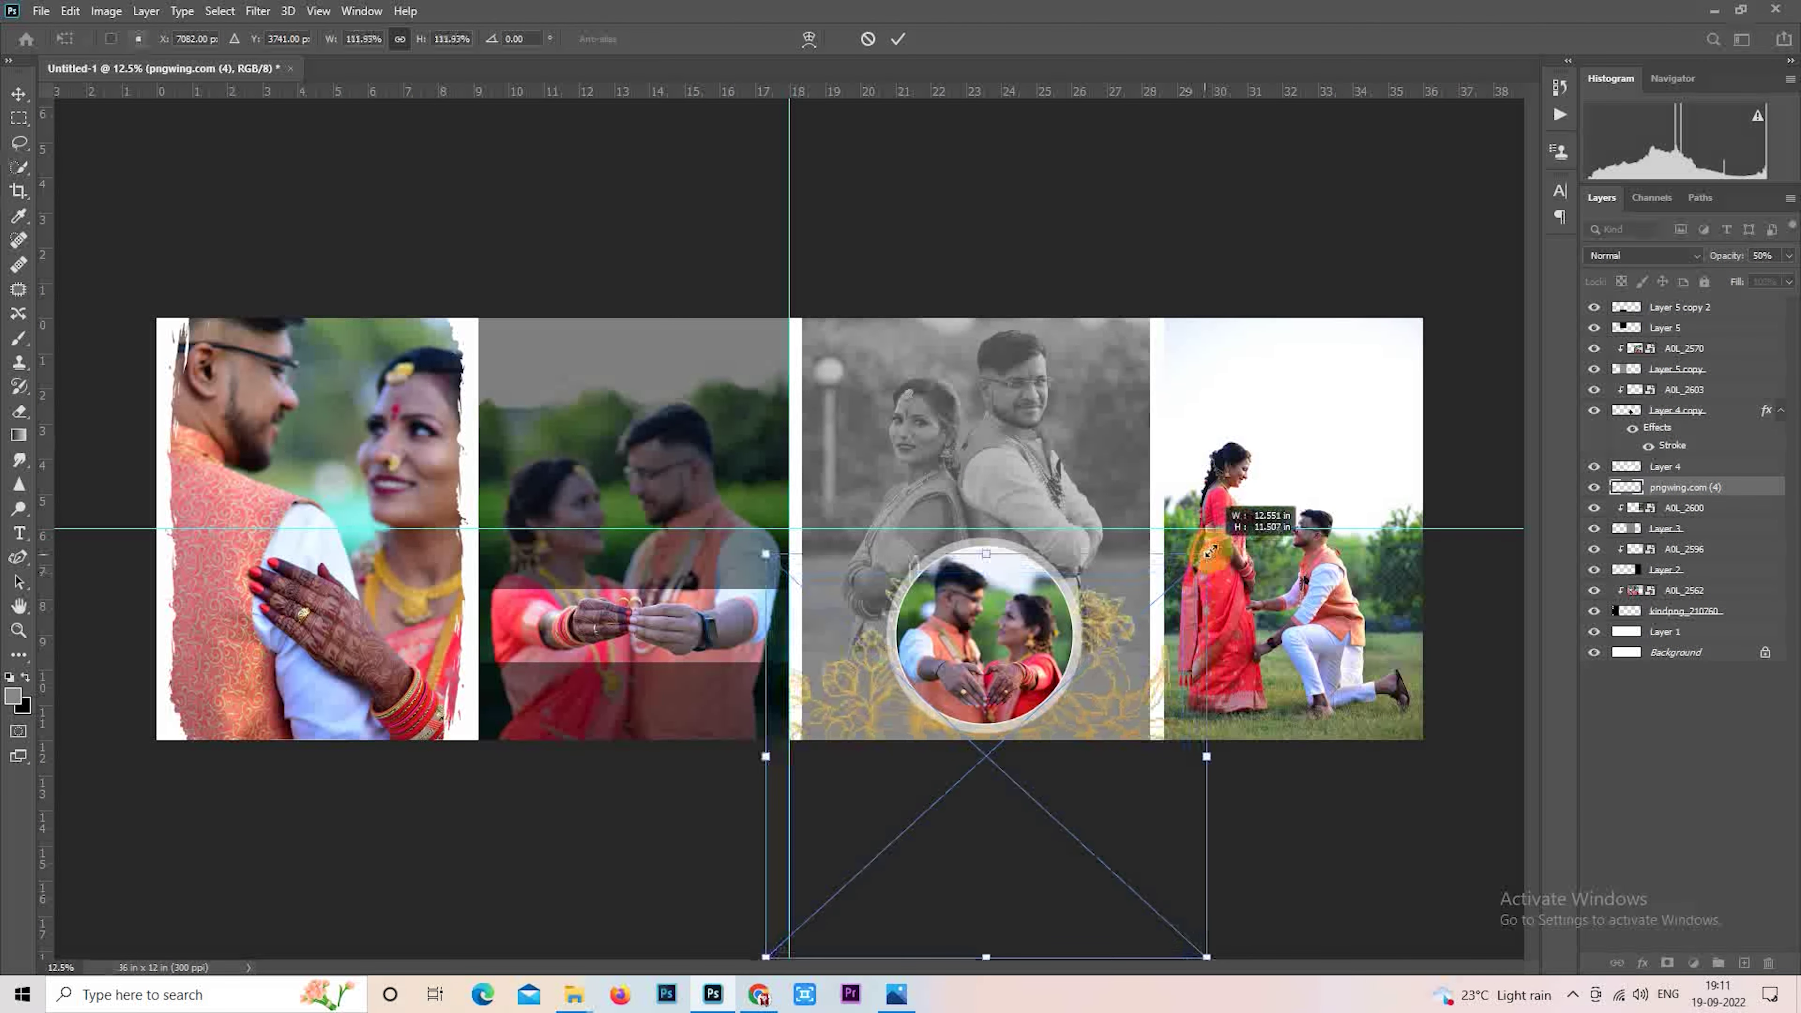
drag(1142, 678, 1142, 662)
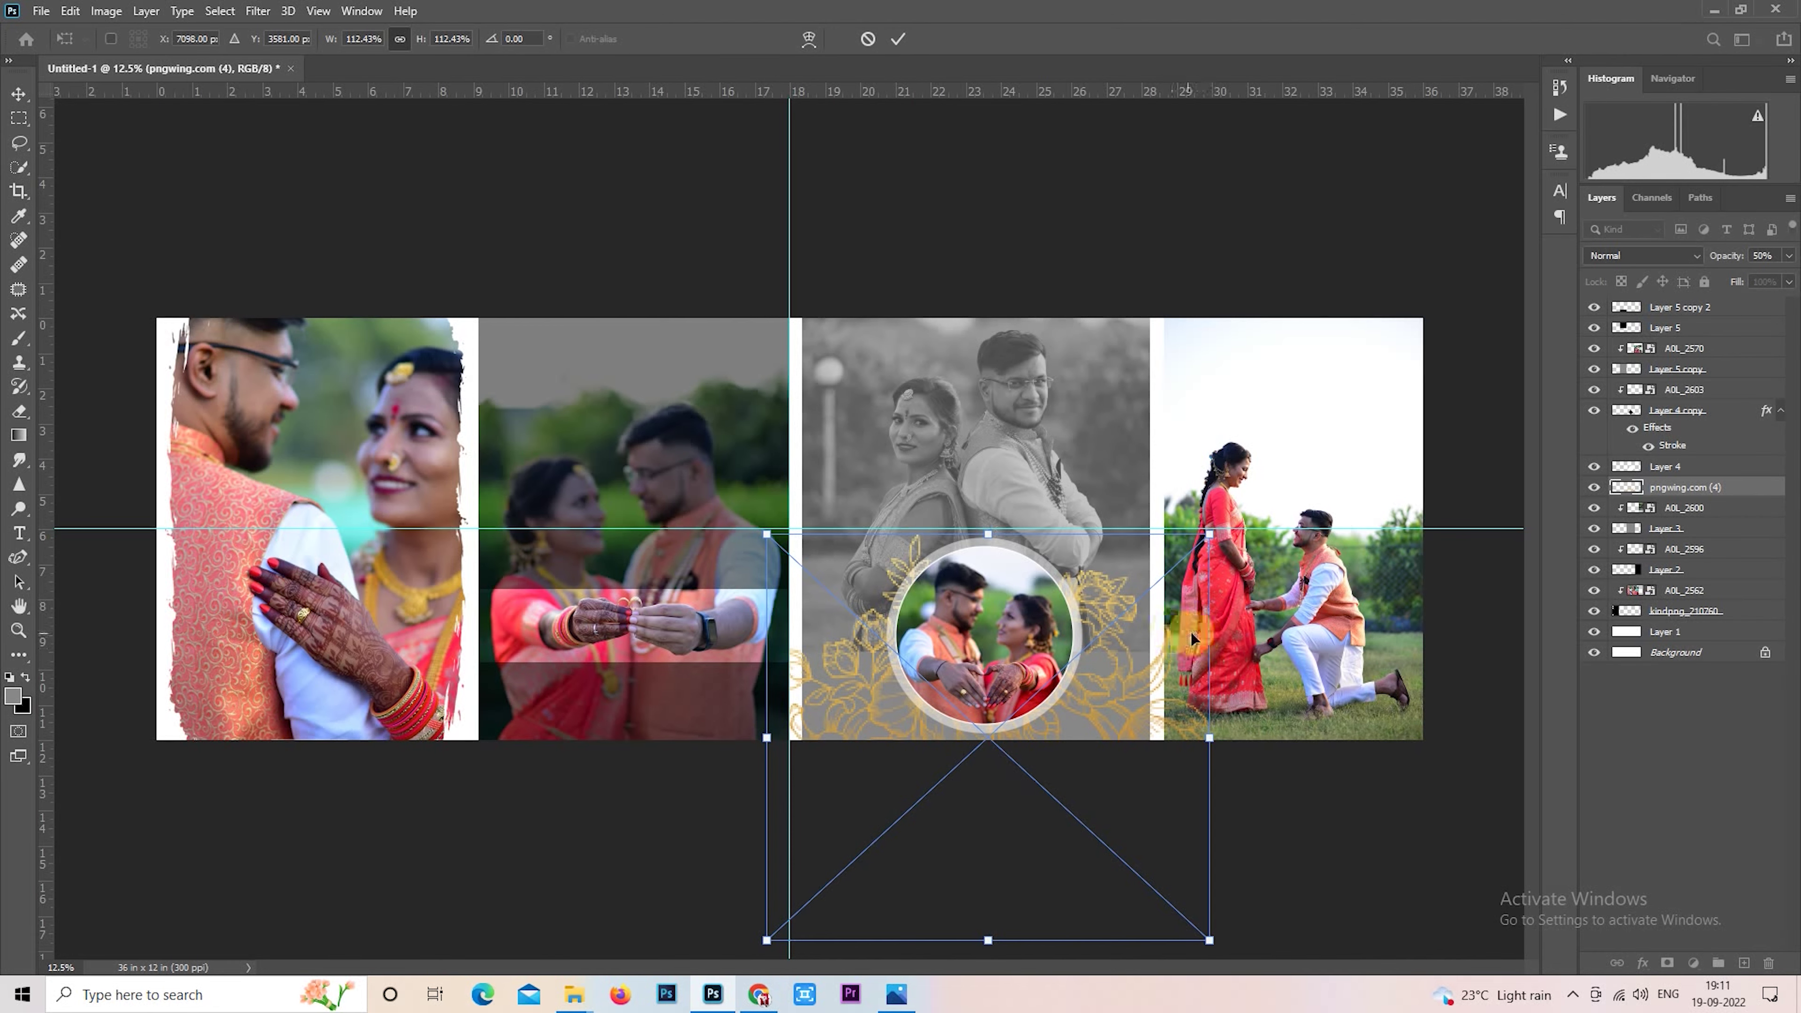
key(Return)
Step: Rasterize the ornament layer and darken it with Hue/Saturation Lightness -100
right_click(1656, 487)
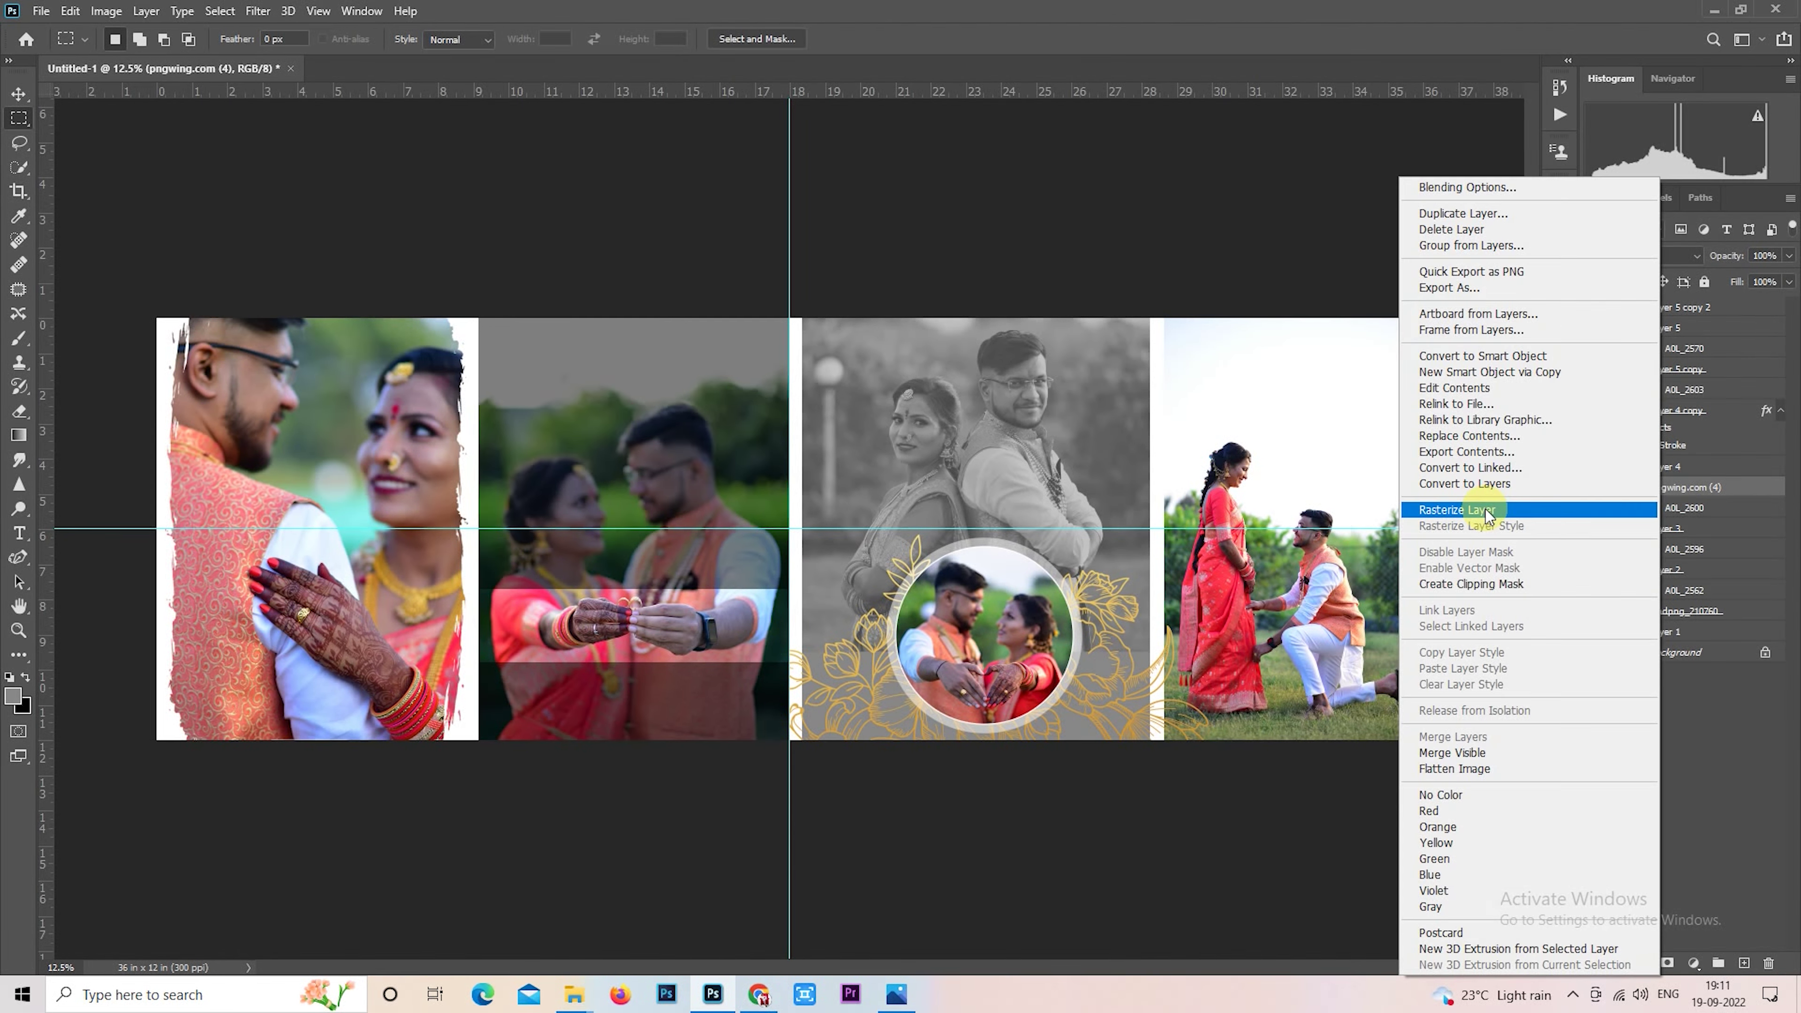
click(1486, 509)
key(ctrl+u)
drag(1241, 393, 1072, 406)
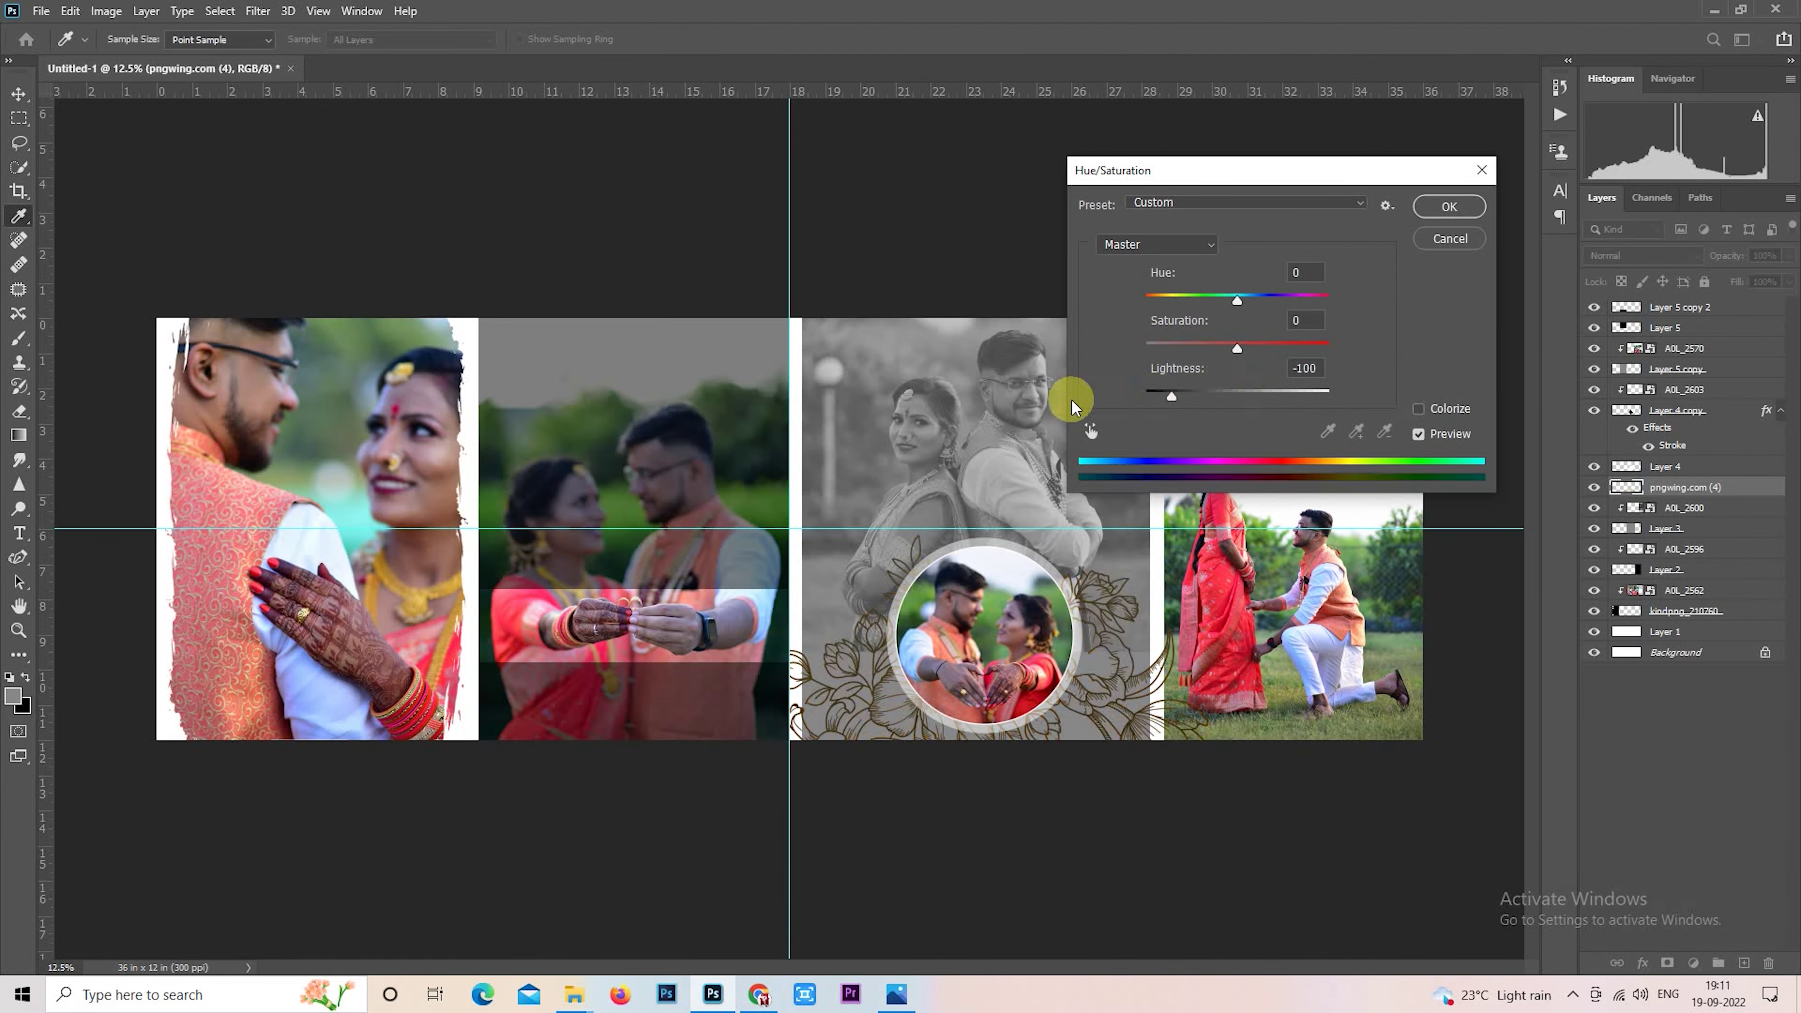
Step: Apply the blackened ornament, set its blend mode to Overlay and opacity to 23%
click(1432, 209)
key(m)
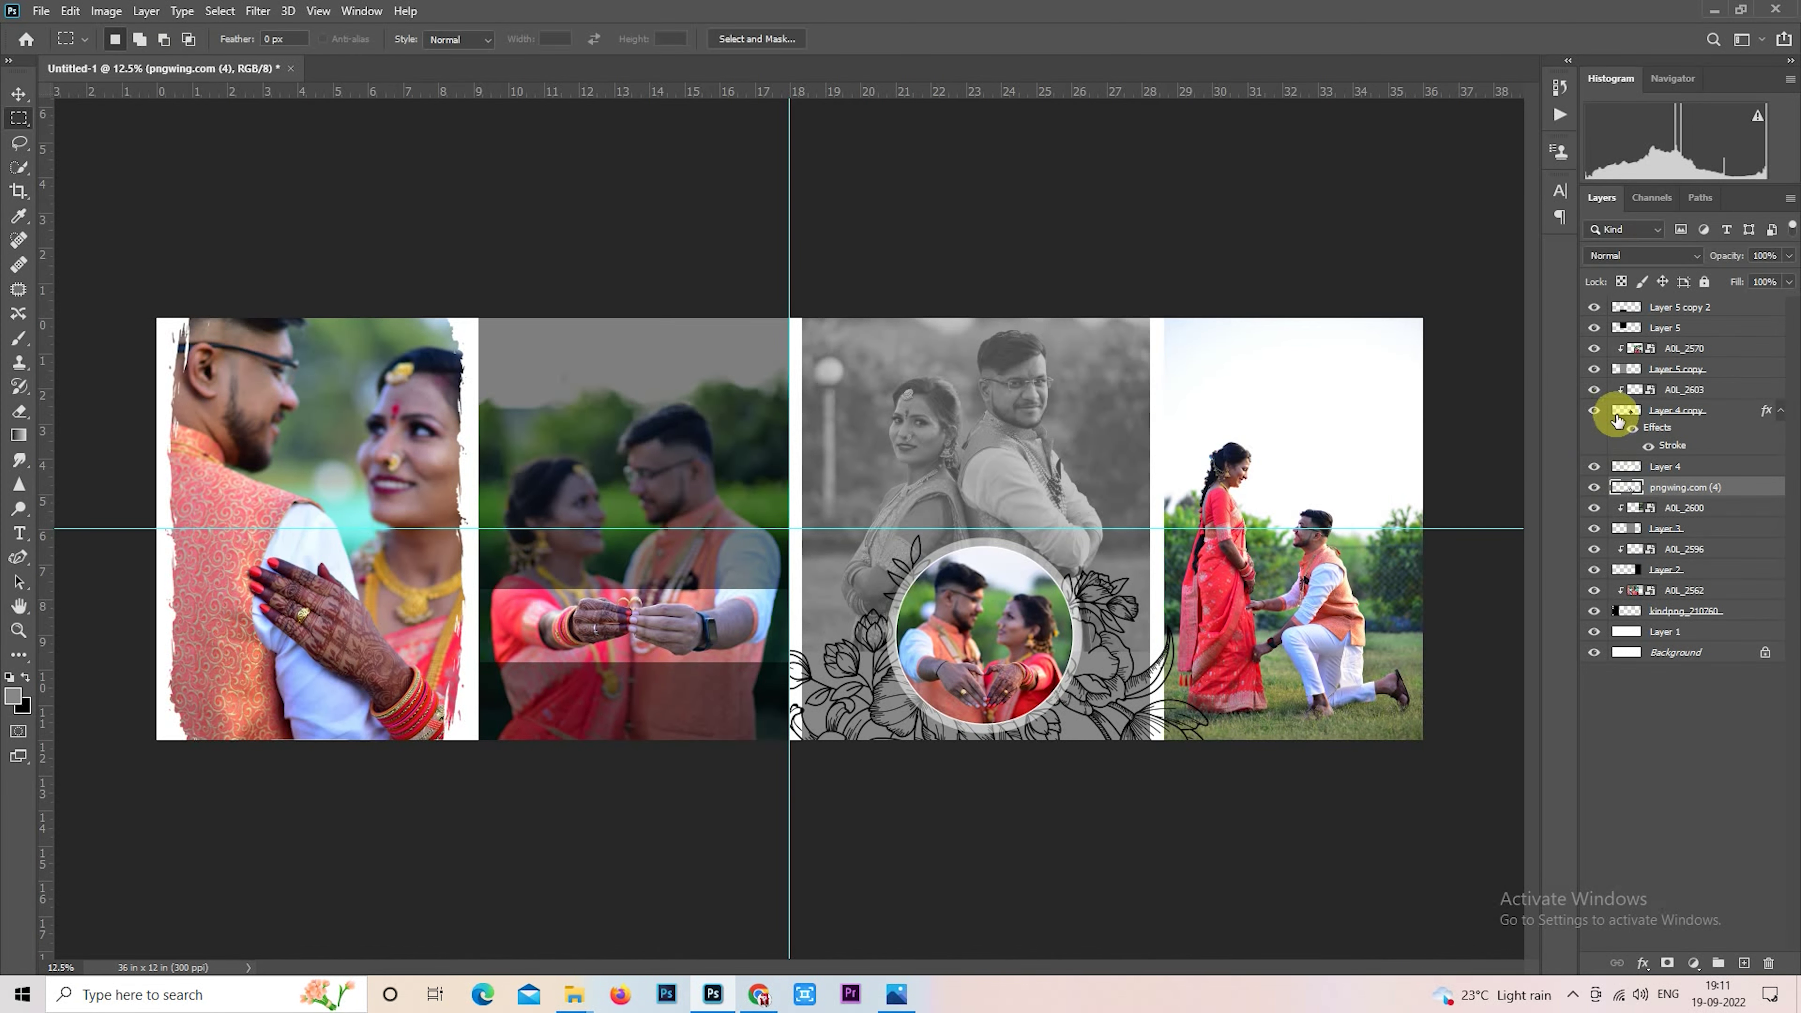
key(5)
click(1623, 256)
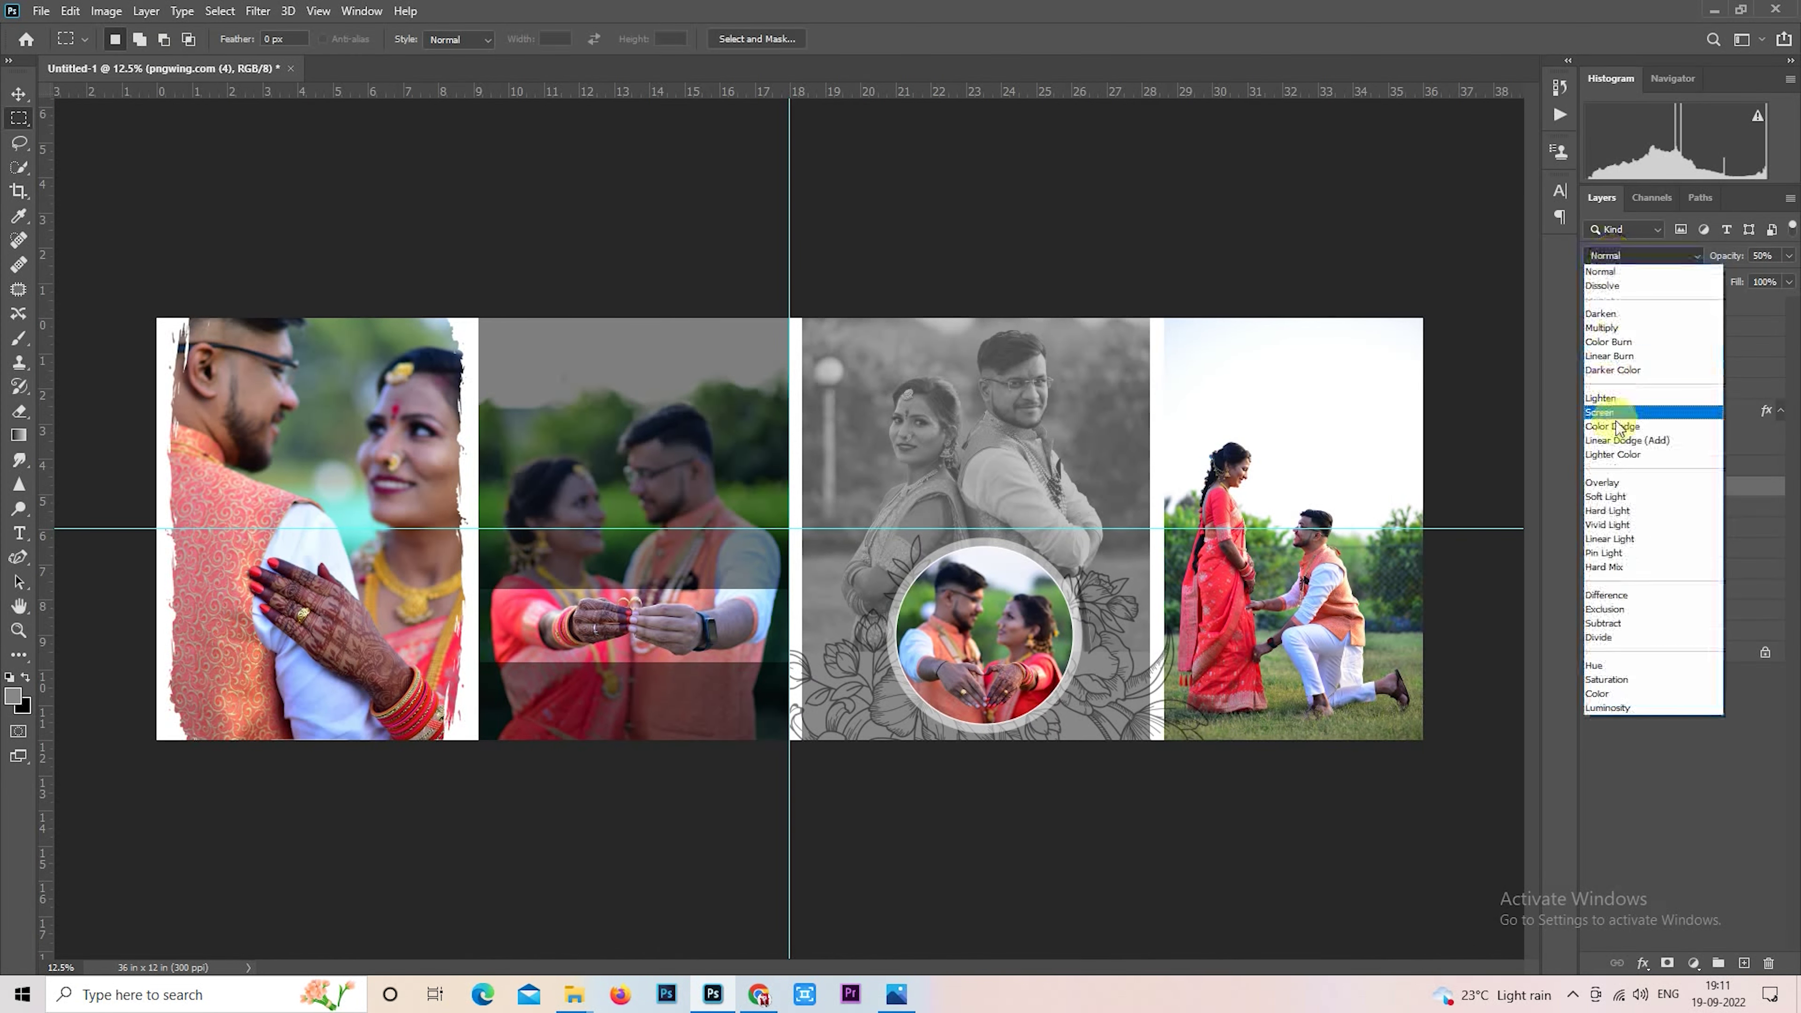
click(1613, 486)
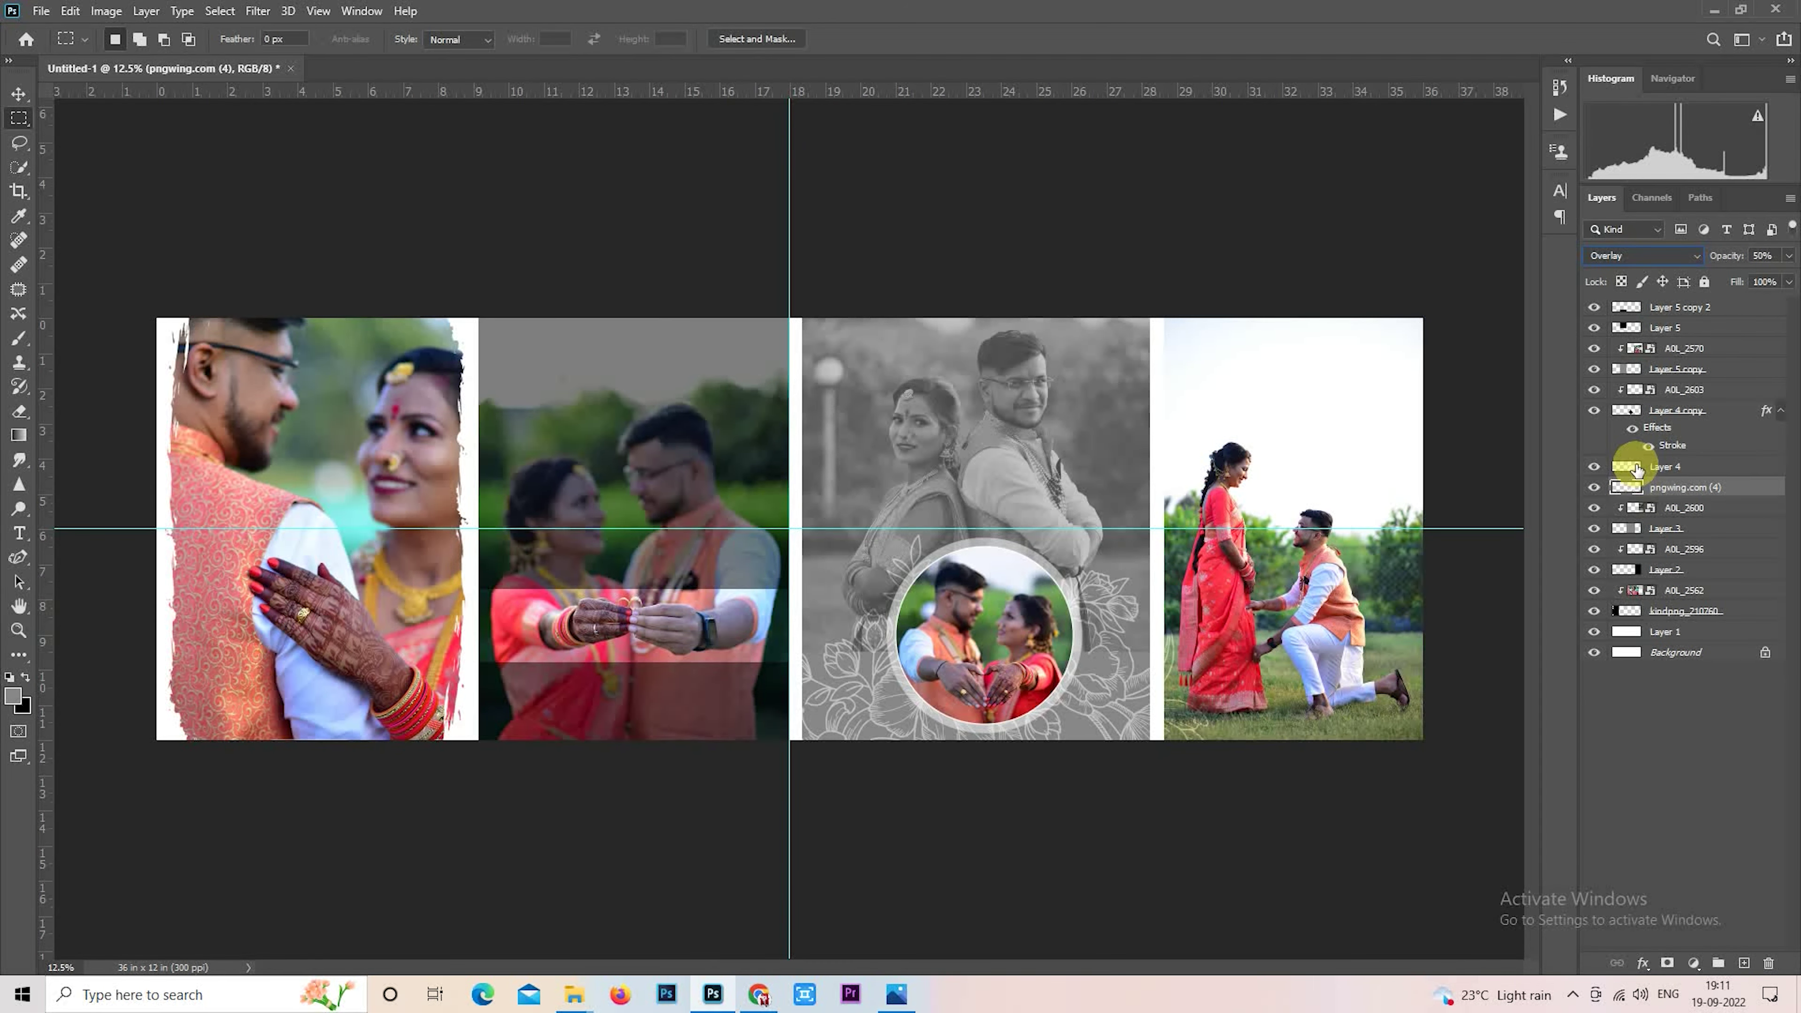
click(1734, 254)
drag(1735, 254, 1691, 262)
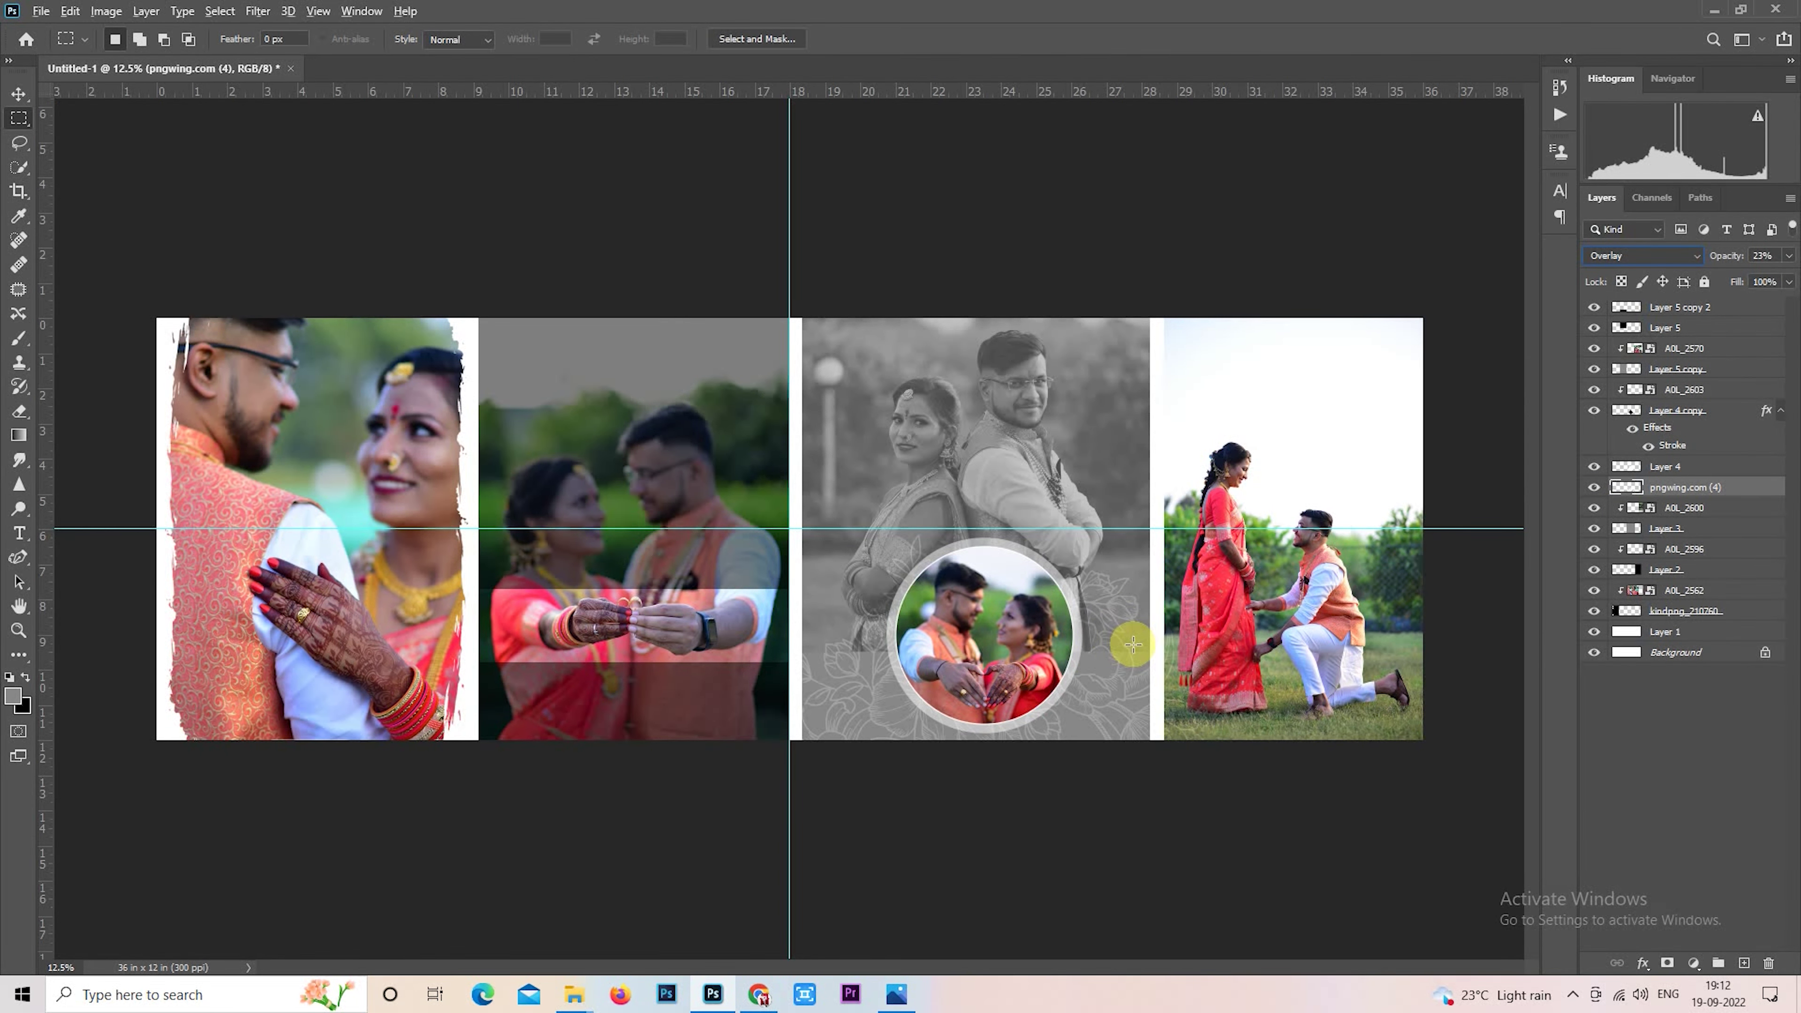
Step: Clip the ornament to the grayscale photo and delete its upper area over the panel
scroll(1127, 645, up, 3)
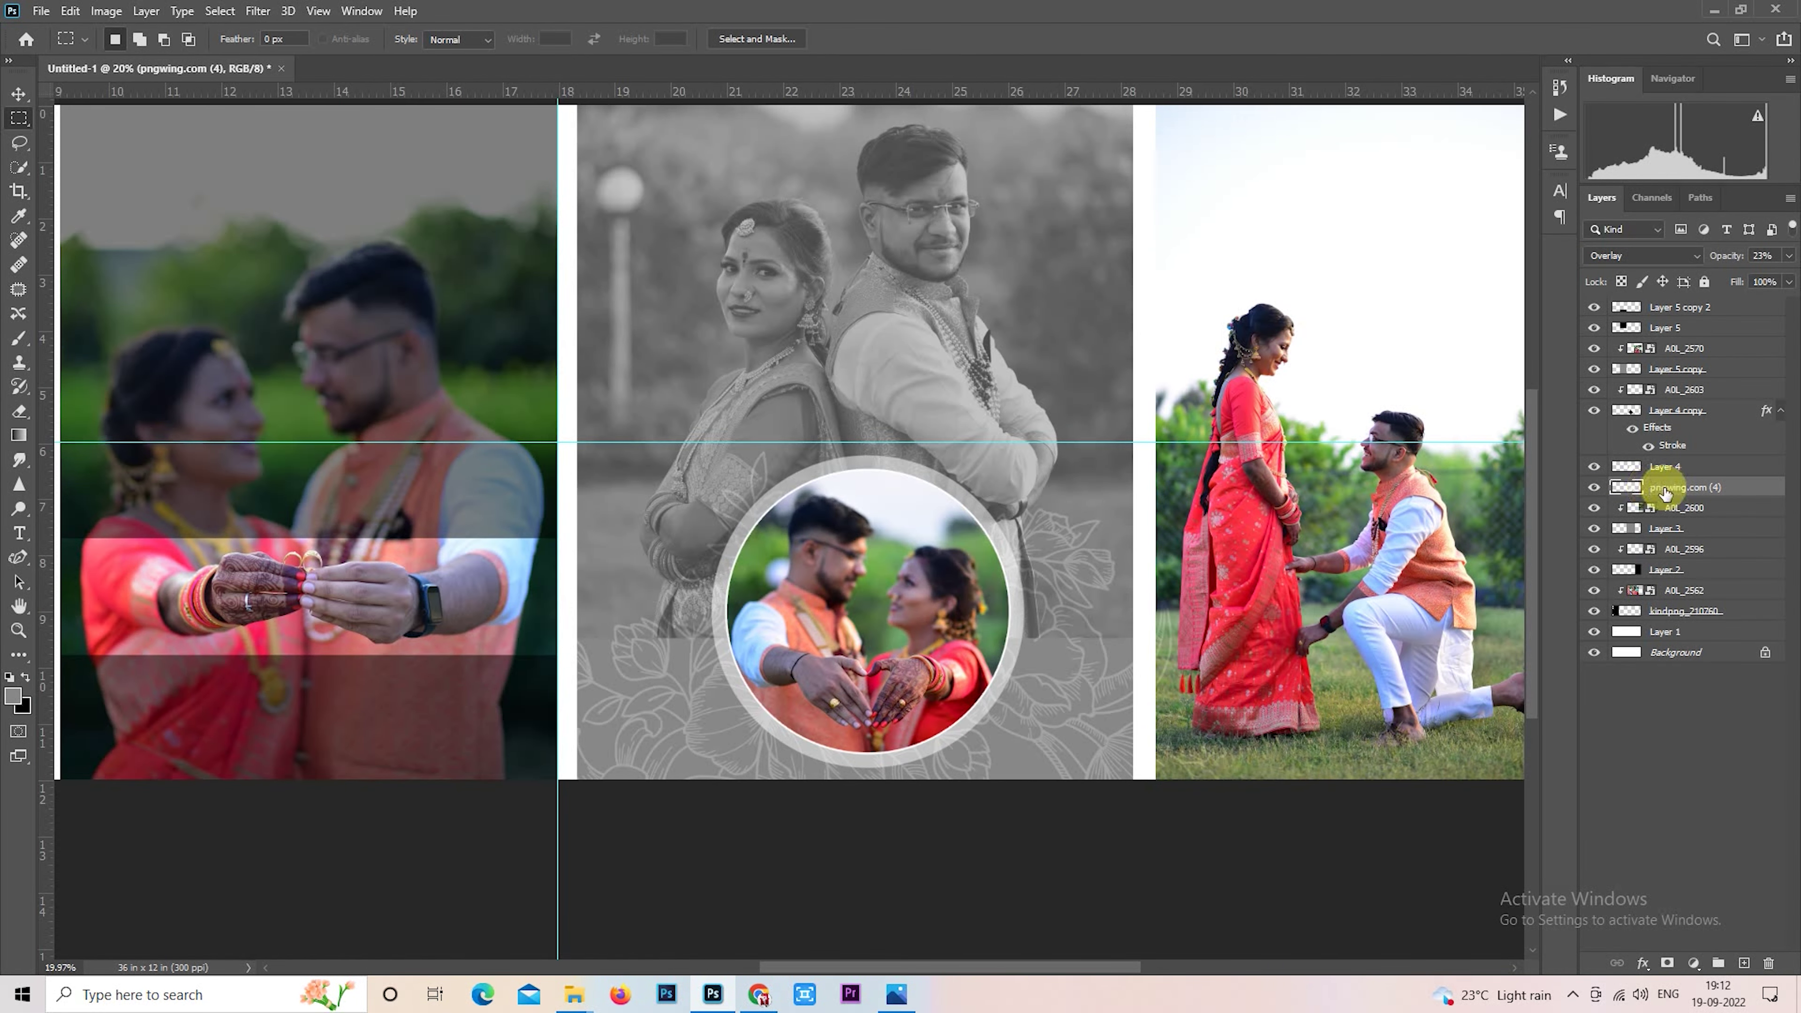
right_click(1660, 487)
click(1489, 541)
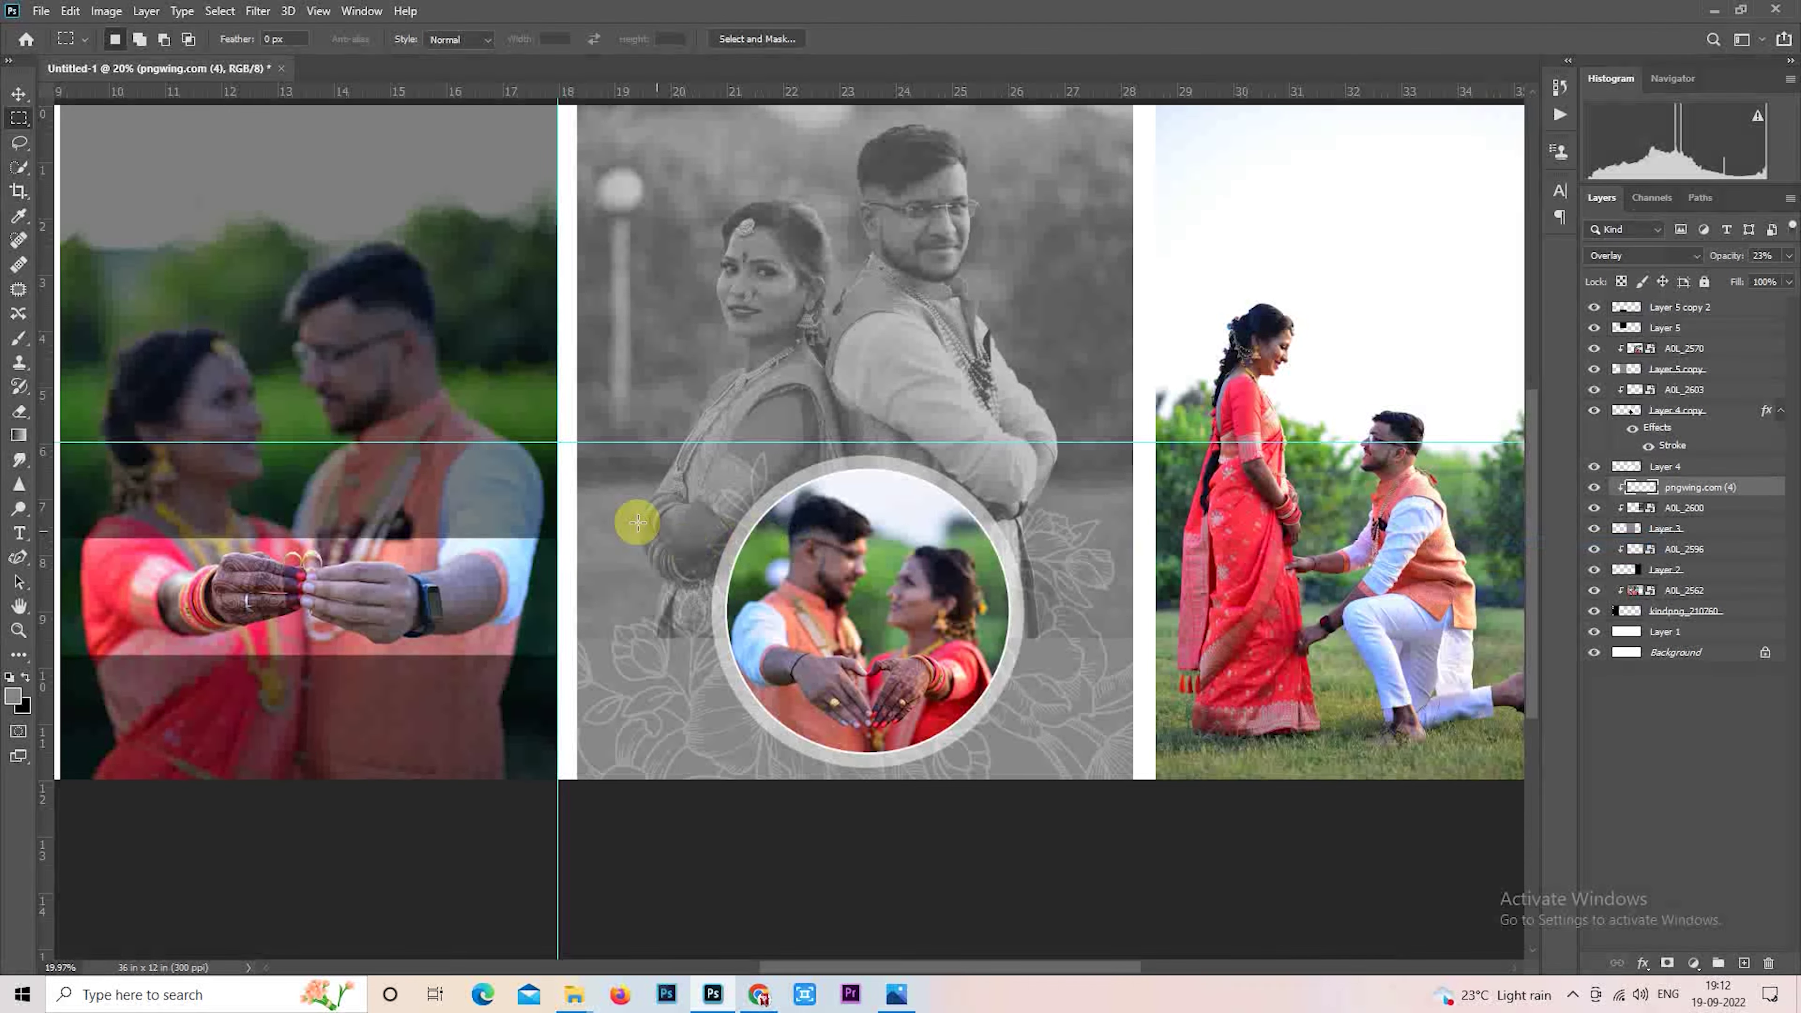
drag(475, 395, 1208, 637)
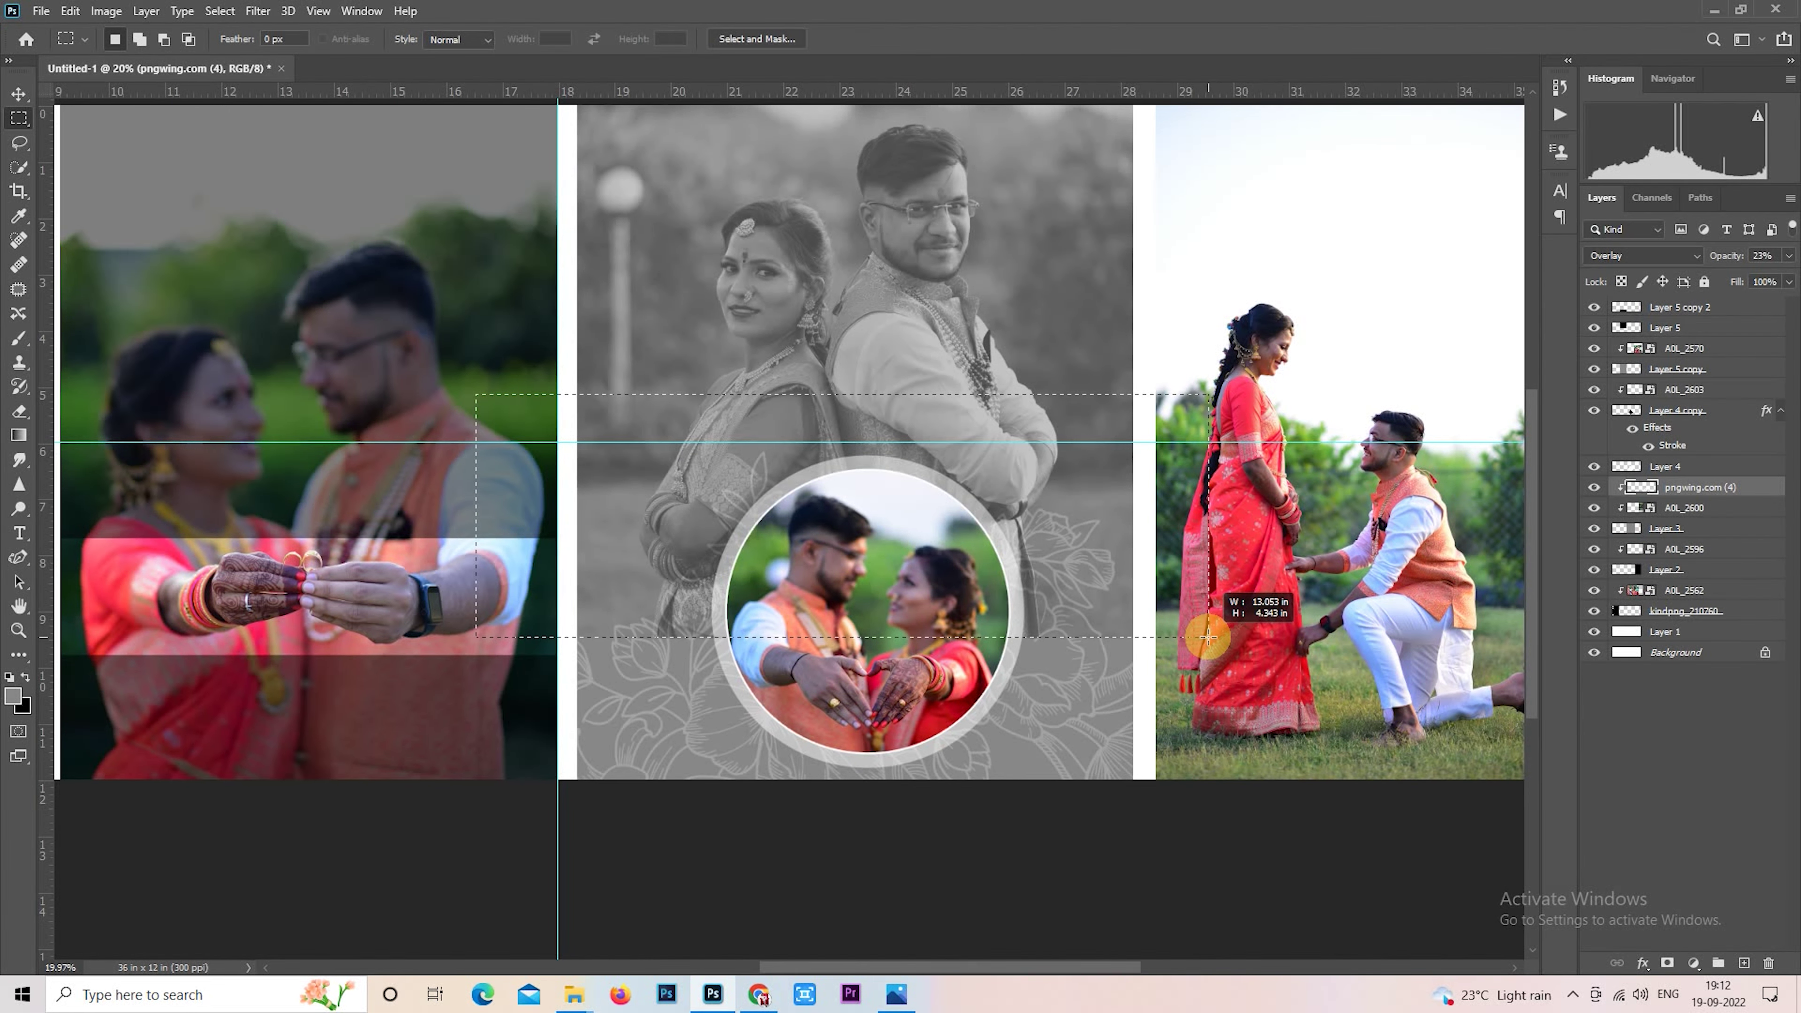
key(Delete)
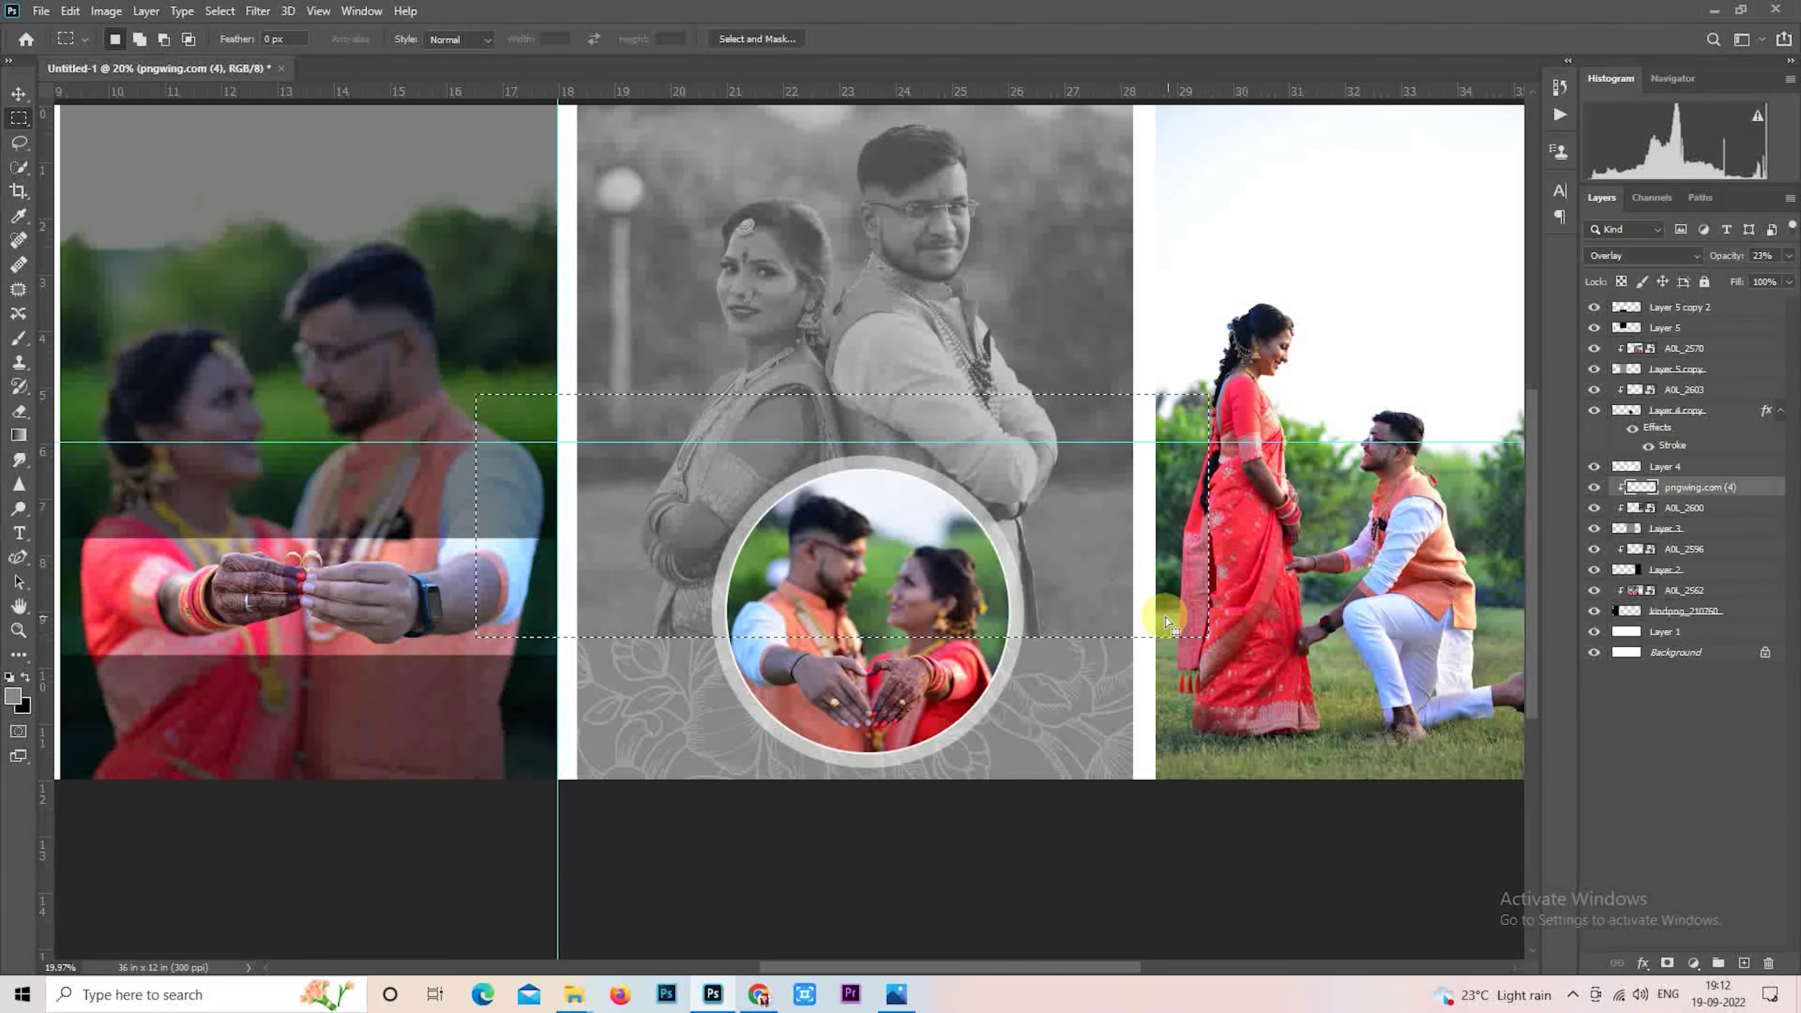
click(1085, 602)
scroll(1084, 602, down, 3)
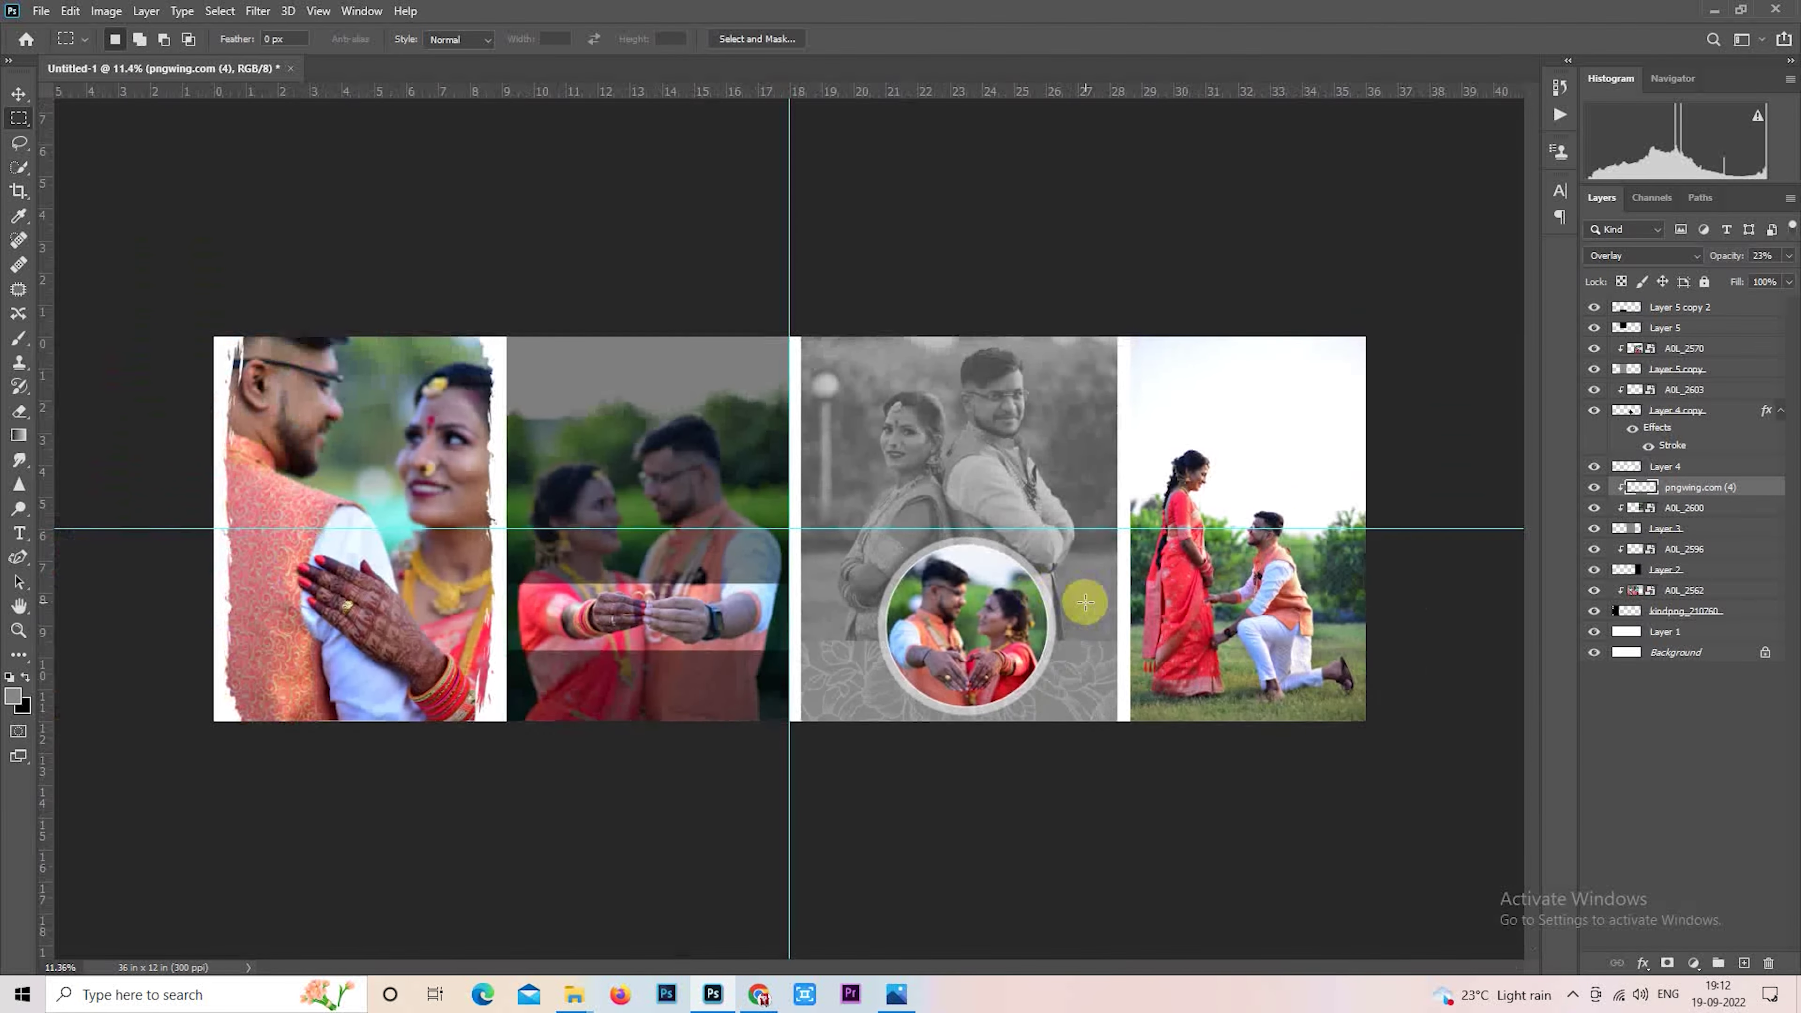
scroll(1086, 588, up, 1)
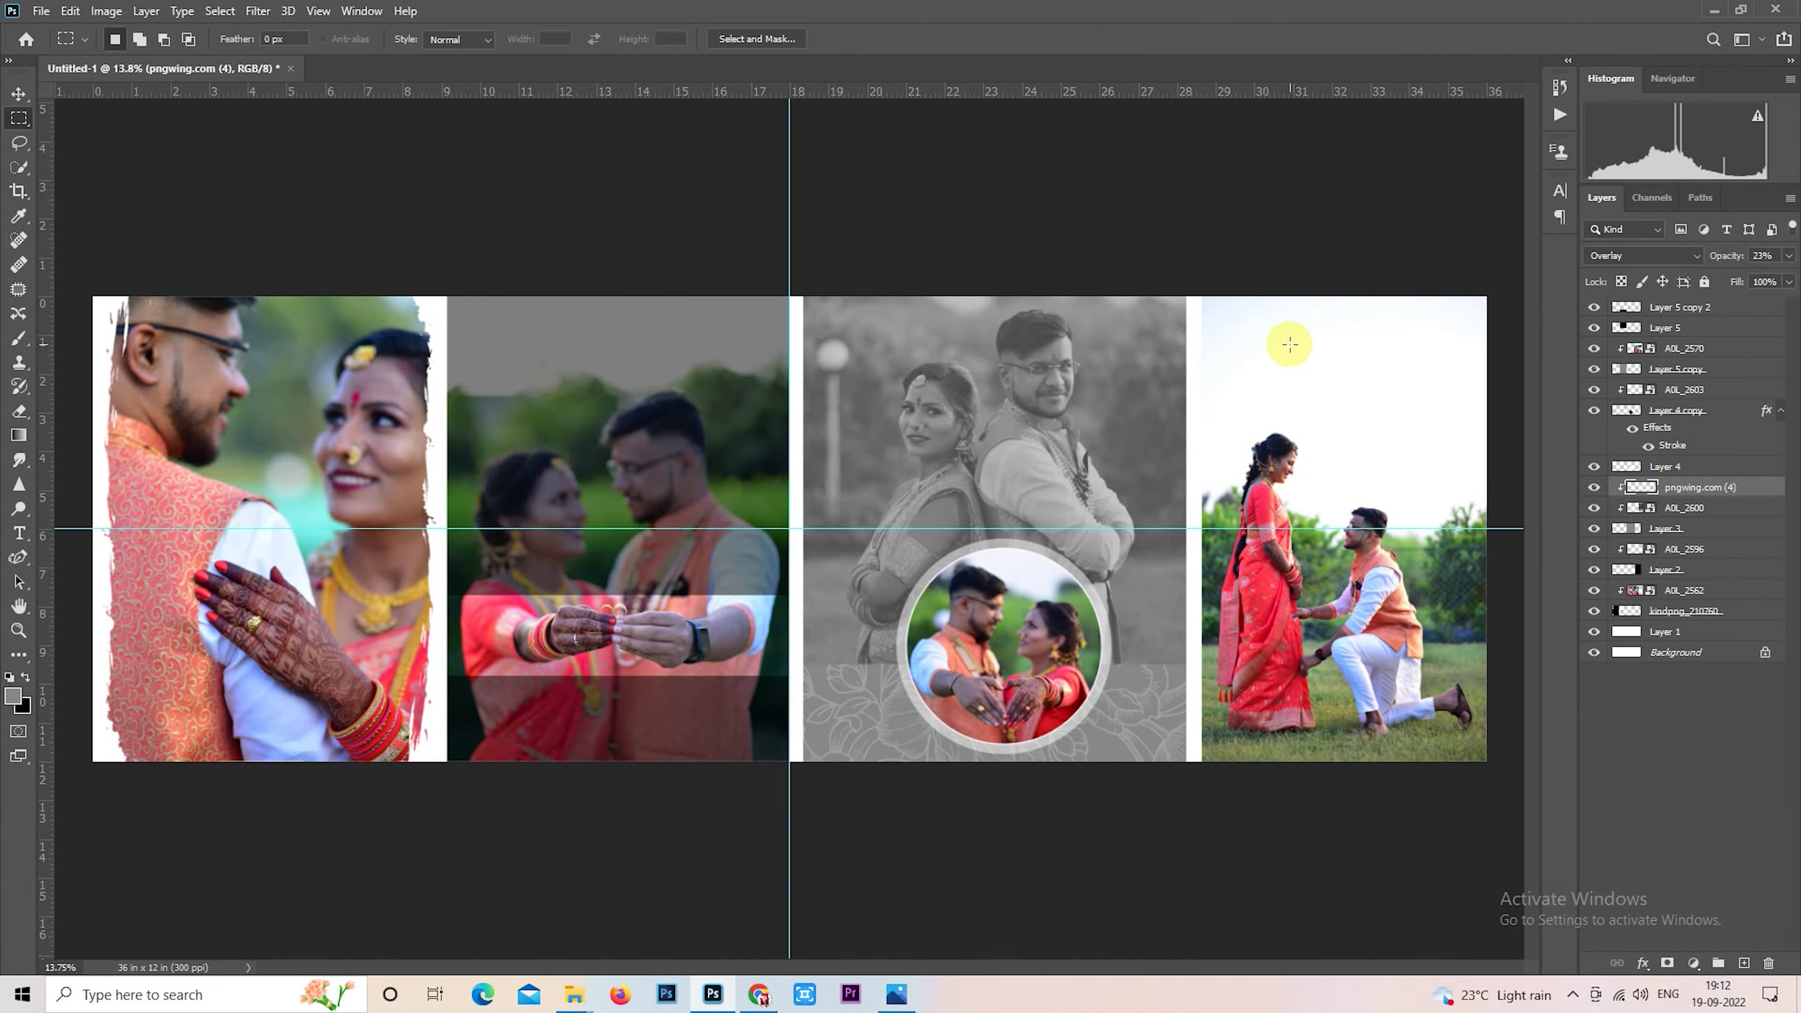
Step: Convert AOL_2562 to layers and in Camera Raw raise exposure, cut highlights, lift shadows, add vibrance
right_click(1683, 590)
click(1524, 486)
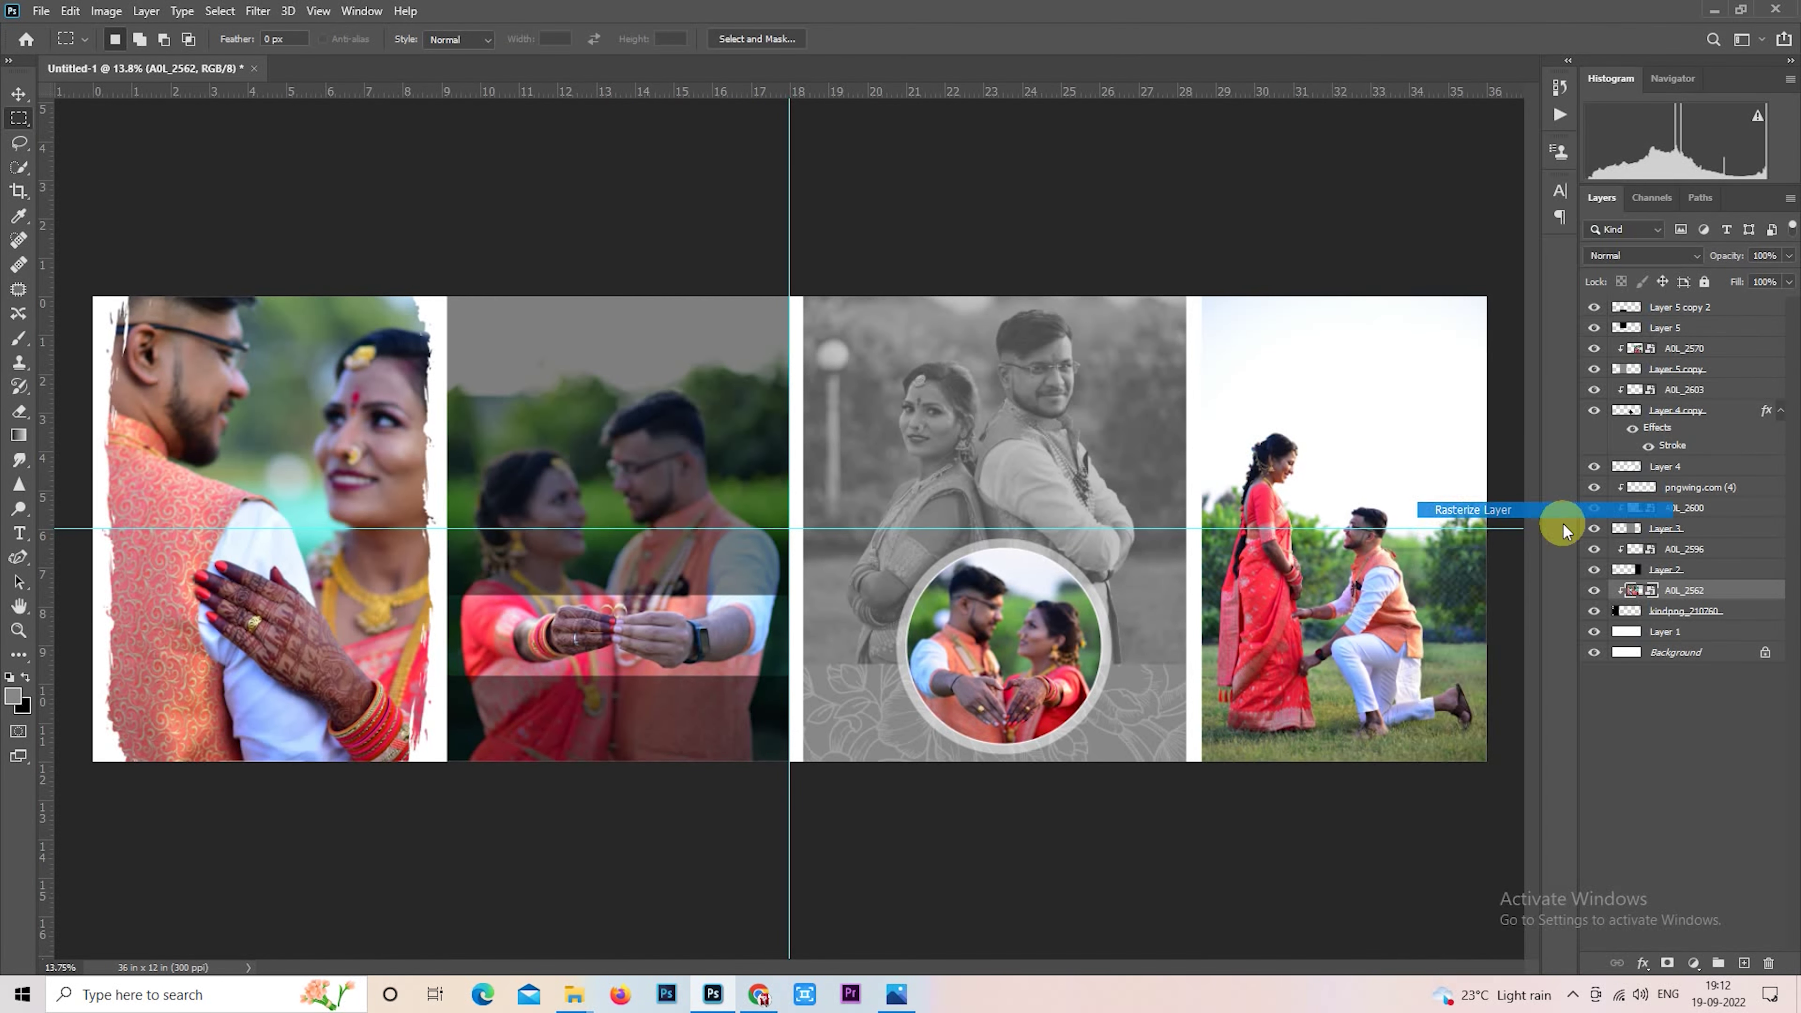
ctrl+click(1644, 590)
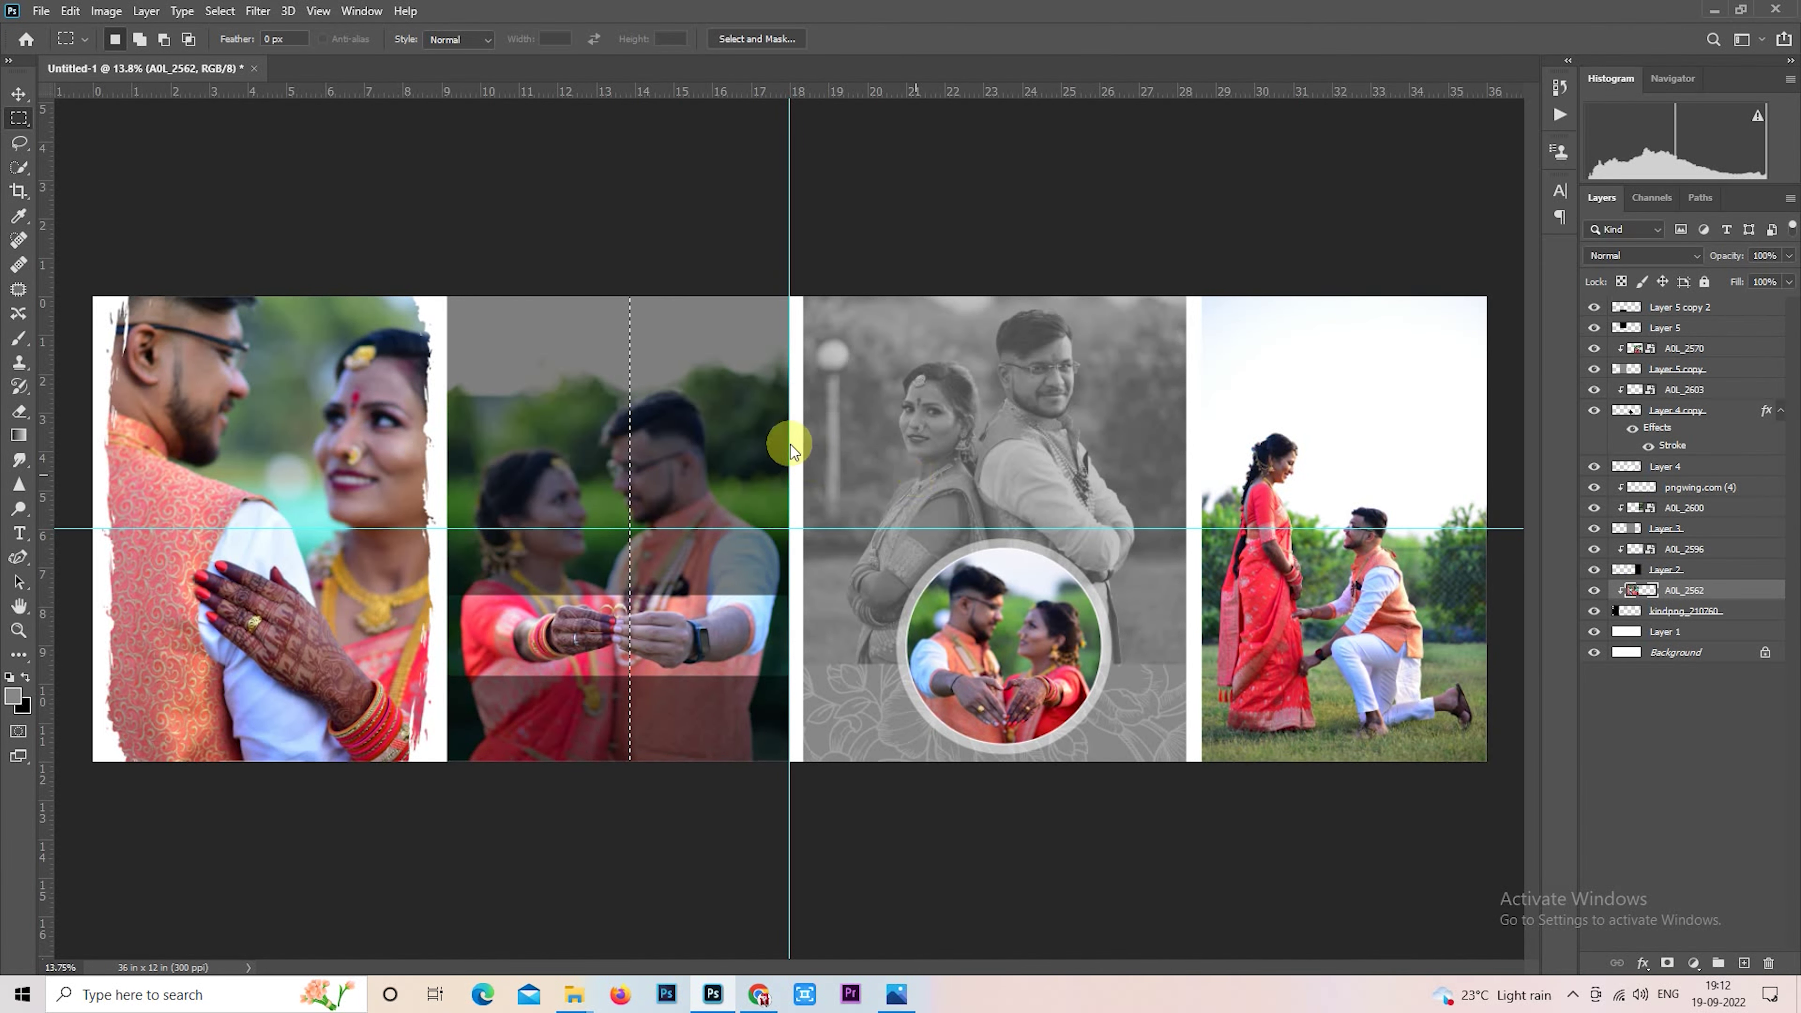
key(ctrl+shift+a)
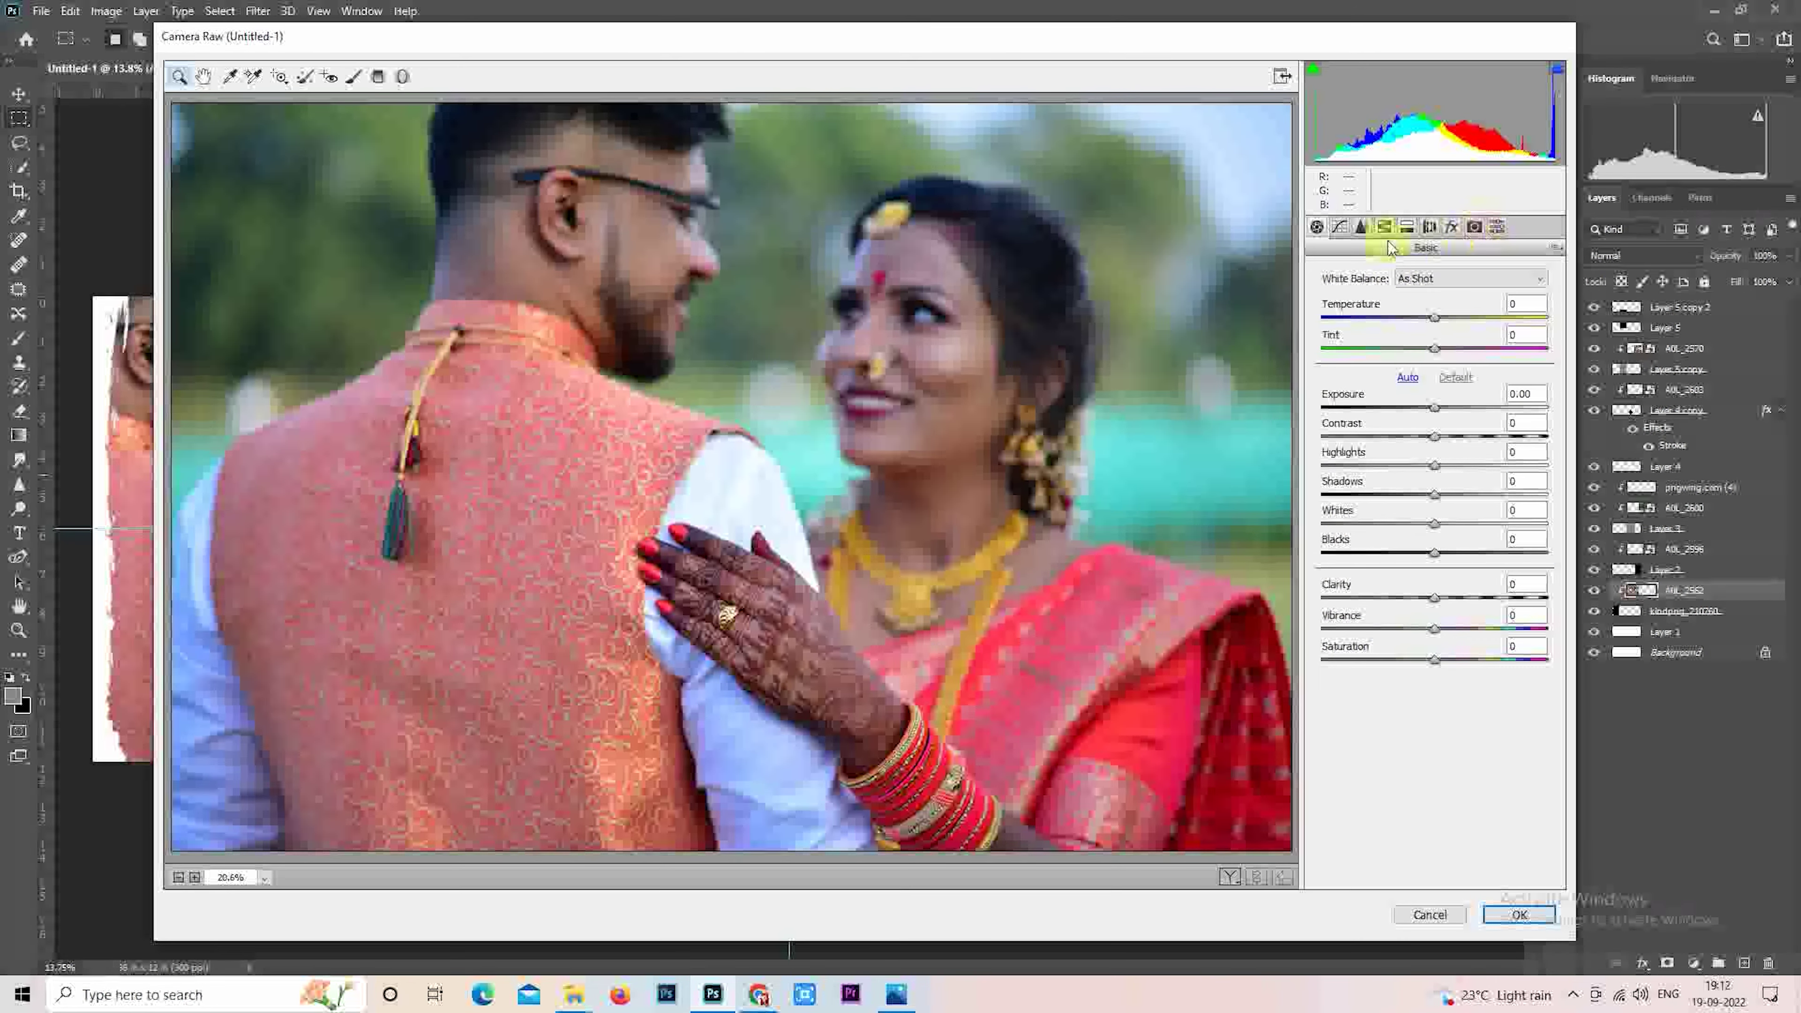
drag(1430, 405, 1436, 407)
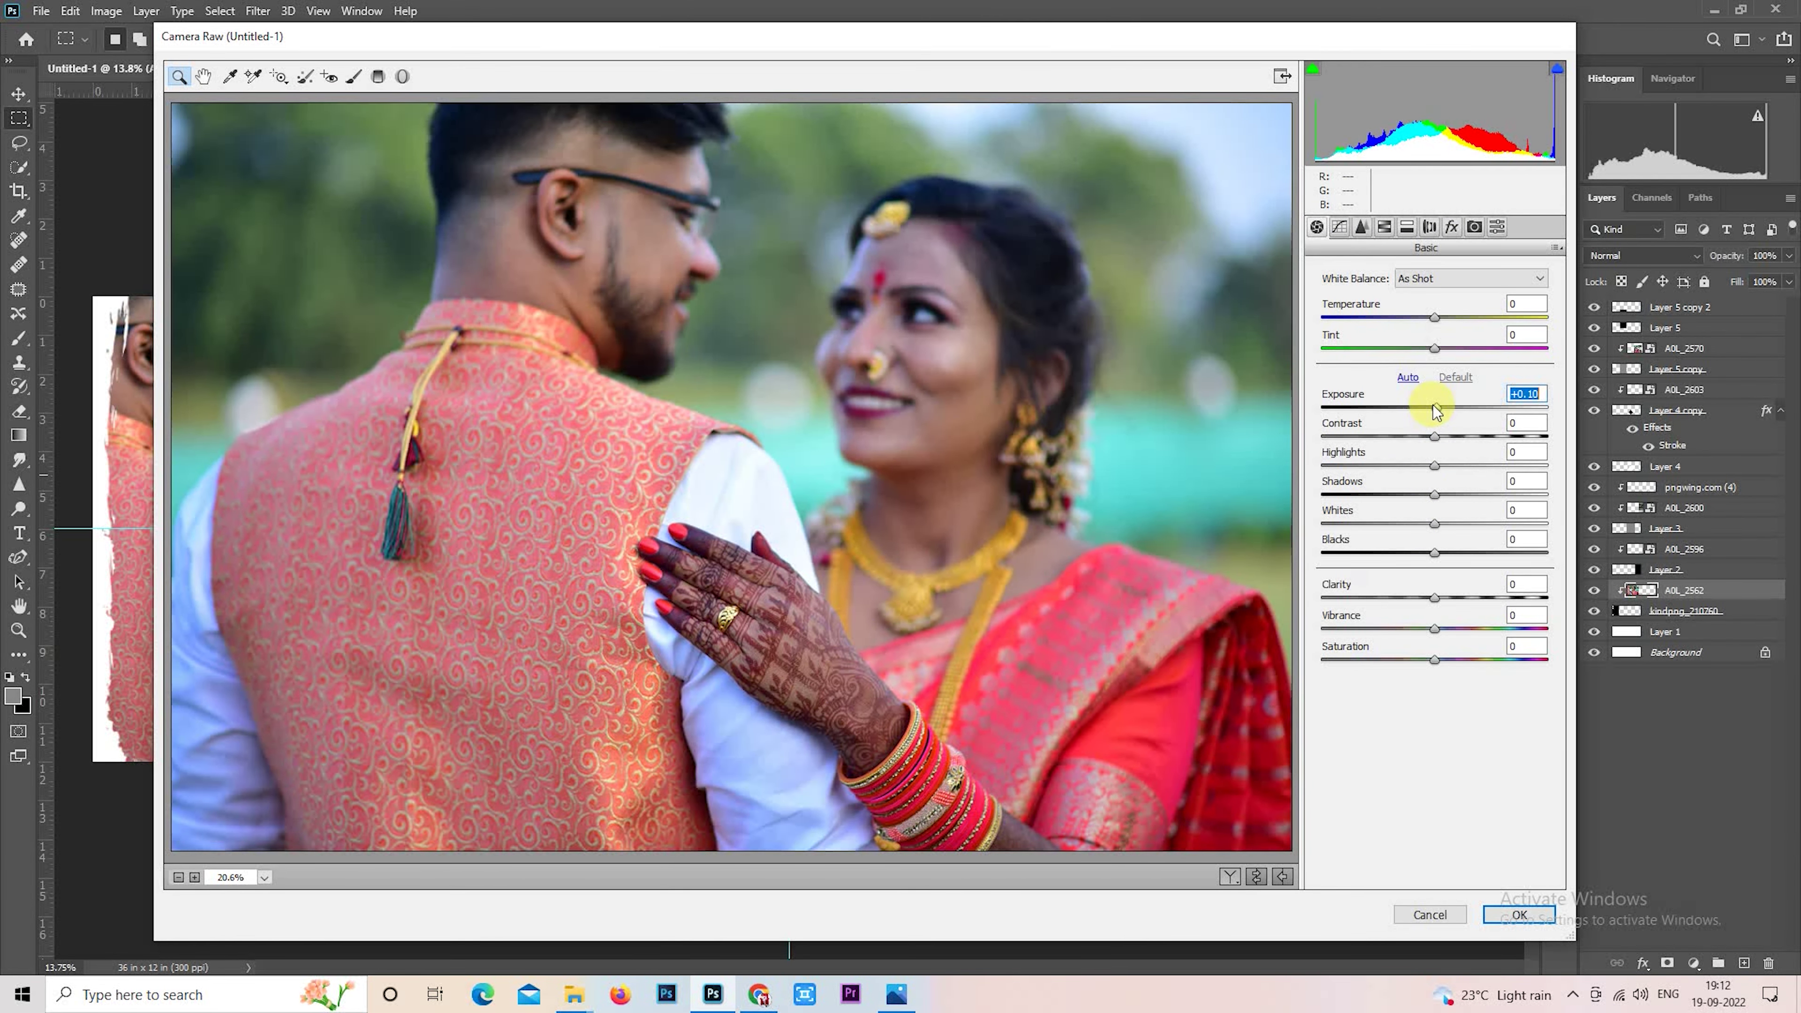
click(1387, 465)
mouse_move(1433, 495)
mouse_down()
mouse_move(1498, 495)
mouse_move(1382, 526)
mouse_move(1406, 553)
mouse_up()
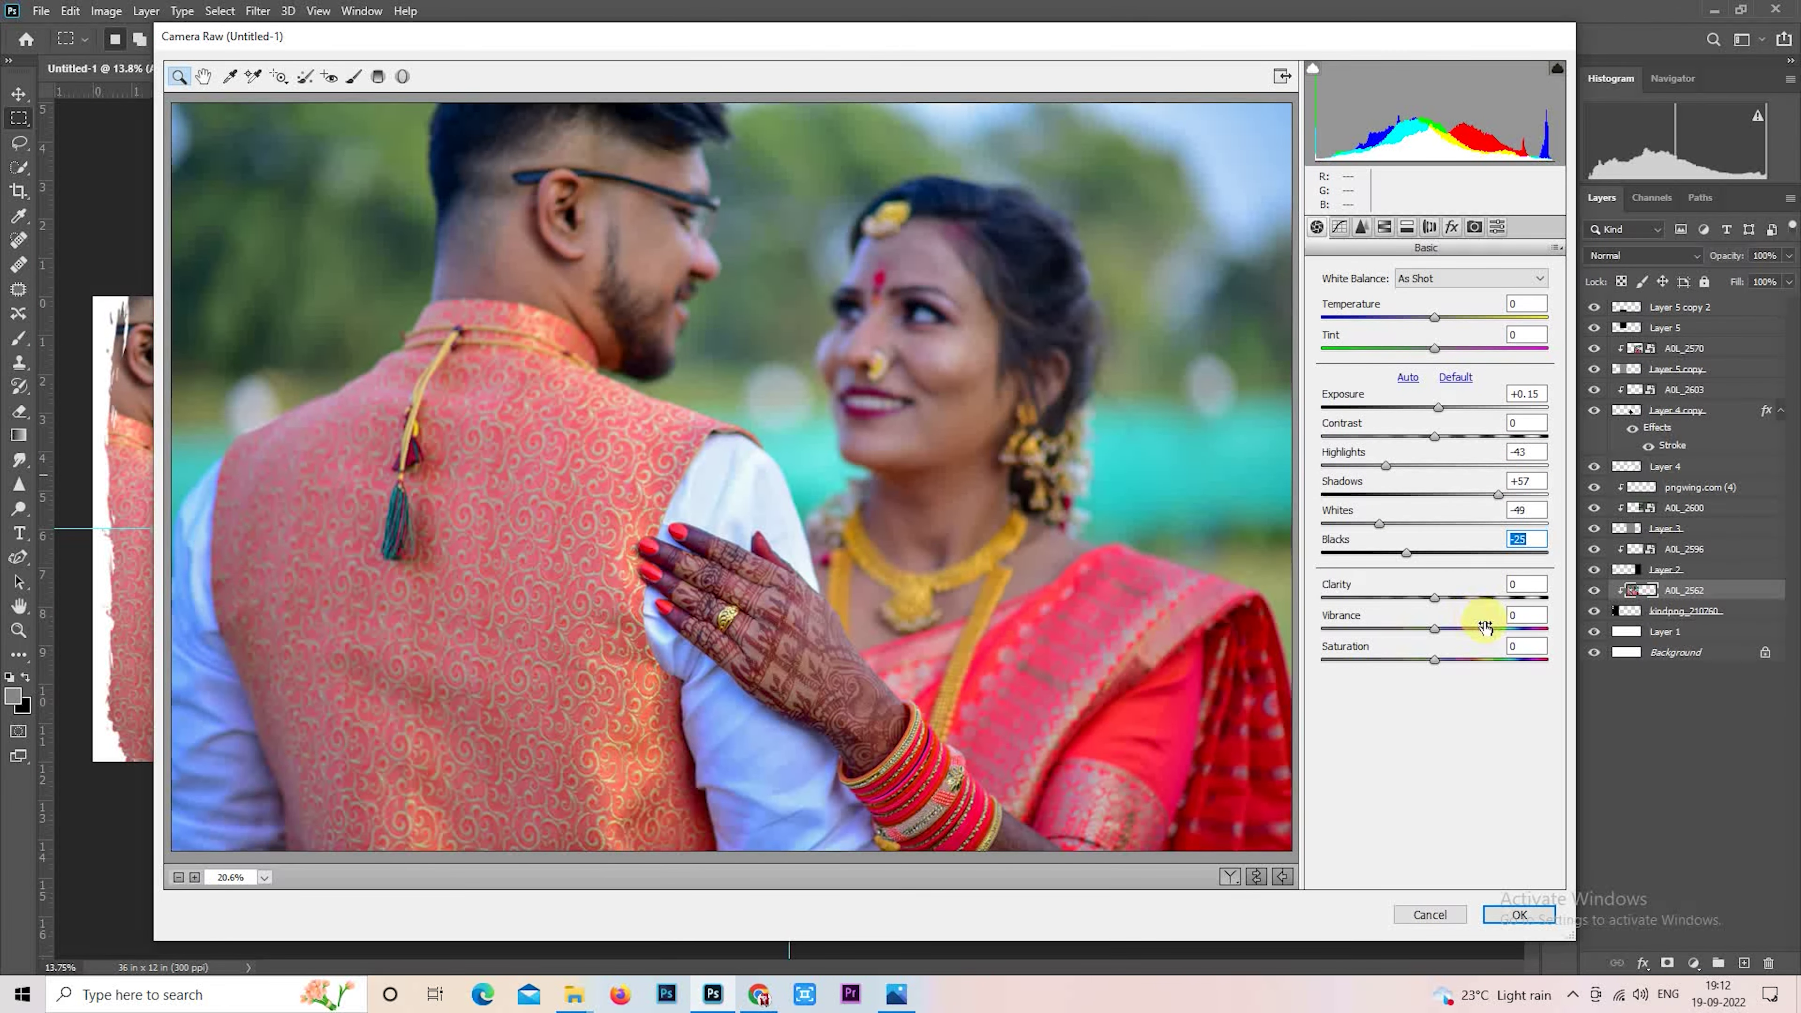
drag(1434, 628, 1485, 629)
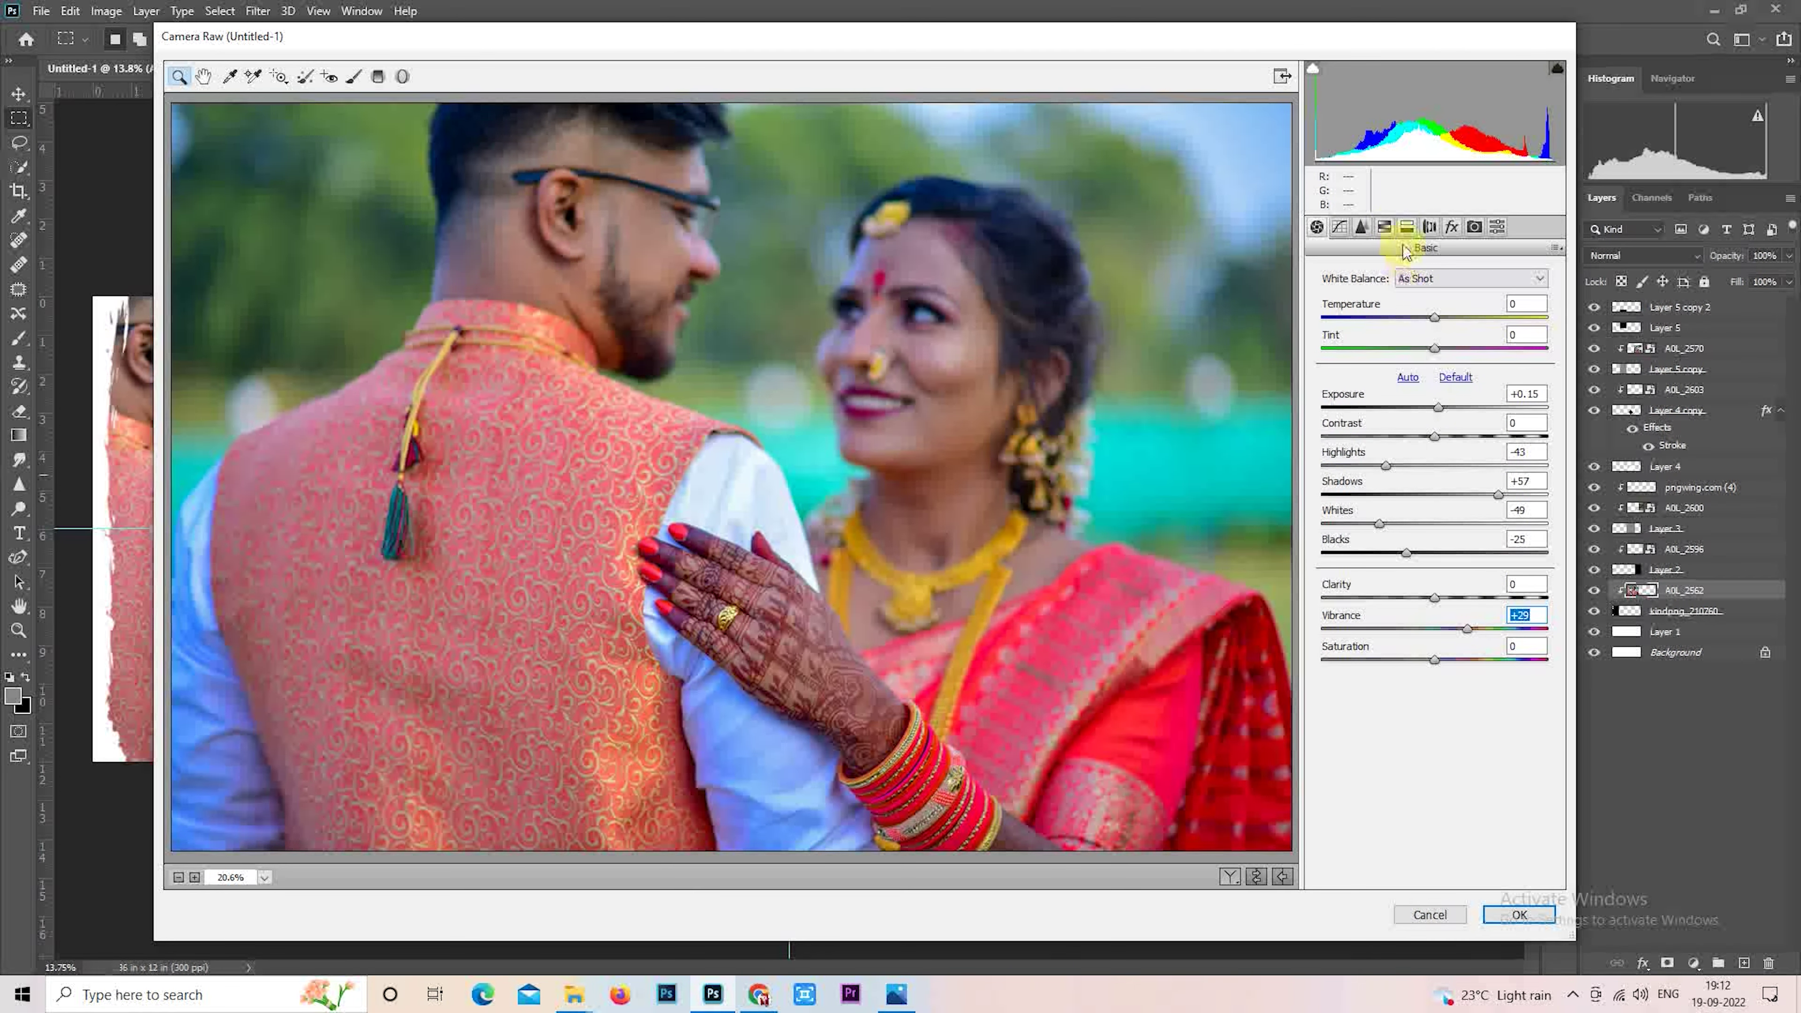
Step: Desaturate blues, brighten orange luminance, push Shadows to +78 and Exposure to +0.30, then apply
click(1385, 228)
click(1370, 301)
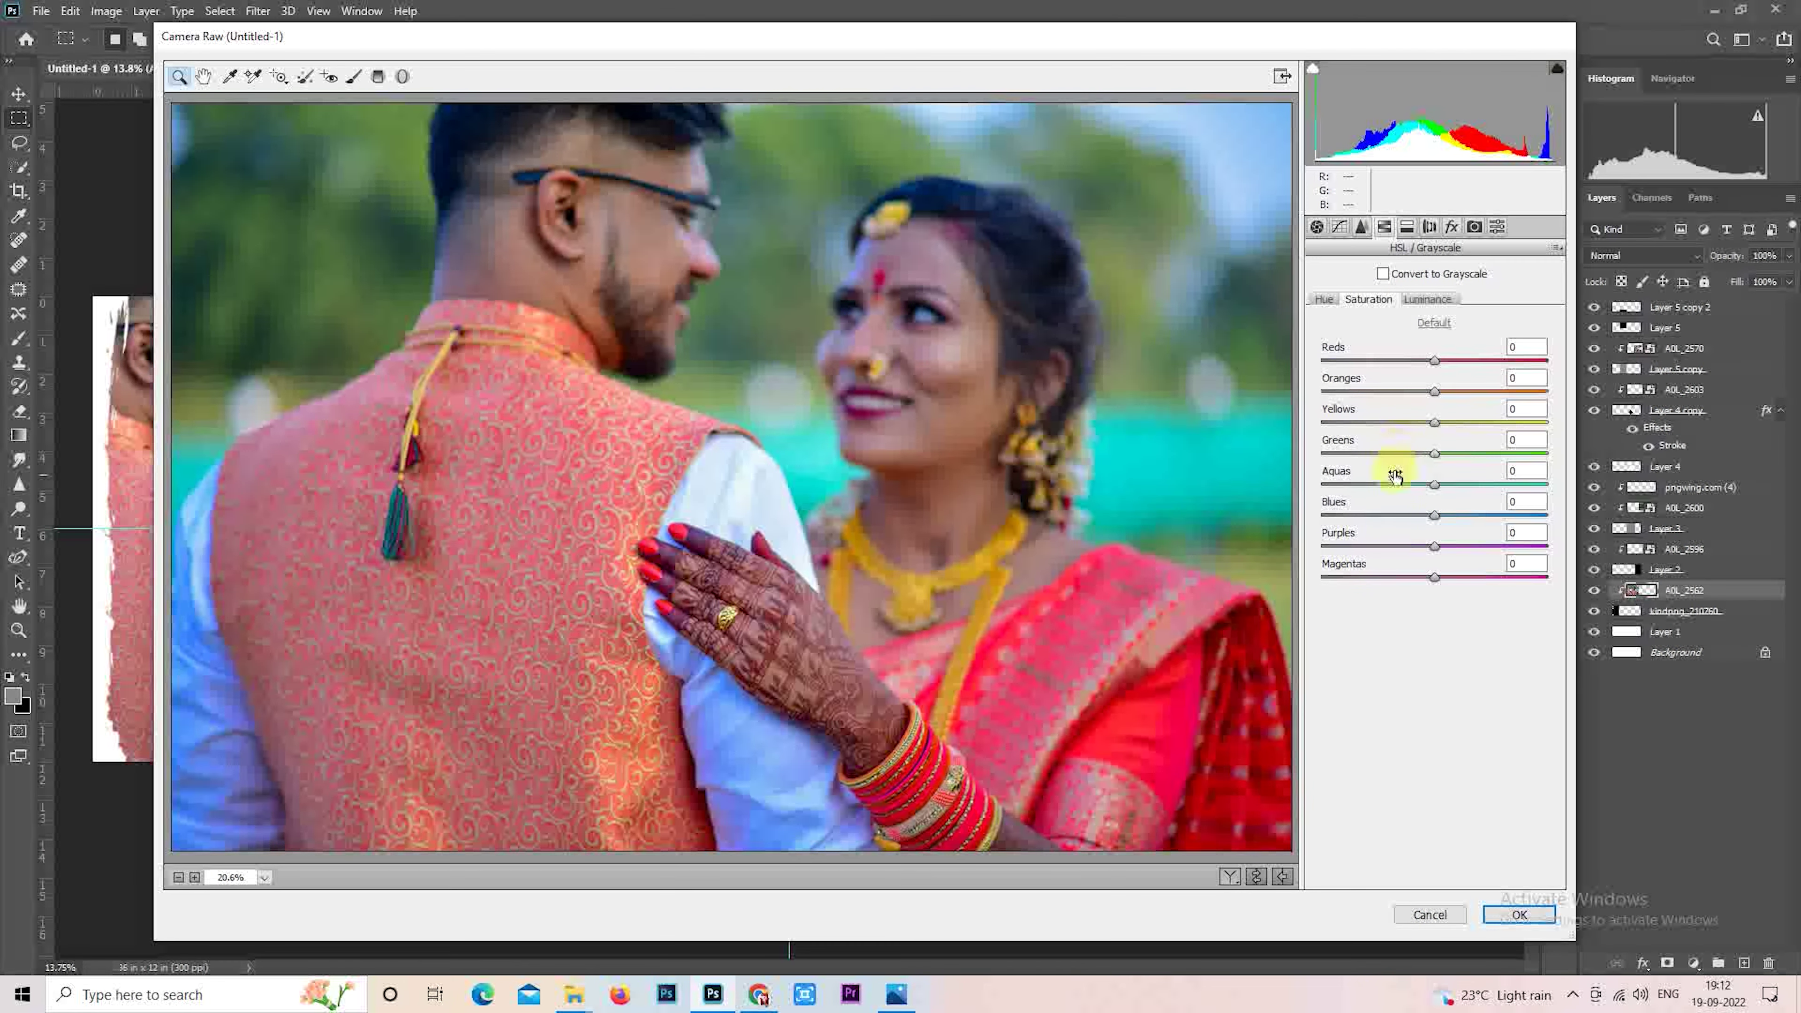
click(1390, 515)
click(1425, 300)
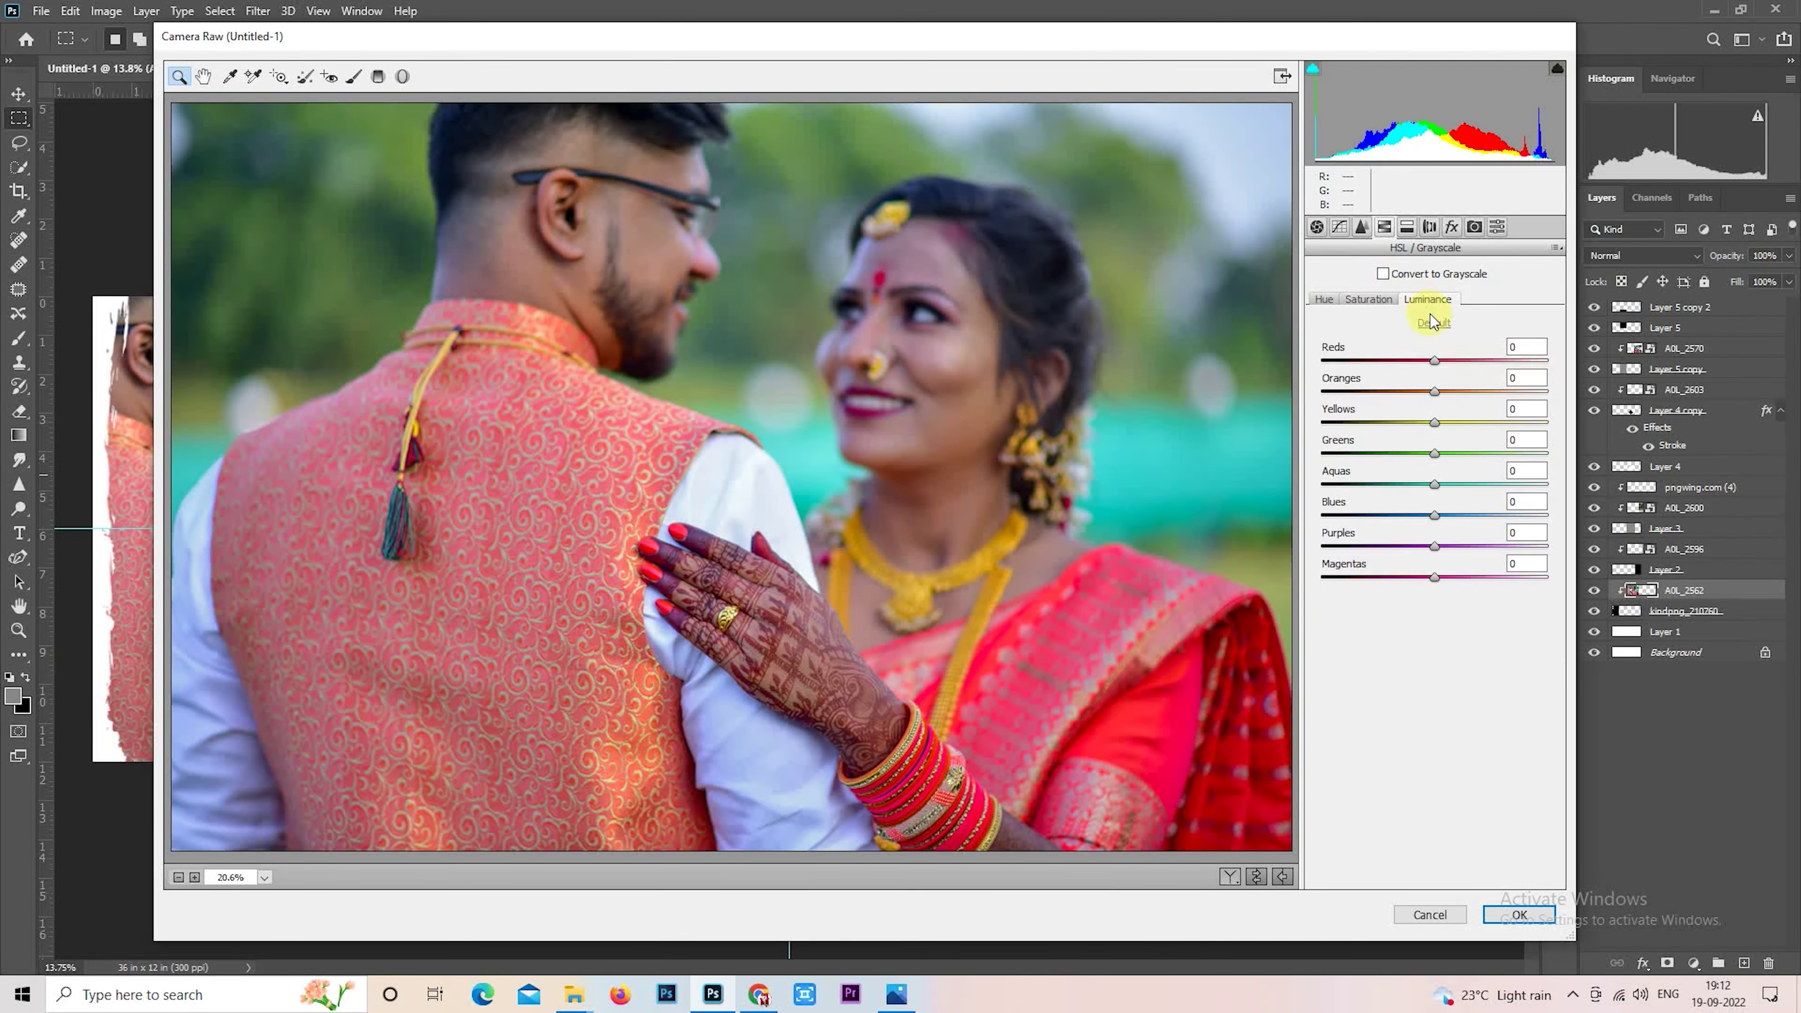
click(1470, 392)
click(1317, 227)
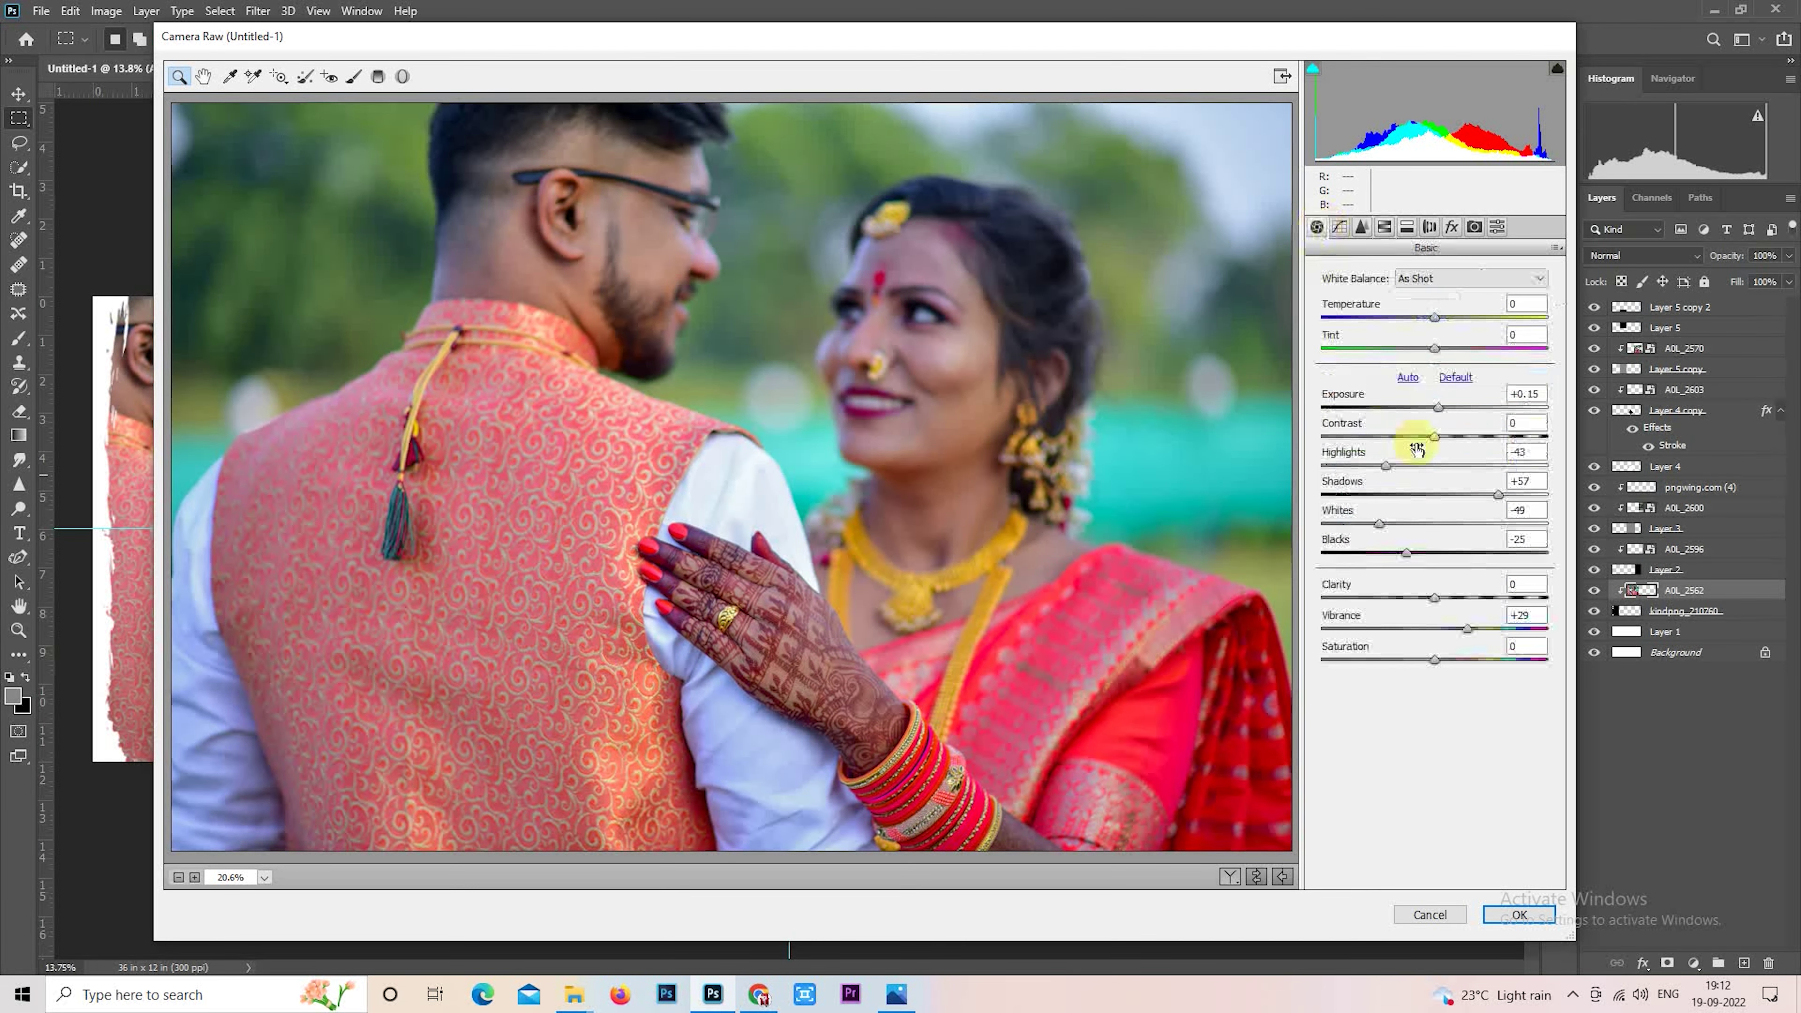
drag(1498, 494, 1523, 494)
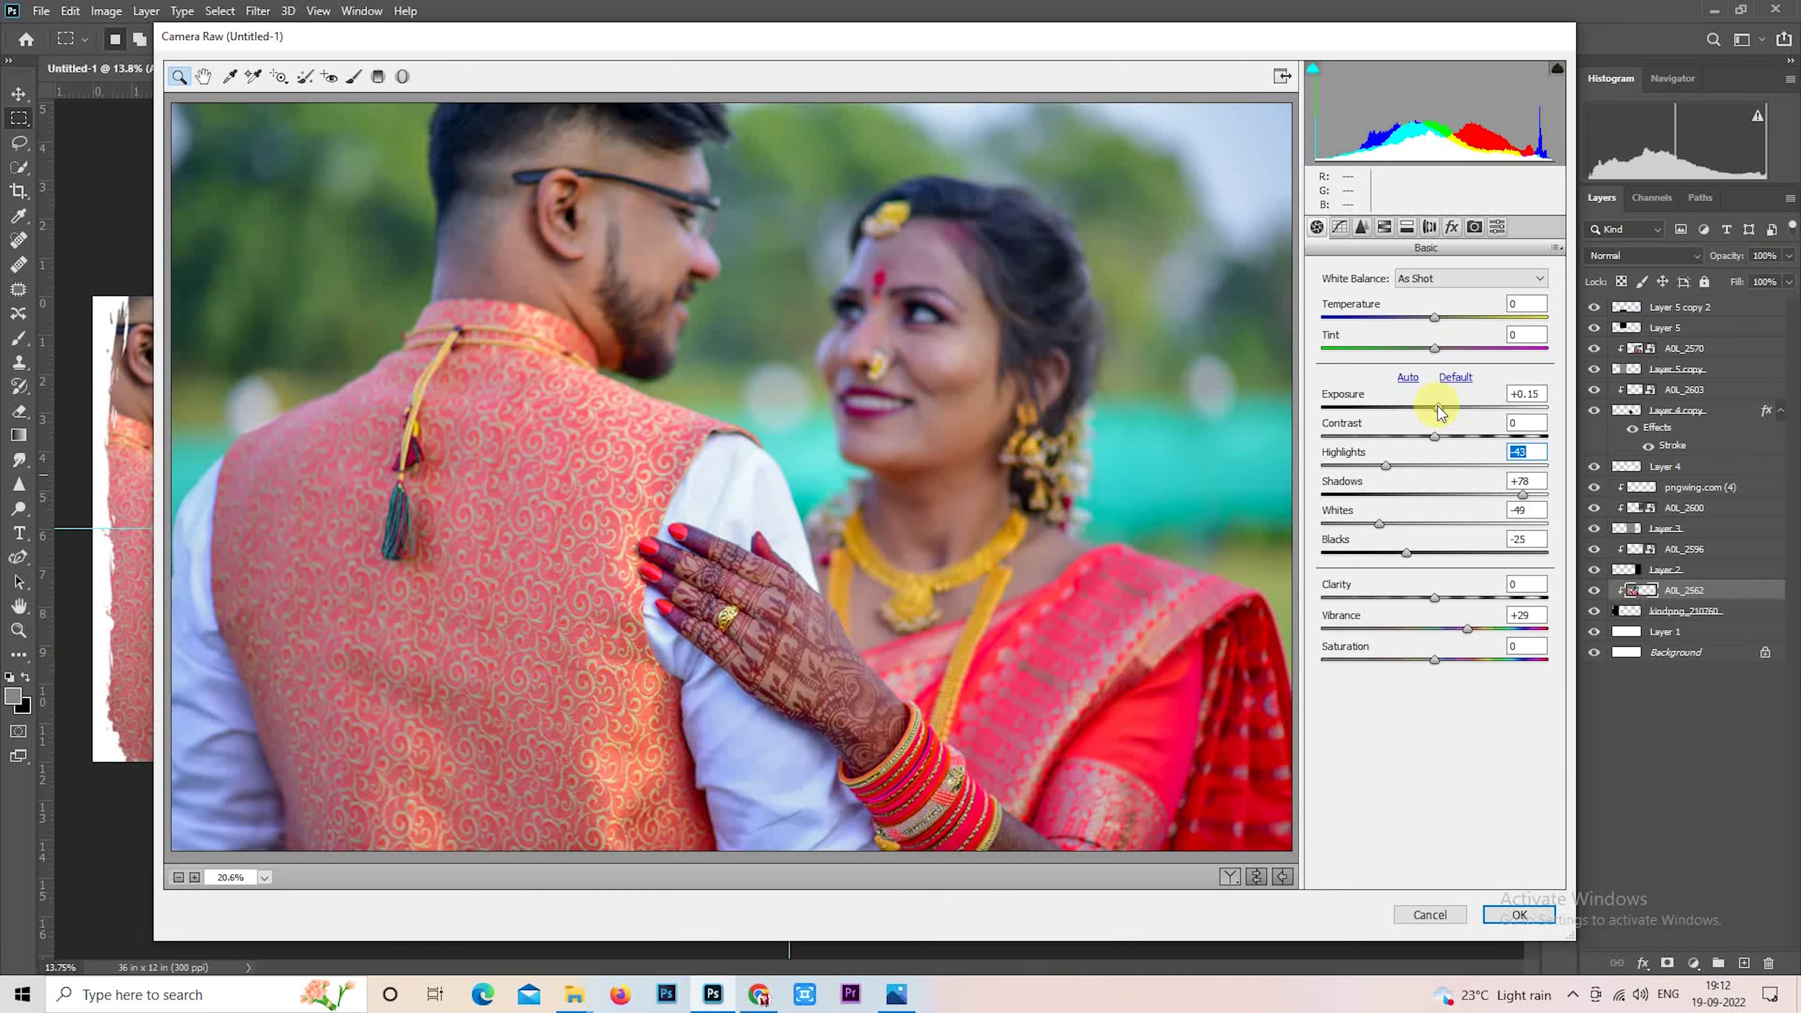
drag(1438, 407, 1441, 408)
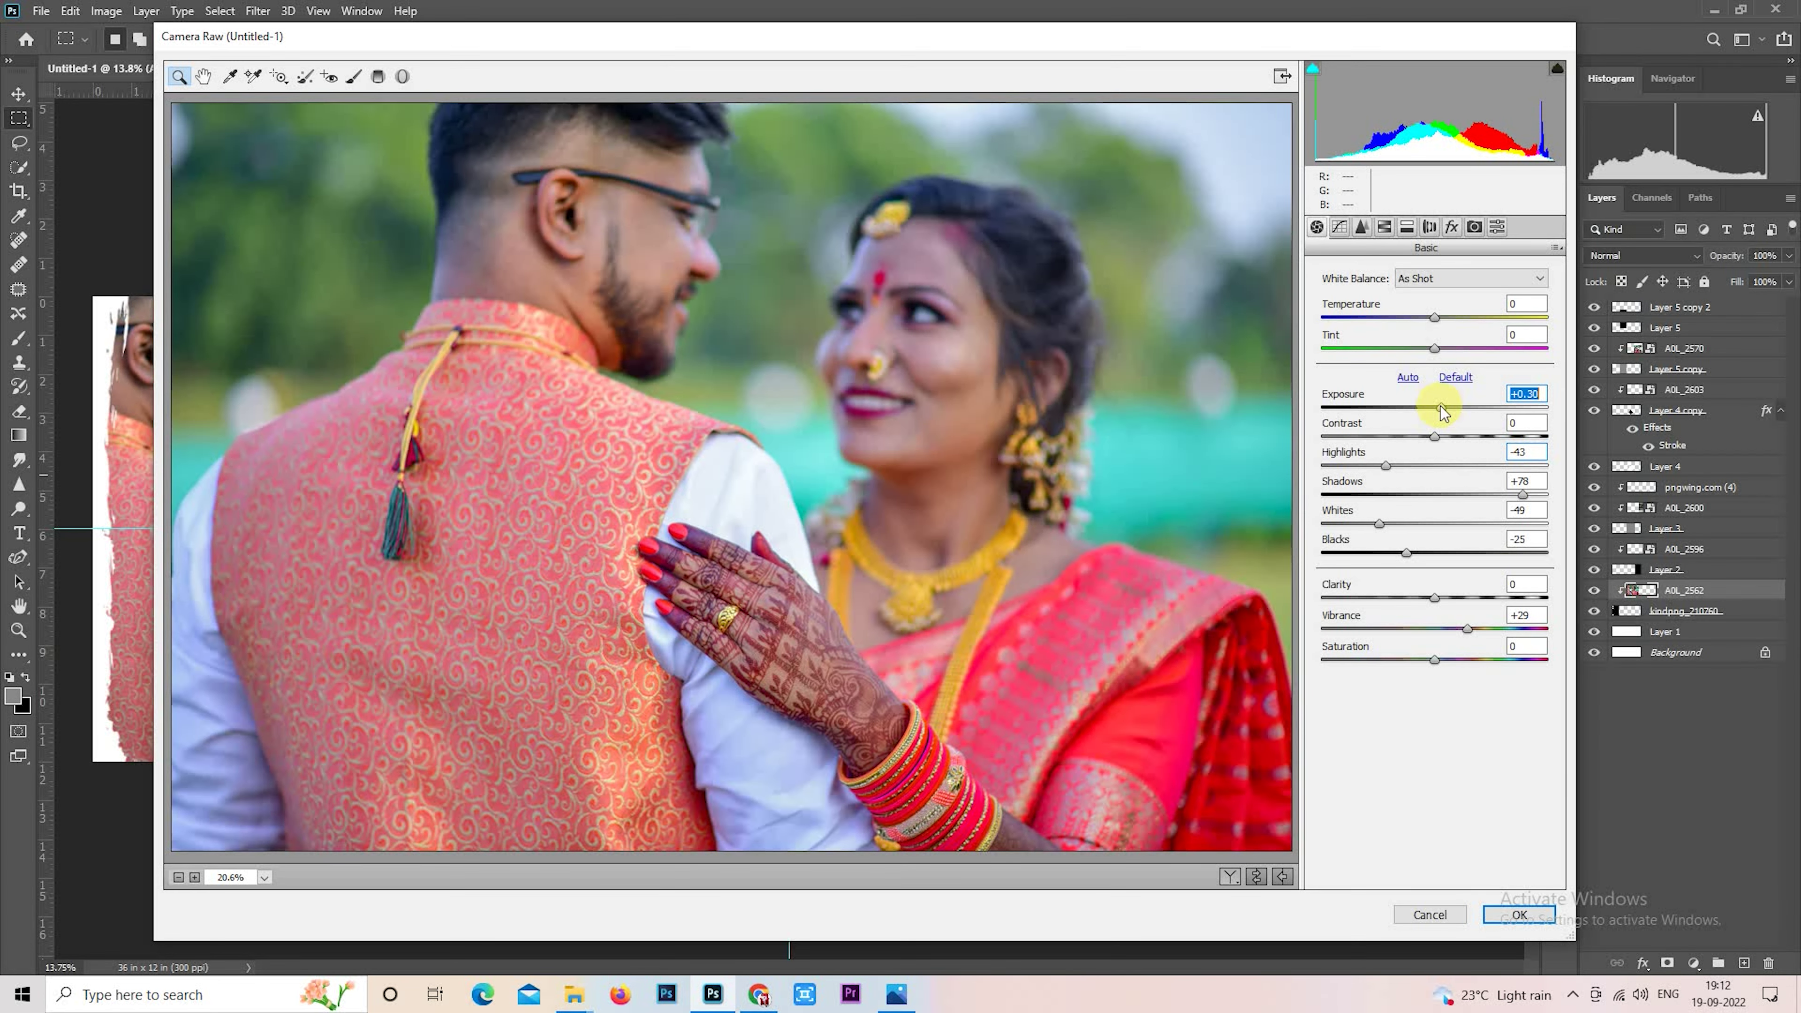
click(1259, 879)
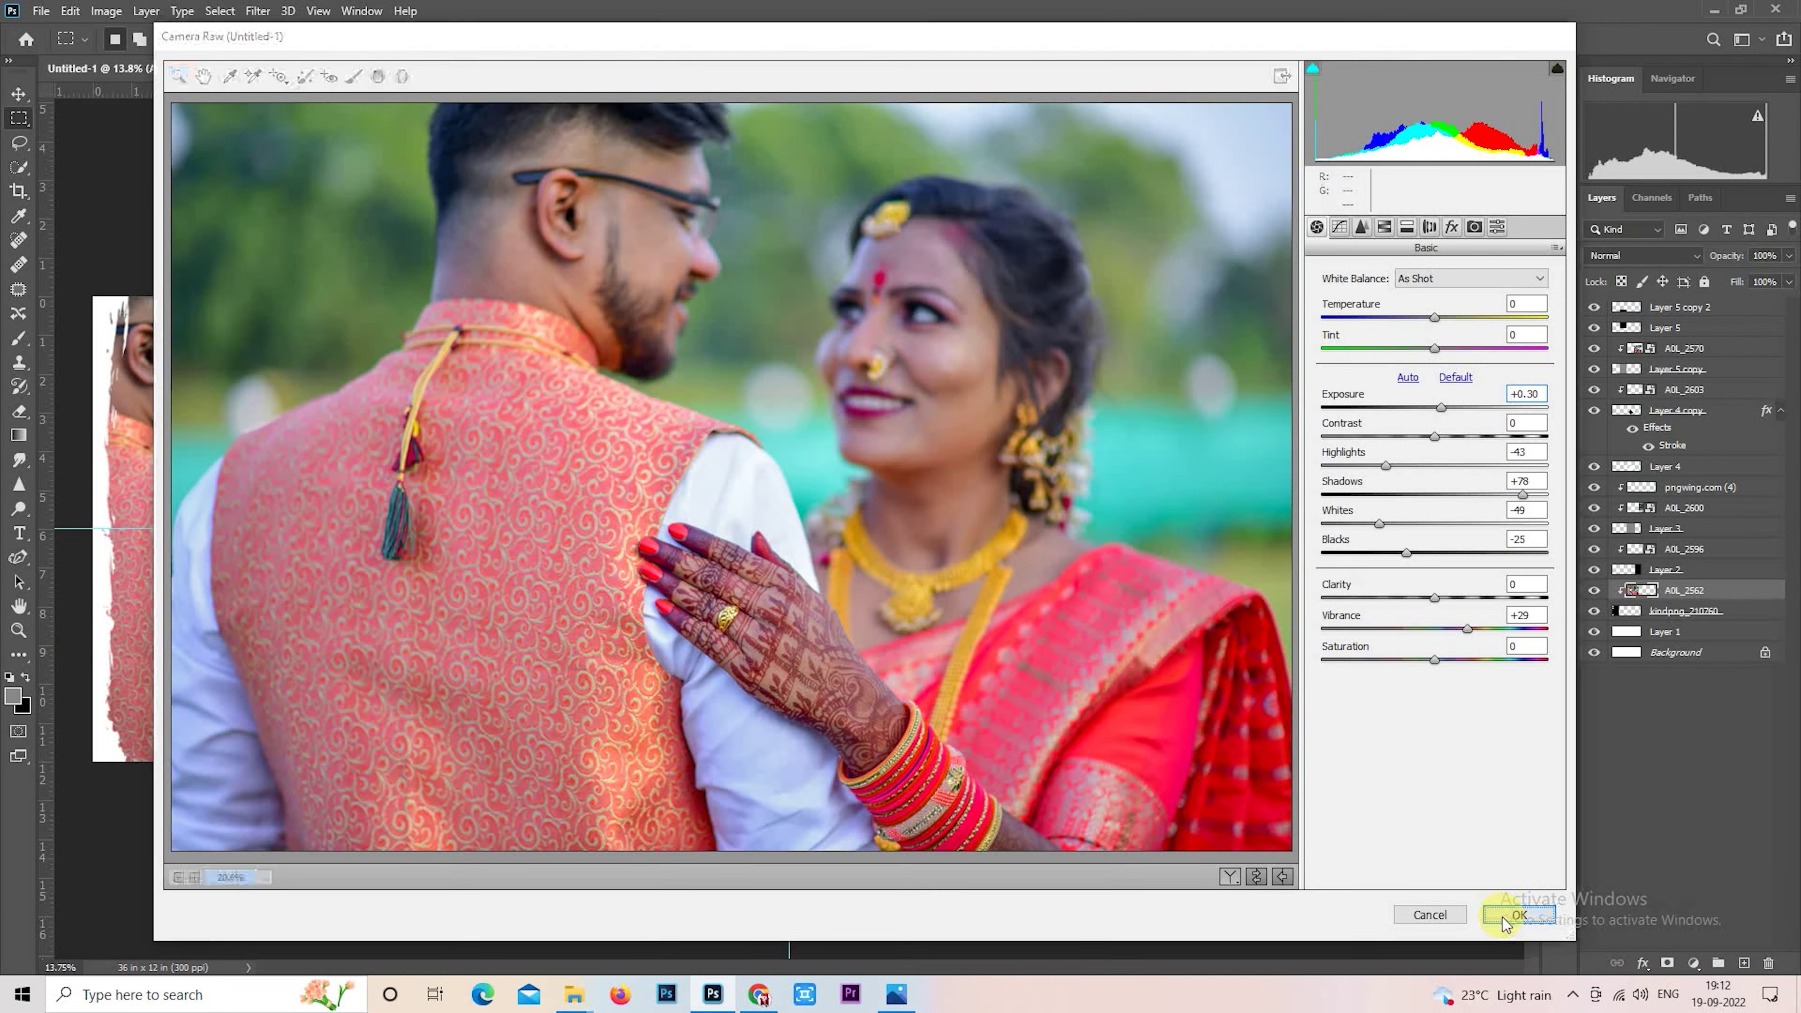
click(1519, 914)
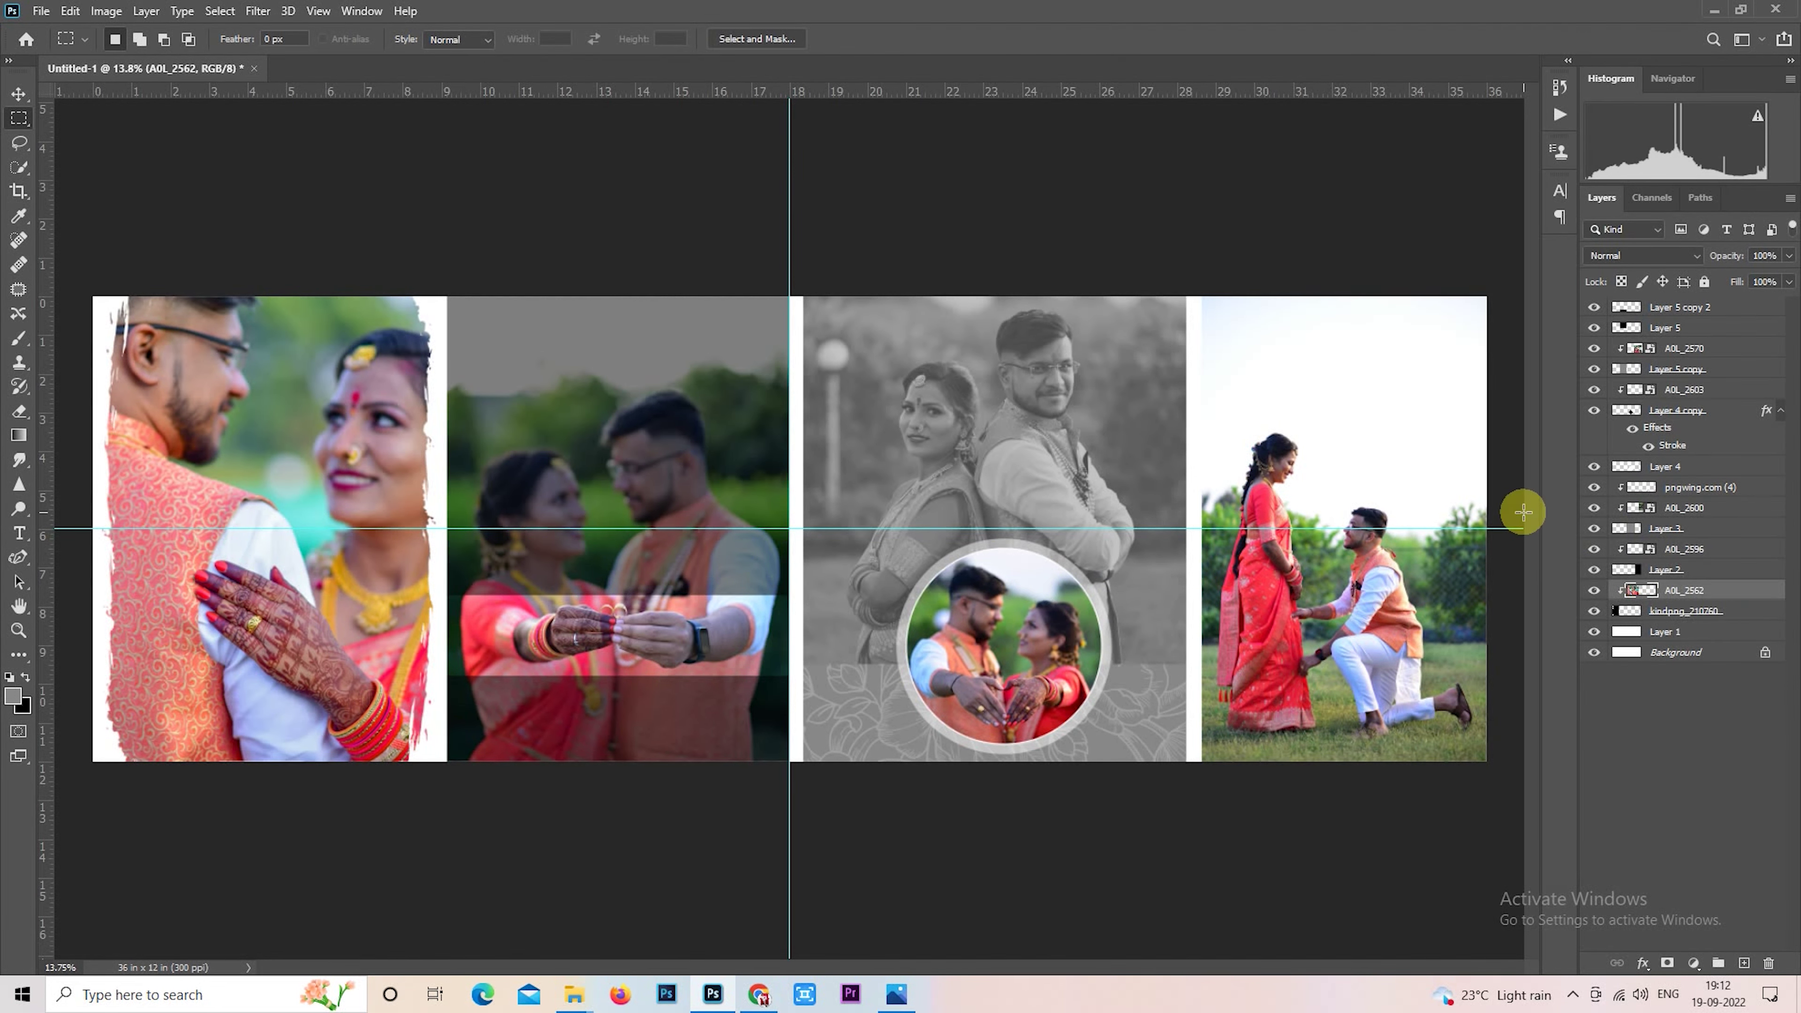
Step: Rasterize the AOL_2596 layer and reapply the last colour correction to it
right_click(1682, 549)
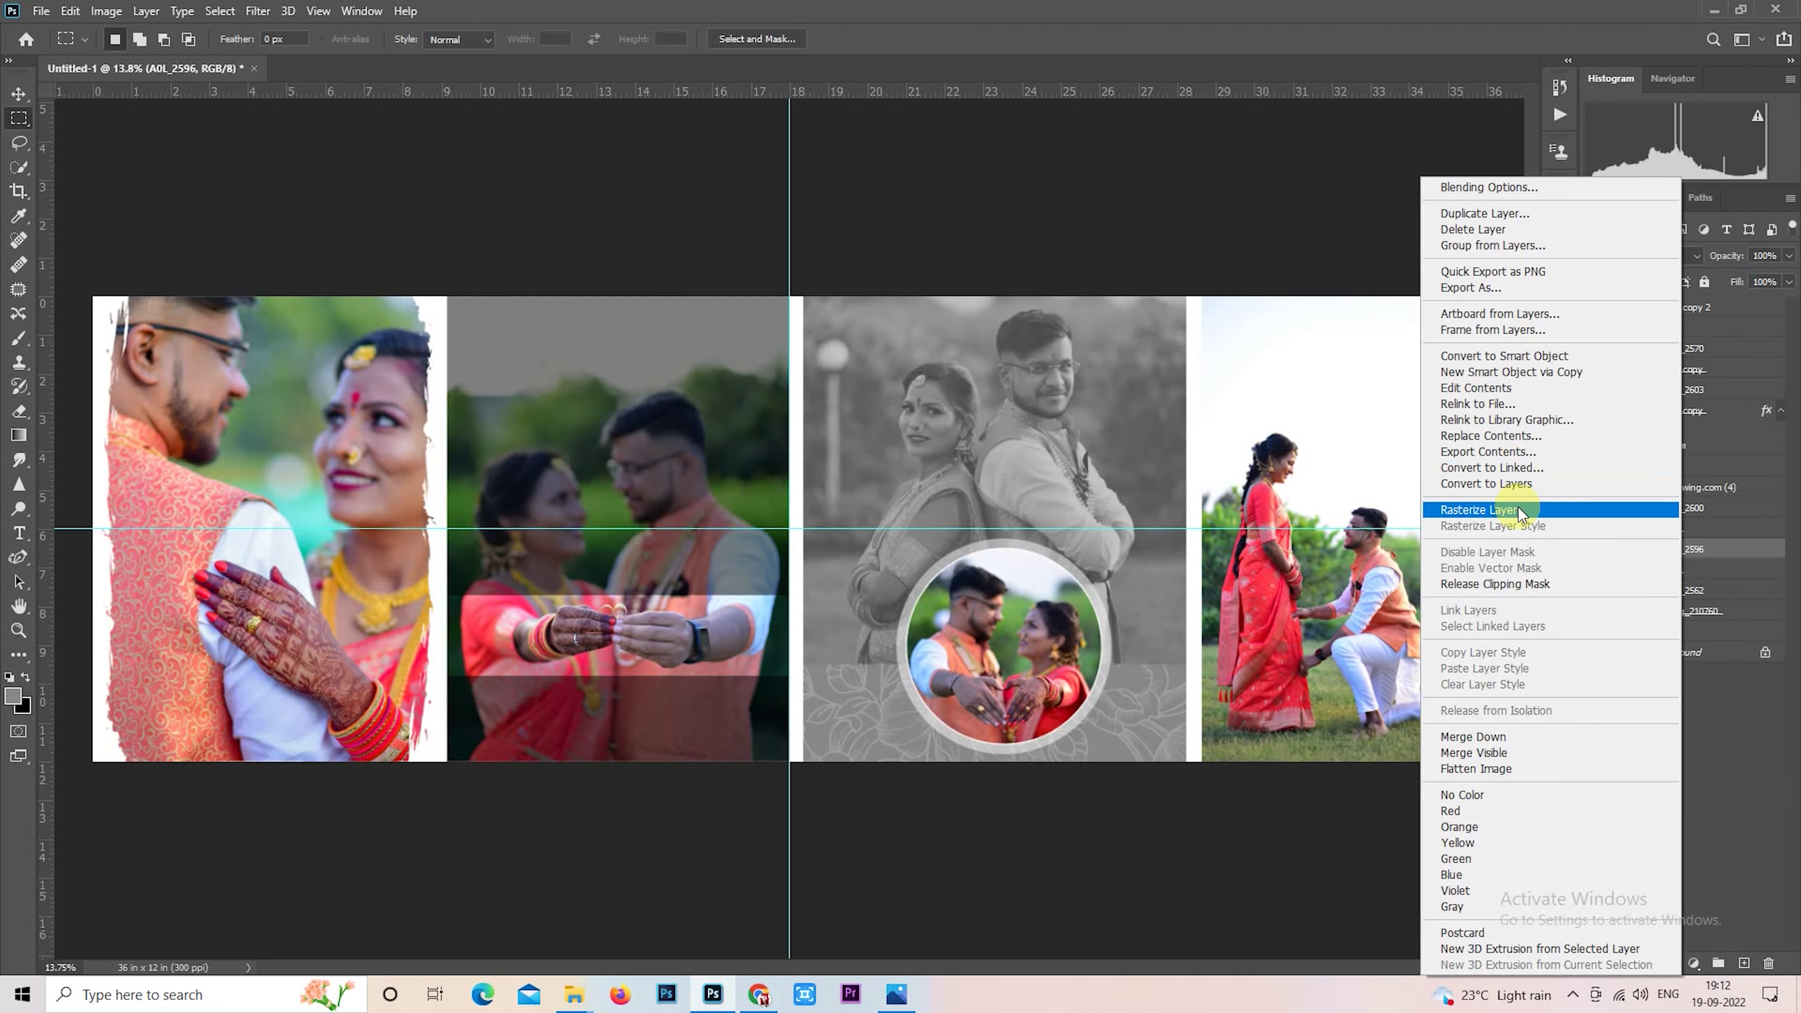
click(1518, 507)
ctrl+click(1635, 551)
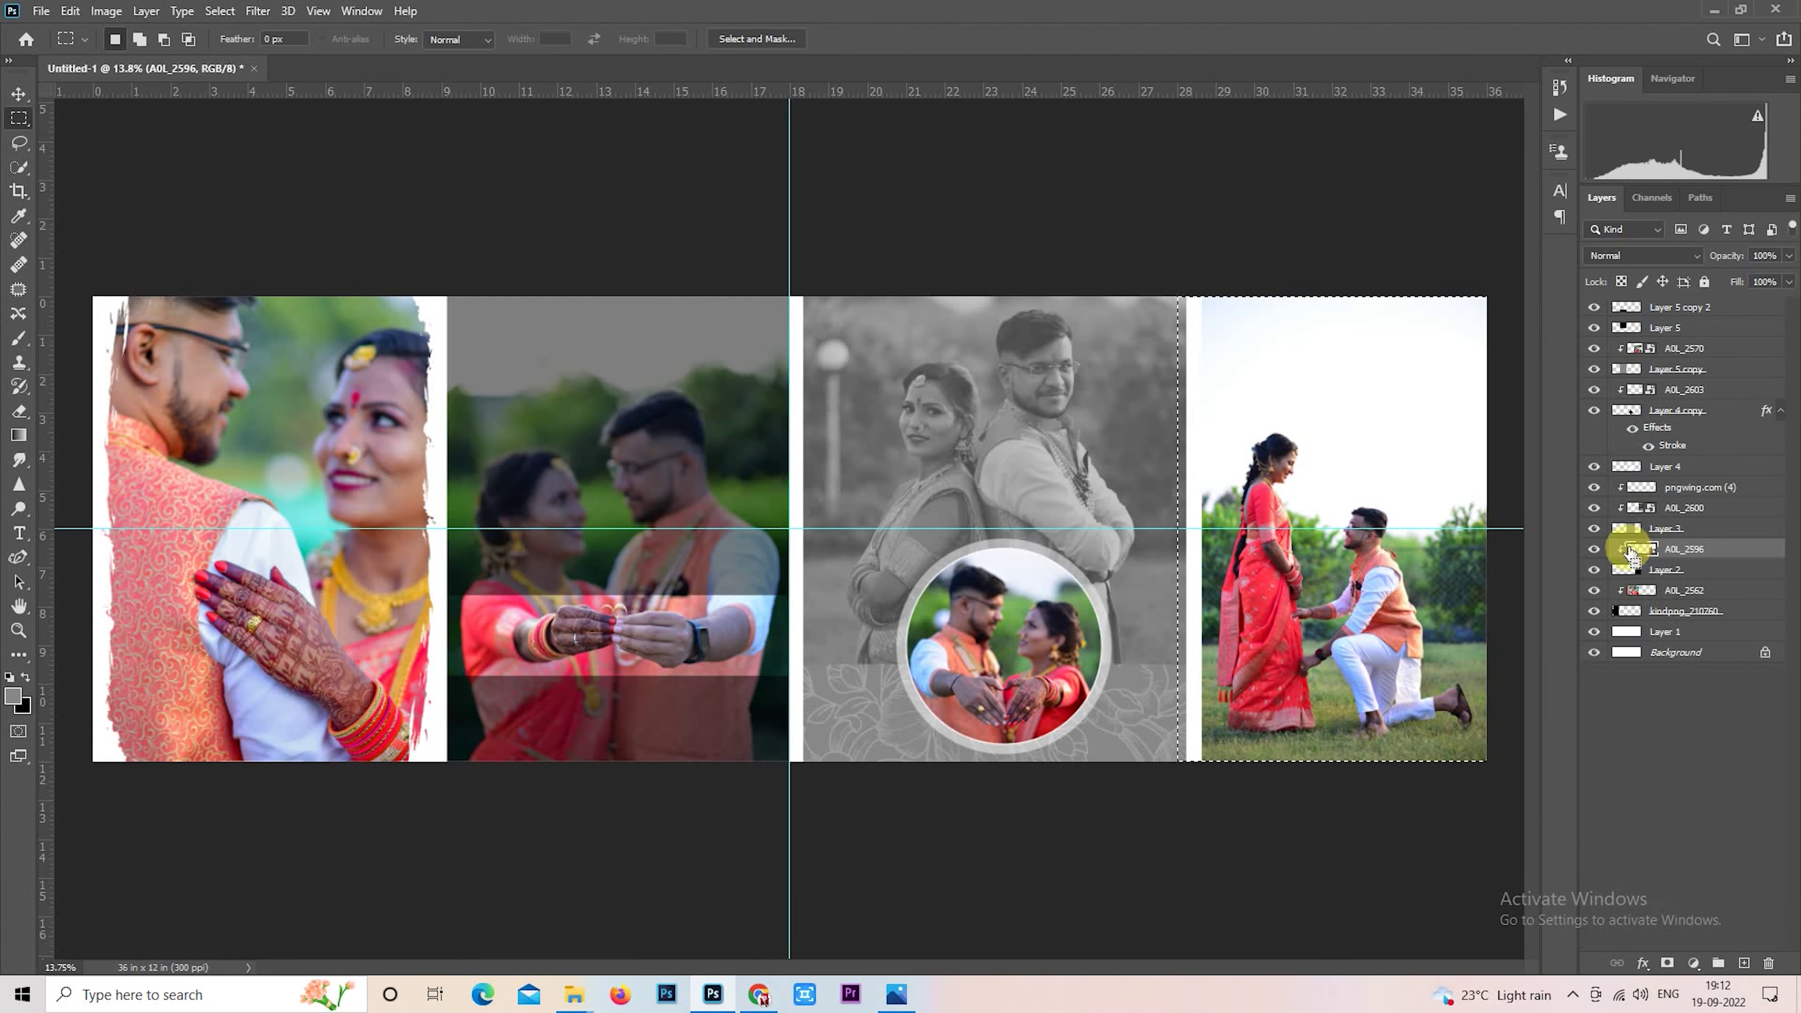
key(ctrl+shift+l)
key(ctrl+d)
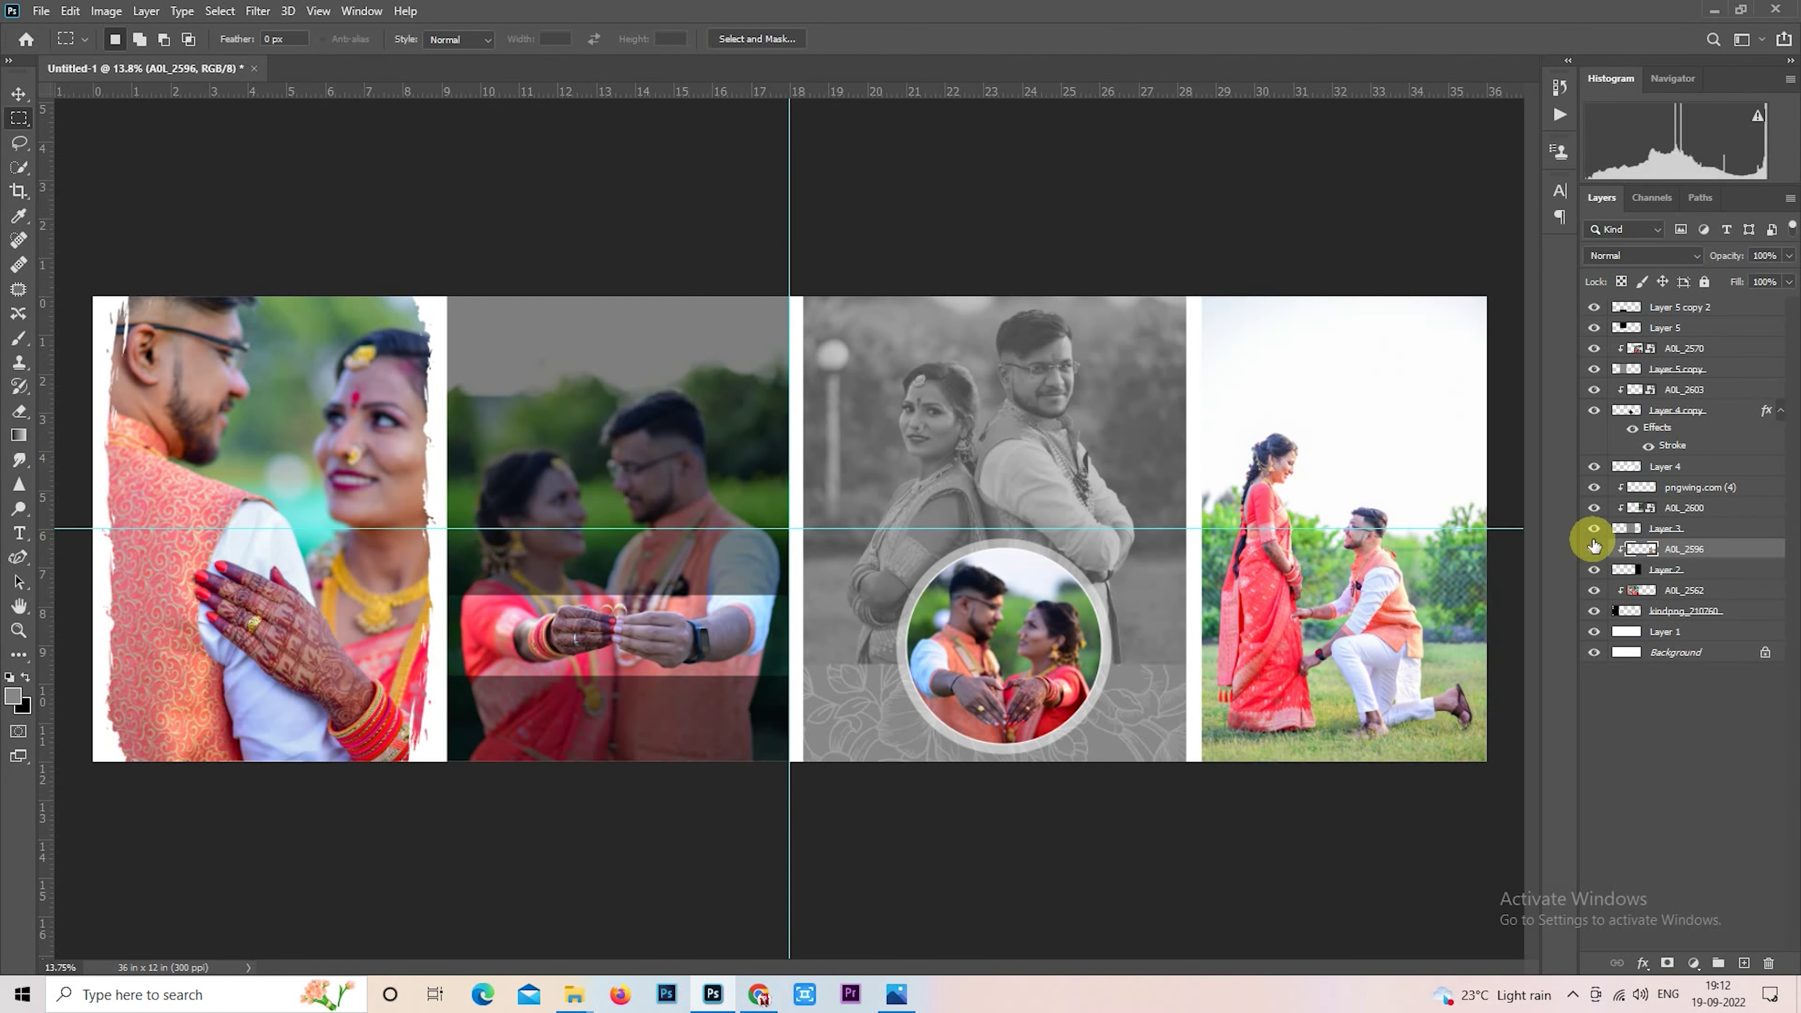
Step: Rasterize the AOL_2600 photo layer into plain pixels
click(1644, 508)
right_click(1645, 508)
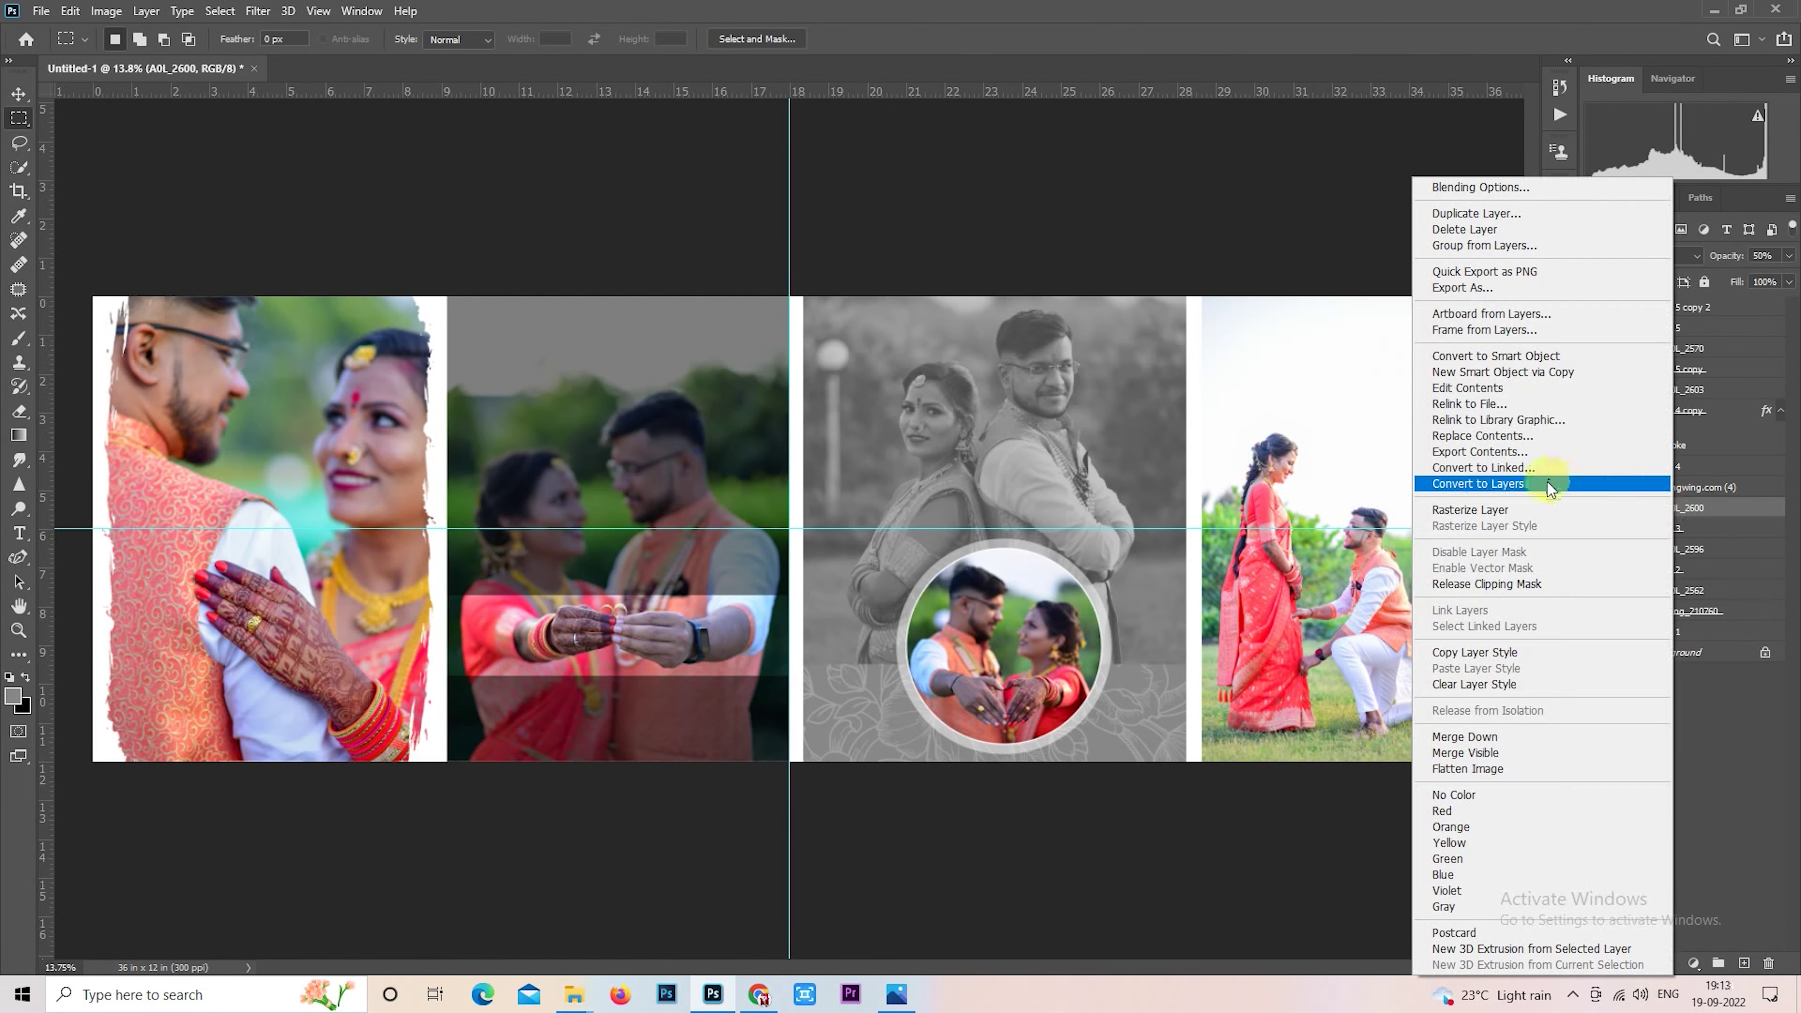
click(1503, 509)
ctrl+click(1643, 507)
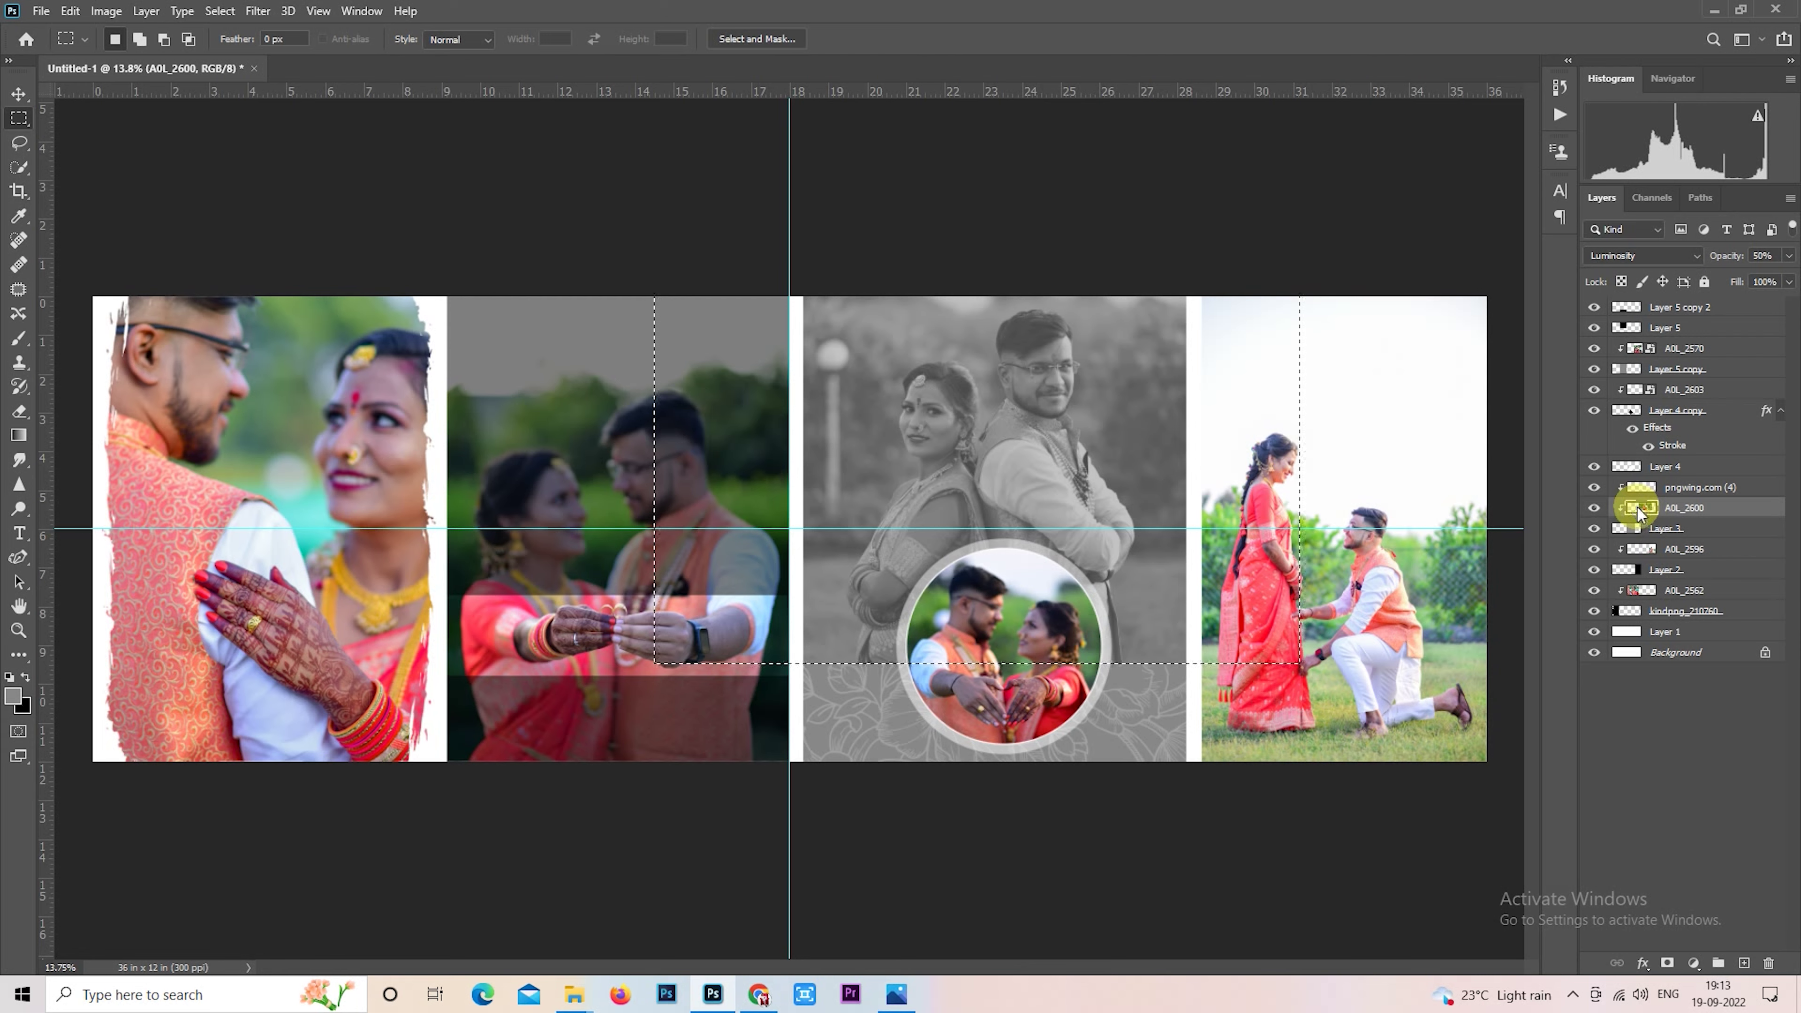
click(1366, 479)
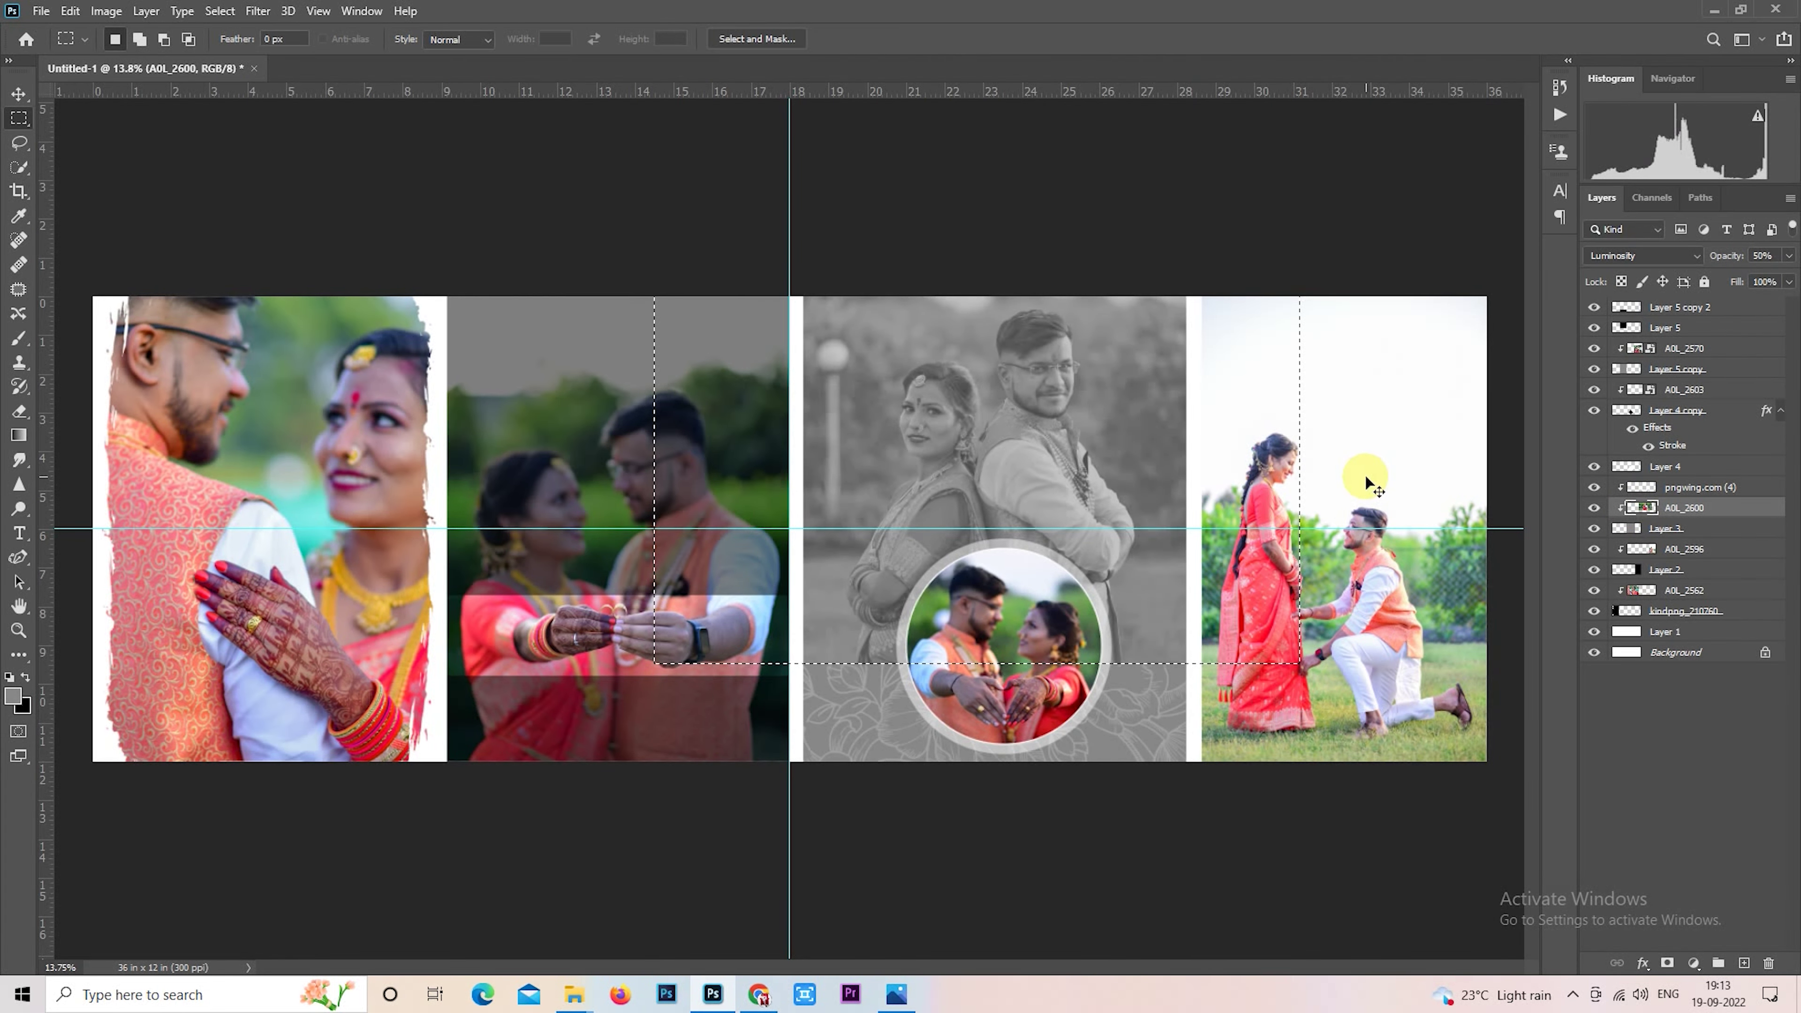
Step: Rasterize the AOL_2603 and AOL_2570 photo layers into plain pixels
click(1643, 389)
right_click(1643, 390)
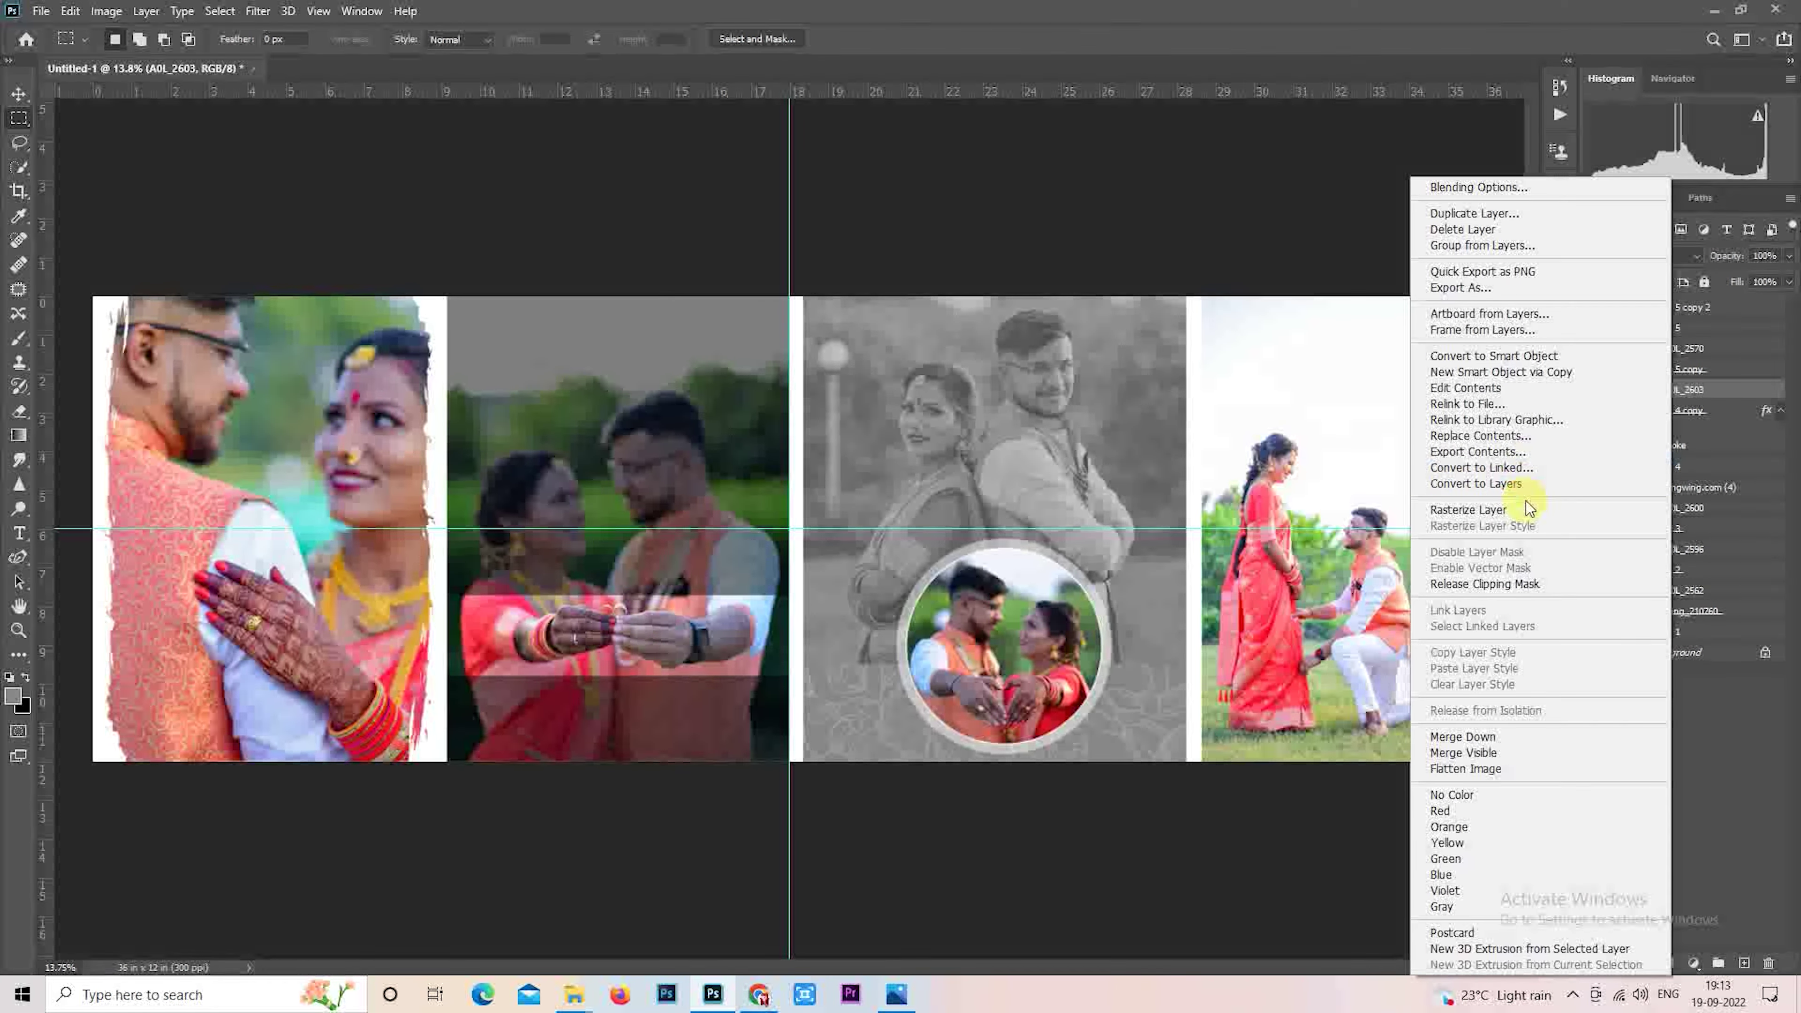
click(1525, 507)
ctrl+click(1638, 396)
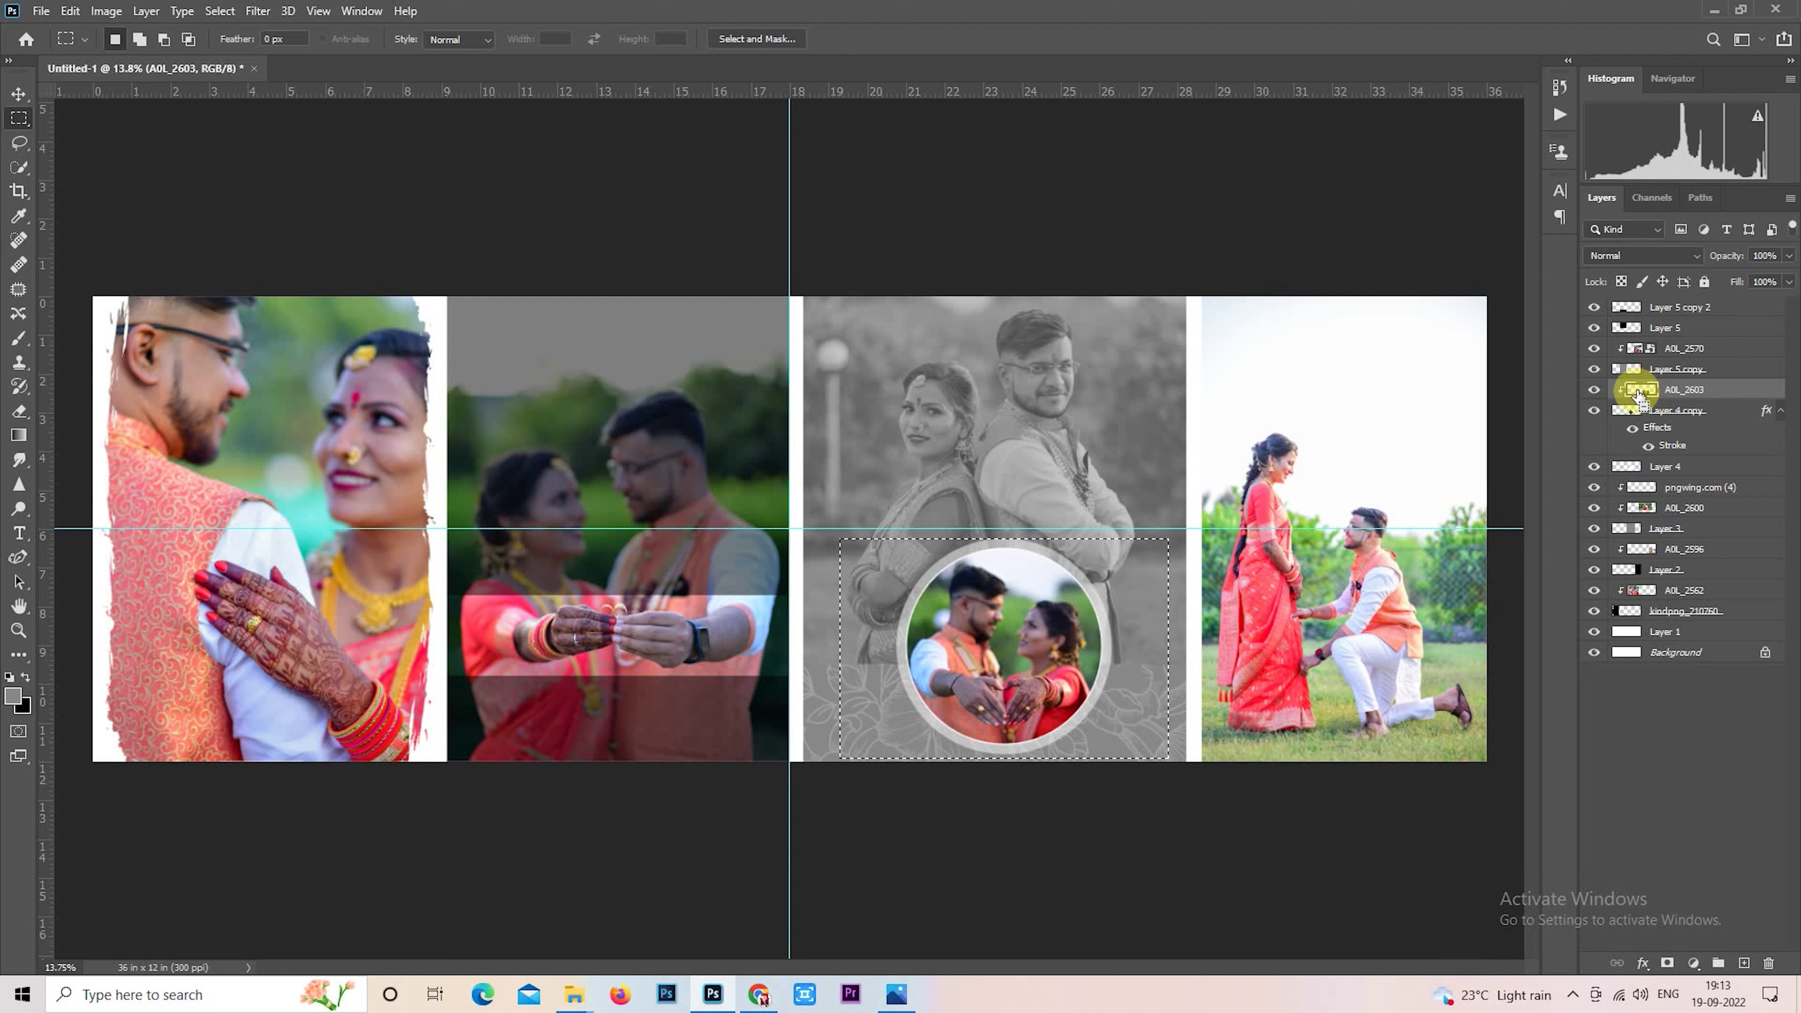
click(1308, 458)
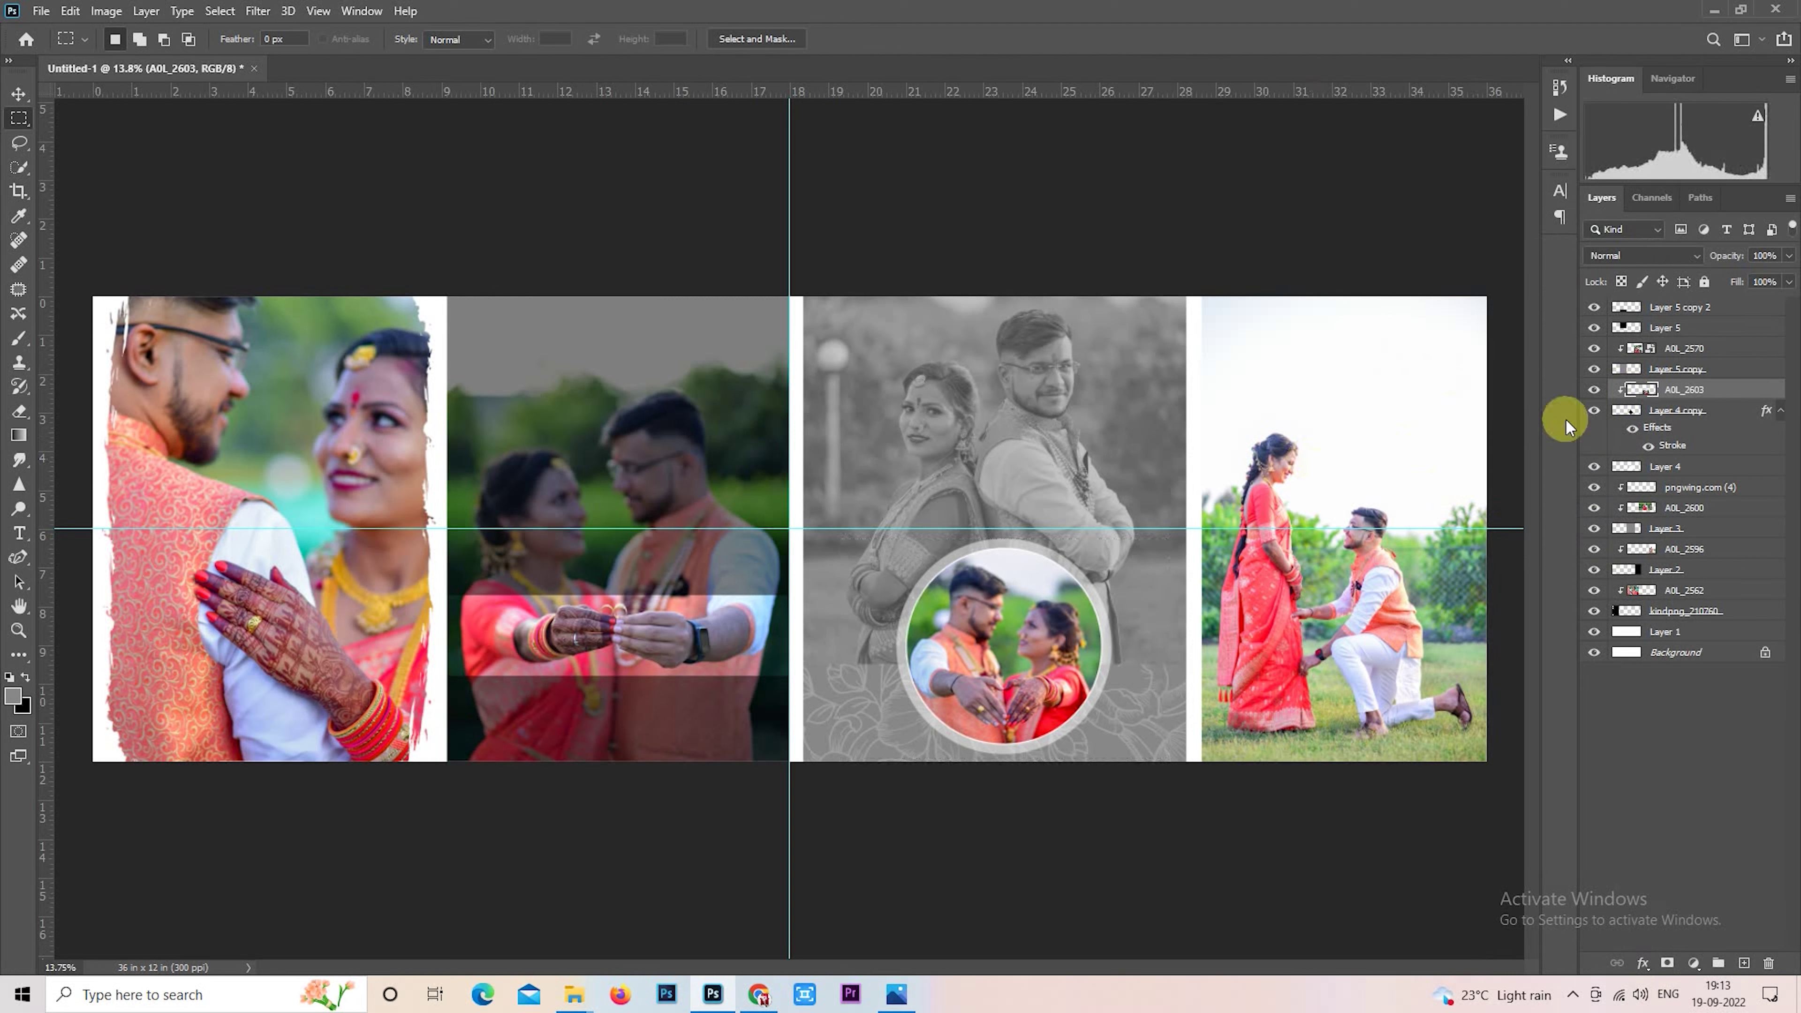
click(1670, 351)
right_click(1669, 353)
click(1524, 508)
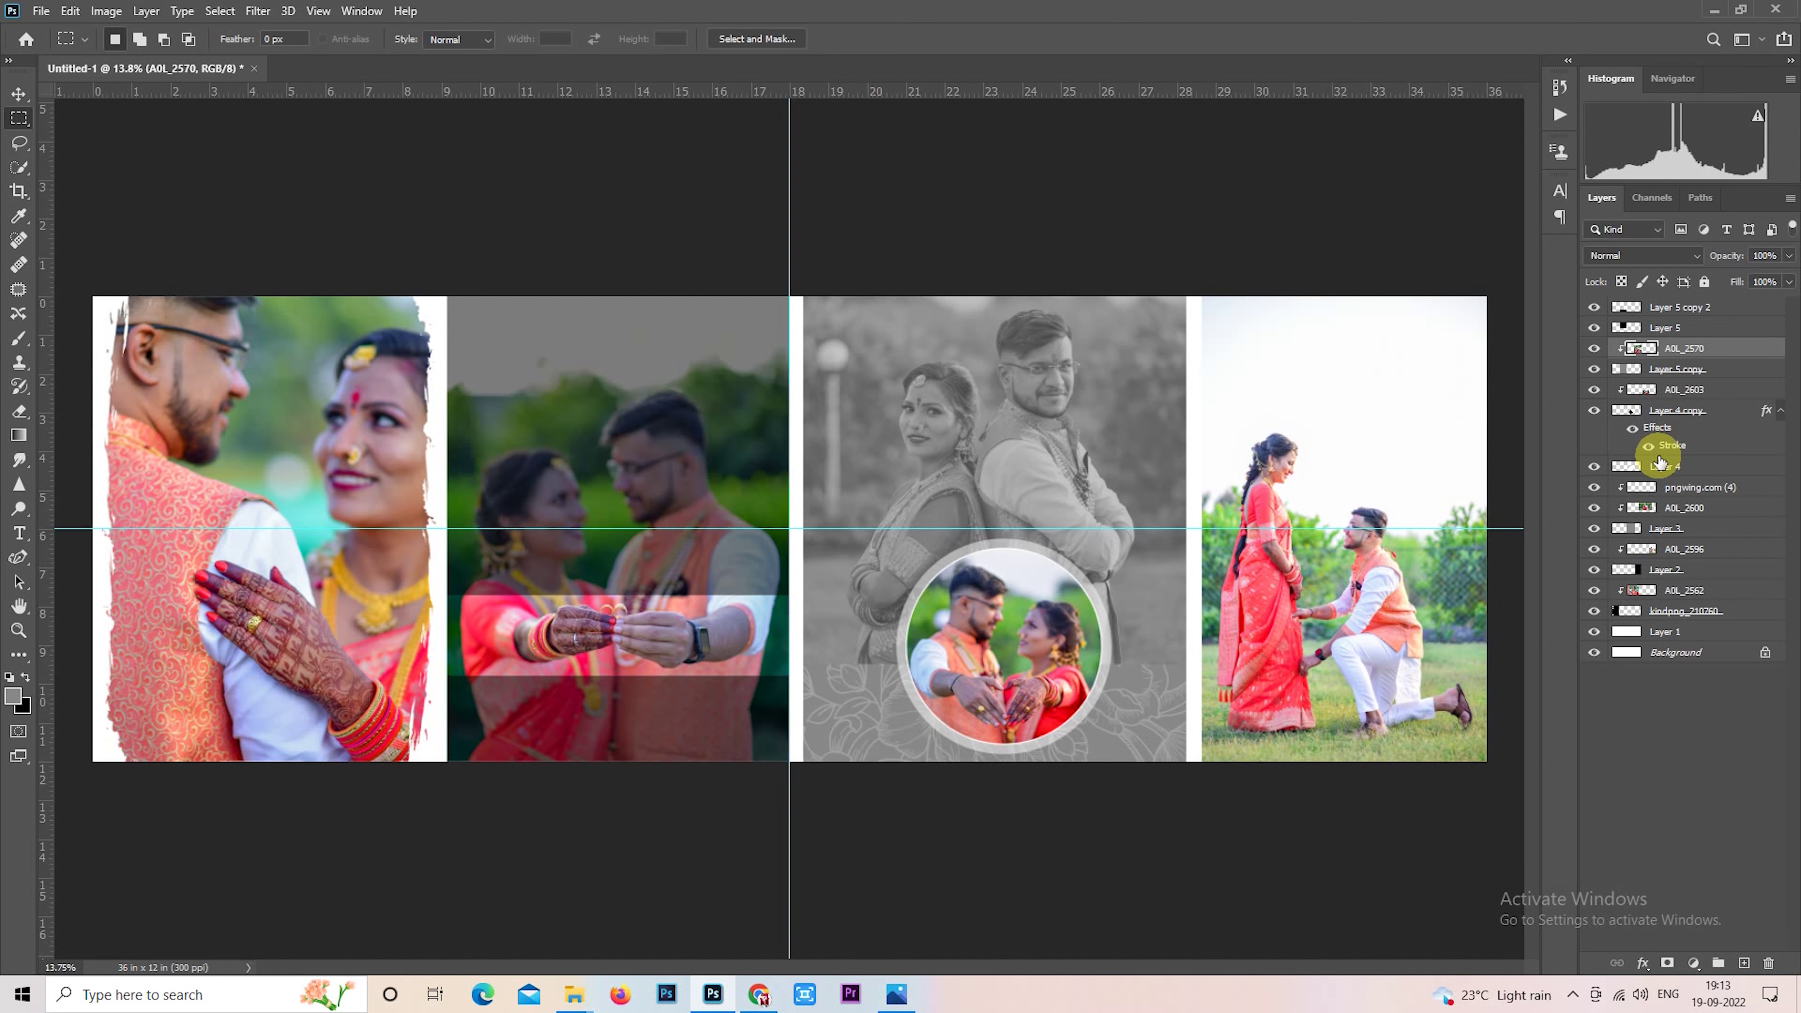
click(1659, 307)
drag(1734, 256, 1702, 262)
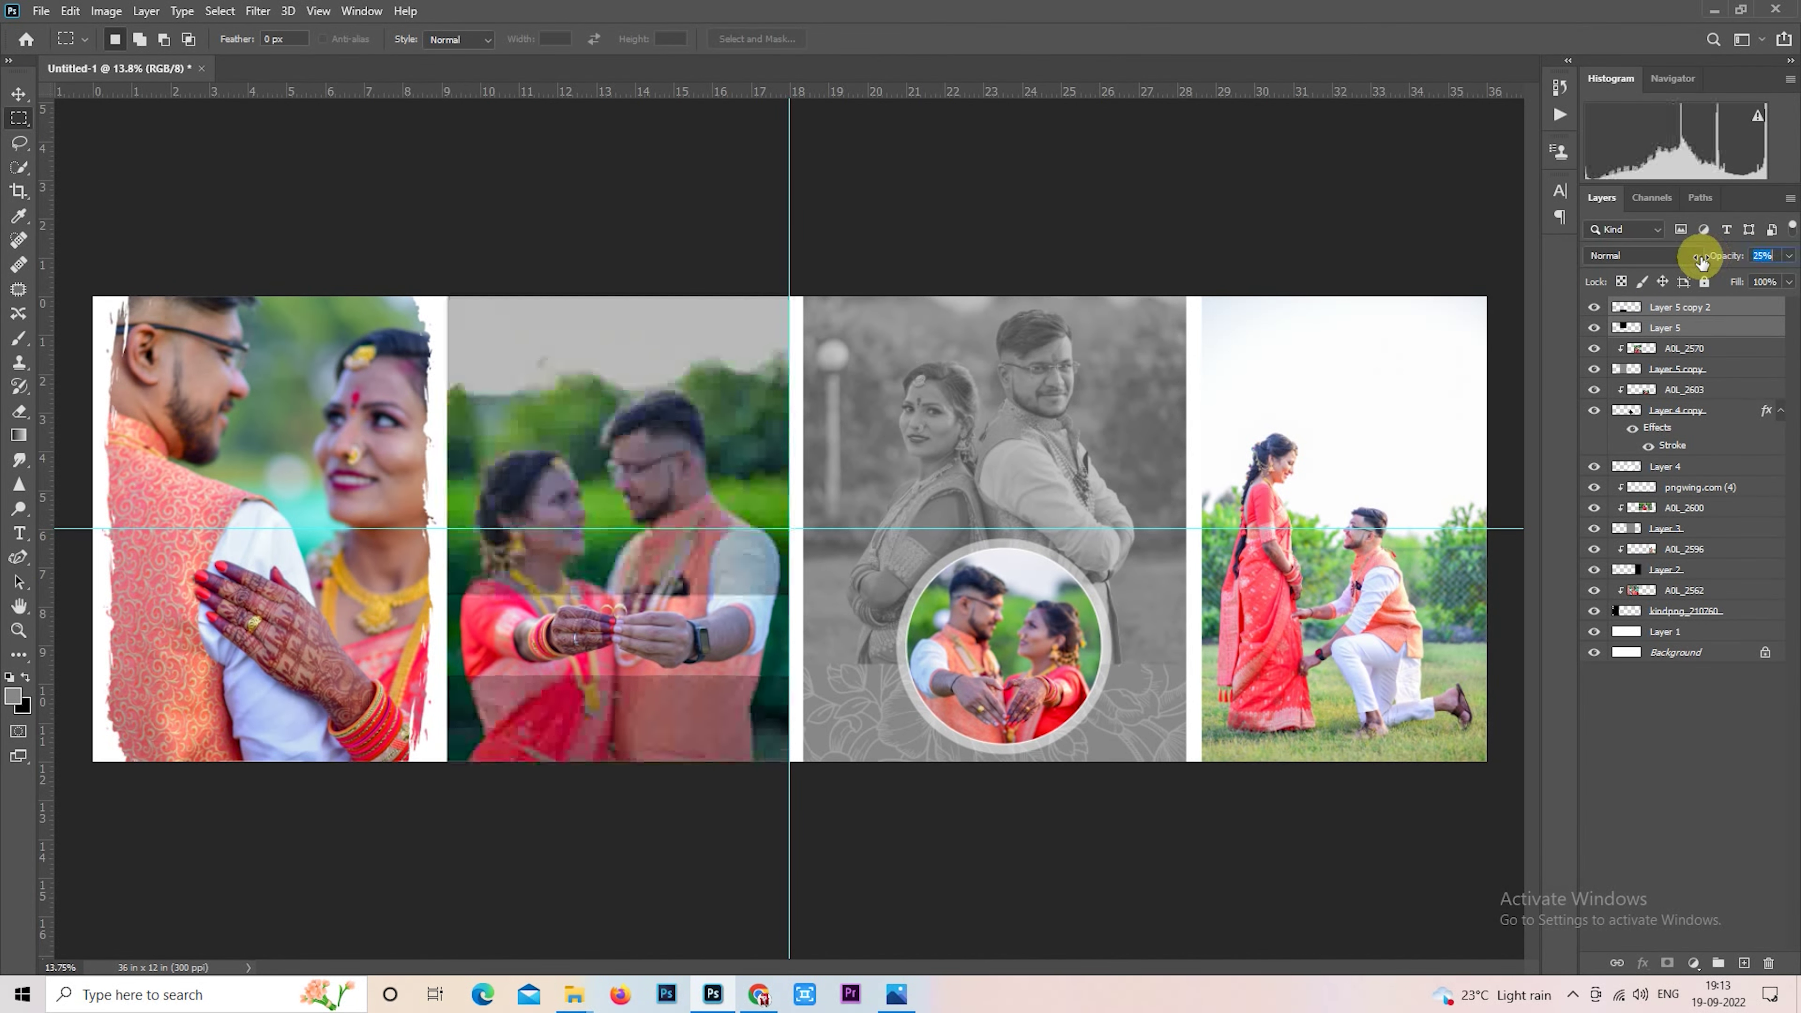
text(50)
key(Return)
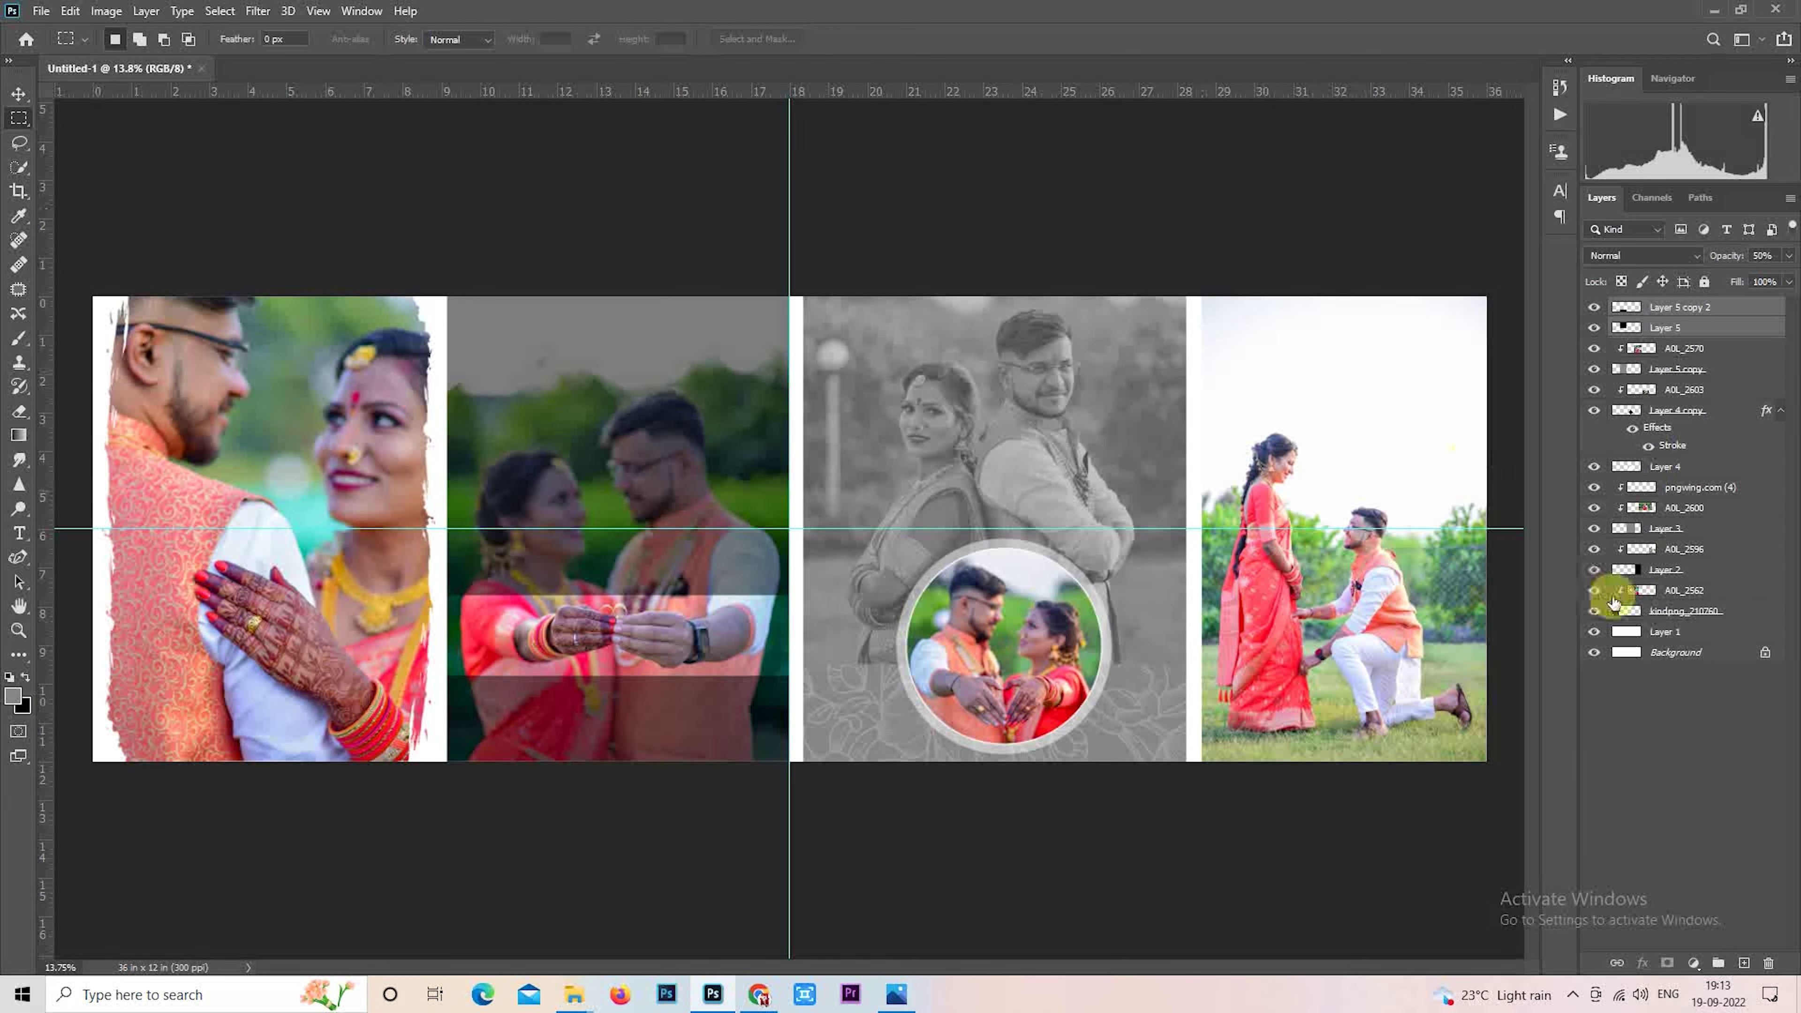
click(1595, 369)
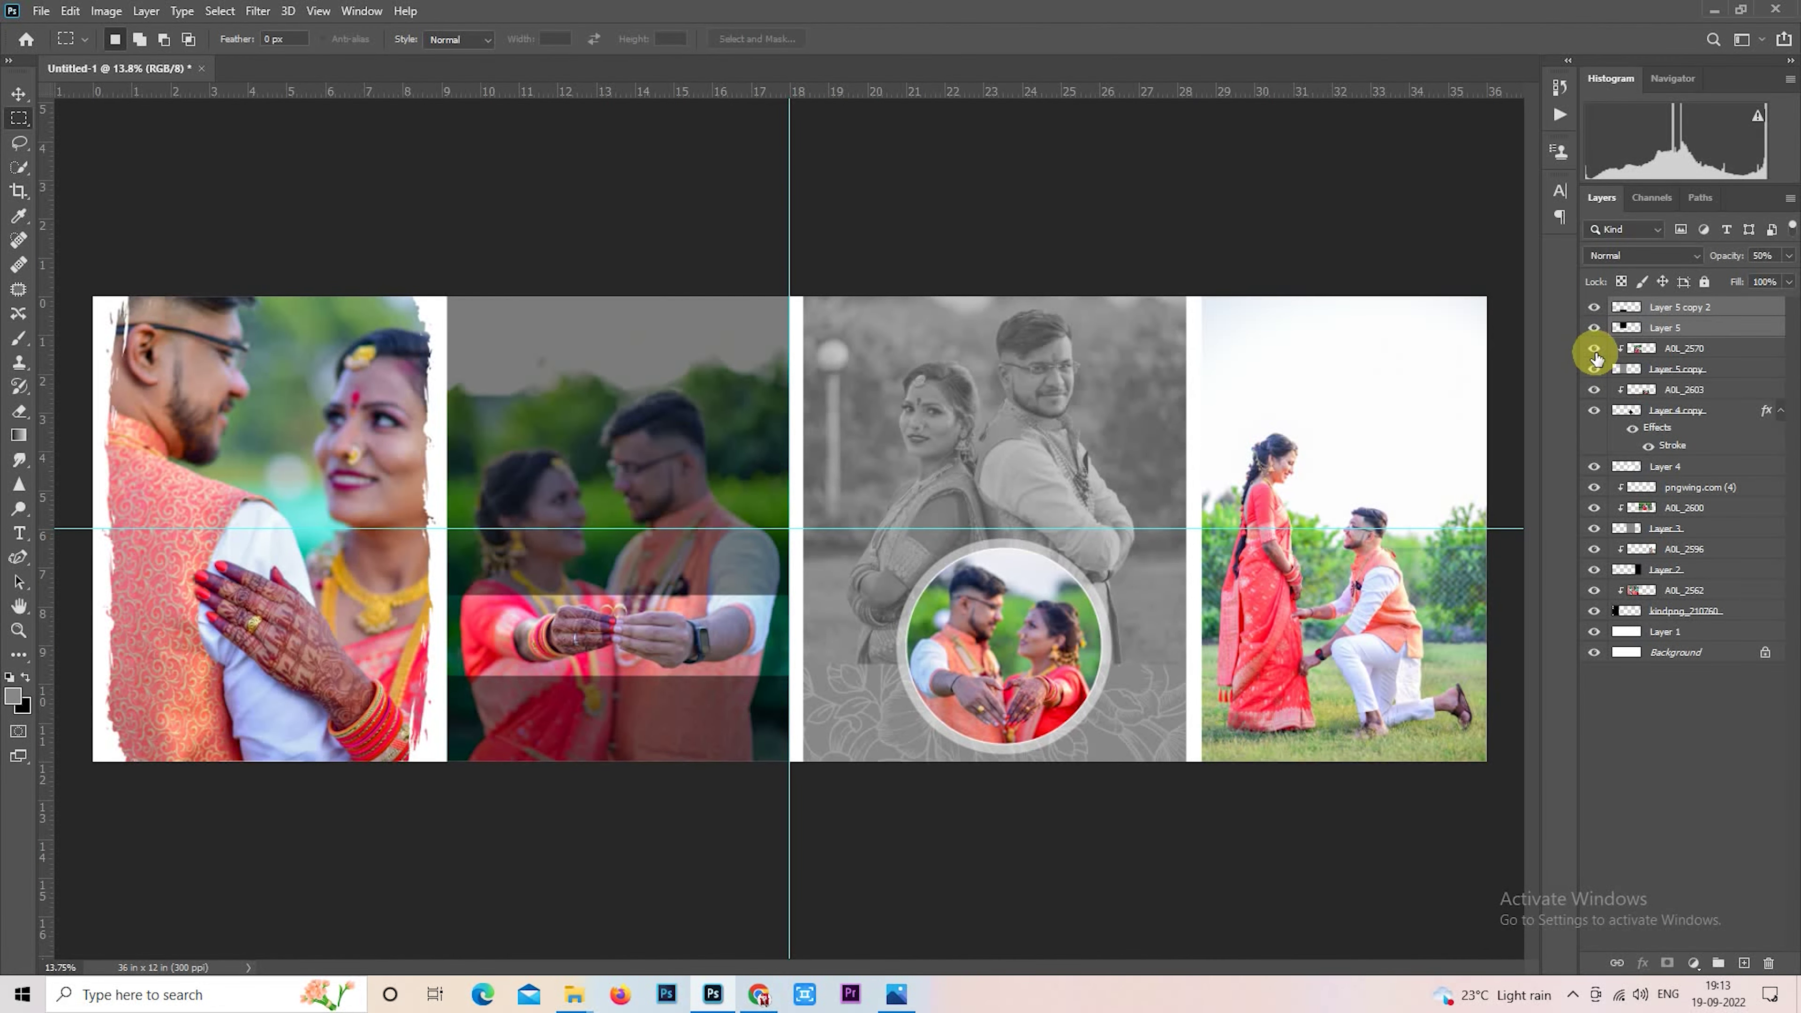
Step: Apply SkinFiner to AOL_2600, checking the faces at 1:1 before confirming
click(1652, 508)
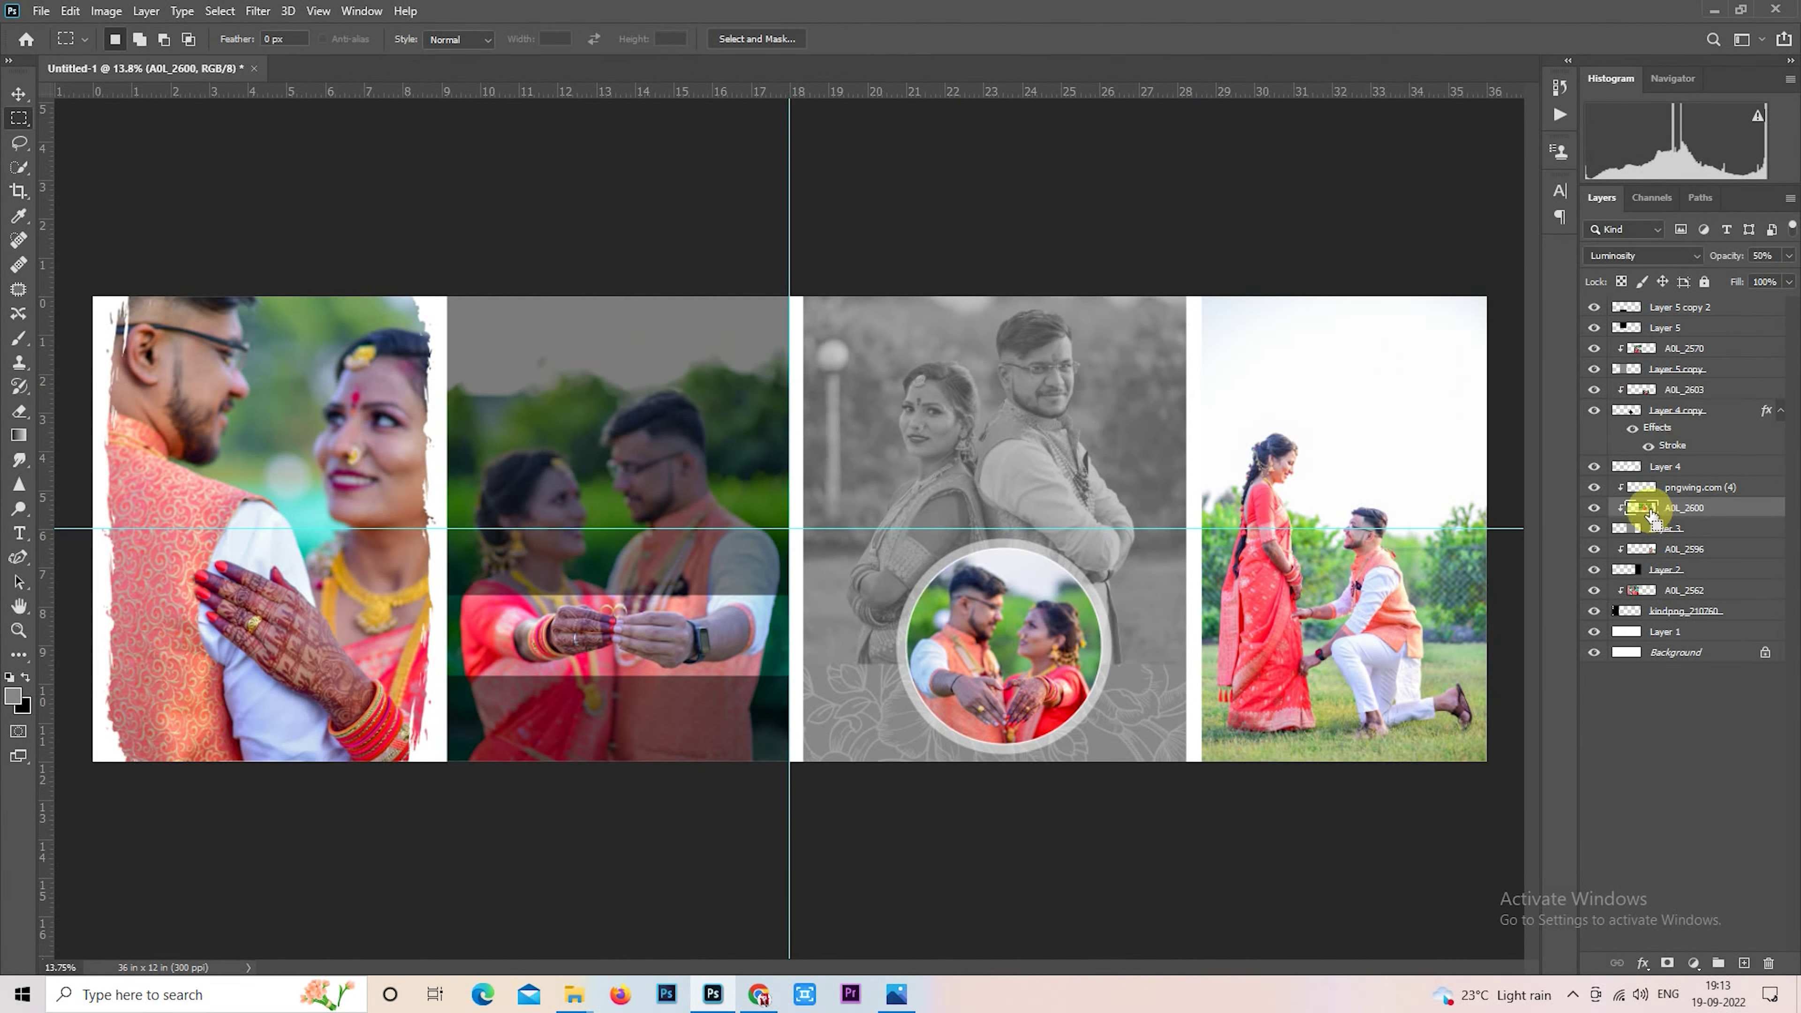
ctrl+click(1642, 508)
click(257, 10)
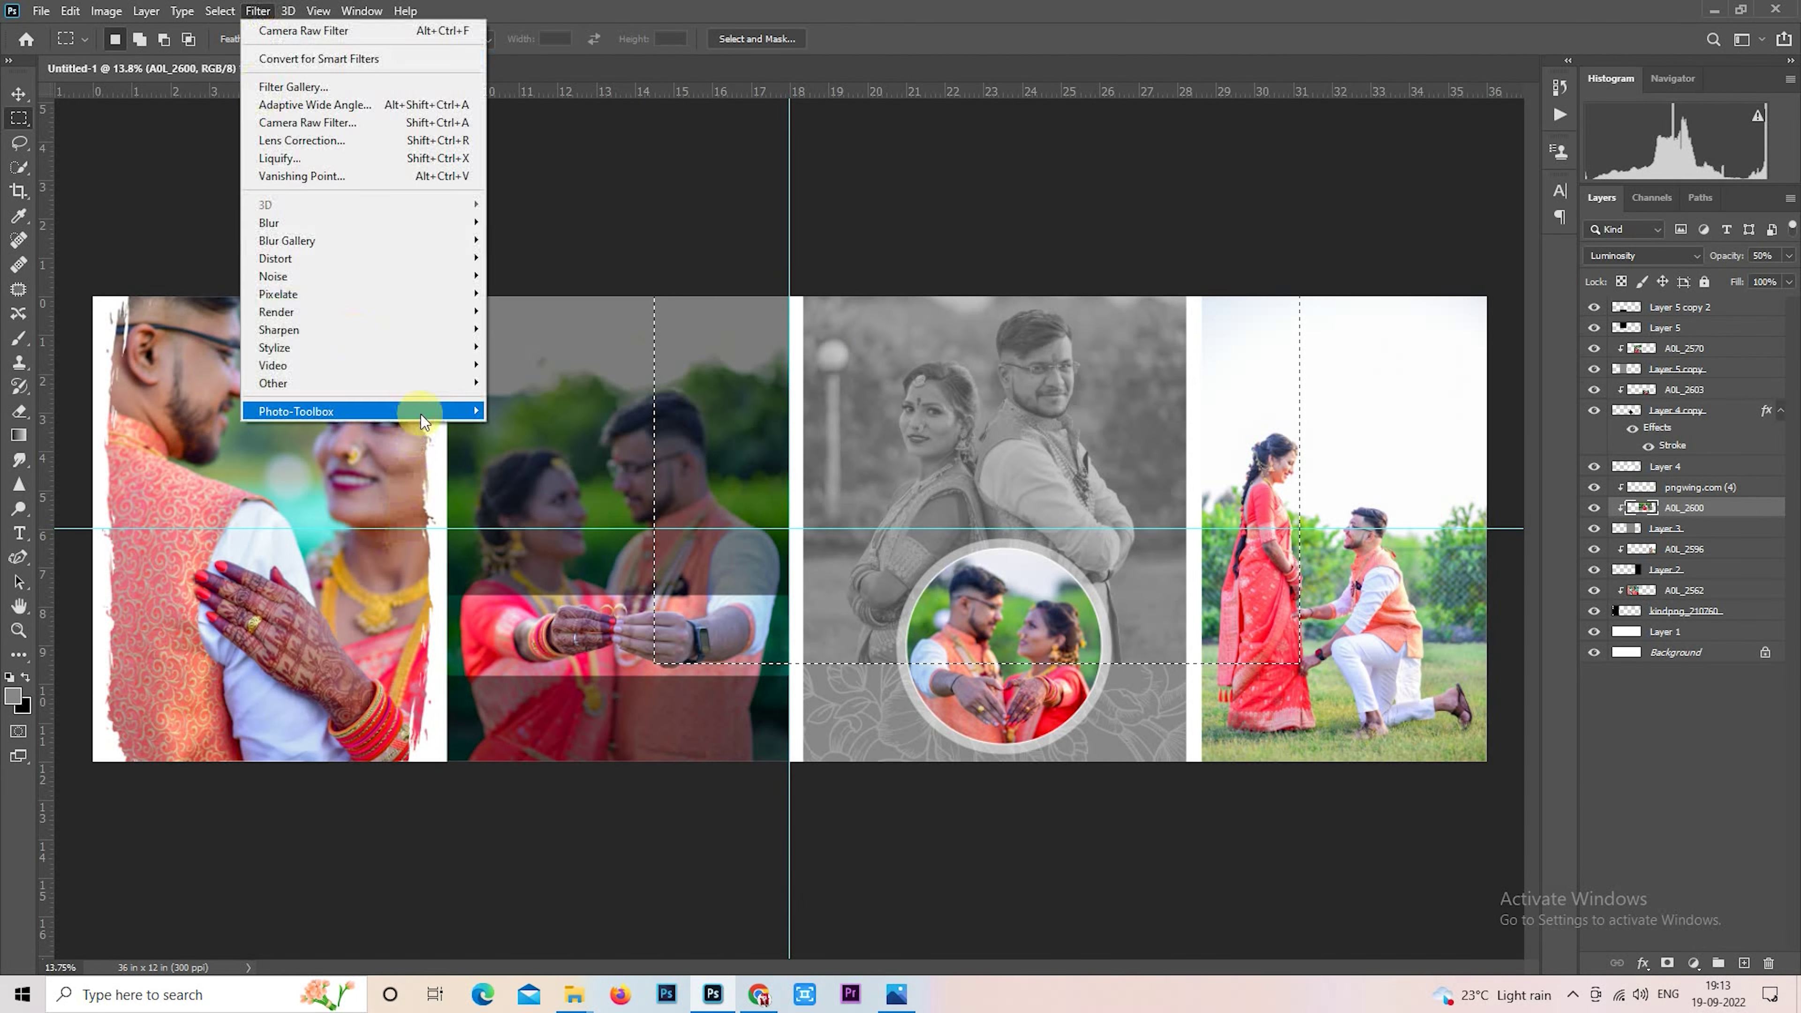
click(521, 411)
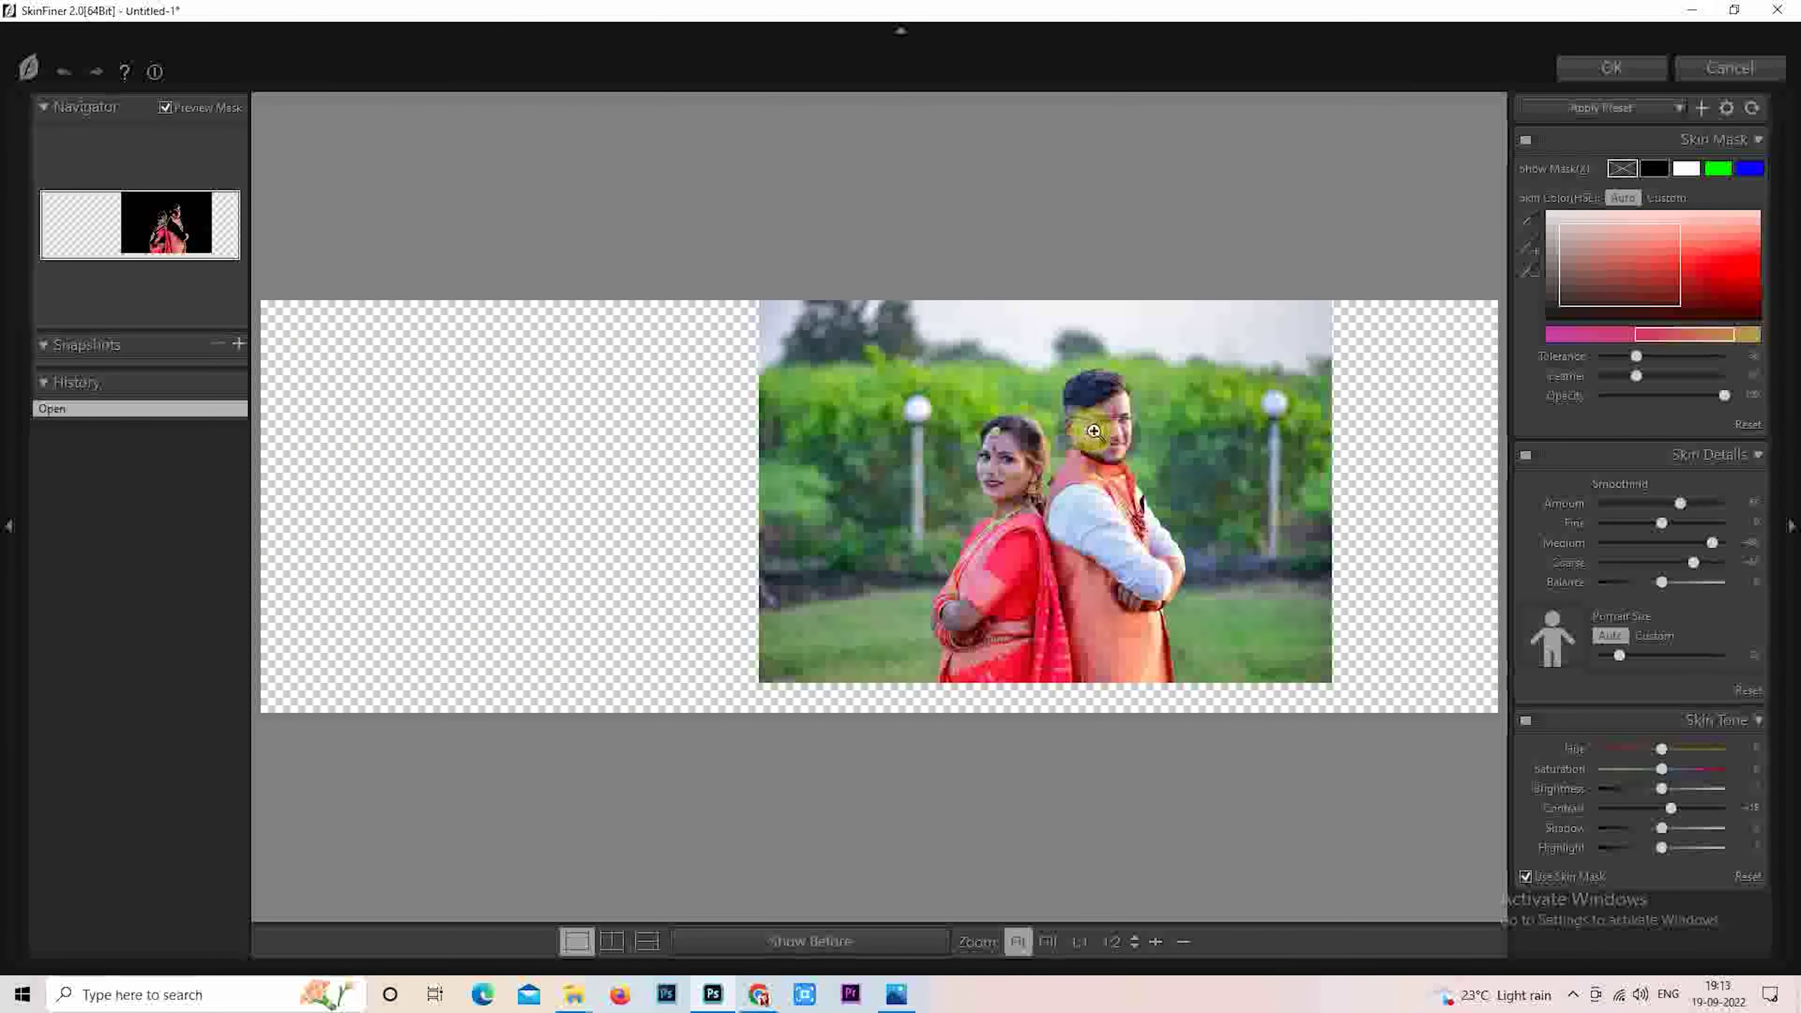
click(1078, 443)
drag(877, 523, 1322, 310)
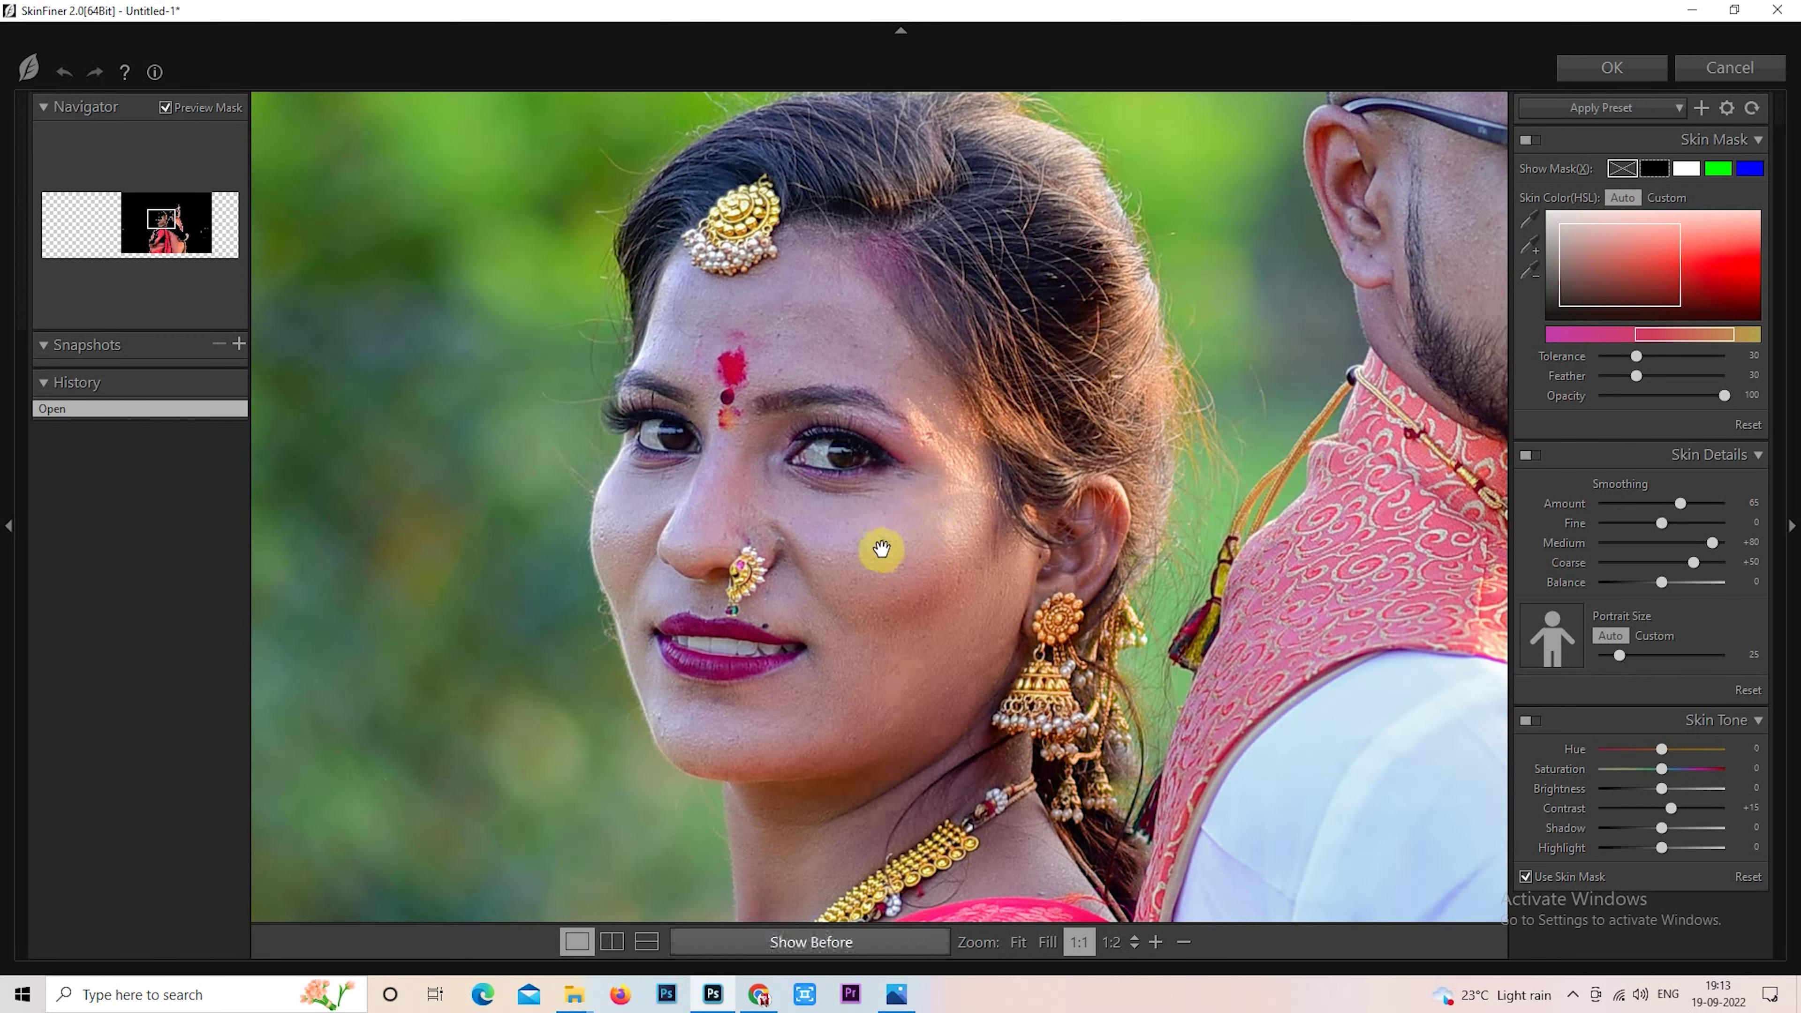
click(1613, 83)
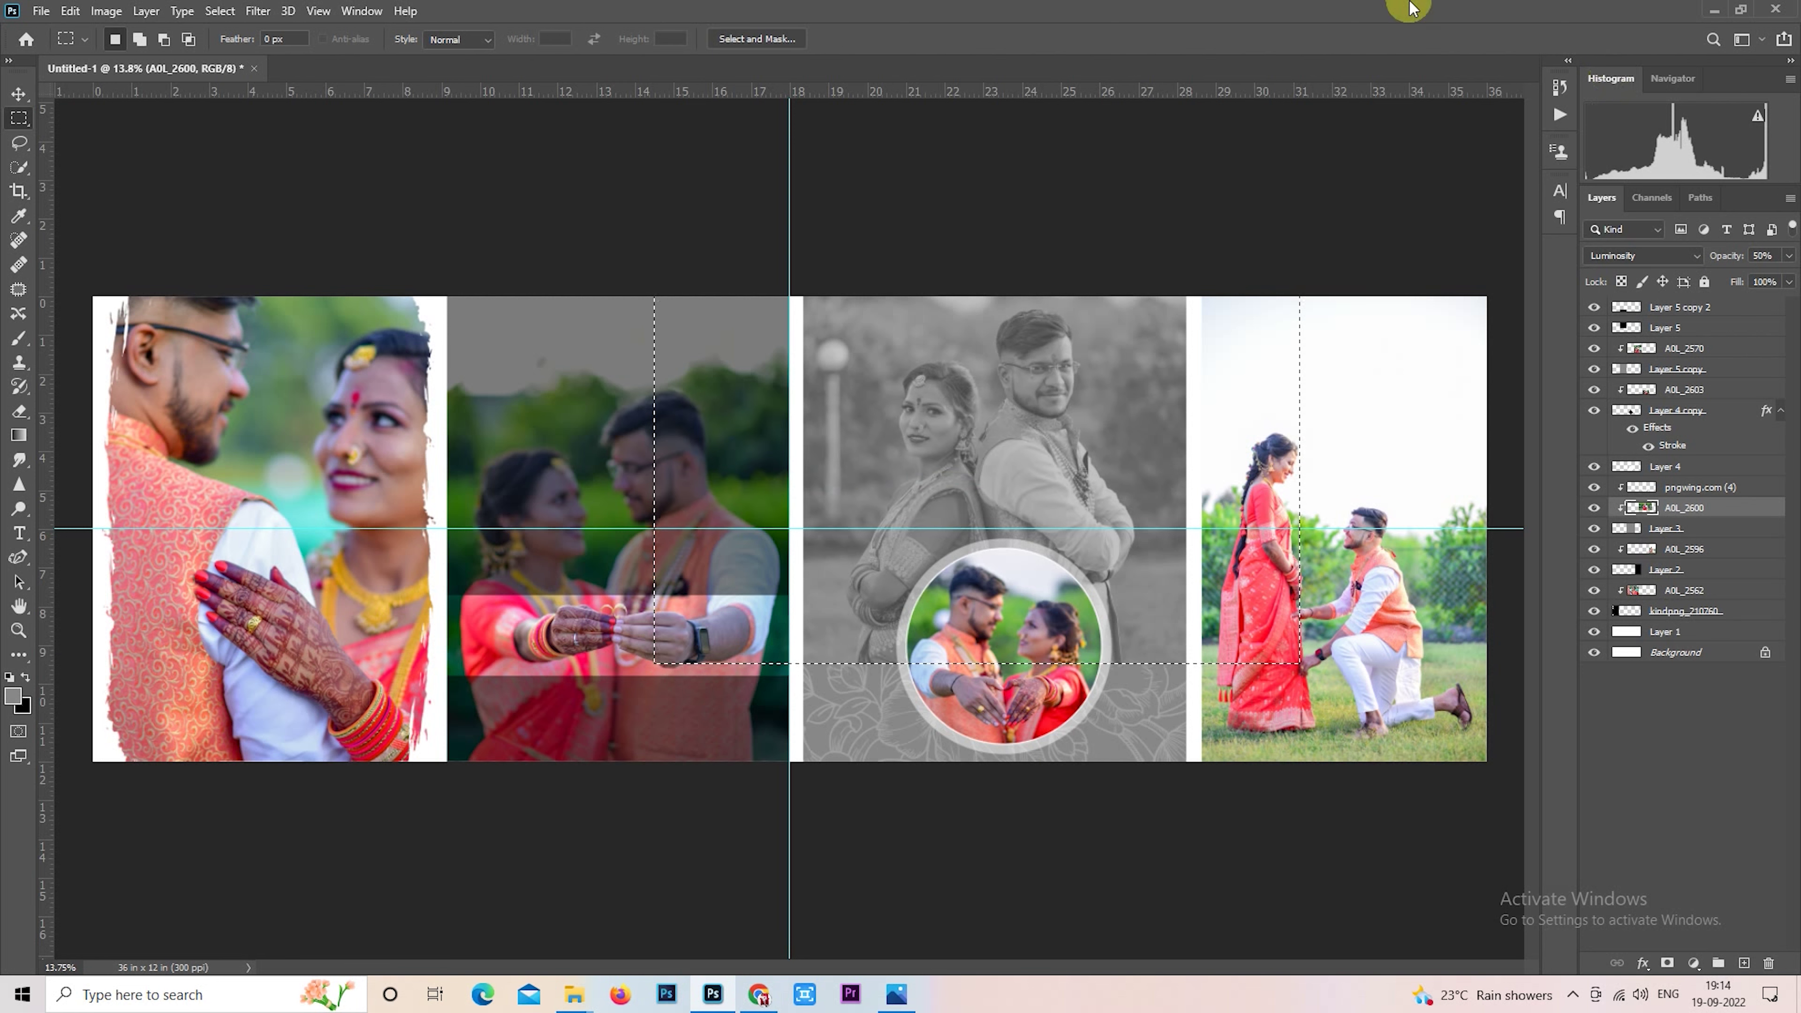
Step: Deselect with Ctrl+D so the retouched AOL_2600 photo shows cleanly
key(ctrl+d)
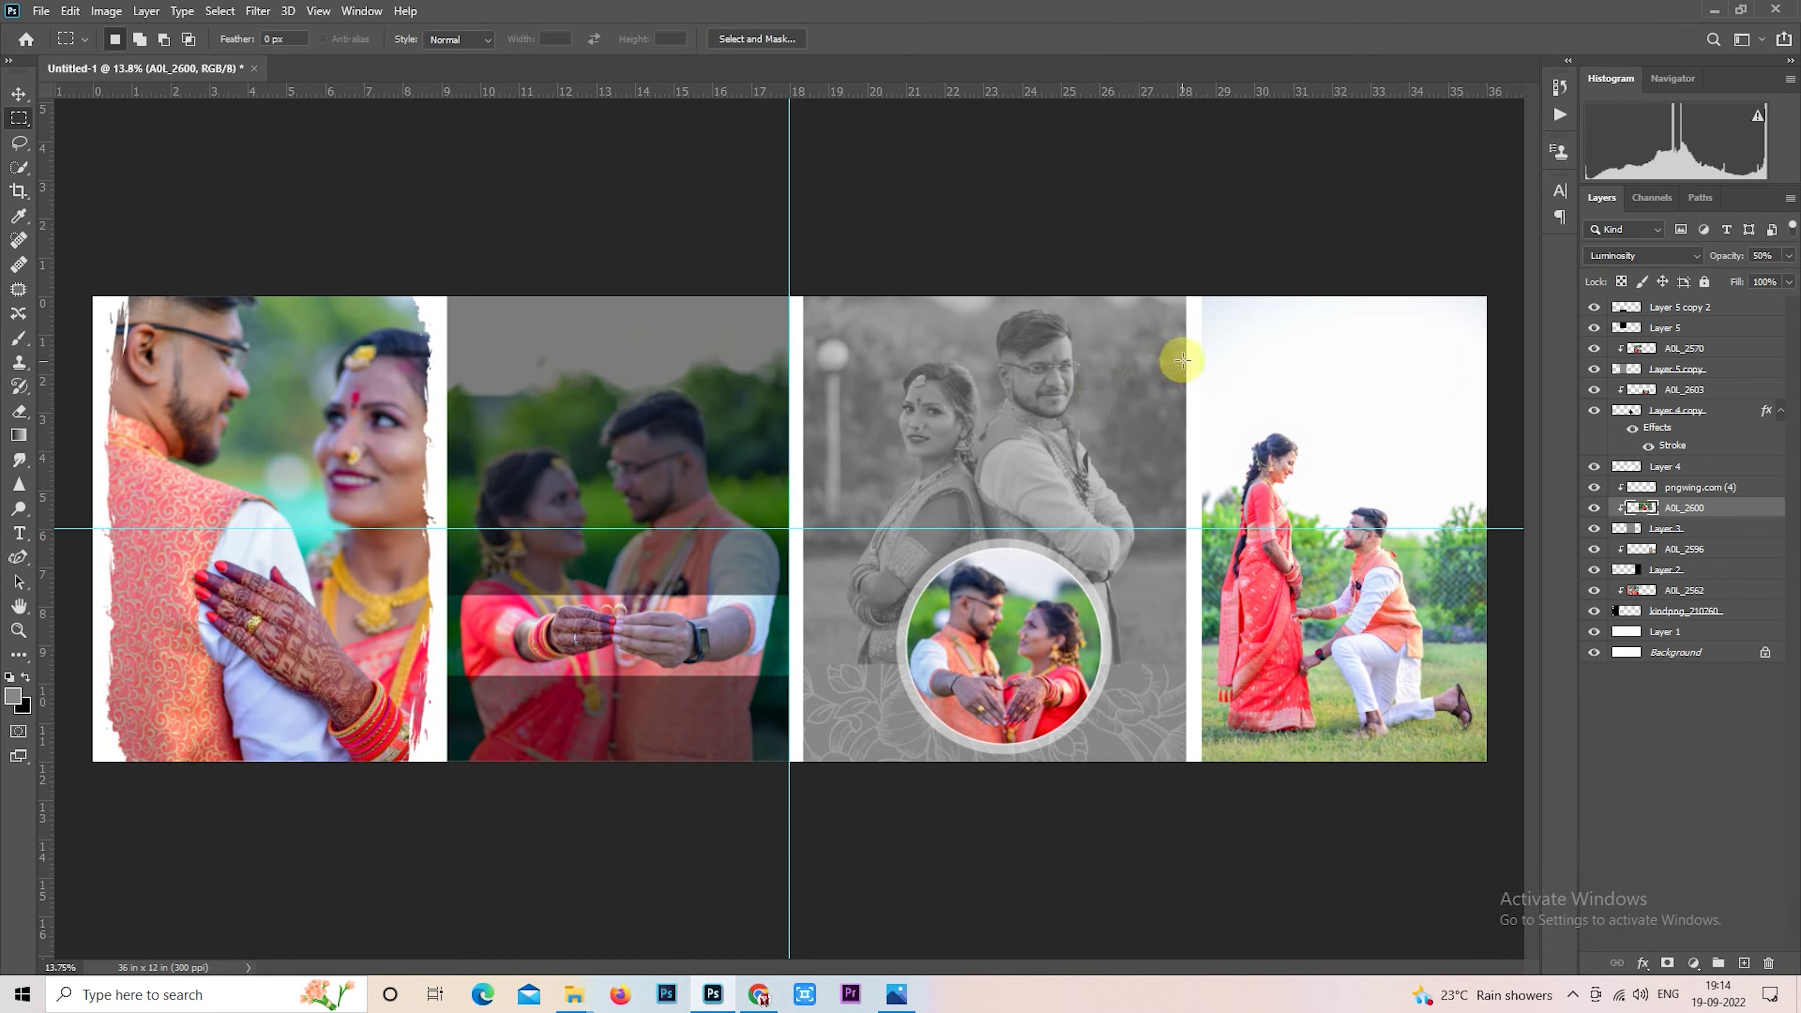